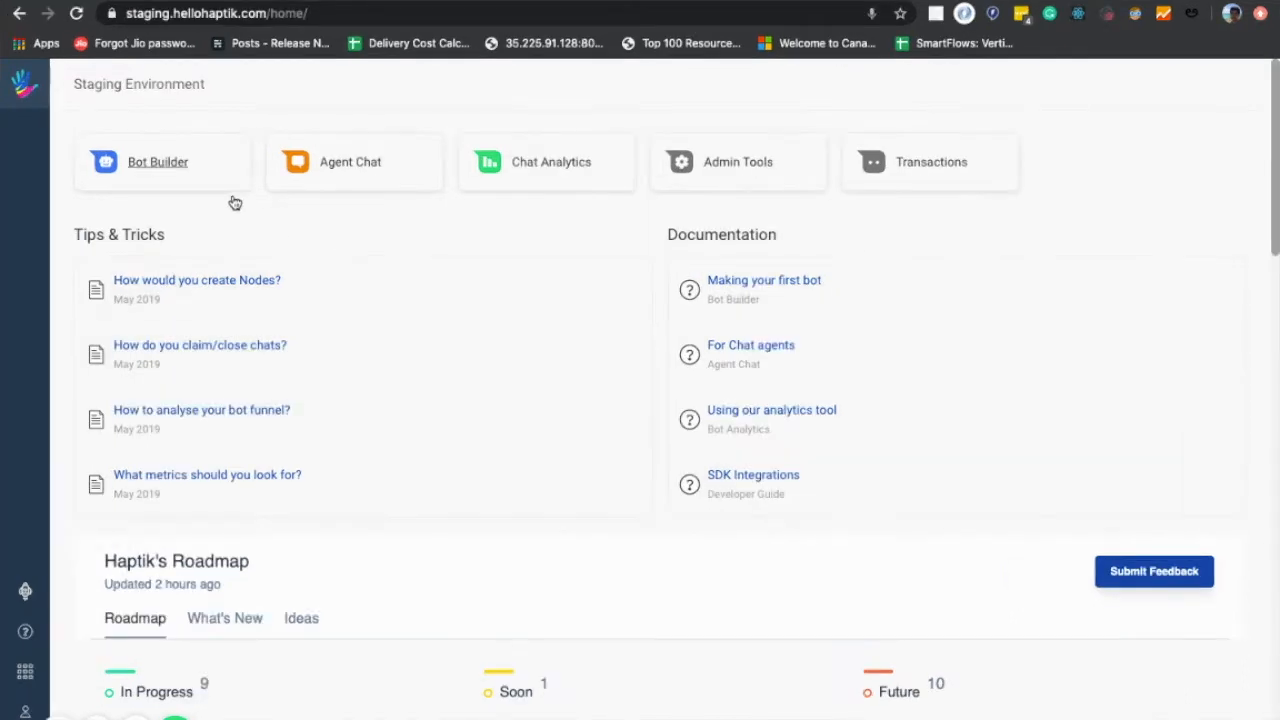
Step: Start a new bot in Bot Builder, naming it "The Amazing Store" in chatflow and "the amazing store" in the backend
{"action": "left_click", "coordinate": [216, 175]}
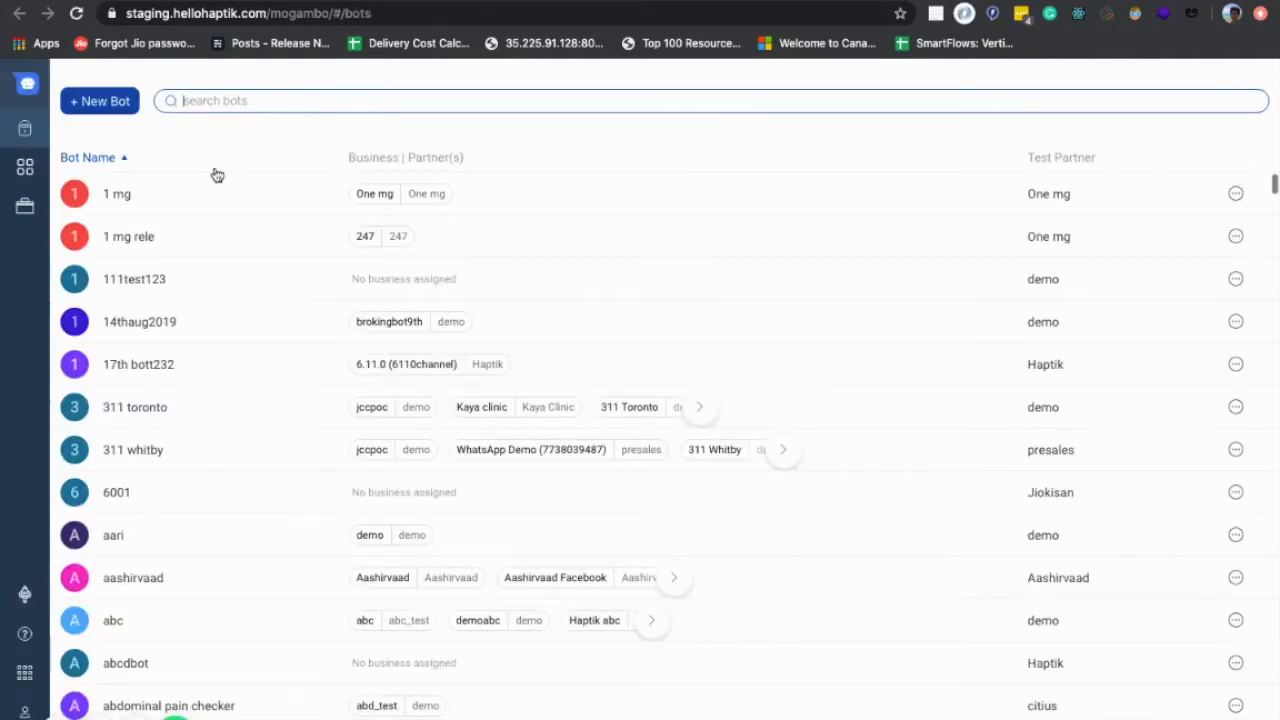
{"action": "left_click", "coordinate": [127, 108]}
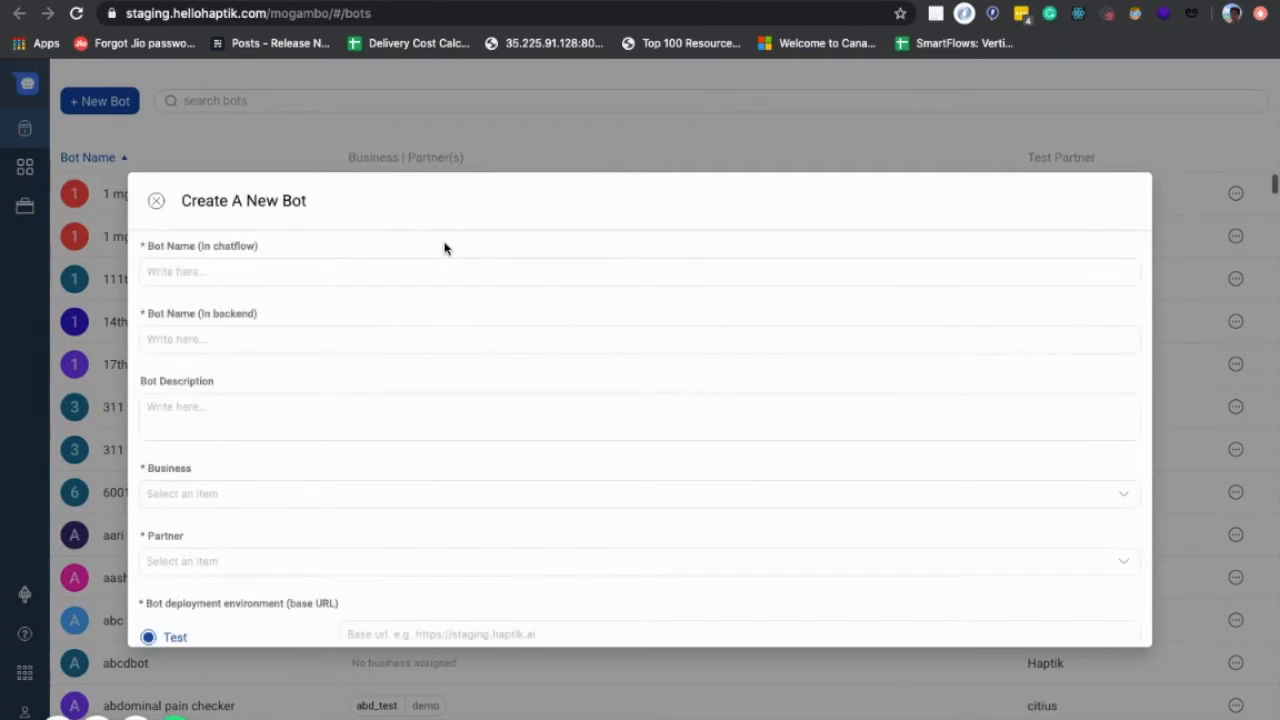
{"action": "left_click", "coordinate": [369, 271]}
{"action": "type", "text": "The Amazing Store"}
{"action": "key", "text": "Tab"}
{"action": "type", "text": "ama"}
{"action": "key", "text": "BackSpace"}
{"action": "key", "text": "BackSpace"}
{"action": "key", "text": "BackSpace"}
{"action": "type", "text": "the amazing store"}
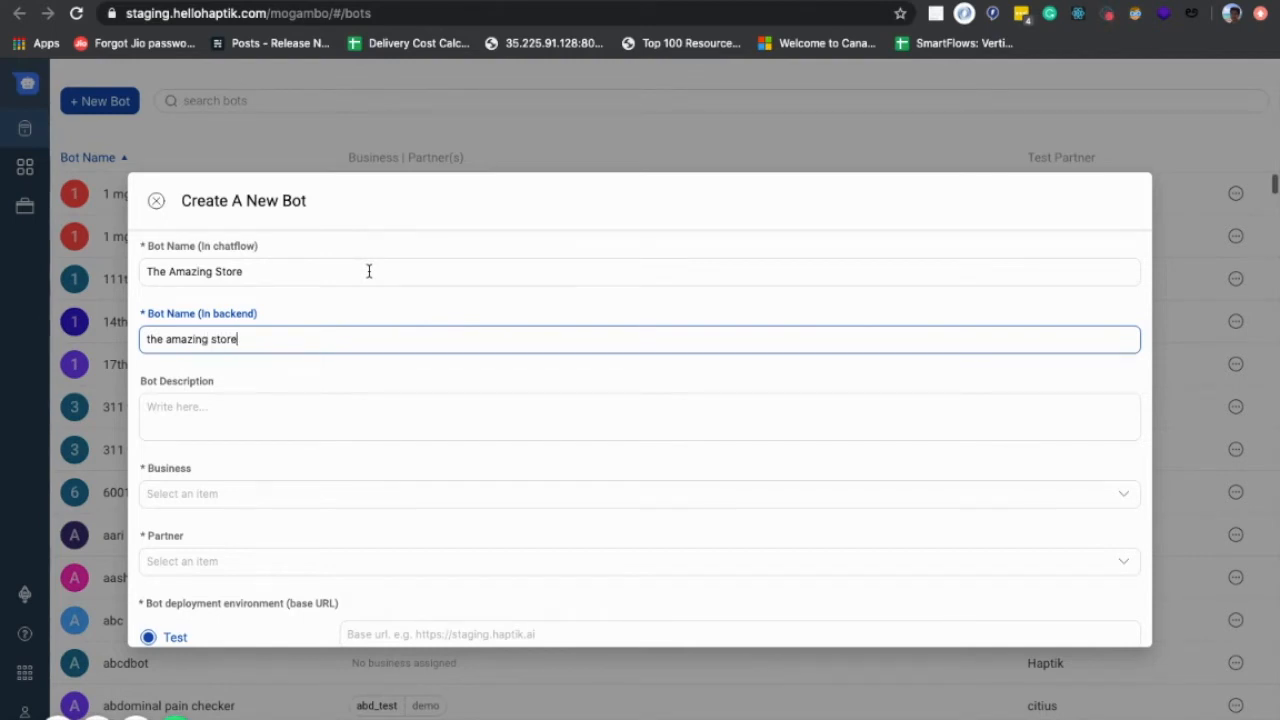
Step: Create a new business called "the amazing store" and assign it to the bot
{"action": "scroll", "coordinate": [440, 326], "scroll_direction": "down", "scroll_amount": 3}
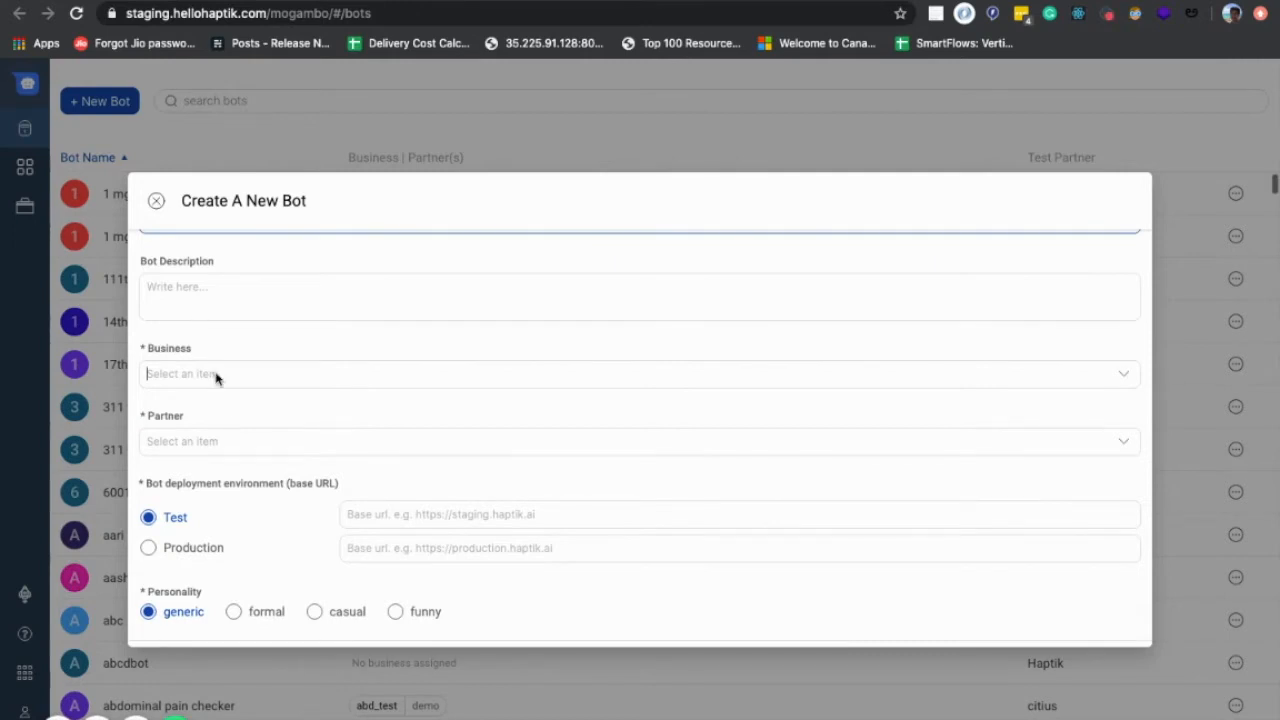
{"action": "left_click", "coordinate": [215, 375]}
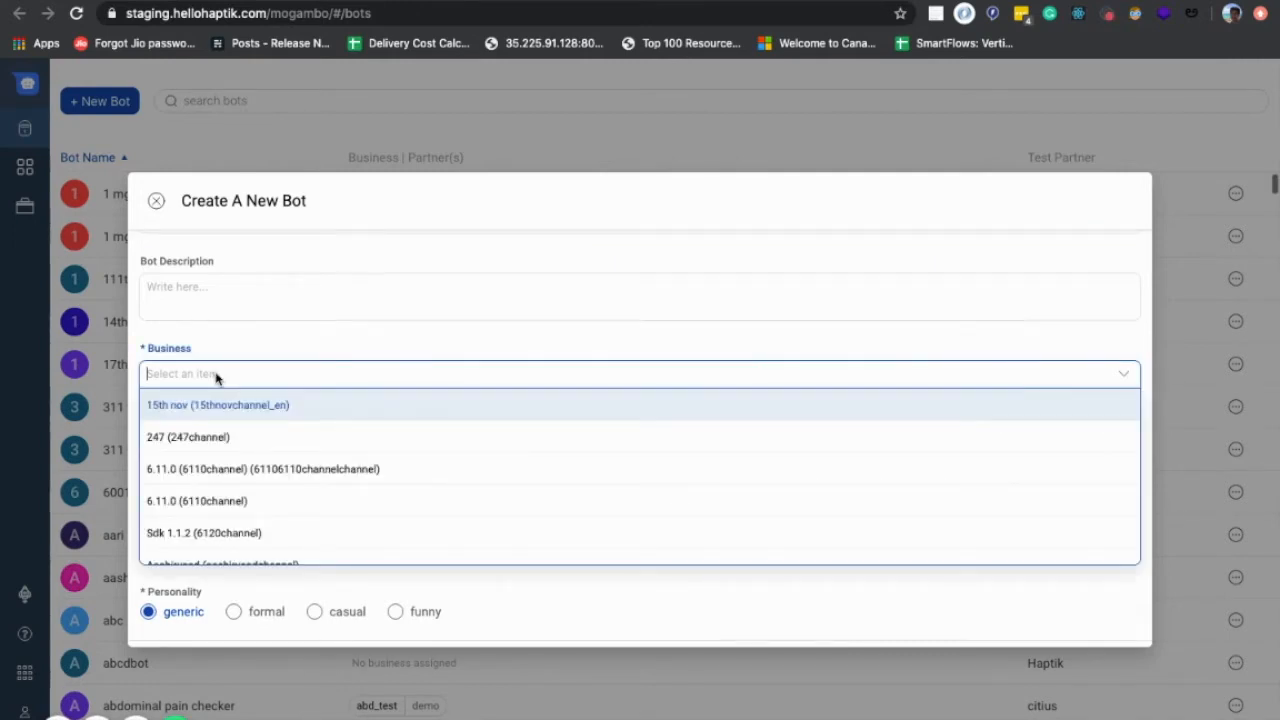
{"action": "type", "text": "the amazing store"}
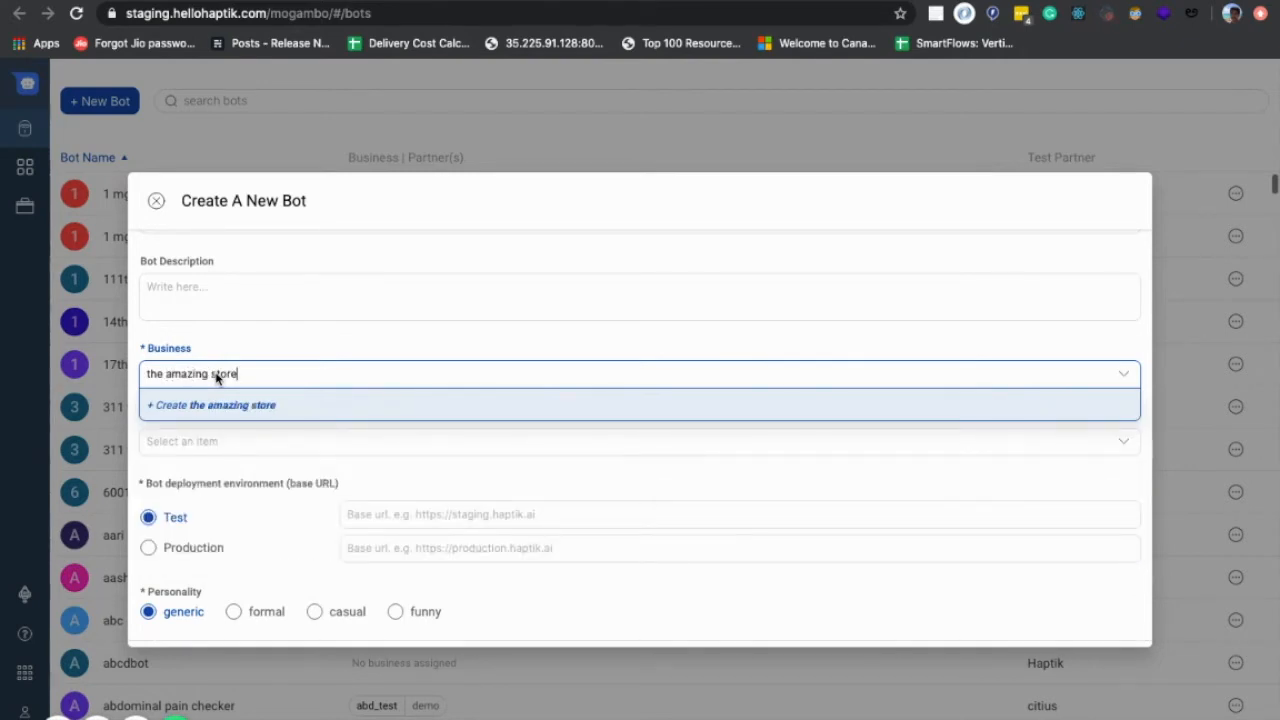
{"action": "left_click", "coordinate": [233, 406]}
Step: Create a new partner called "the amazing store" and assign it to the bot
{"action": "left_click", "coordinate": [228, 447]}
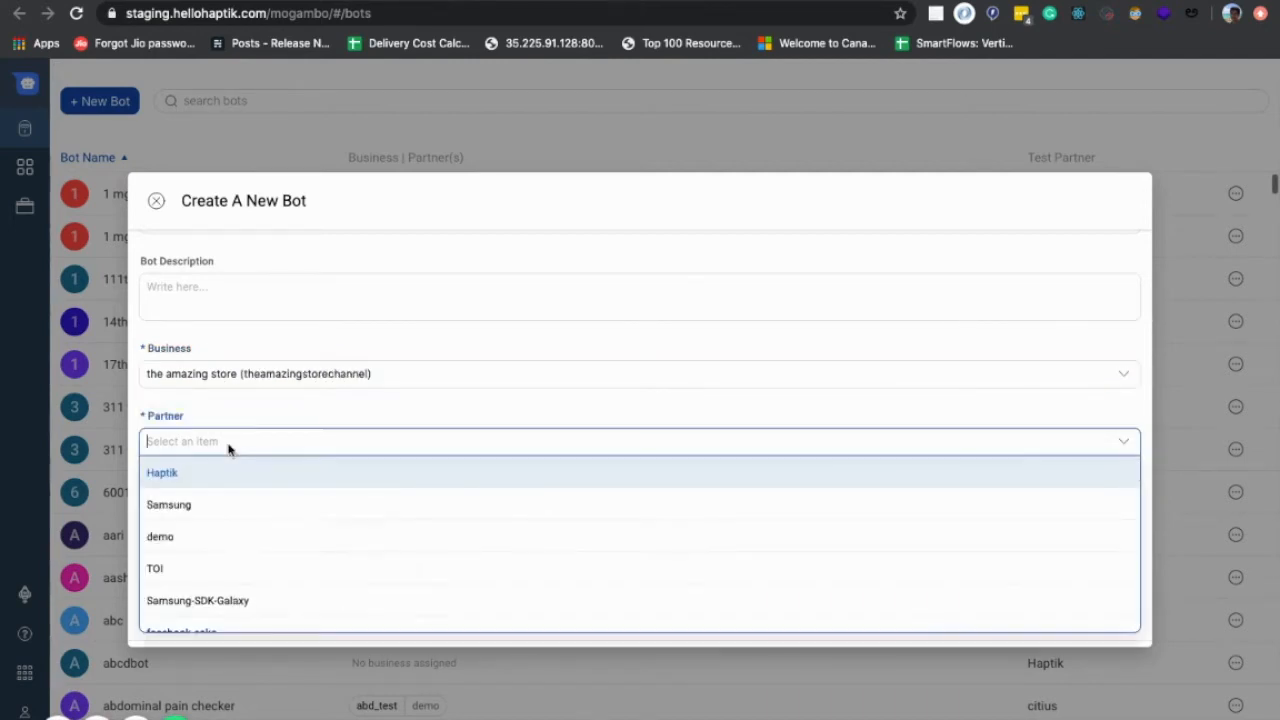
{"action": "type", "text": "the amzing"}
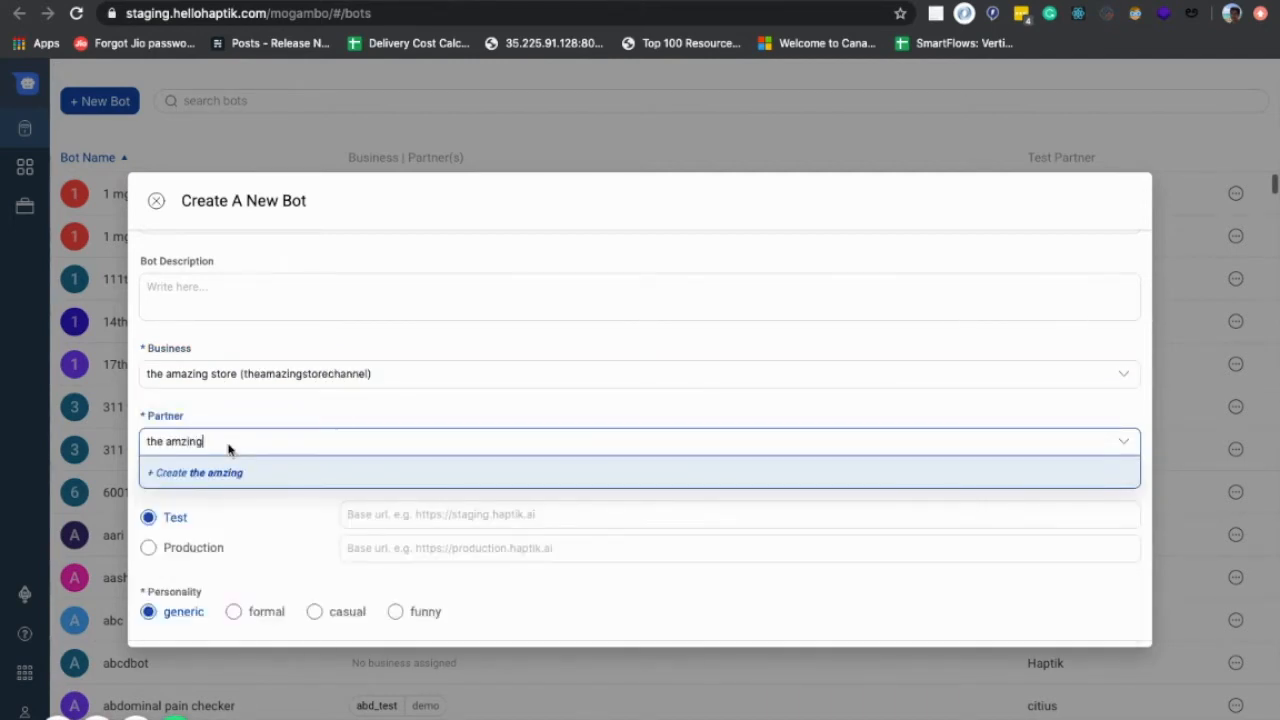
{"action": "type", "text": " store"}
{"action": "left_click", "coordinate": [178, 442]}
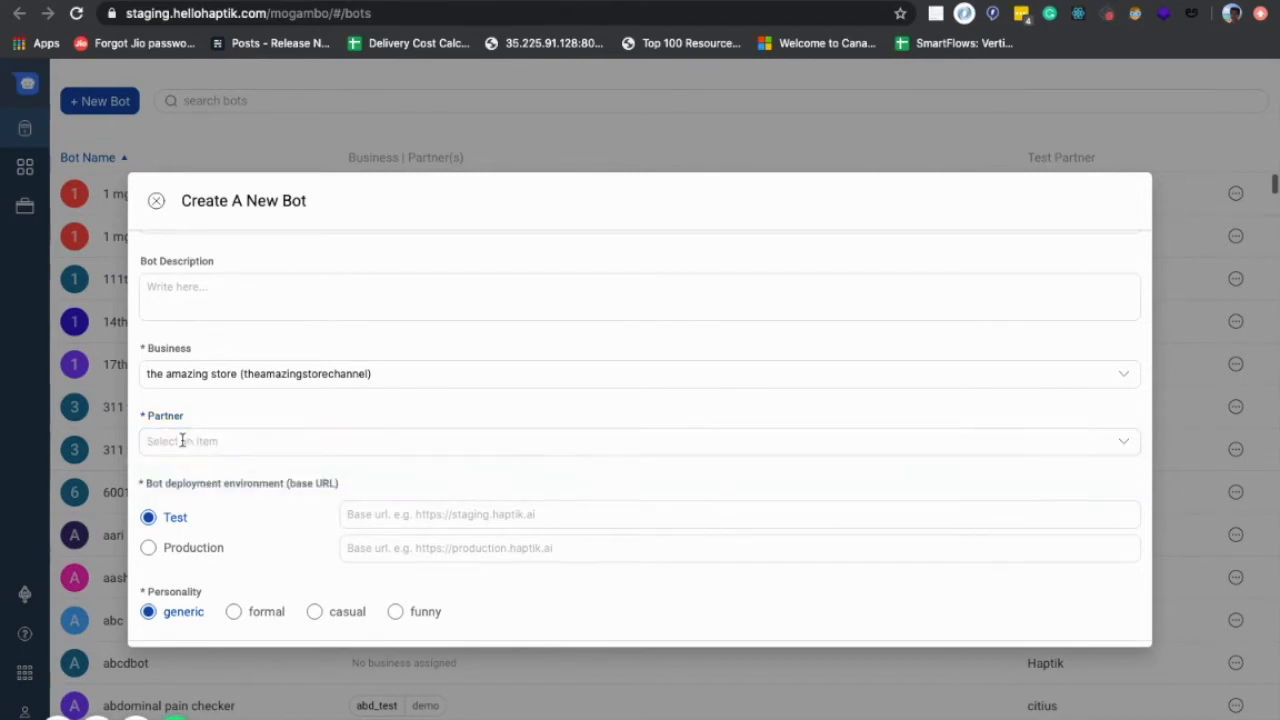
{"action": "left_click", "coordinate": [207, 440]}
{"action": "type", "text": "the "}
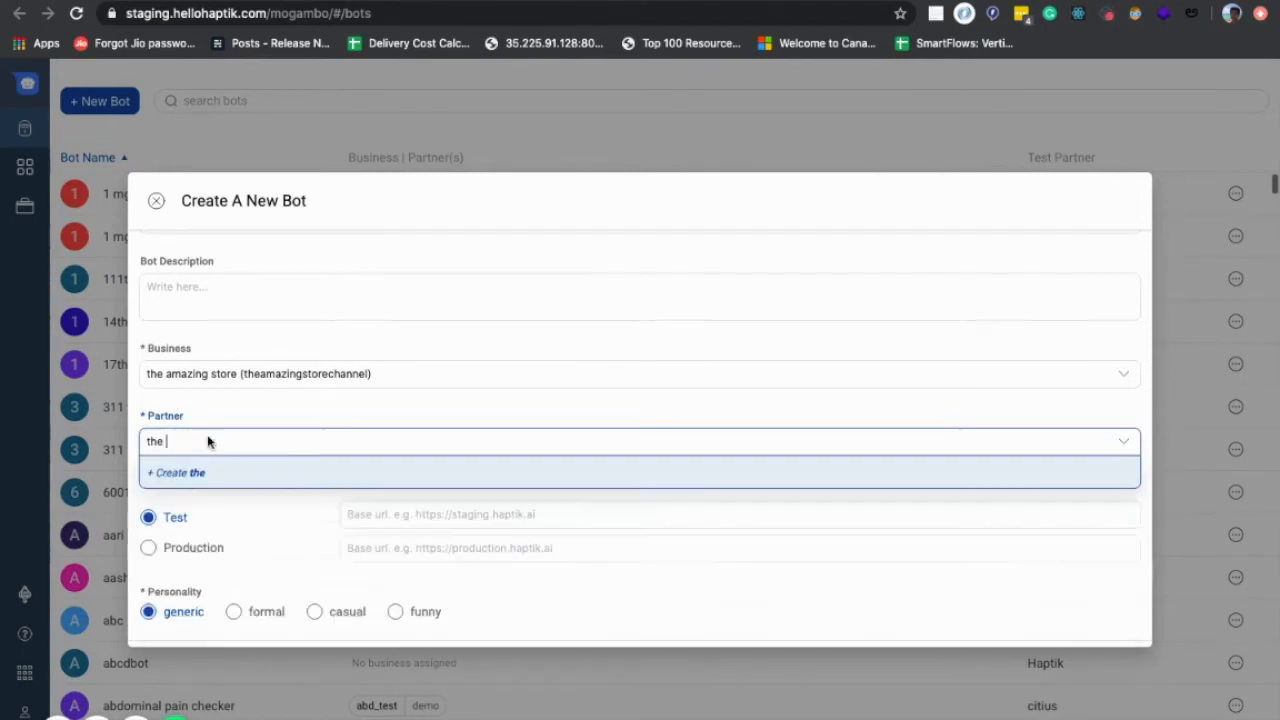
{"action": "type", "text": "amazing store"}
{"action": "left_click", "coordinate": [243, 471]}
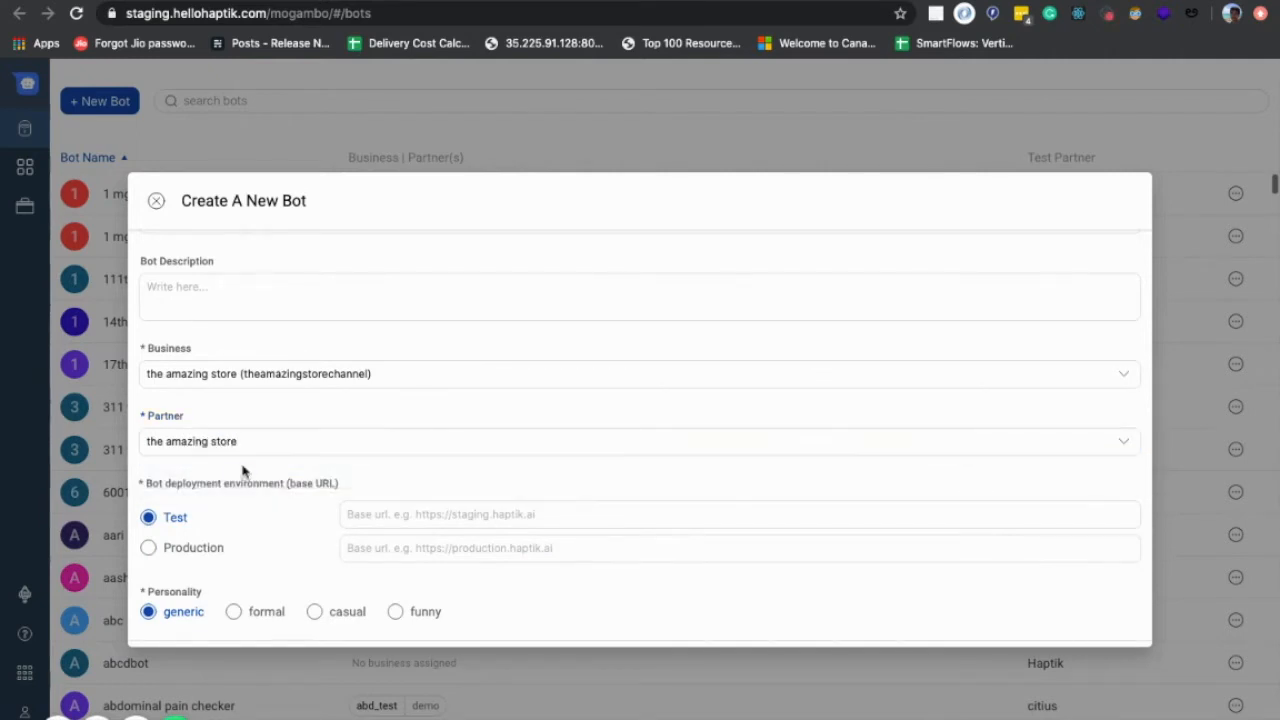
Step: Create the bot with the default Test environment and generic personality, and open it
{"action": "scroll", "coordinate": [409, 463], "scroll_direction": "down", "scroll_amount": 1}
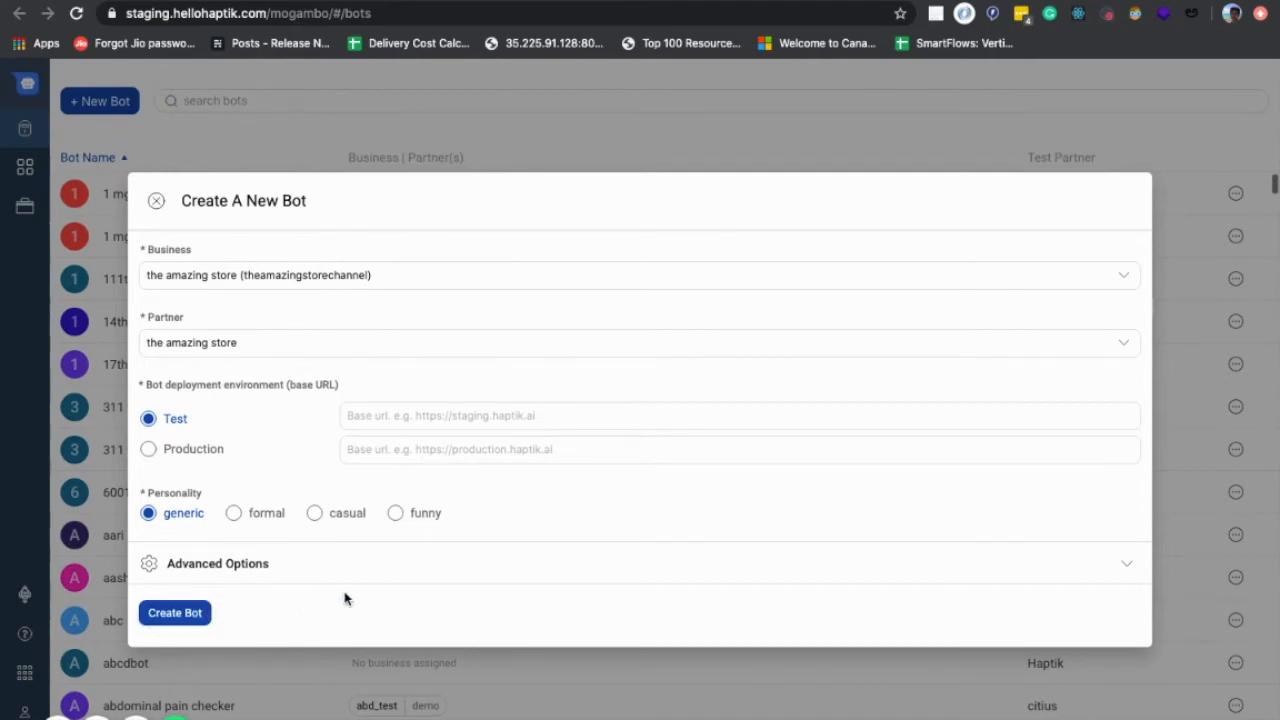
{"action": "left_click", "coordinate": [189, 612]}
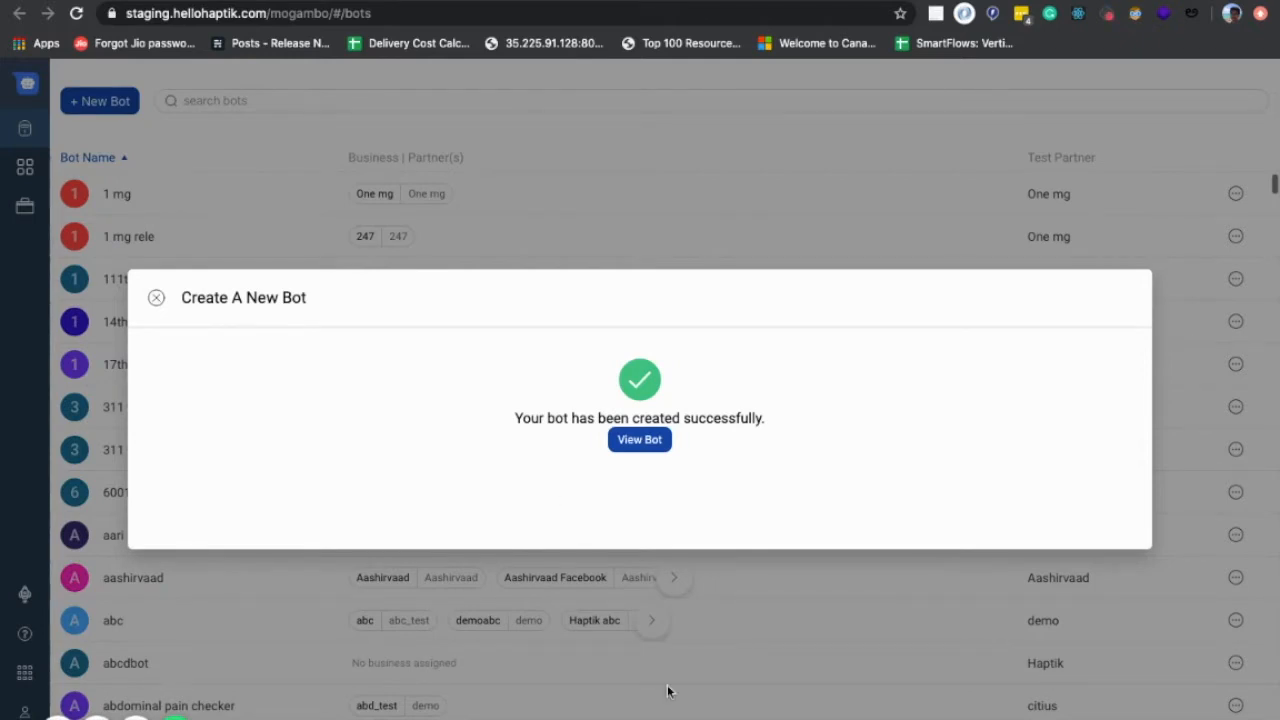
{"action": "left_click", "coordinate": [645, 444]}
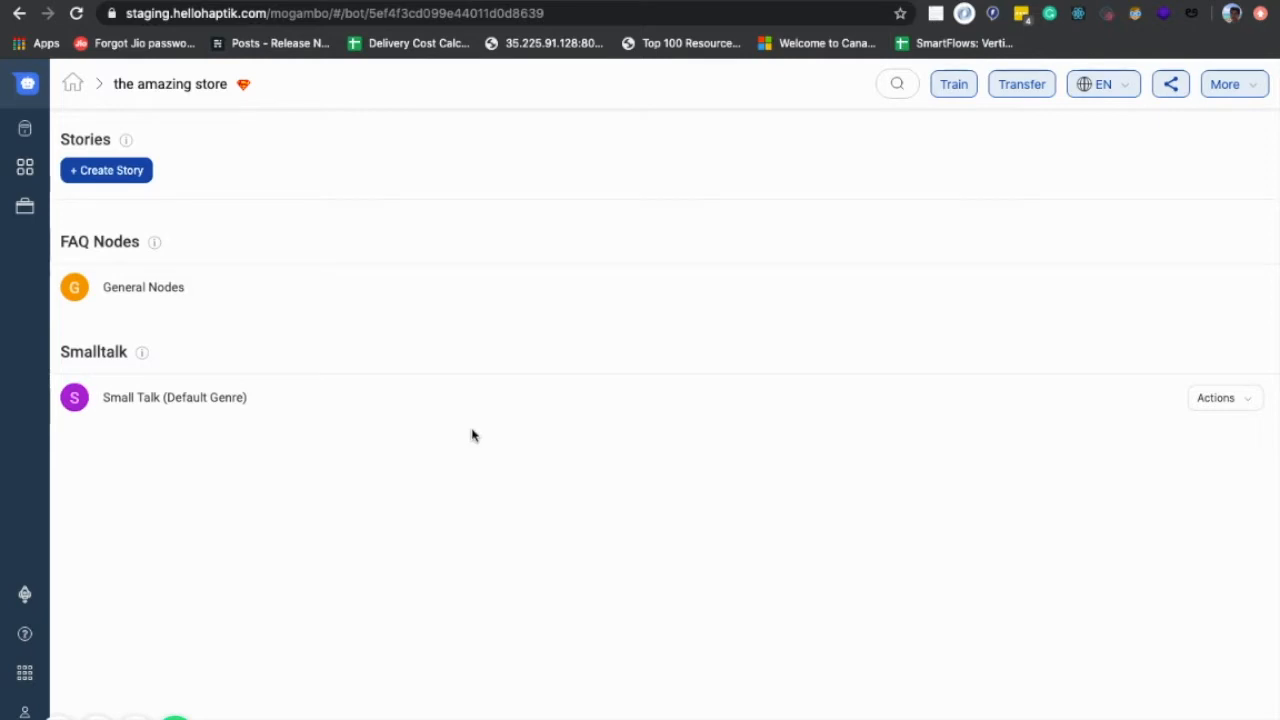
Step: Create a story named "order related issues" in the bot
{"action": "left_click", "coordinate": [123, 173]}
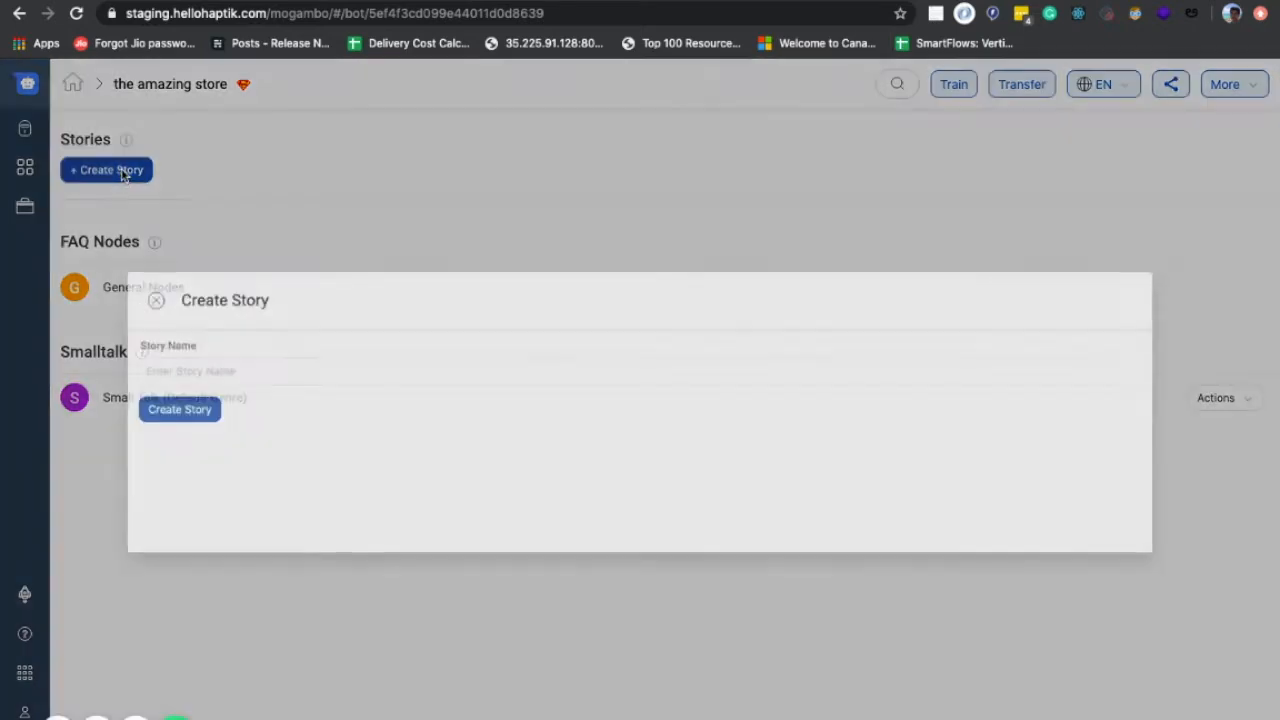
{"action": "left_click", "coordinate": [312, 369]}
{"action": "type", "text": "ord"}
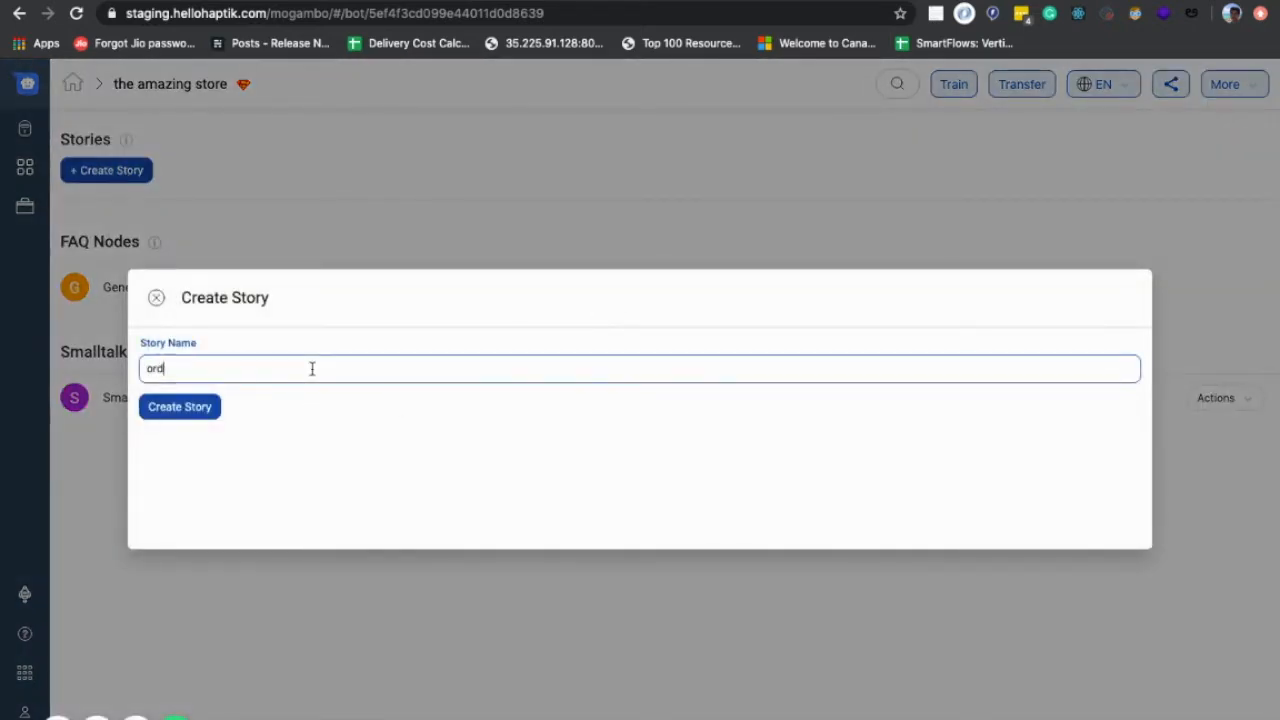
{"action": "type", "text": "er related issues"}
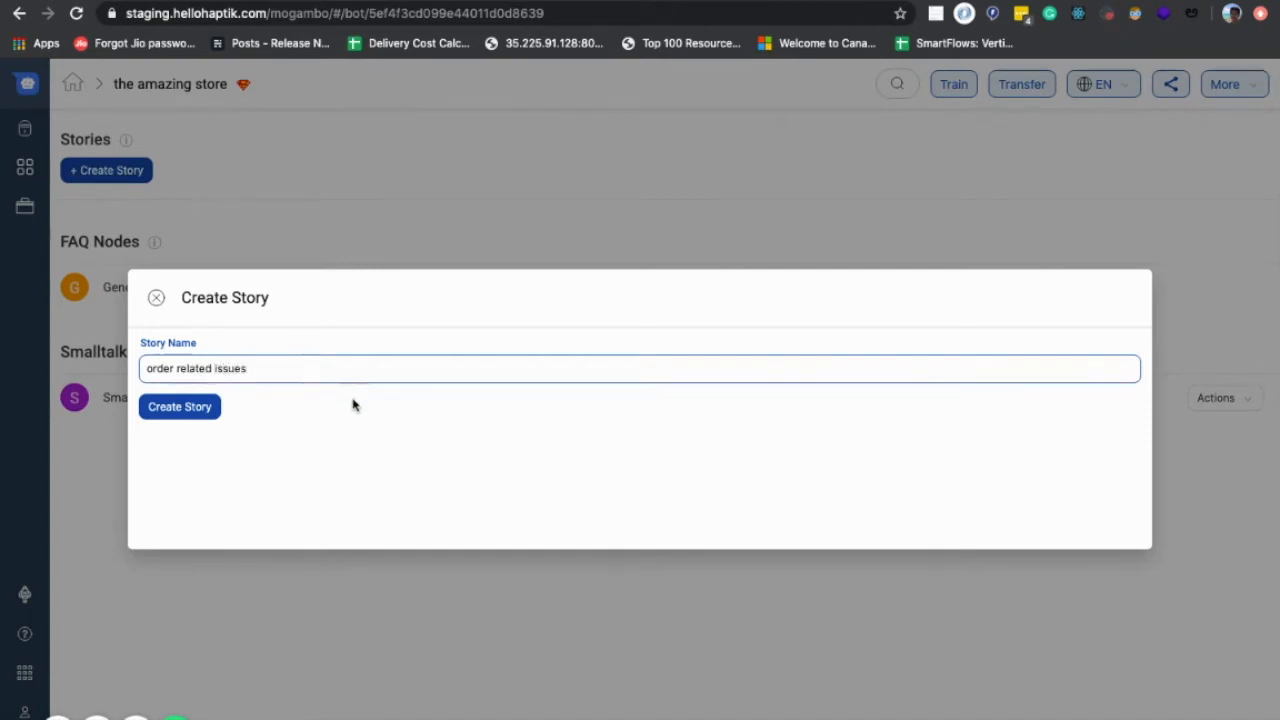
{"action": "left_click", "coordinate": [173, 410]}
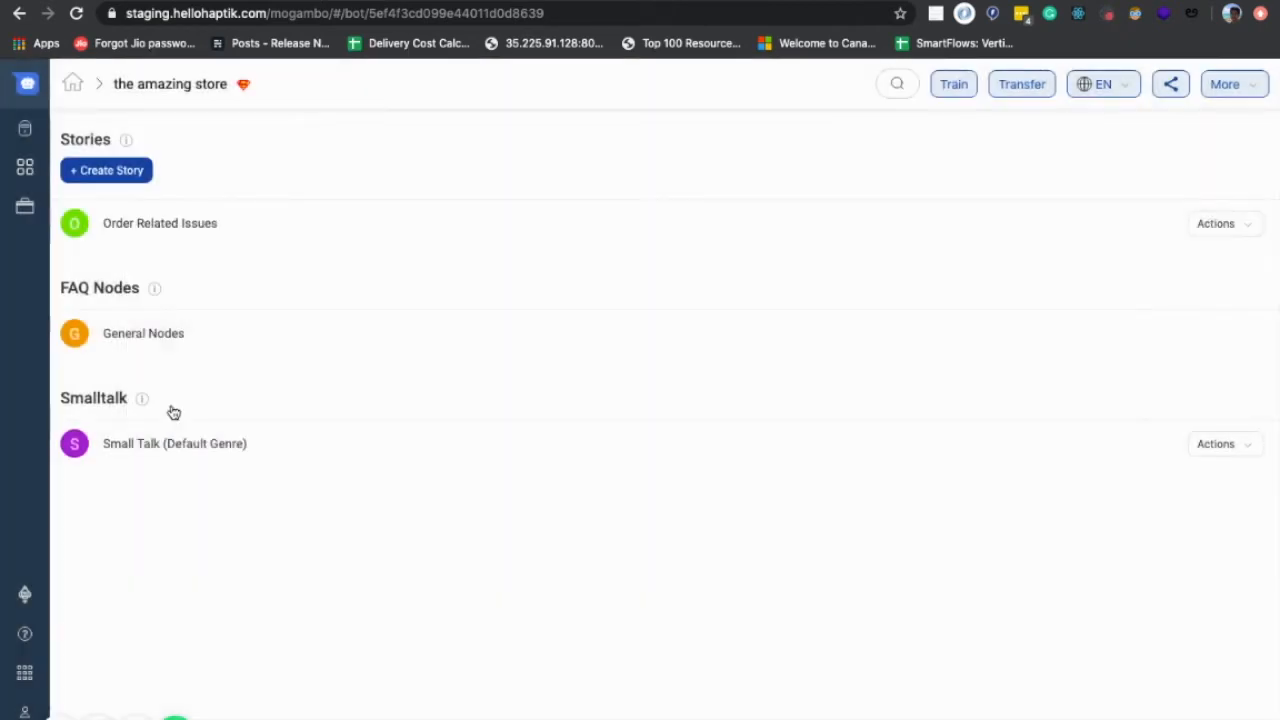
Step: Open the order related issues story and add a sub-story named "refund issues"
{"action": "left_click", "coordinate": [203, 227]}
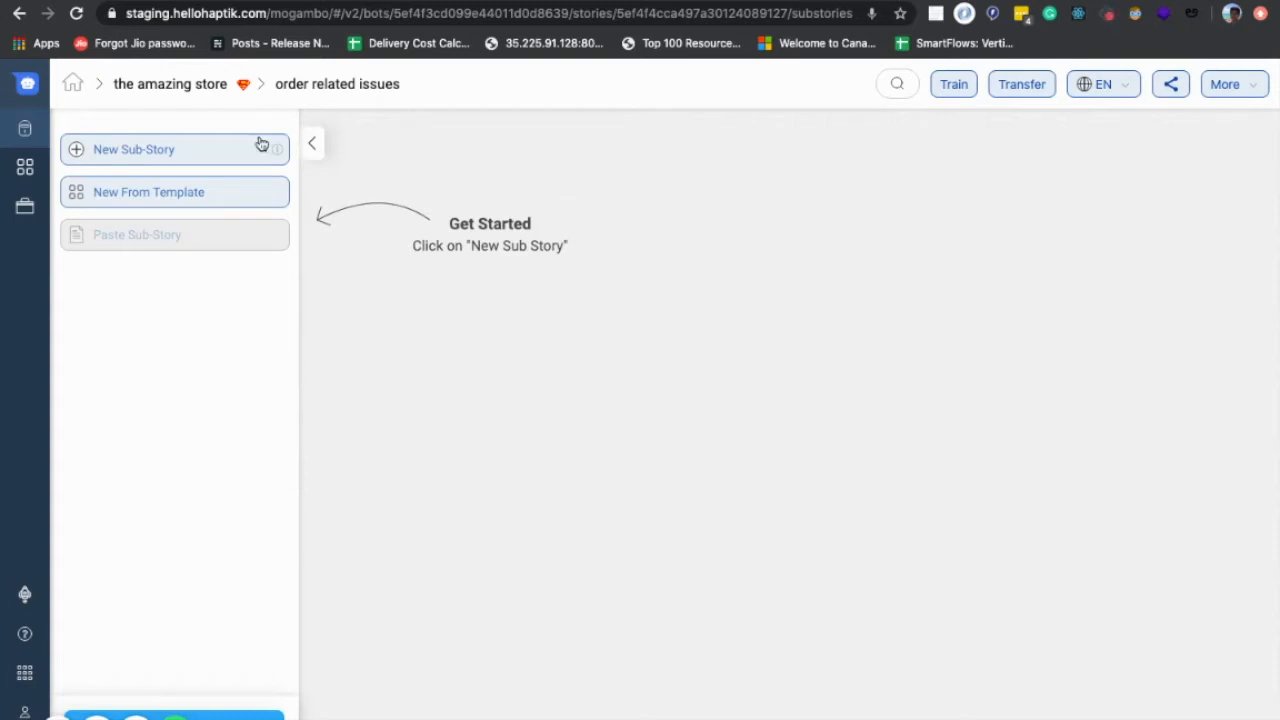
{"action": "left_click", "coordinate": [139, 153]}
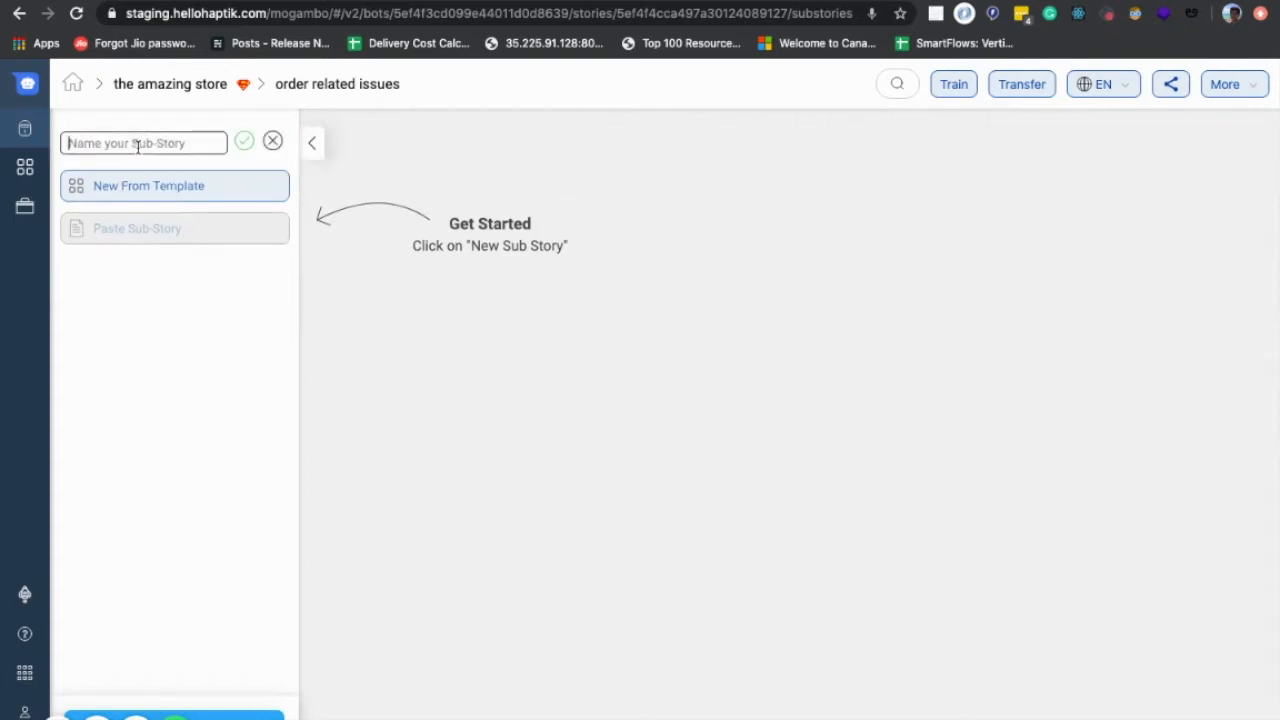
{"action": "type", "text": "refund st"}
{"action": "key", "text": "BackSpace"}
{"action": "key", "text": "BackSpace"}
{"action": "type", "text": "issues"}
{"action": "left_click", "coordinate": [244, 143]}
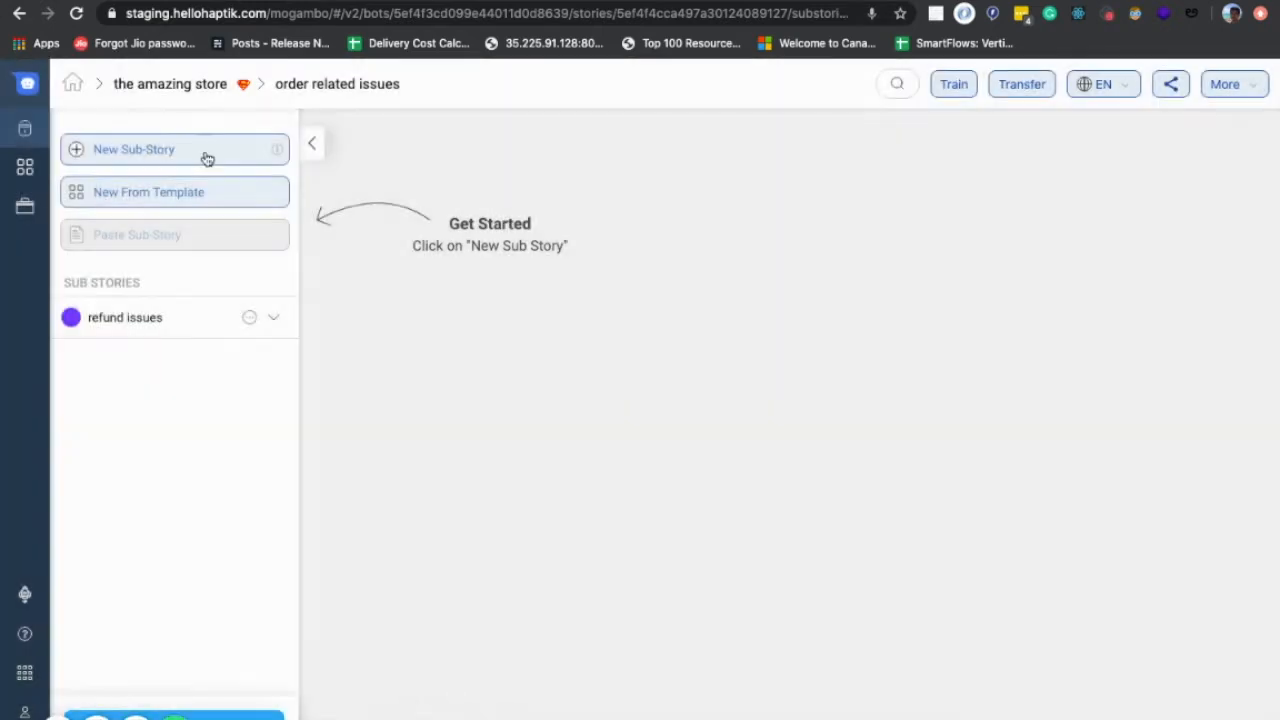
Step: Add a second sub-story named "order status" to the story
{"action": "left_click", "coordinate": [150, 149]}
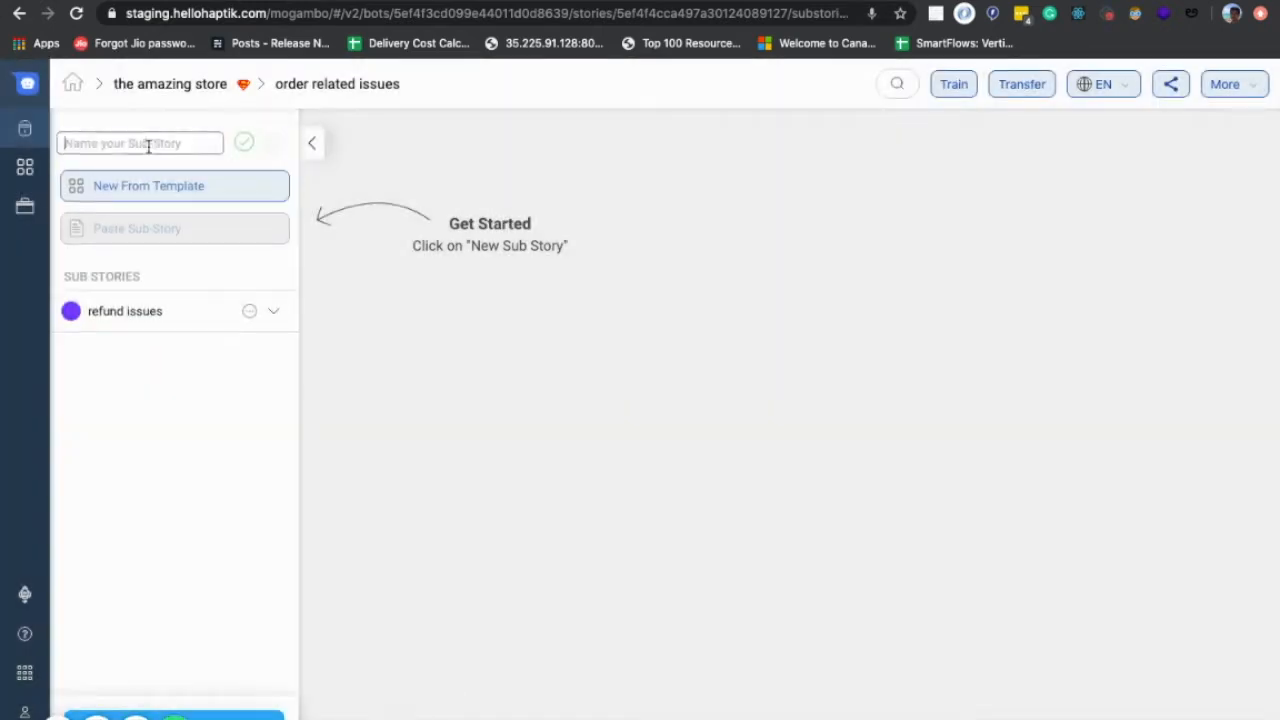
{"action": "type", "text": "order status"}
{"action": "left_click", "coordinate": [240, 147]}
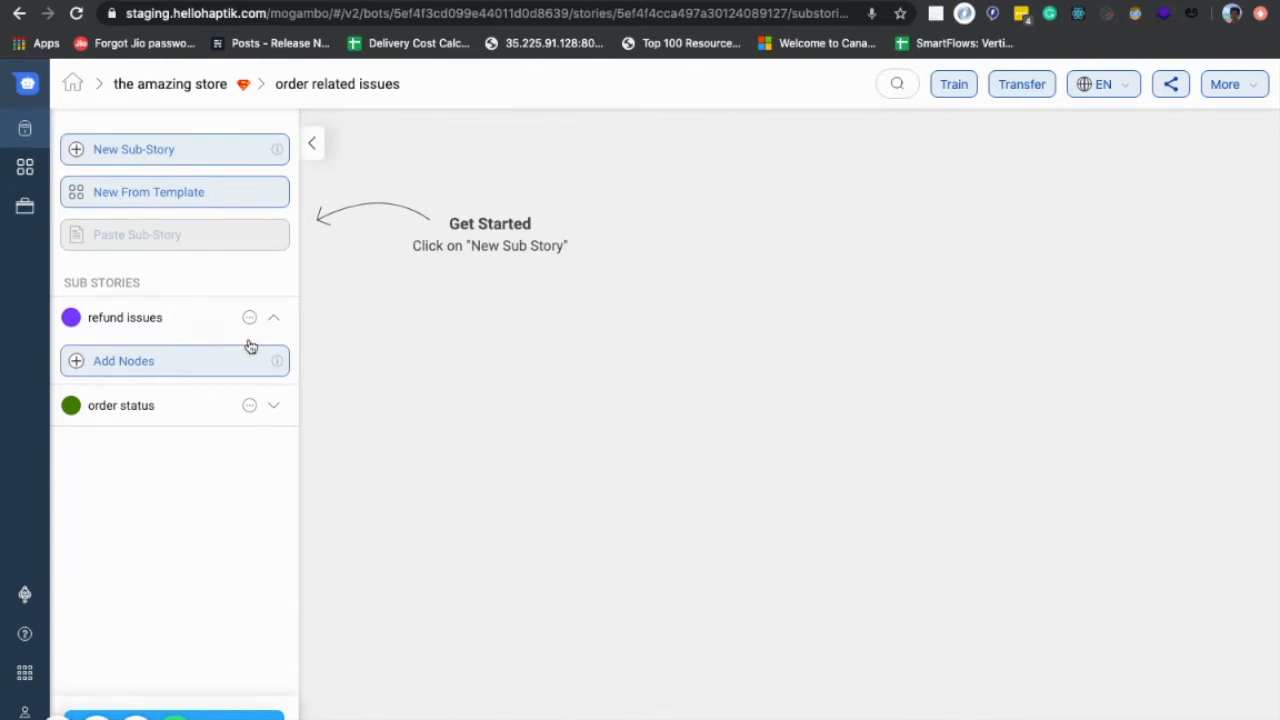
Step: Review the node types available for a sub-story and return to the sub-story list
{"action": "left_click", "coordinate": [197, 362]}
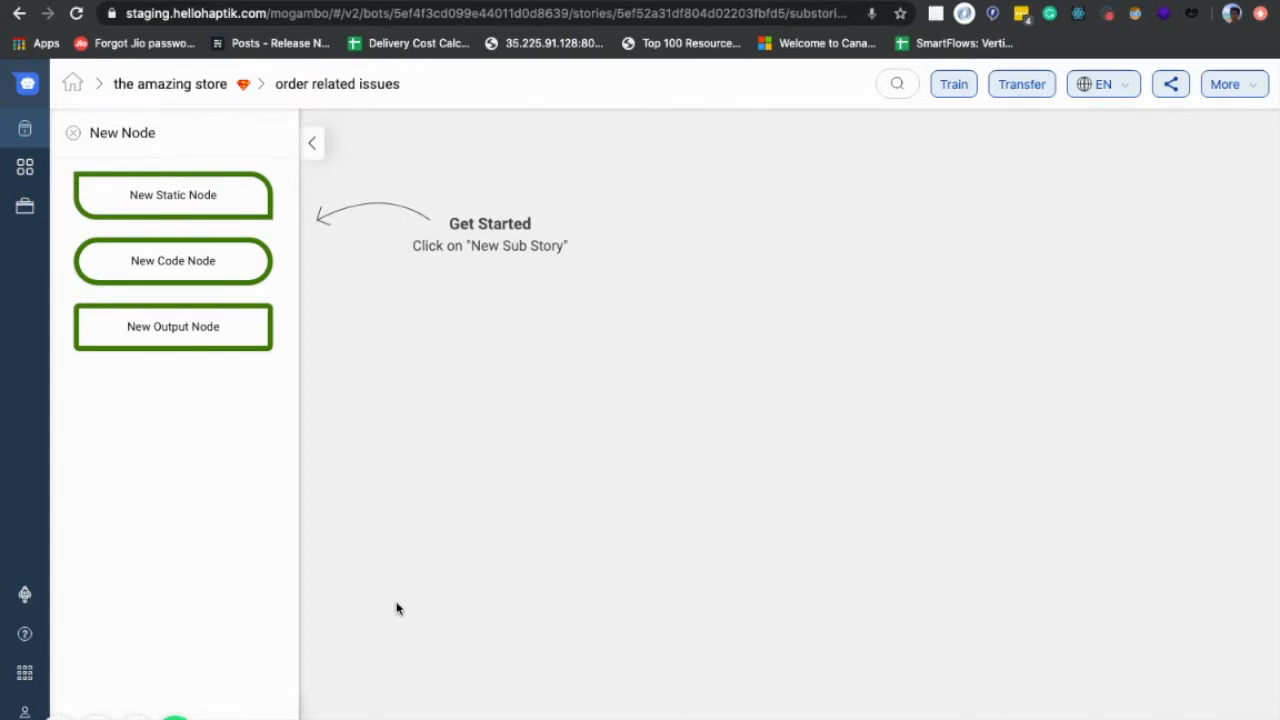
{"action": "left_click", "coordinate": [73, 132]}
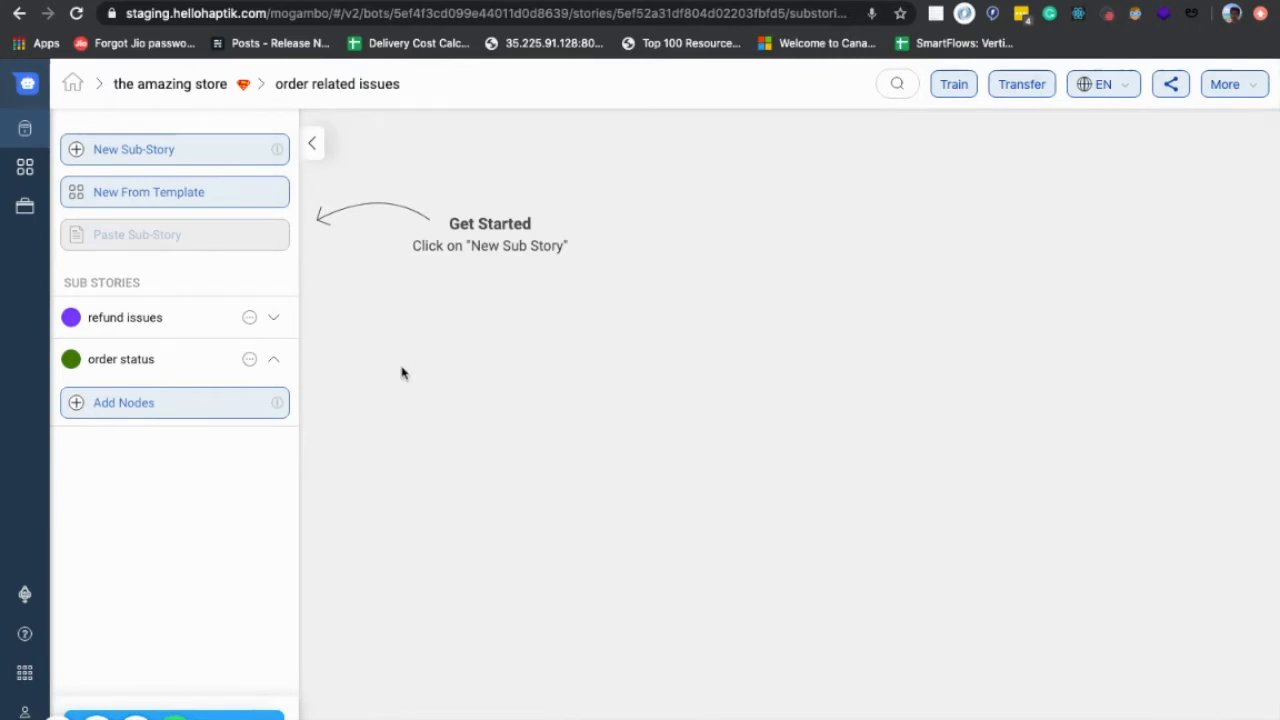
{"action": "left_click", "coordinate": [275, 360]}
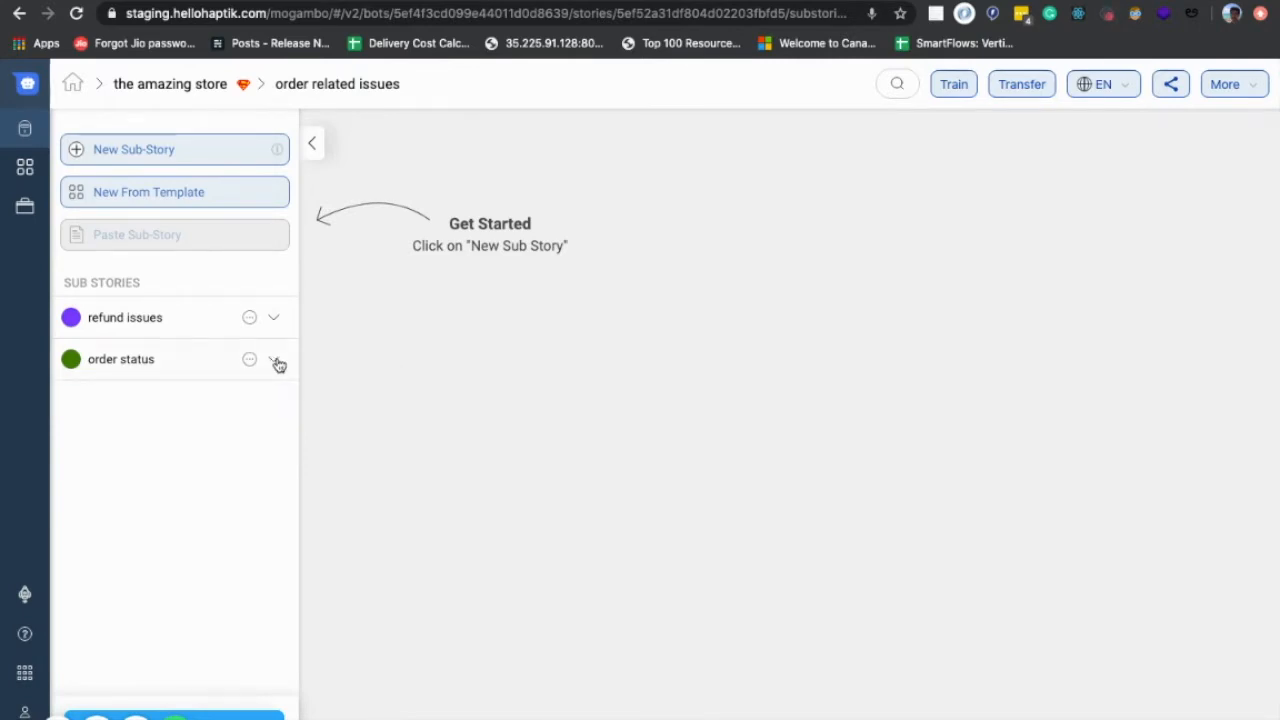
Step: Add a static node named "apply for refund" to the refund issues sub-story, mark it as a start node and save it
{"action": "left_click", "coordinate": [180, 320]}
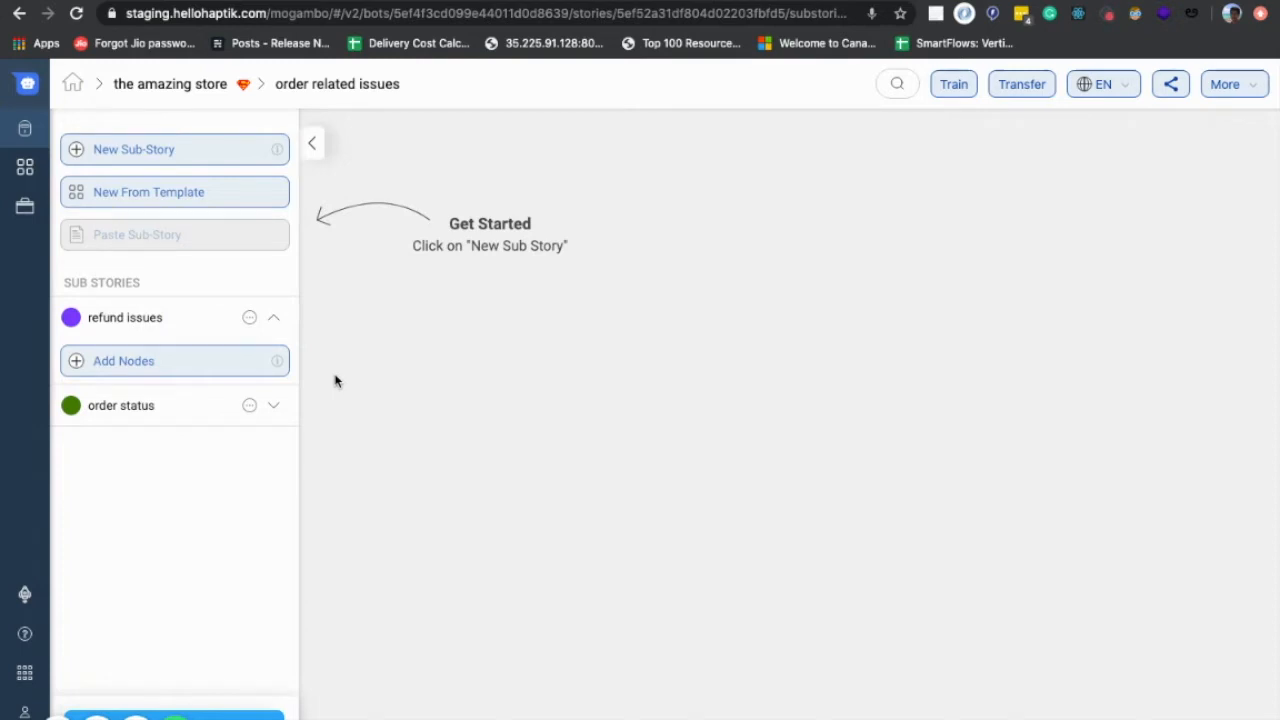
{"action": "left_click", "coordinate": [170, 363]}
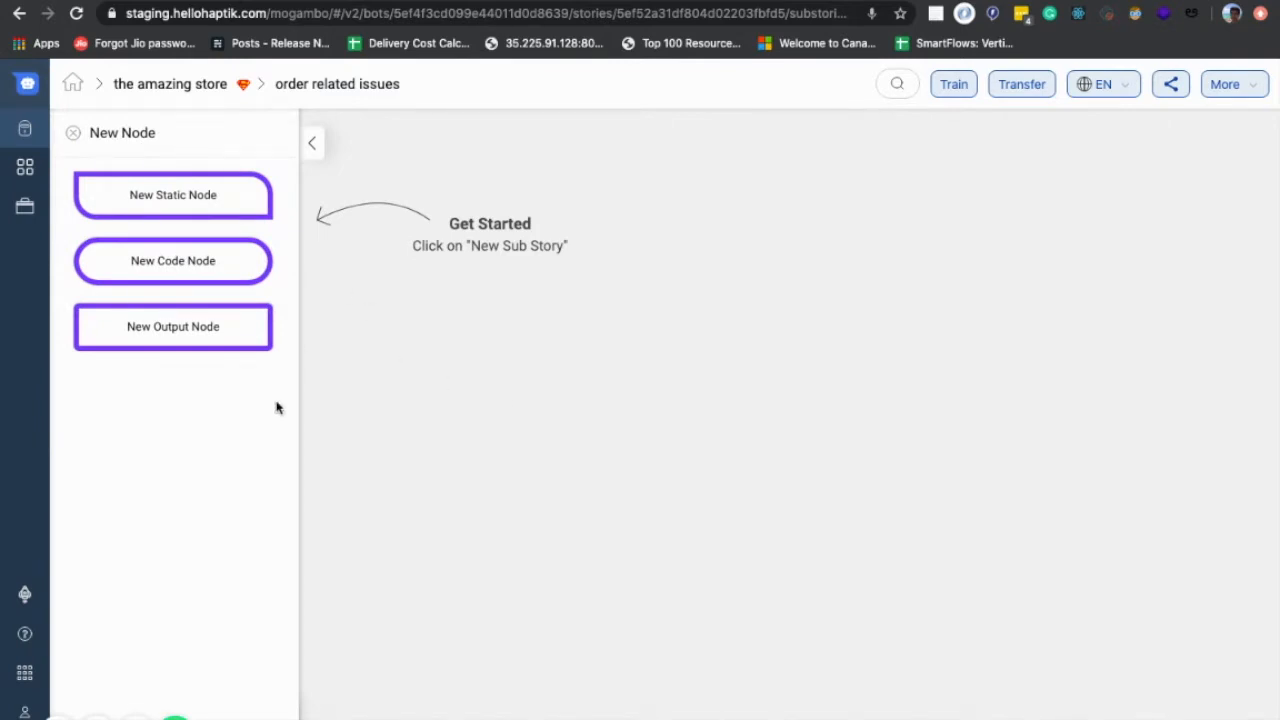
{"action": "left_click_drag", "start_coordinate": [157, 197], "coordinate": [670, 335]}
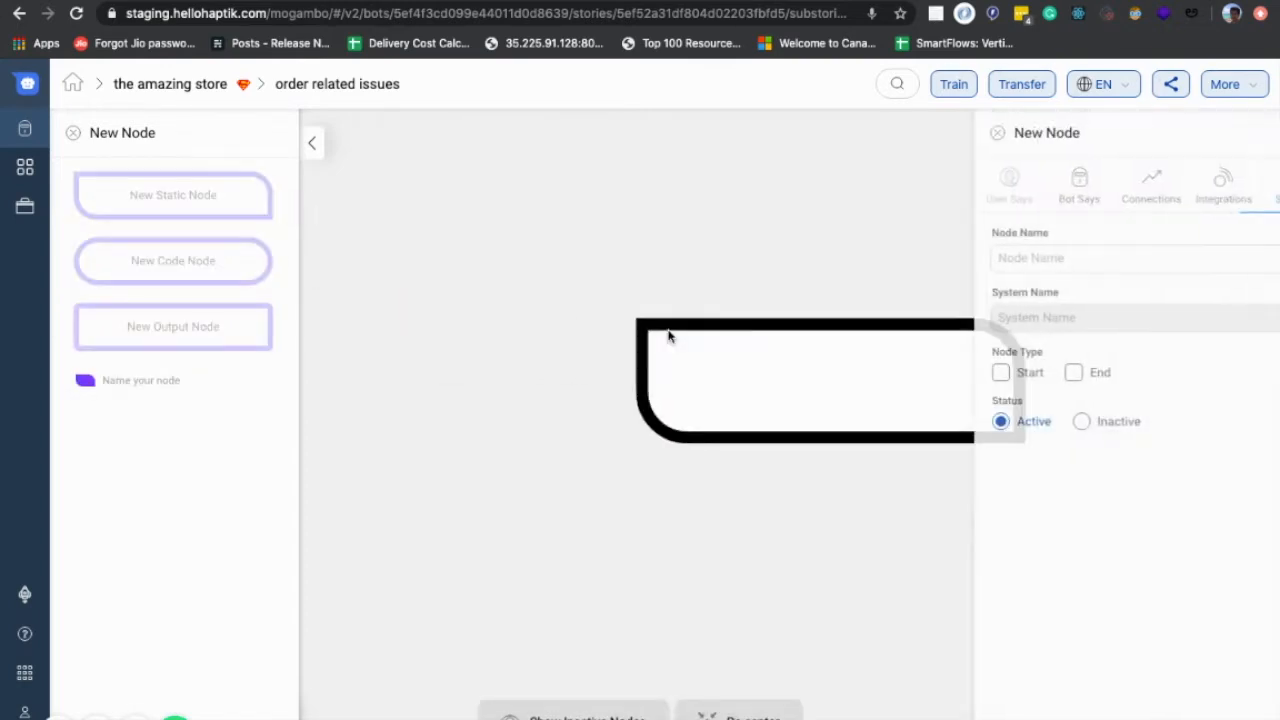
{"action": "left_click", "coordinate": [992, 258]}
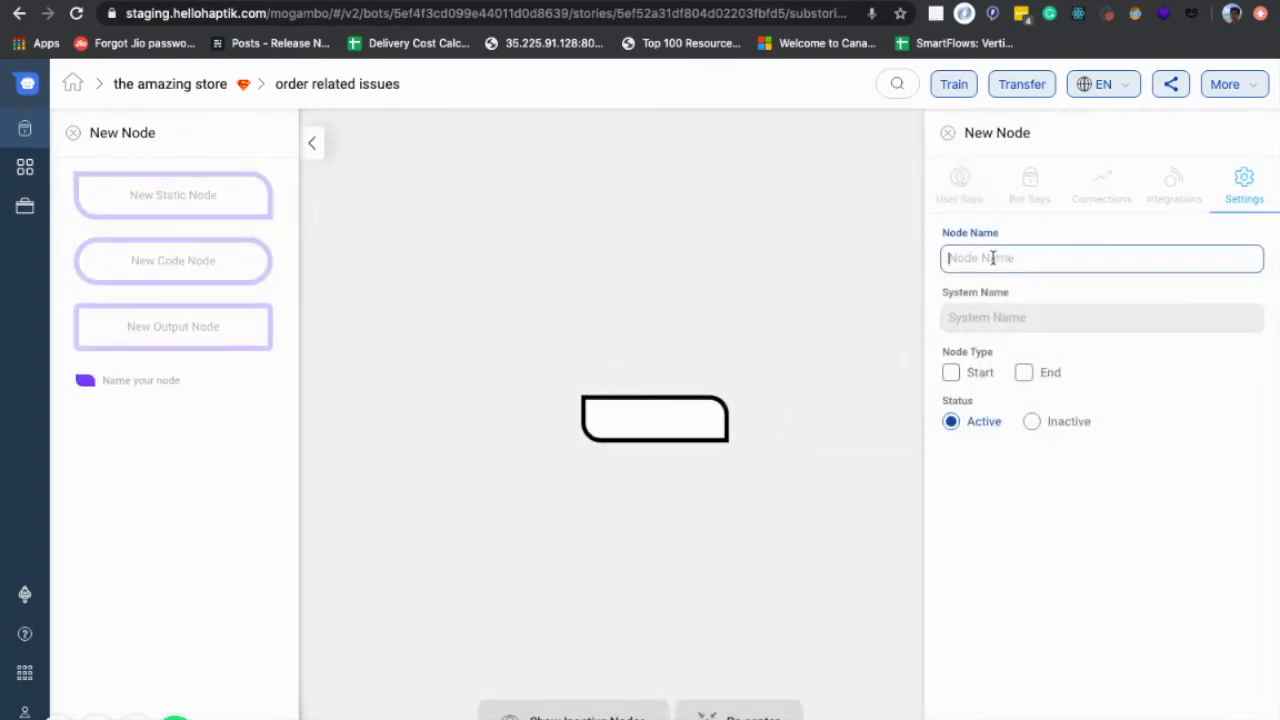
{"action": "type", "text": "apply"}
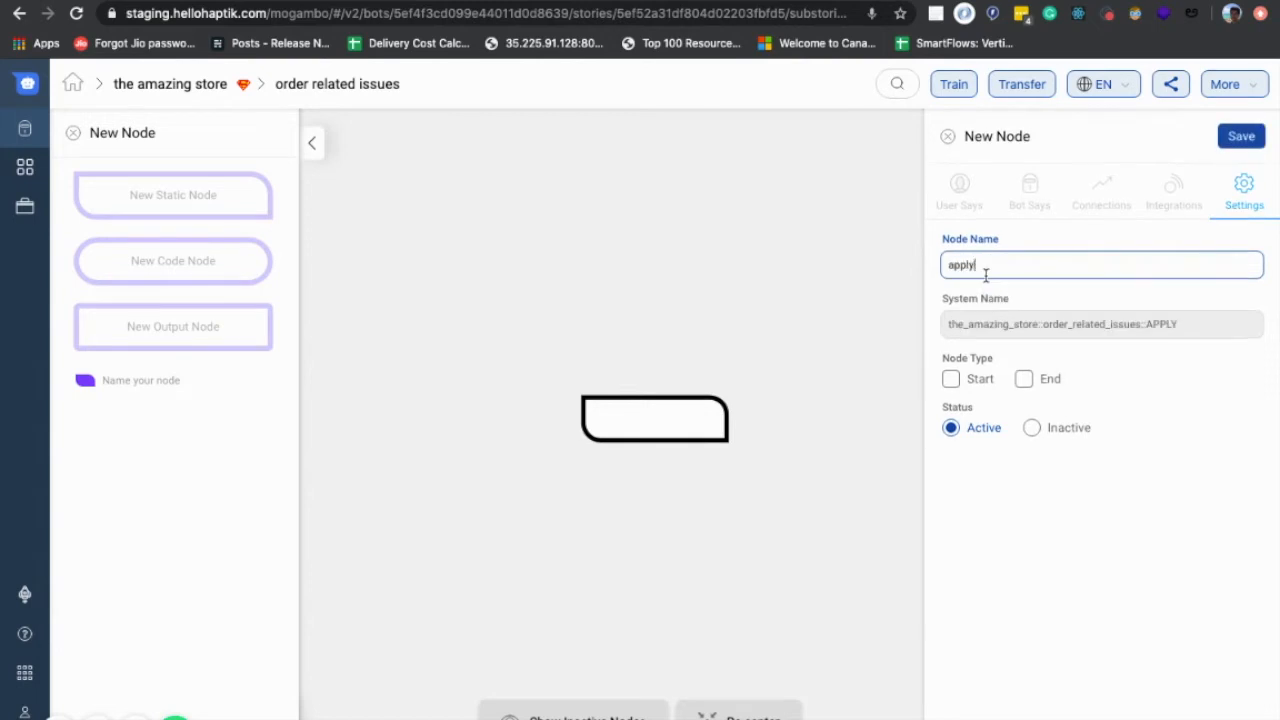
{"action": "type", "text": " for refund"}
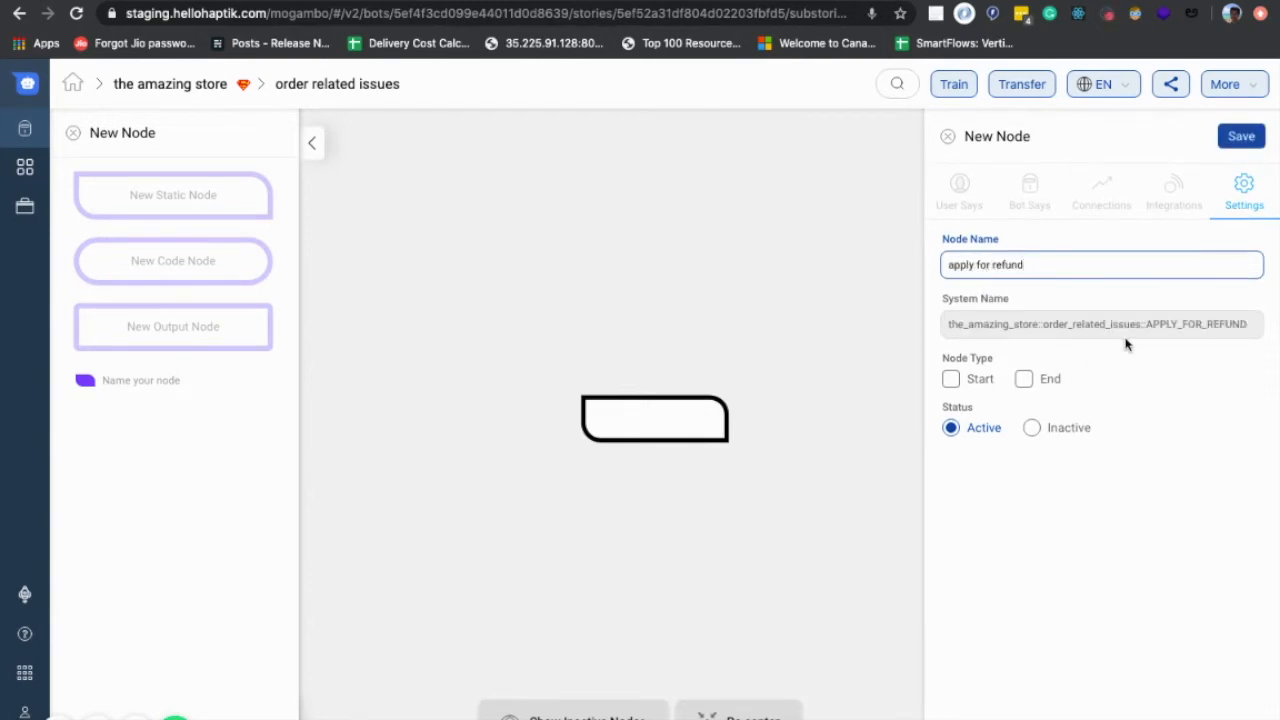
{"action": "left_click", "coordinate": [952, 380]}
{"action": "left_click", "coordinate": [1244, 142]}
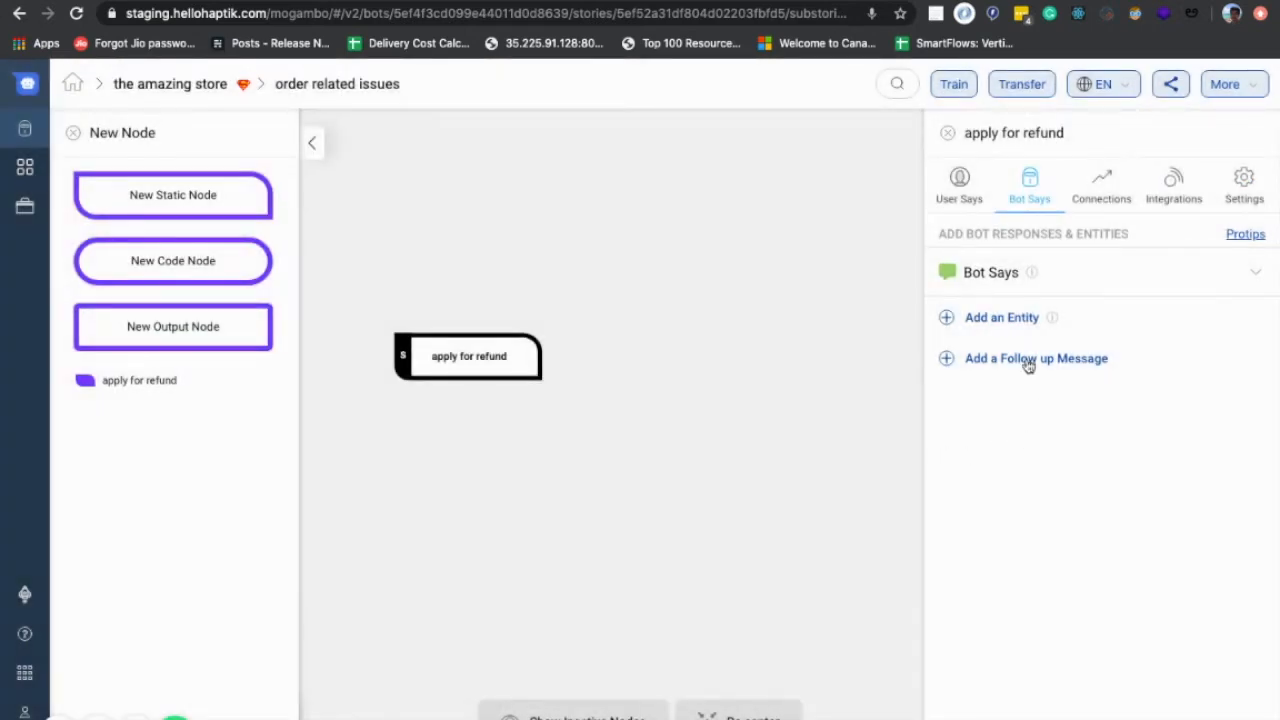
Step: Add "I want a refund" as an independent user response to the apply for refund node
{"action": "left_click", "coordinate": [960, 195]}
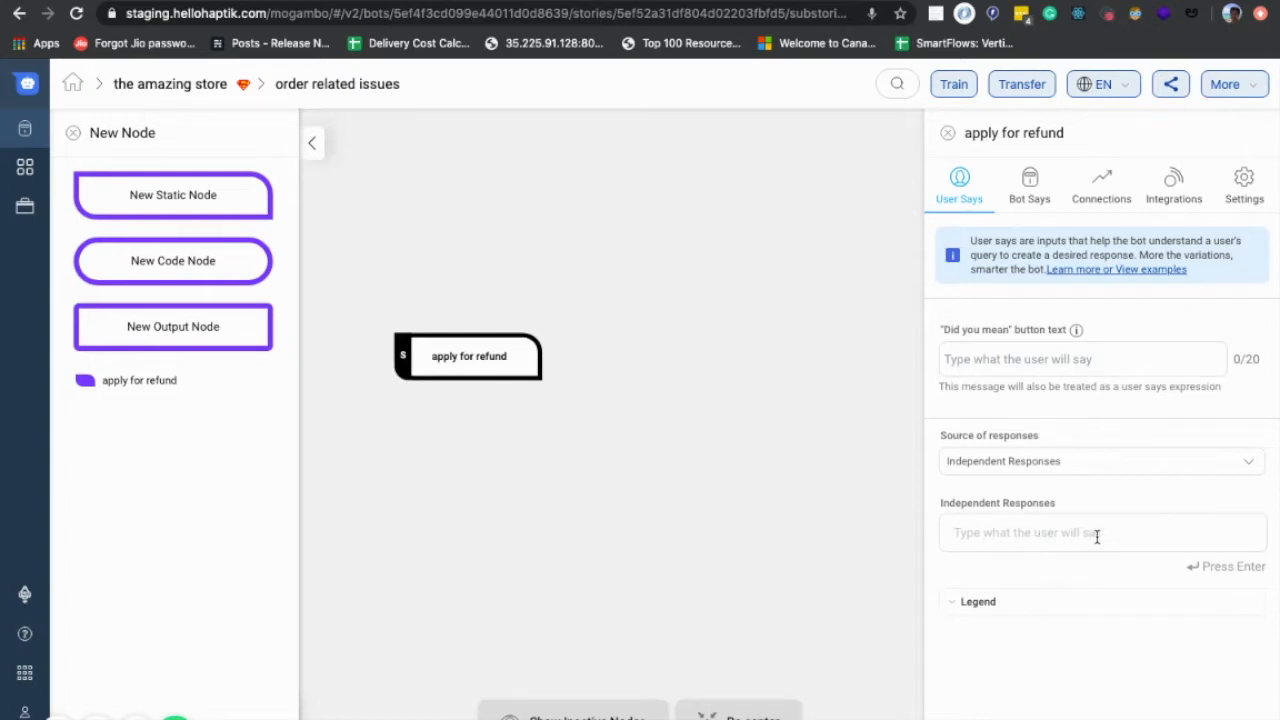
{"action": "type", "text": "I will"}
{"action": "type", "text": "ref"}
{"action": "key", "text": "BackSpace"}
{"action": "key", "text": "BackSpace"}
{"action": "key", "text": "BackSpace"}
{"action": "key", "text": "BackSpace"}
{"action": "key", "text": "BackSpace"}
{"action": "key", "text": "BackSpace"}
{"action": "key", "text": "BackSpace"}
{"action": "type", "text": "ant a refund"}
{"action": "key", "text": "Return"}
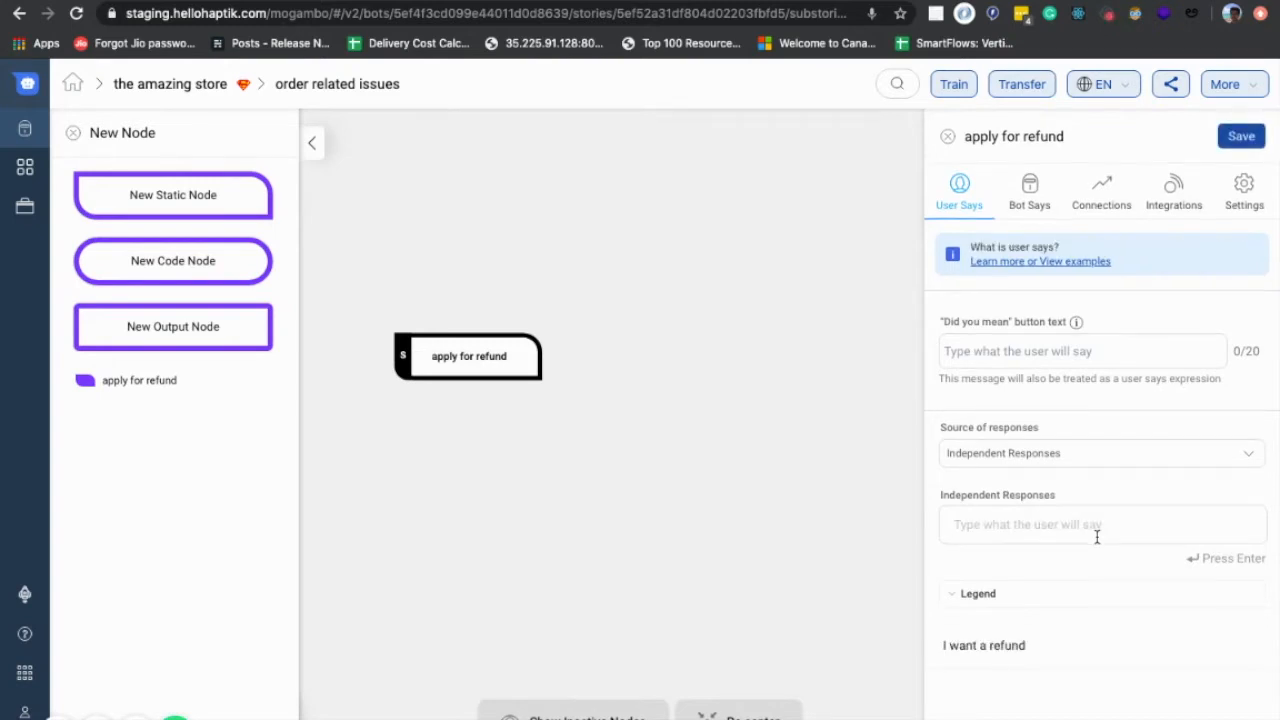
Step: Add "will you be able to give me a refund" as another independent user response to the apply for refund node
{"action": "type", "text": "w"}
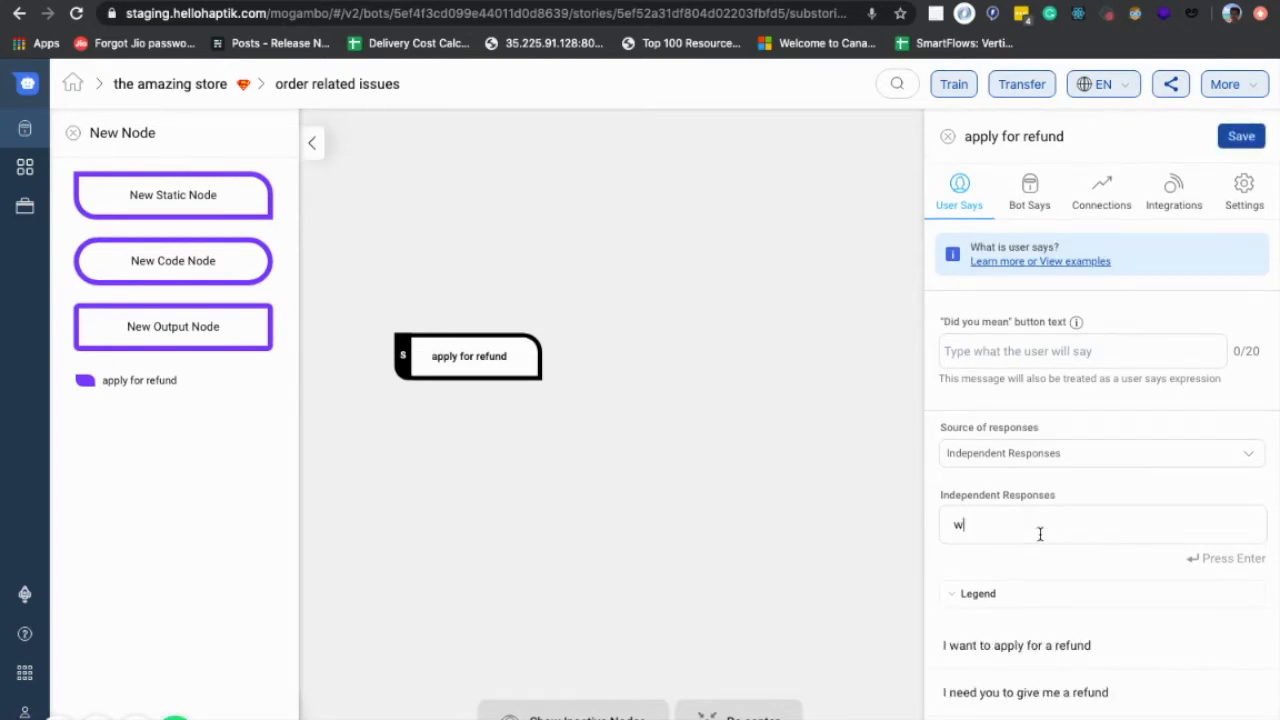
{"action": "type", "text": "ill you be able to give me a refund"}
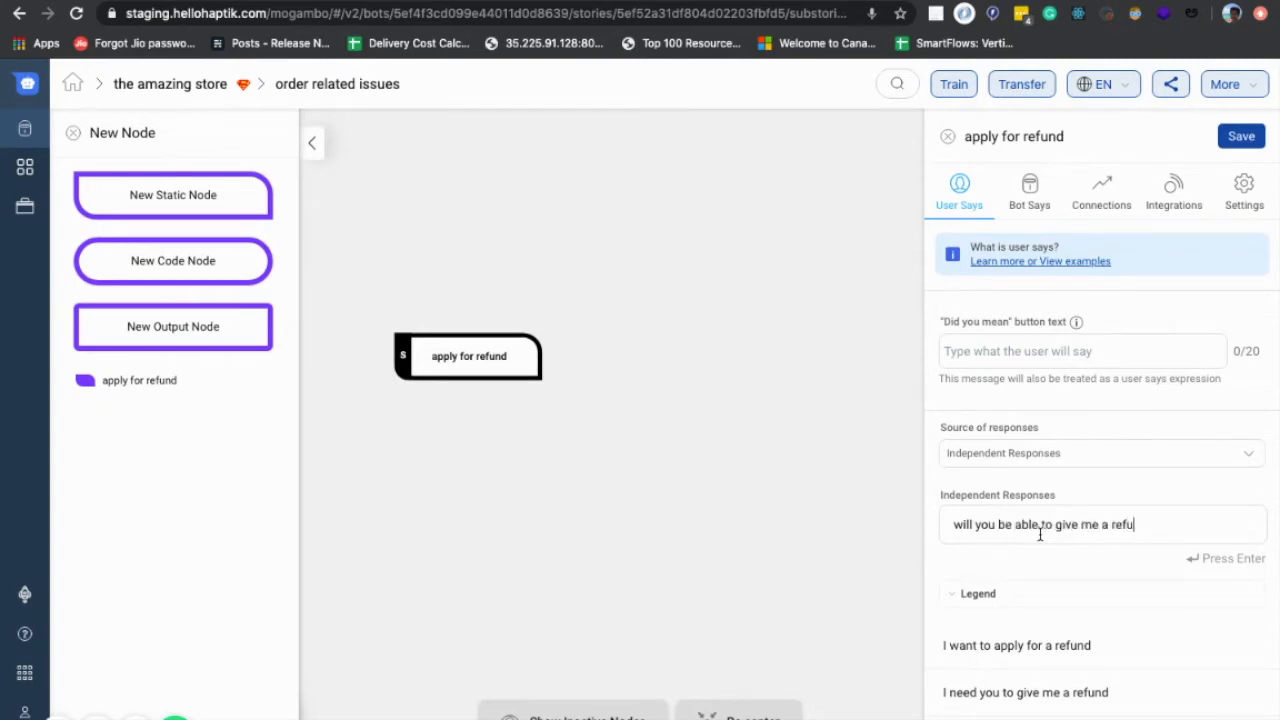
{"action": "key", "text": "Return"}
{"action": "scroll", "coordinate": [1140, 618], "scroll_direction": "down", "scroll_amount": 1}
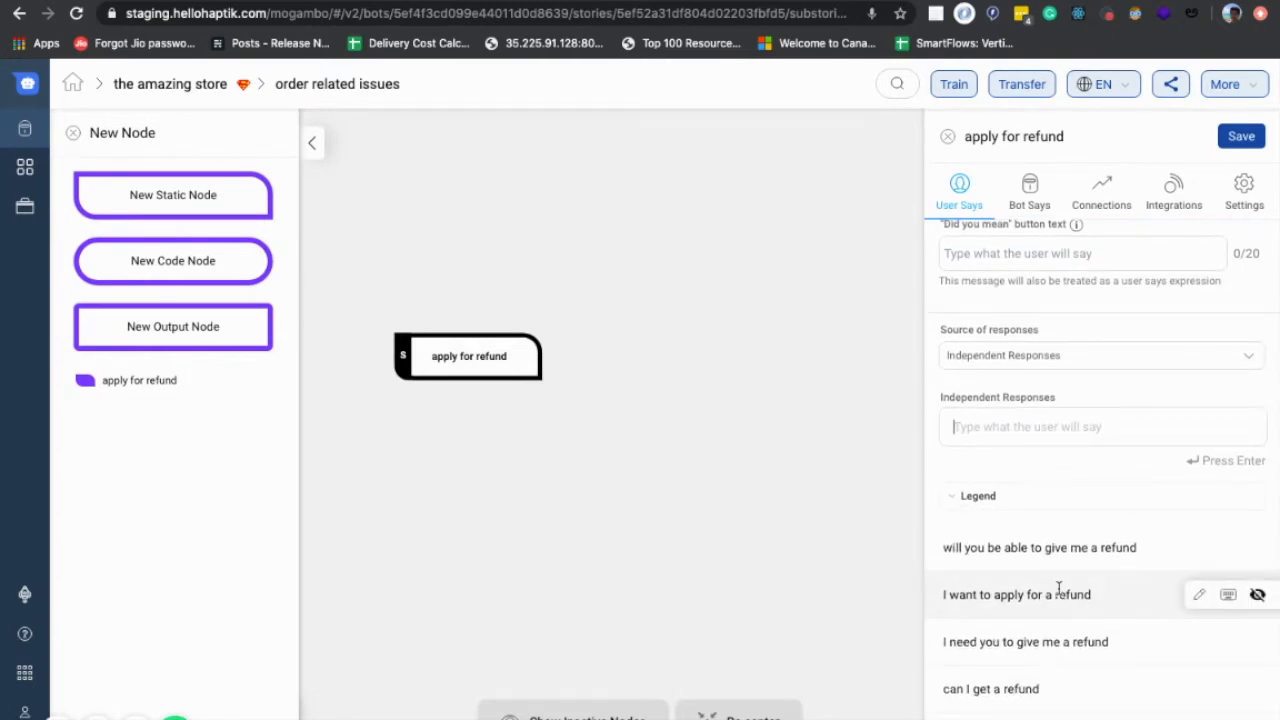
{"action": "scroll", "coordinate": [1058, 590], "scroll_direction": "up", "scroll_amount": 1}
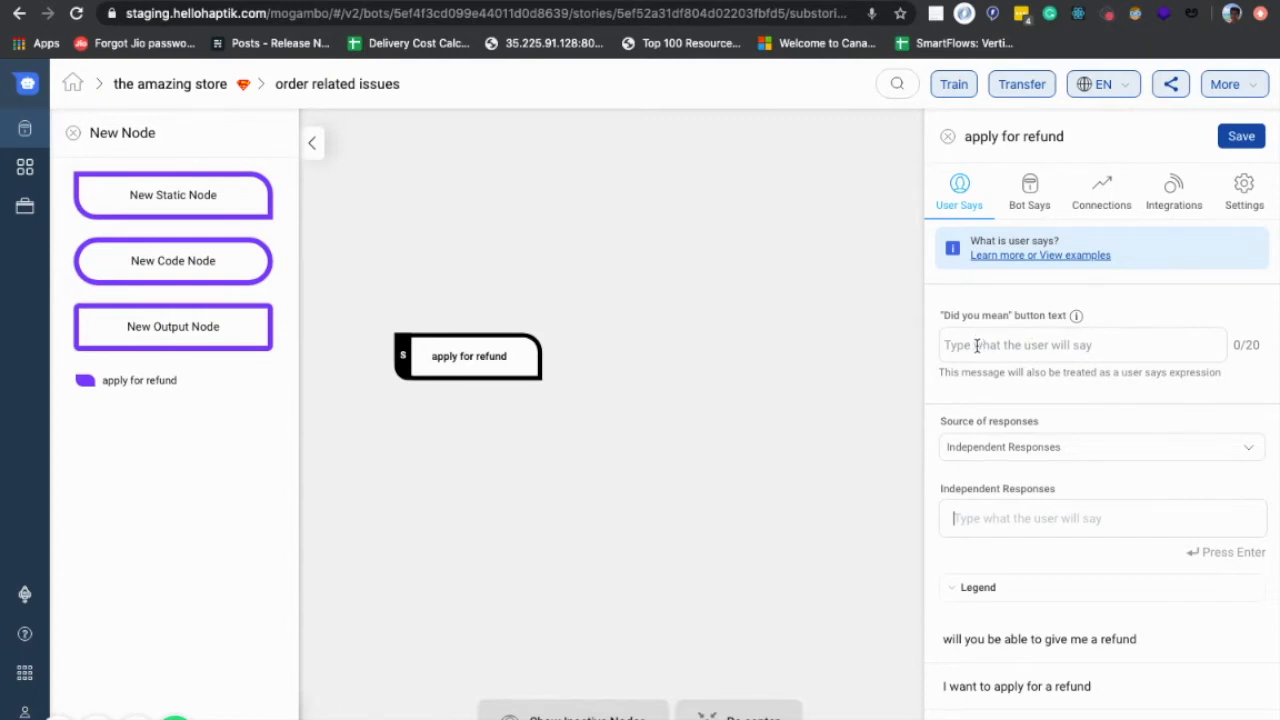
Step: Set the node's "Did you mean" button text to "Apply for refund" and save the node
{"action": "left_click", "coordinate": [971, 342]}
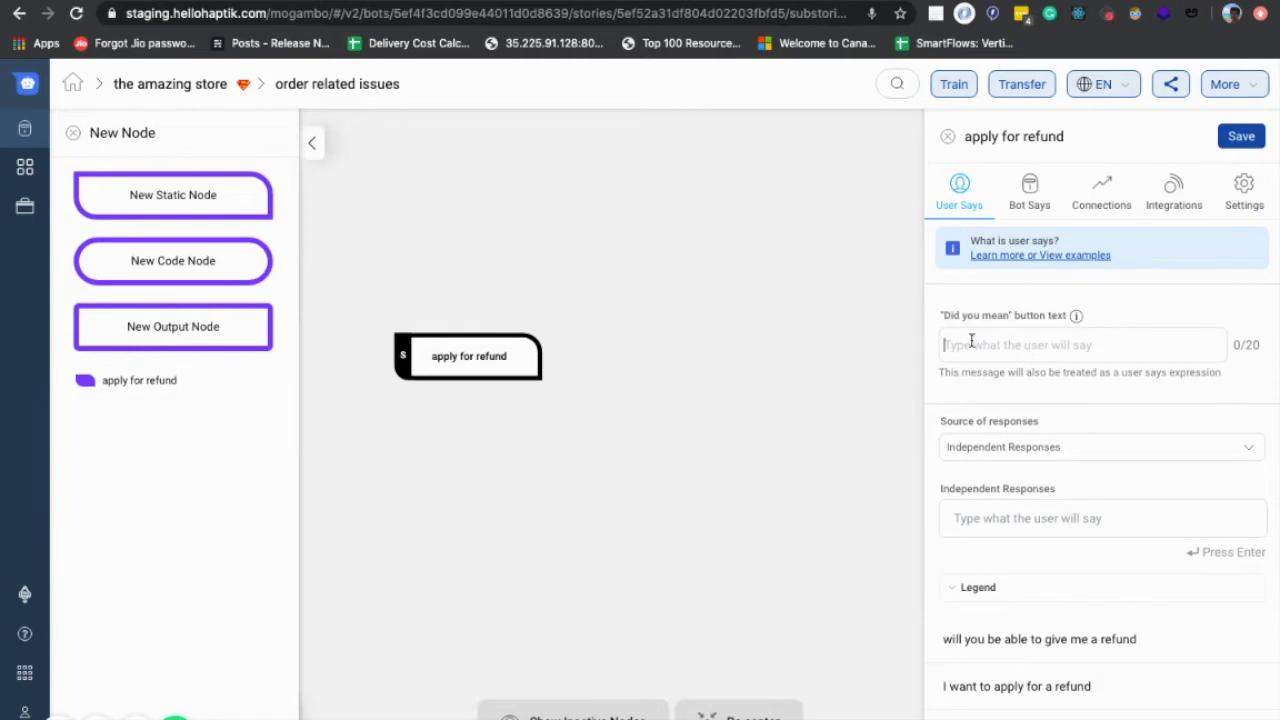
{"action": "type", "text": "Apply for refund"}
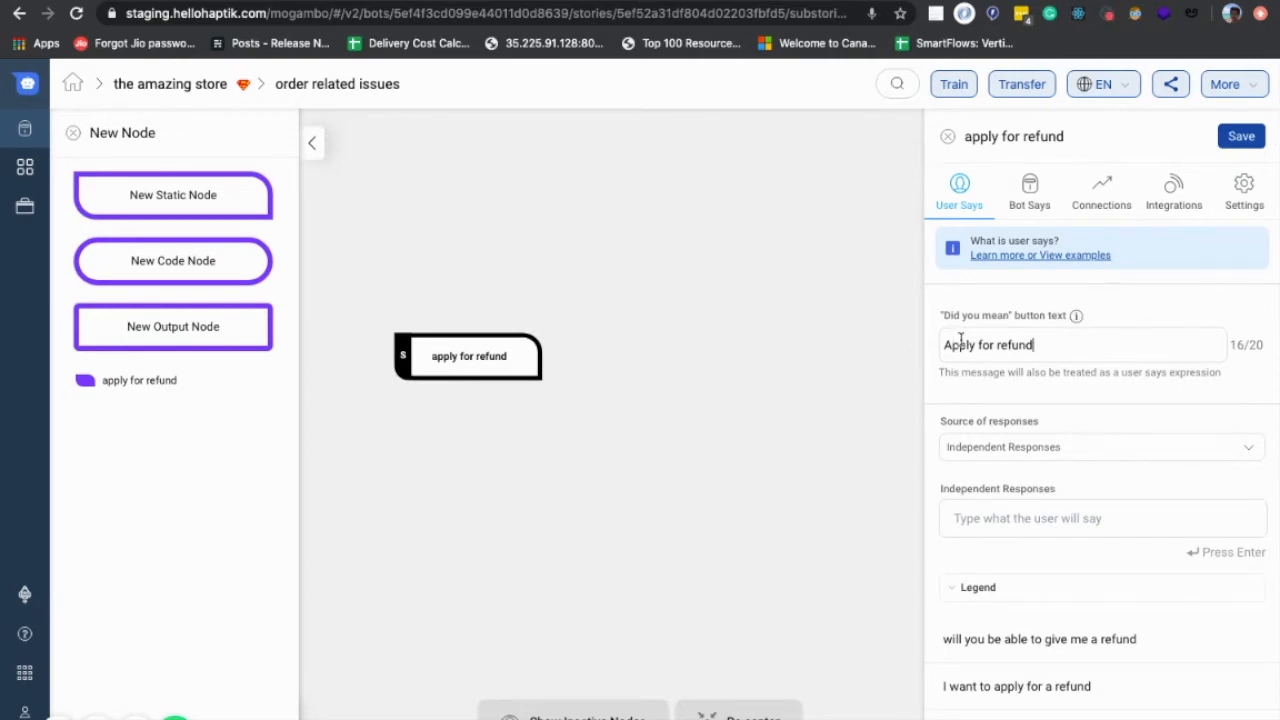
{"action": "scroll", "coordinate": [1080, 363], "scroll_direction": "down", "scroll_amount": 1}
{"action": "scroll", "coordinate": [1046, 691], "scroll_direction": "up", "scroll_amount": 1}
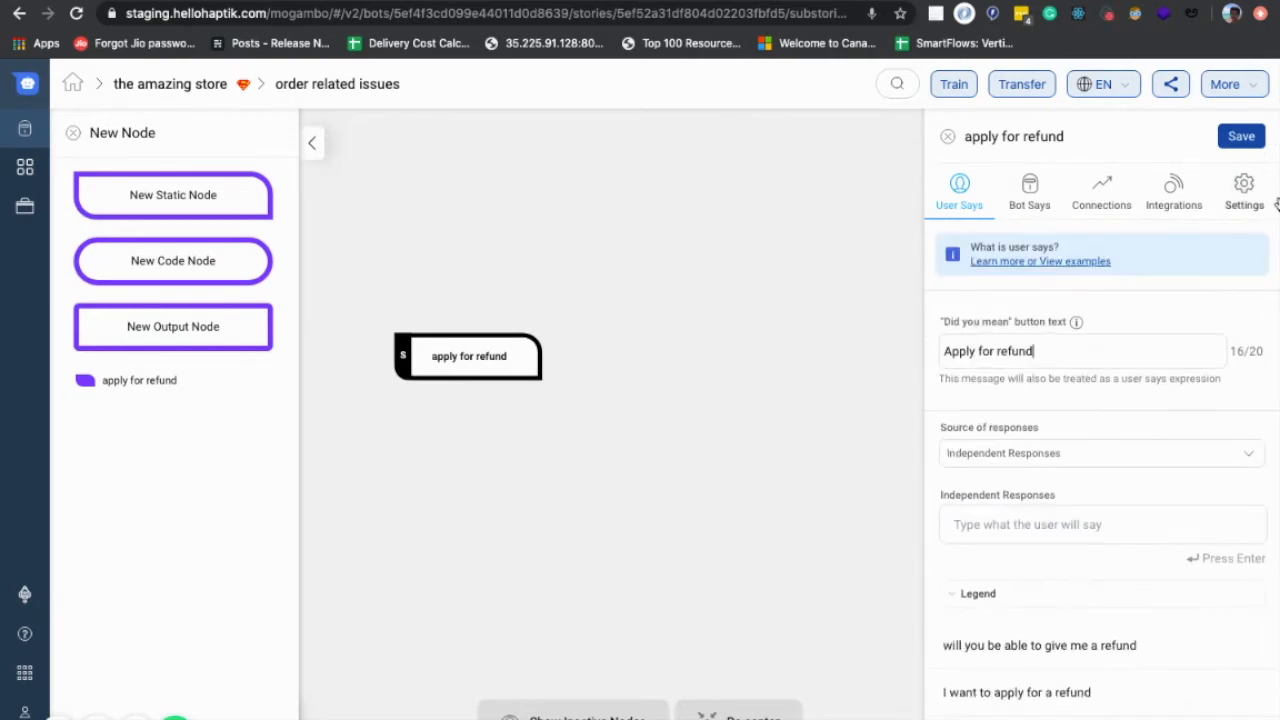
{"action": "left_click", "coordinate": [1241, 136]}
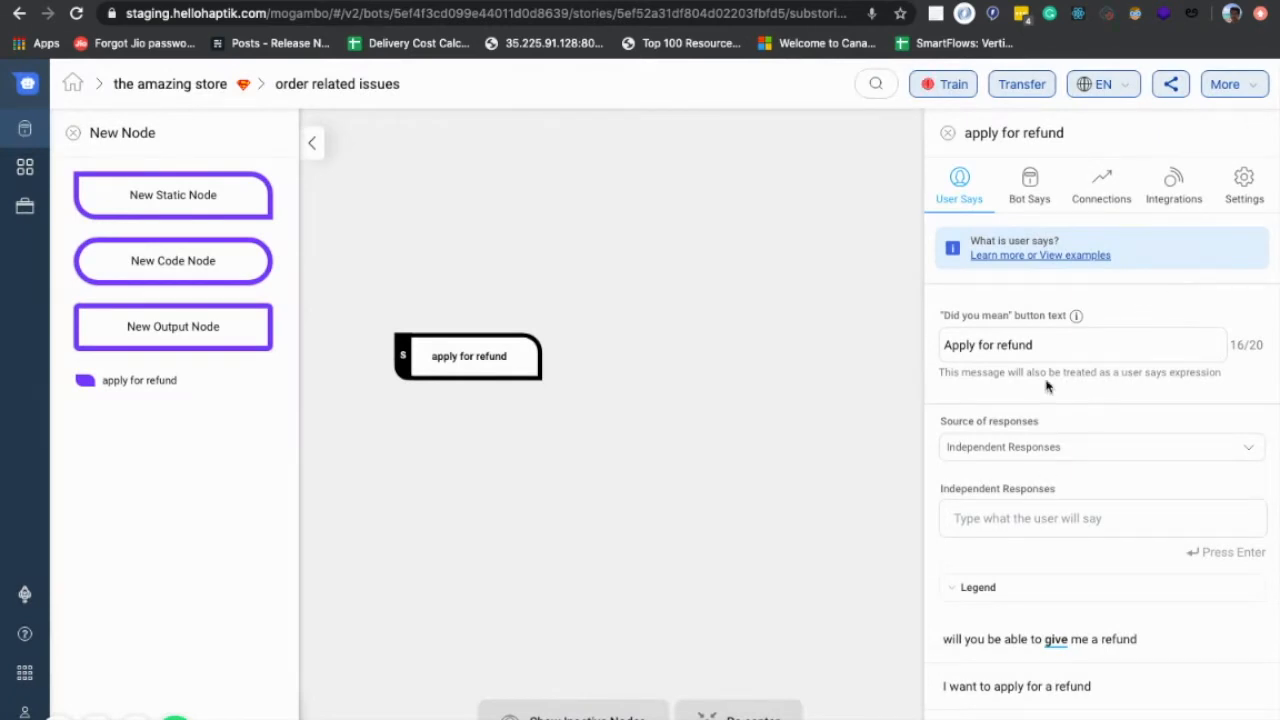
{"action": "left_click", "coordinate": [1033, 188]}
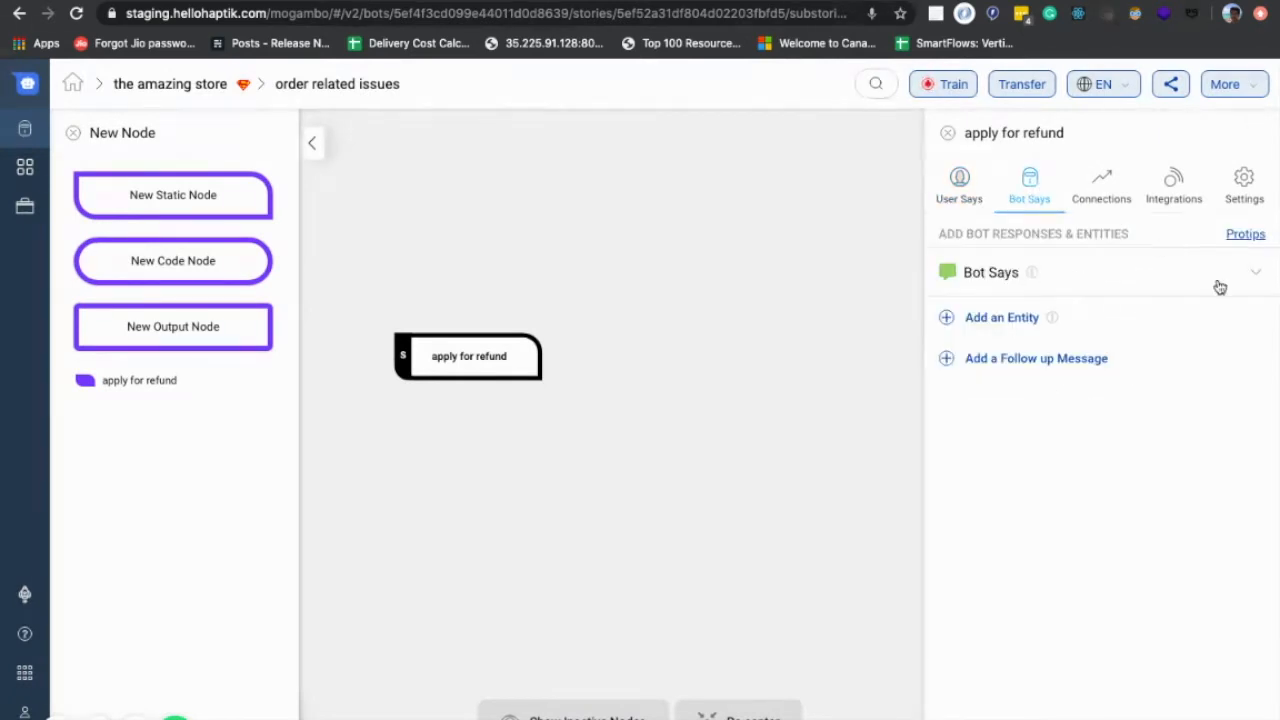
{"action": "left_click", "coordinate": [1010, 274]}
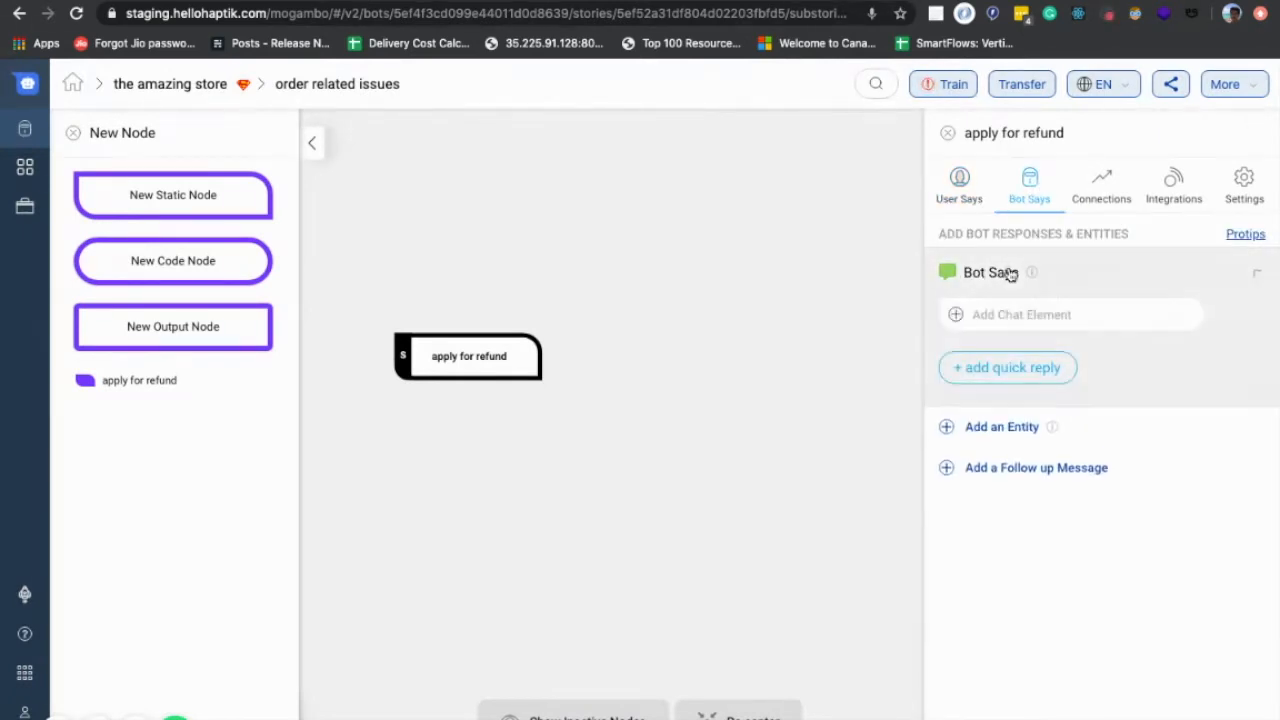
{"action": "left_click", "coordinate": [1043, 316]}
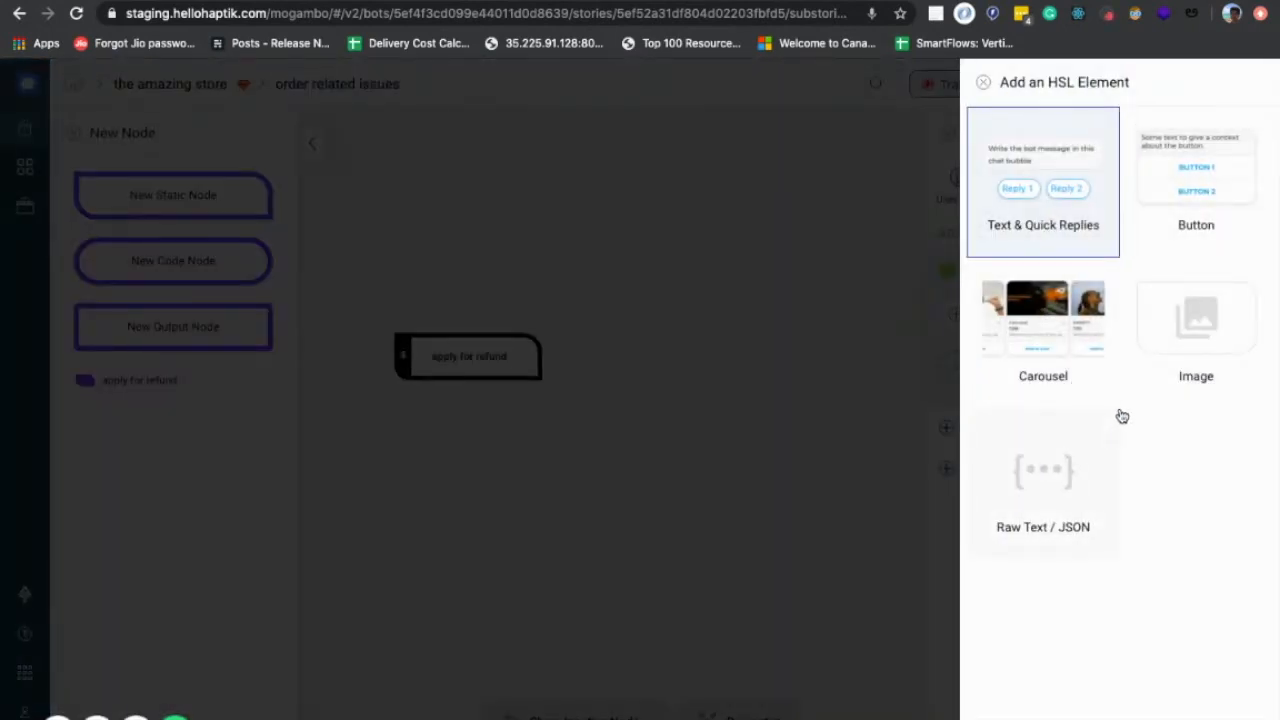
{"action": "left_click", "coordinate": [995, 203]}
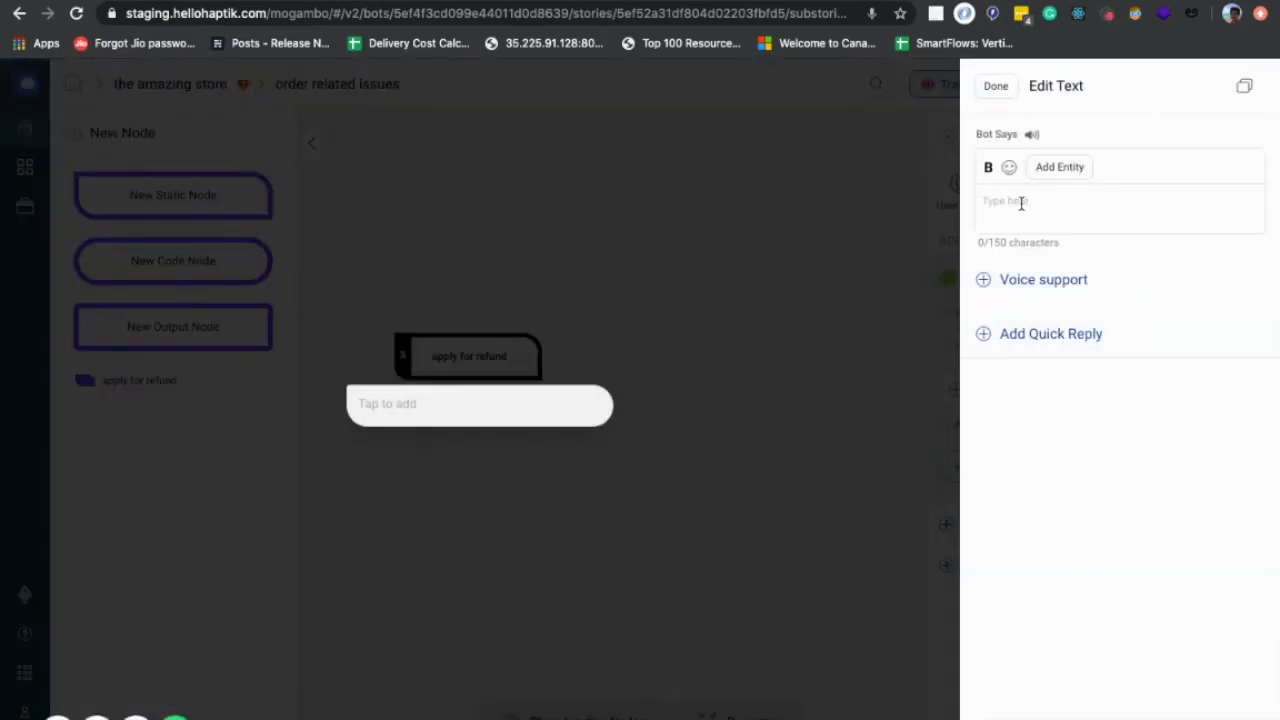
{"action": "left_click", "coordinate": [1063, 210]}
{"action": "type", "text": "Sur"}
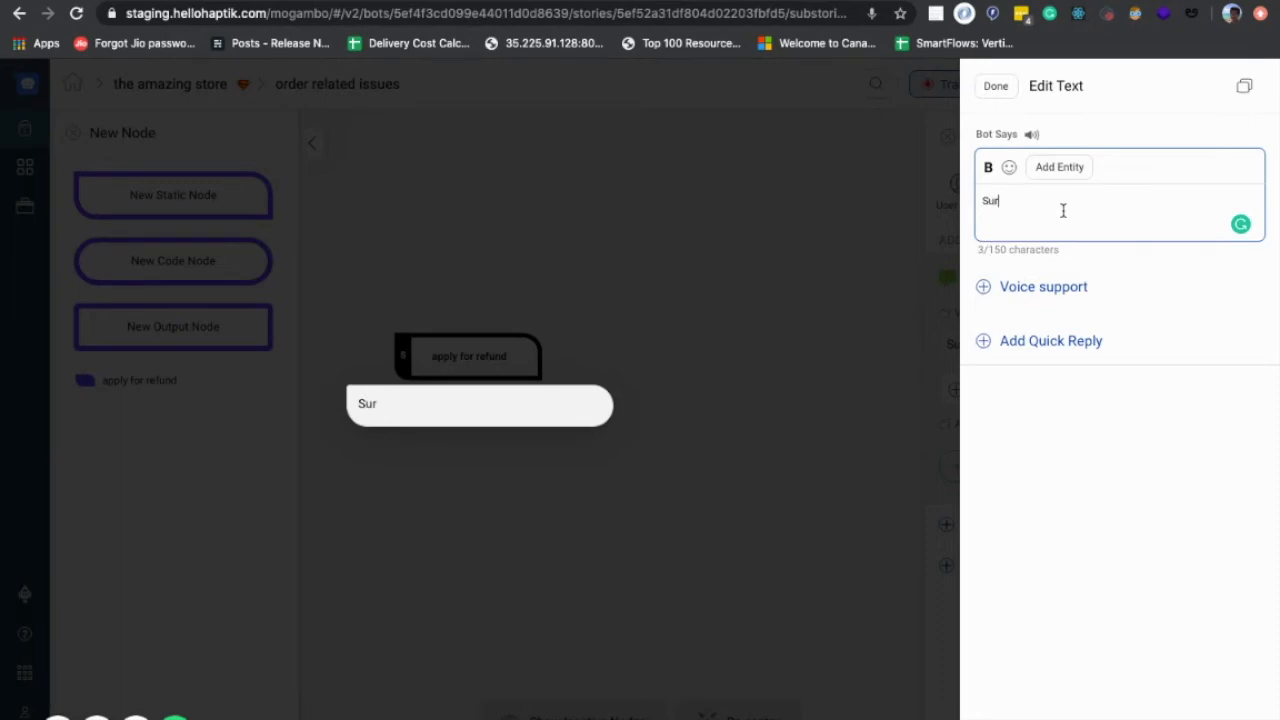
{"action": "type", "text": "e. You can go "}
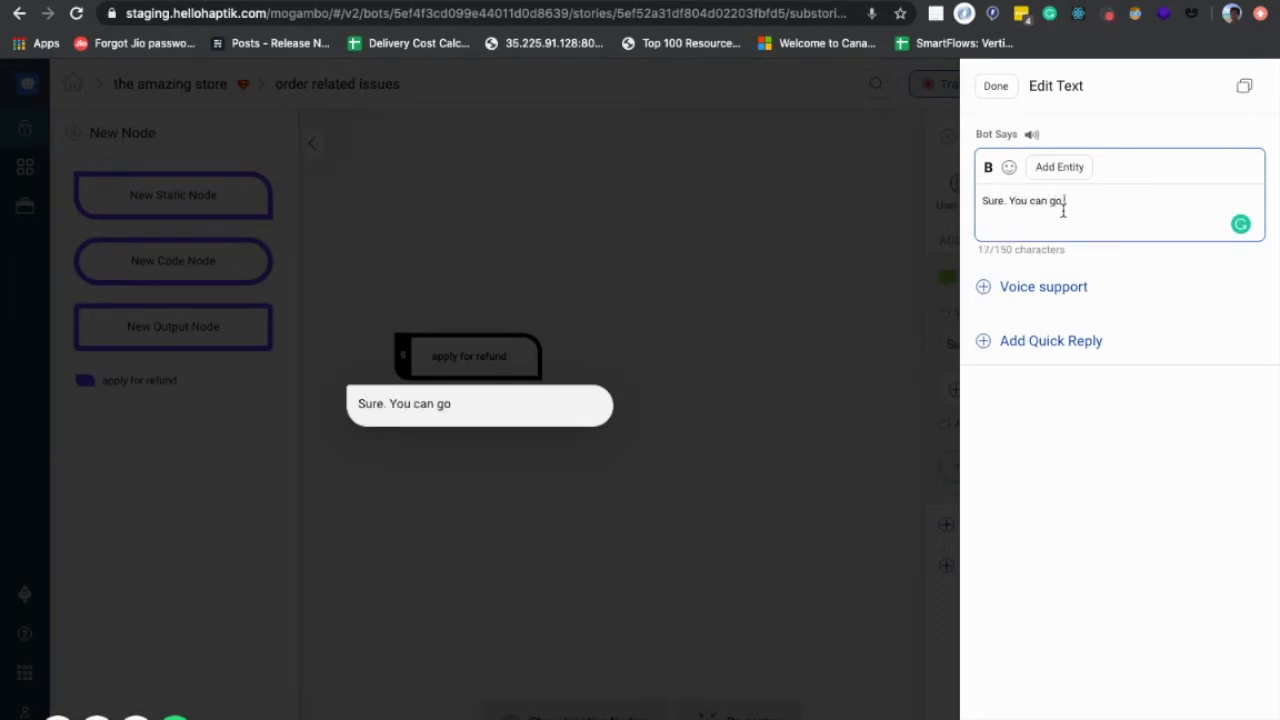
{"action": "type", "text": "ahead and "}
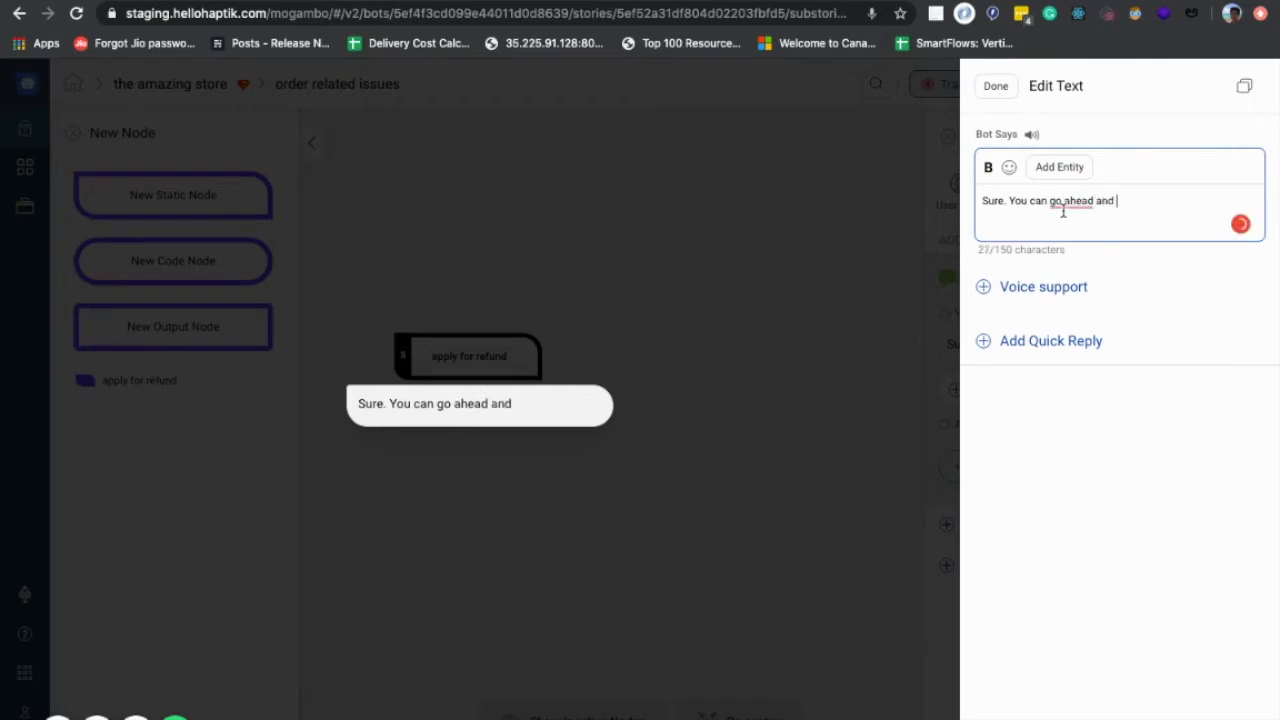
{"action": "type", "text": "applu"}
{"action": "key", "text": "BackSpace"}
{"action": "type", "text": "y for a refund"}
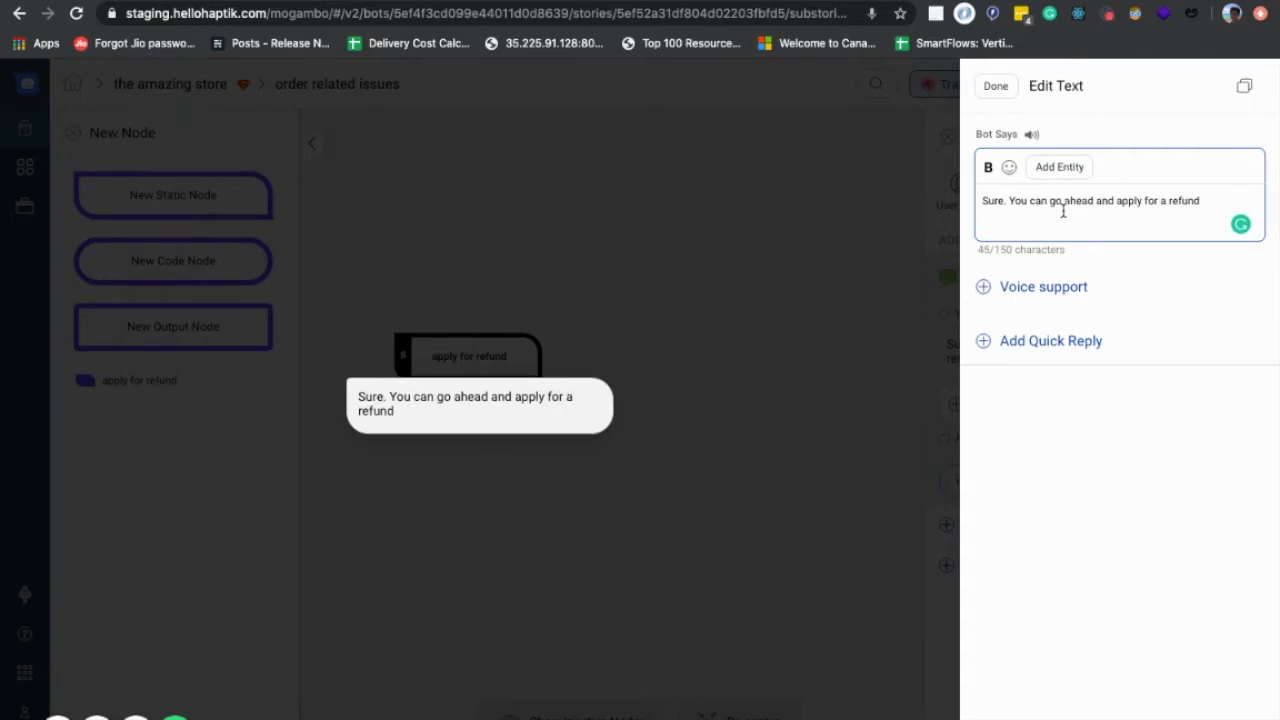
{"action": "type", "text": " at https://amazingstore.com/refun"}
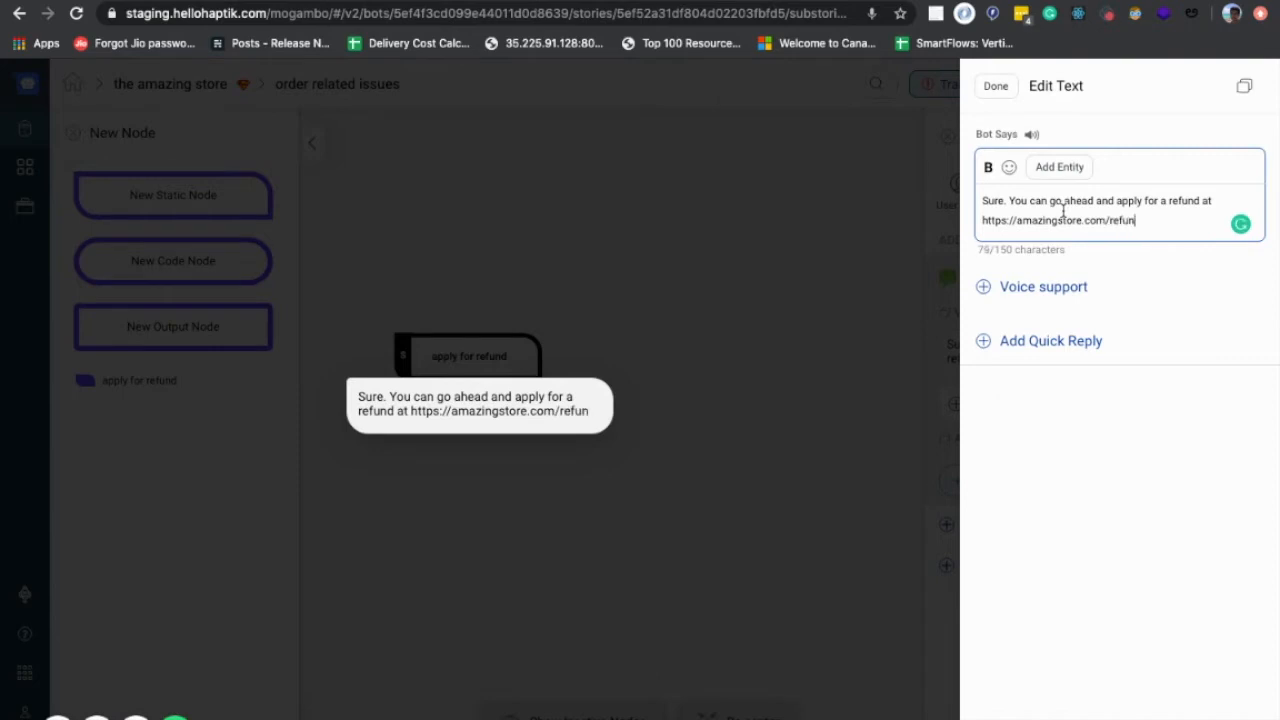
{"action": "type", "text": "ds"}
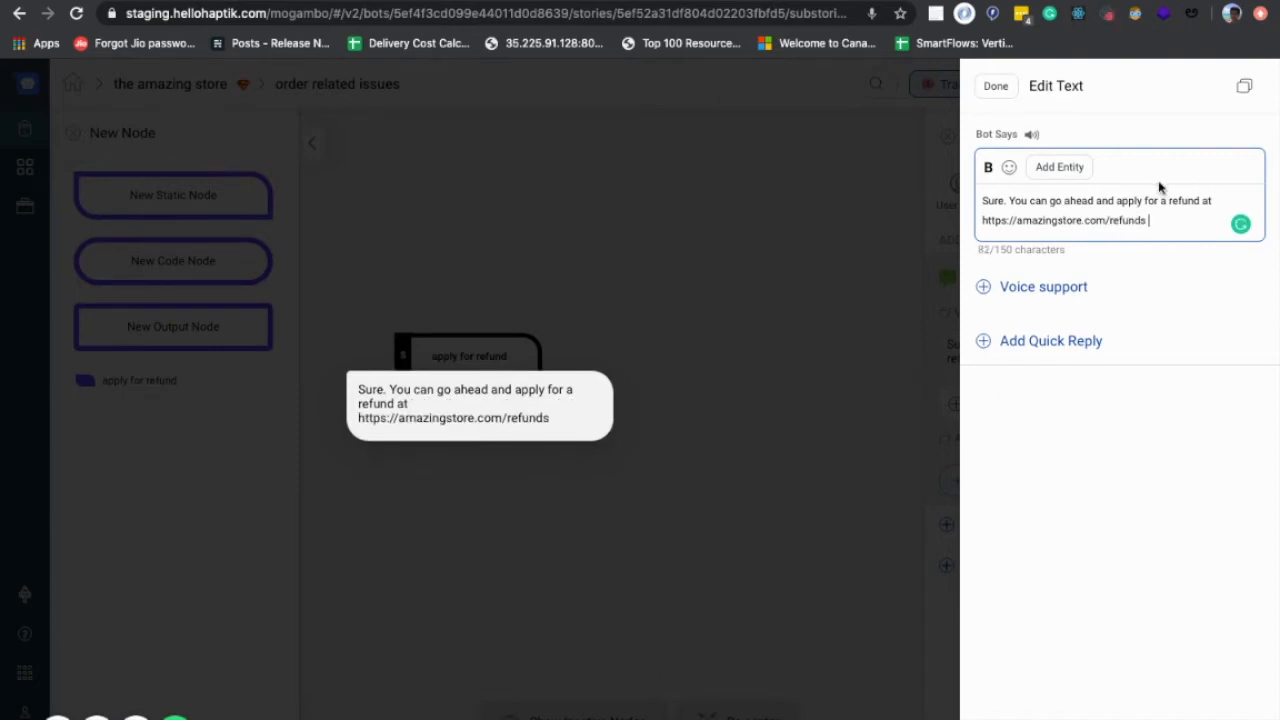
Step: Append a smiling face emoji to the end of the bot reply, finish the text and save the node
{"action": "left_click", "coordinate": [1009, 168]}
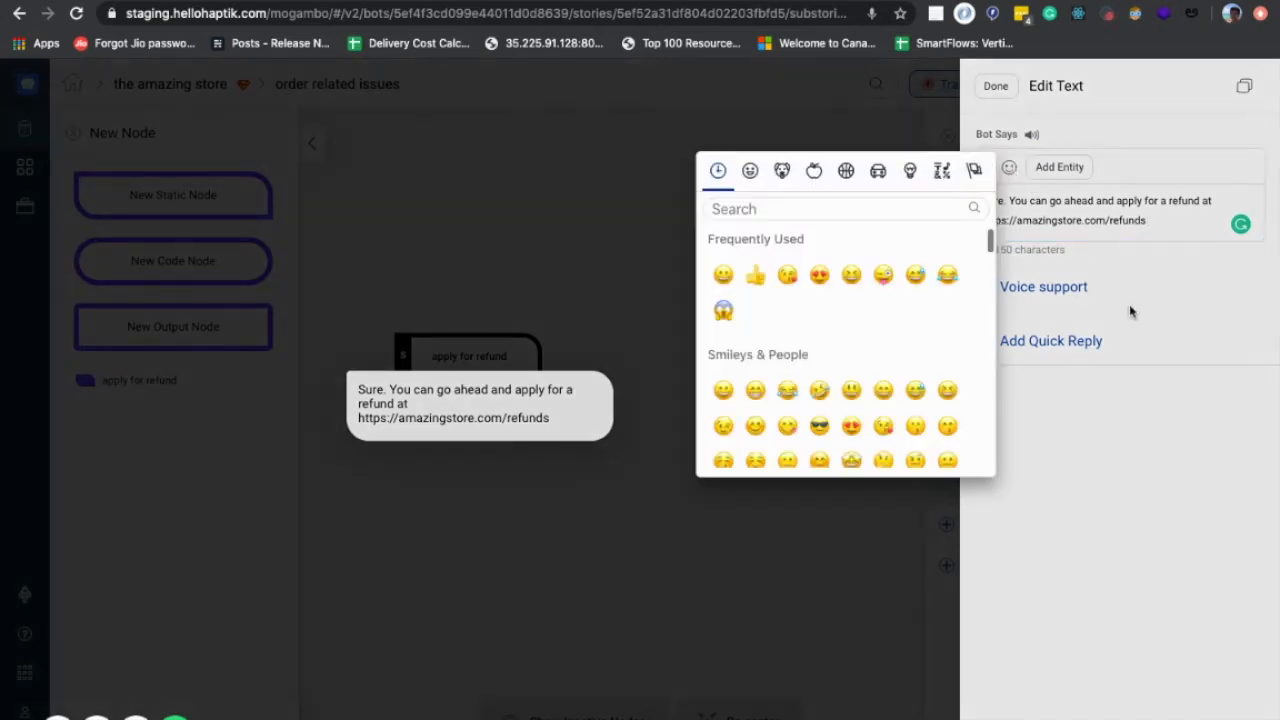
{"action": "left_click", "coordinate": [723, 274]}
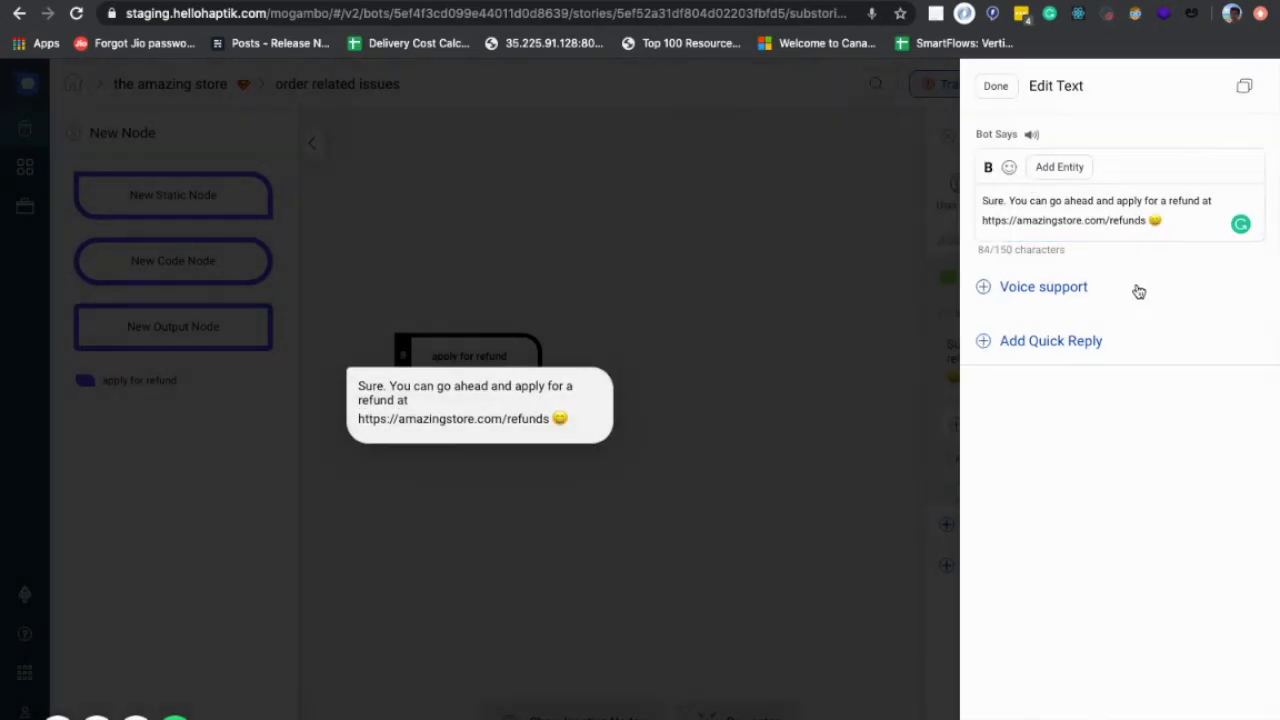
{"action": "left_click", "coordinate": [1000, 90]}
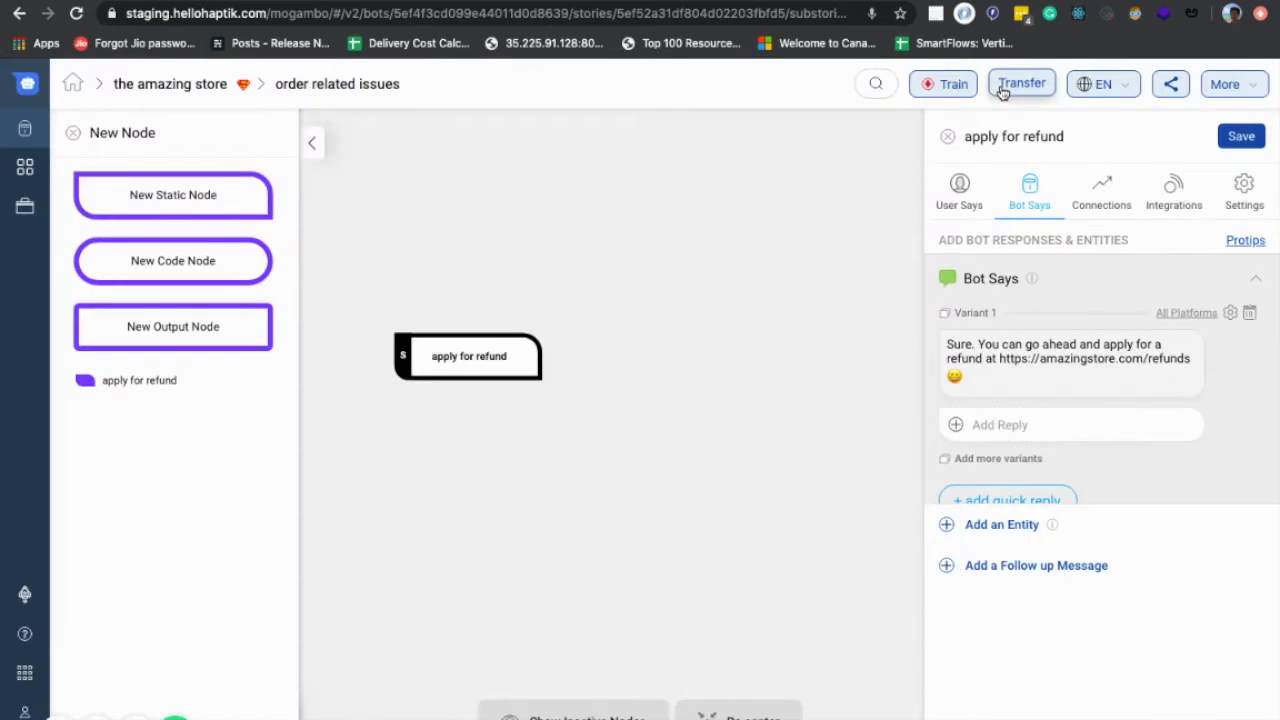
{"action": "left_click", "coordinate": [1238, 137]}
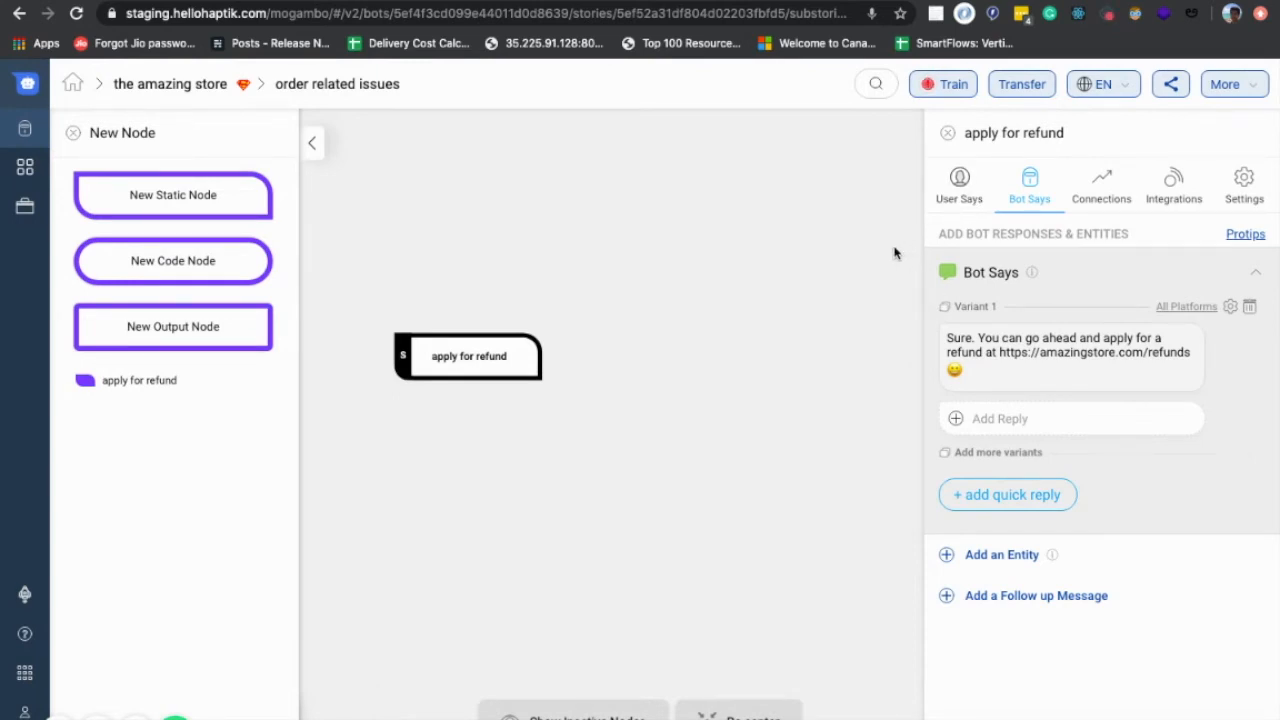
Step: Train the bot, test it with the message "I want a refund" and close the test chat
{"action": "left_click", "coordinate": [950, 87]}
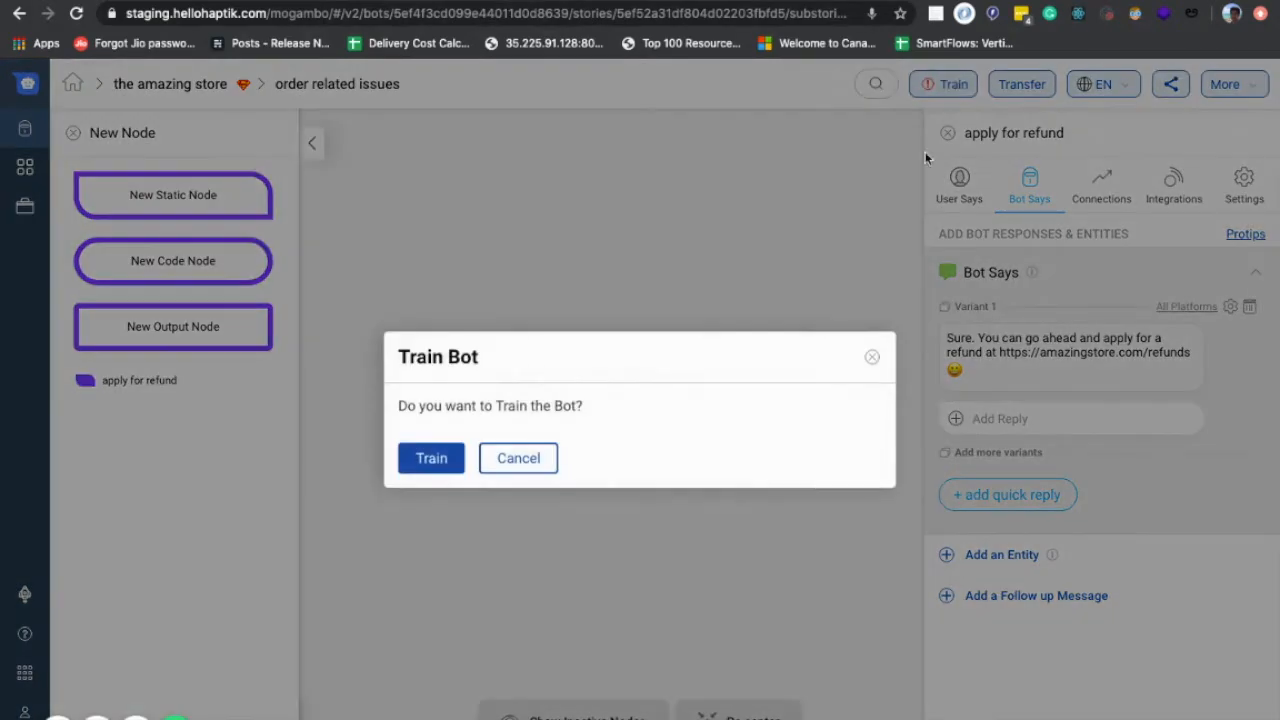
{"action": "left_click", "coordinate": [429, 458]}
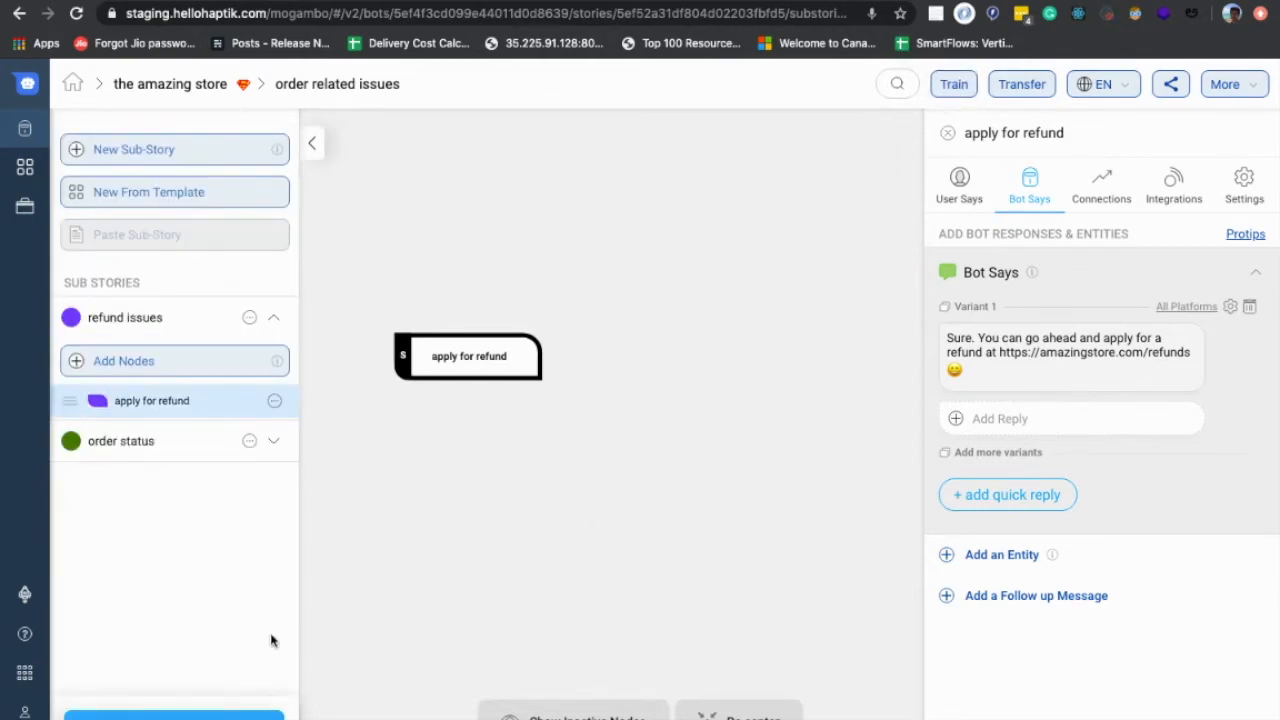
{"action": "left_click", "coordinate": [278, 713]}
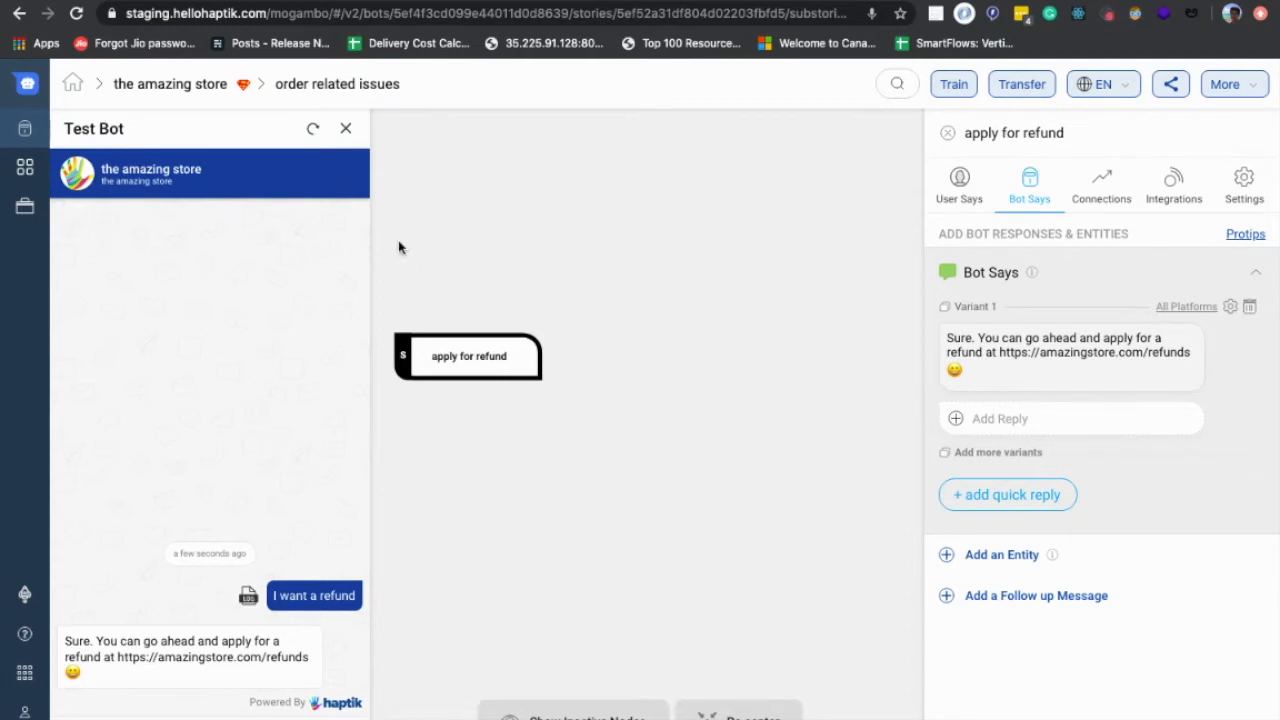
{"action": "left_click", "coordinate": [346, 129]}
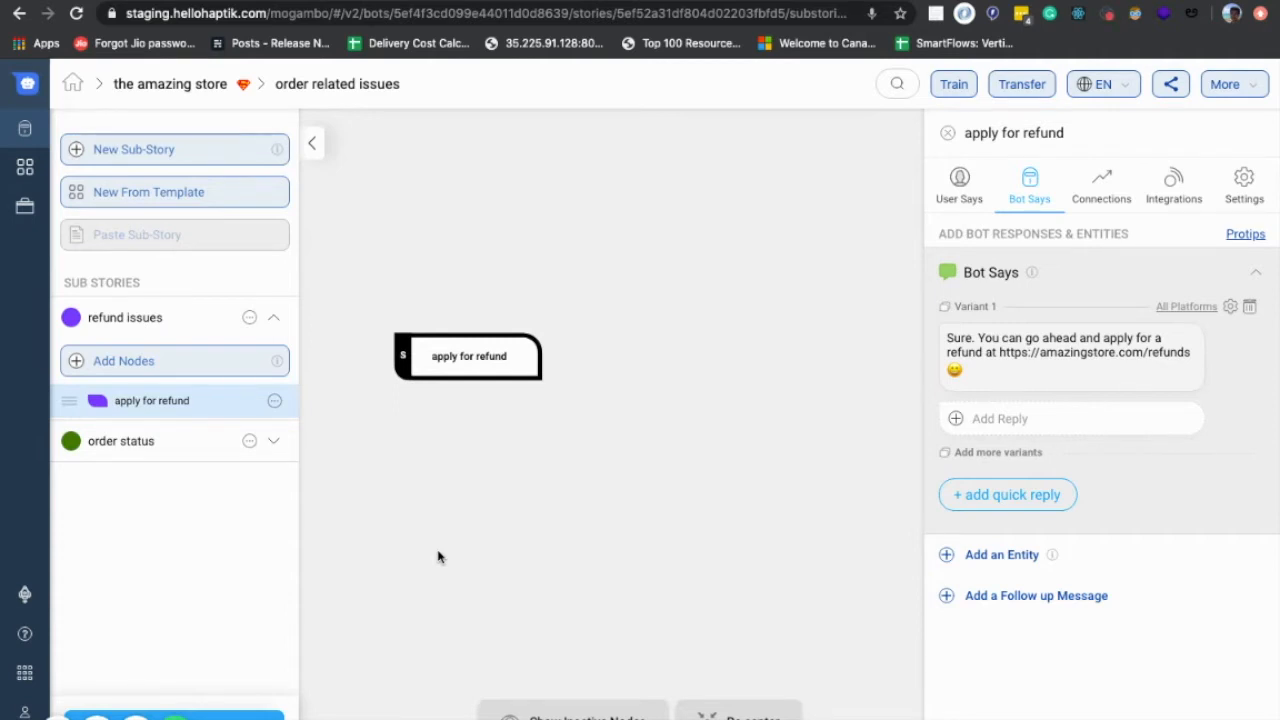
Step: Start a new local entity for the apply for refund node and name it amazing_store_payment_method
{"action": "left_click", "coordinate": [1257, 274]}
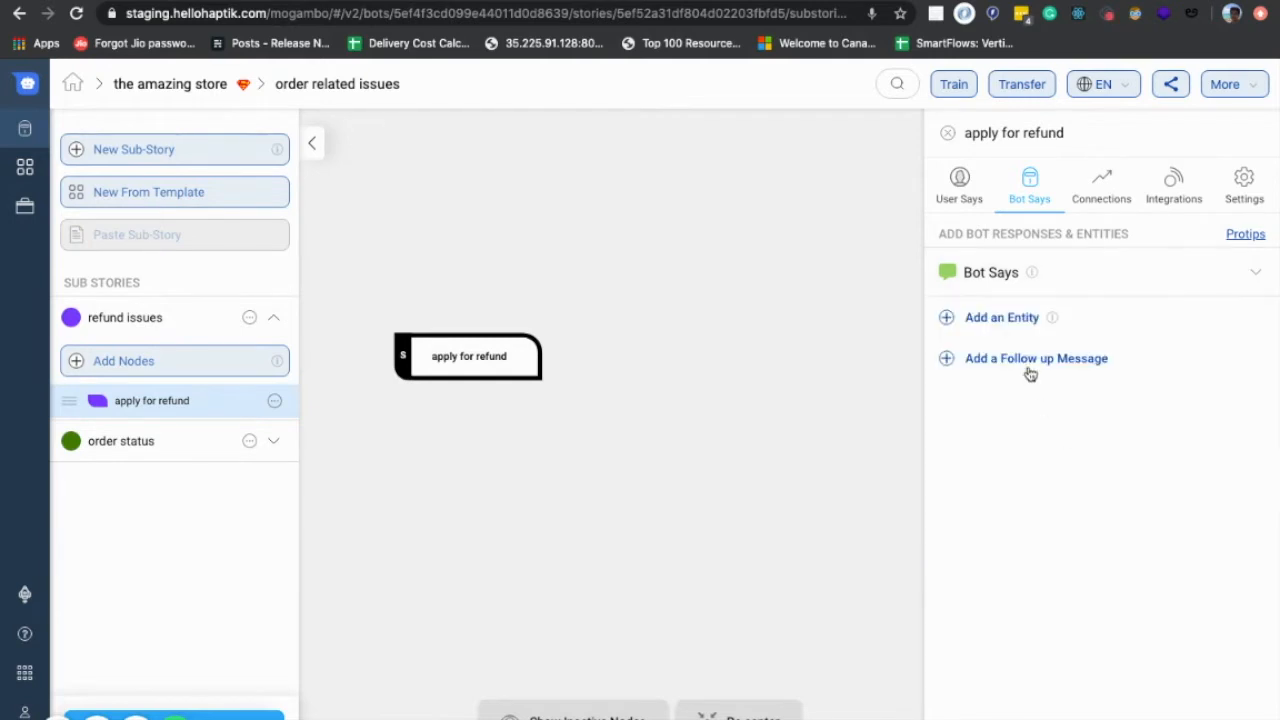
{"action": "left_click", "coordinate": [992, 320]}
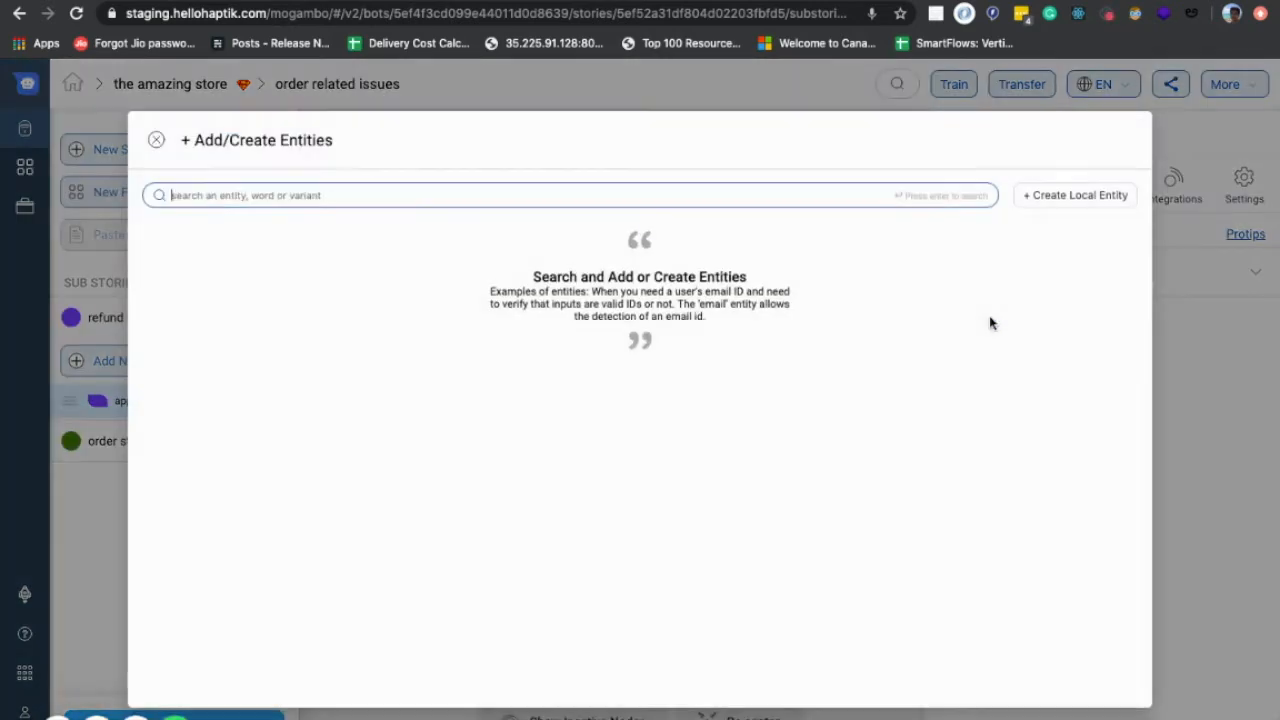
{"action": "left_click", "coordinate": [1051, 203]}
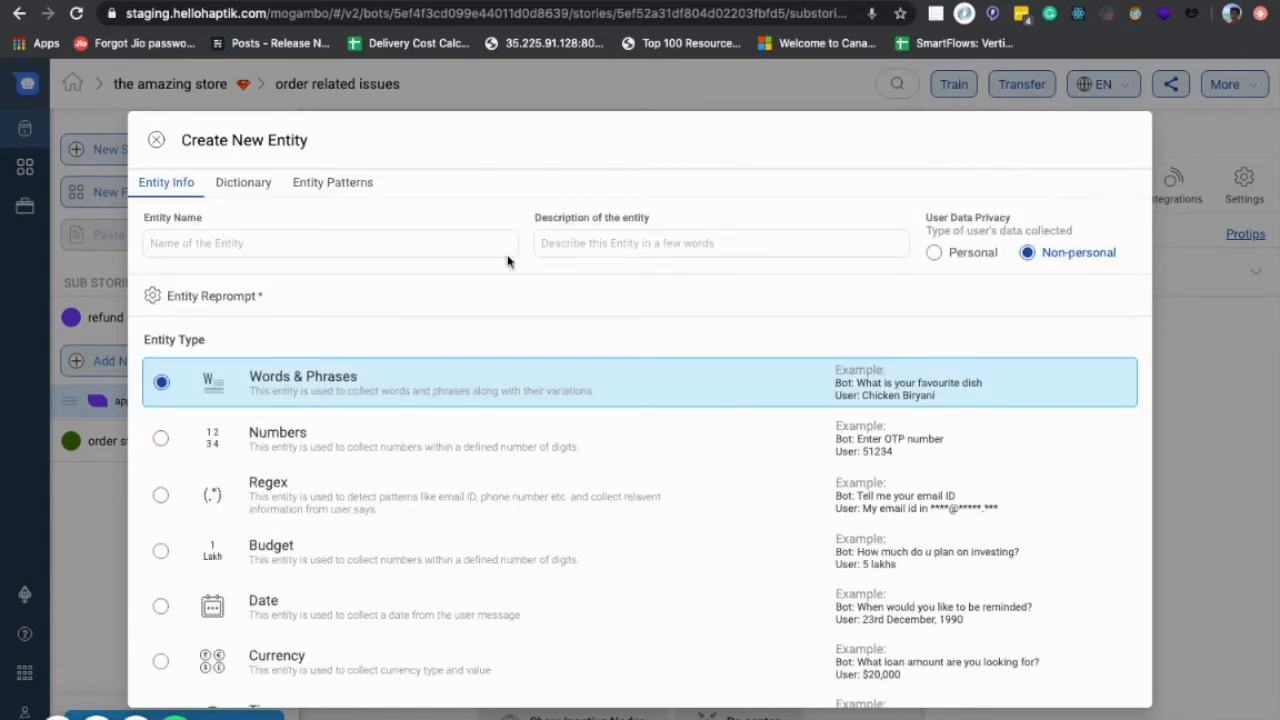
{"action": "left_click", "coordinate": [253, 243]}
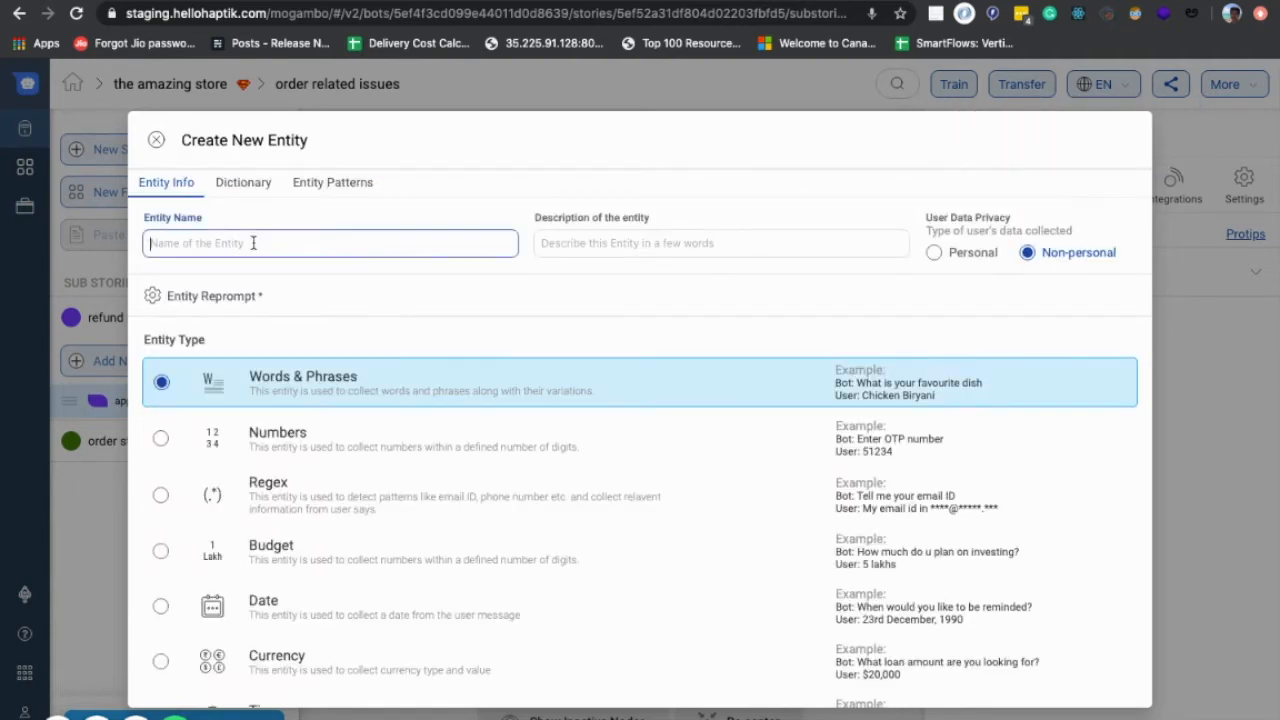
{"action": "type", "text": "amazing_store_payment_method"}
Step: Describe the new entity as "collects the payment method from the user"
{"action": "key", "text": "Tab"}
{"action": "type", "text": "co"}
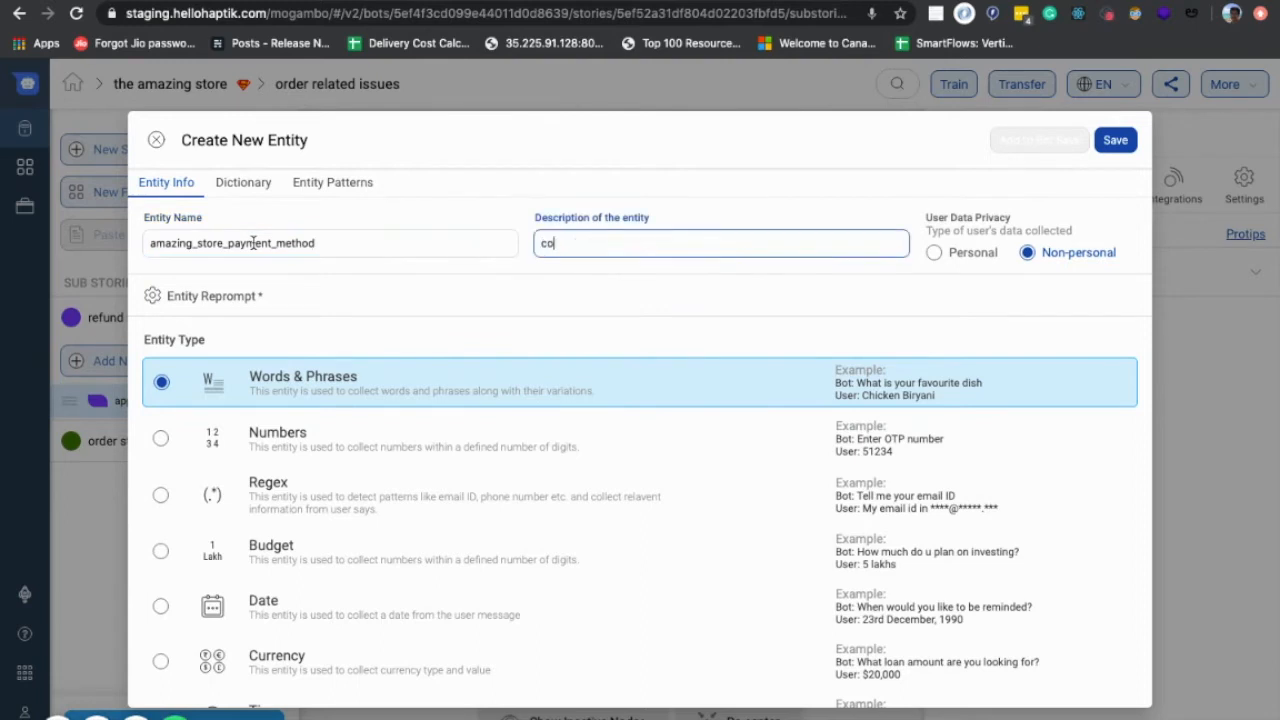
{"action": "type", "text": "llects the payment method from teh us"}
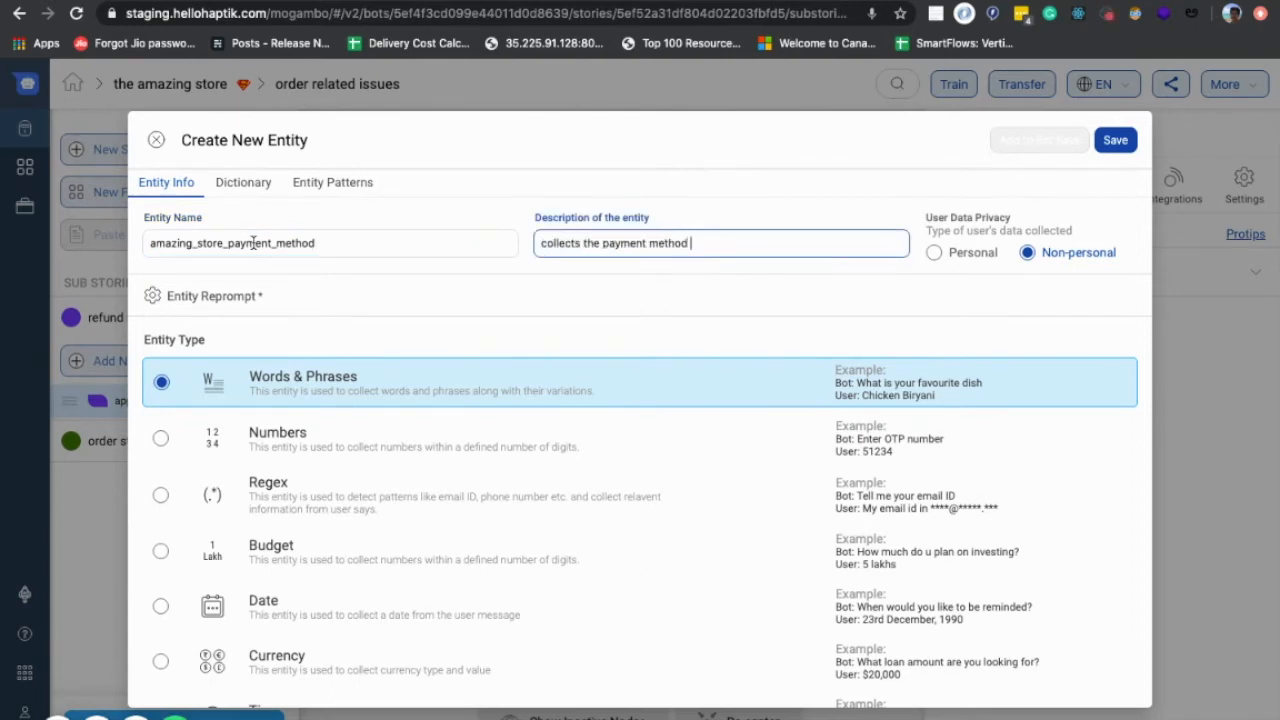
{"action": "key", "text": "BackSpace"}
{"action": "key", "text": "BackSpace"}
{"action": "key", "text": "BackSpace"}
{"action": "key", "text": "BackSpace"}
{"action": "key", "text": "BackSpace"}
{"action": "type", "text": "he user"}
Step: Add a text reply reading "Which payment method did you use?" to the entity's English reprompt
{"action": "left_click", "coordinate": [212, 298]}
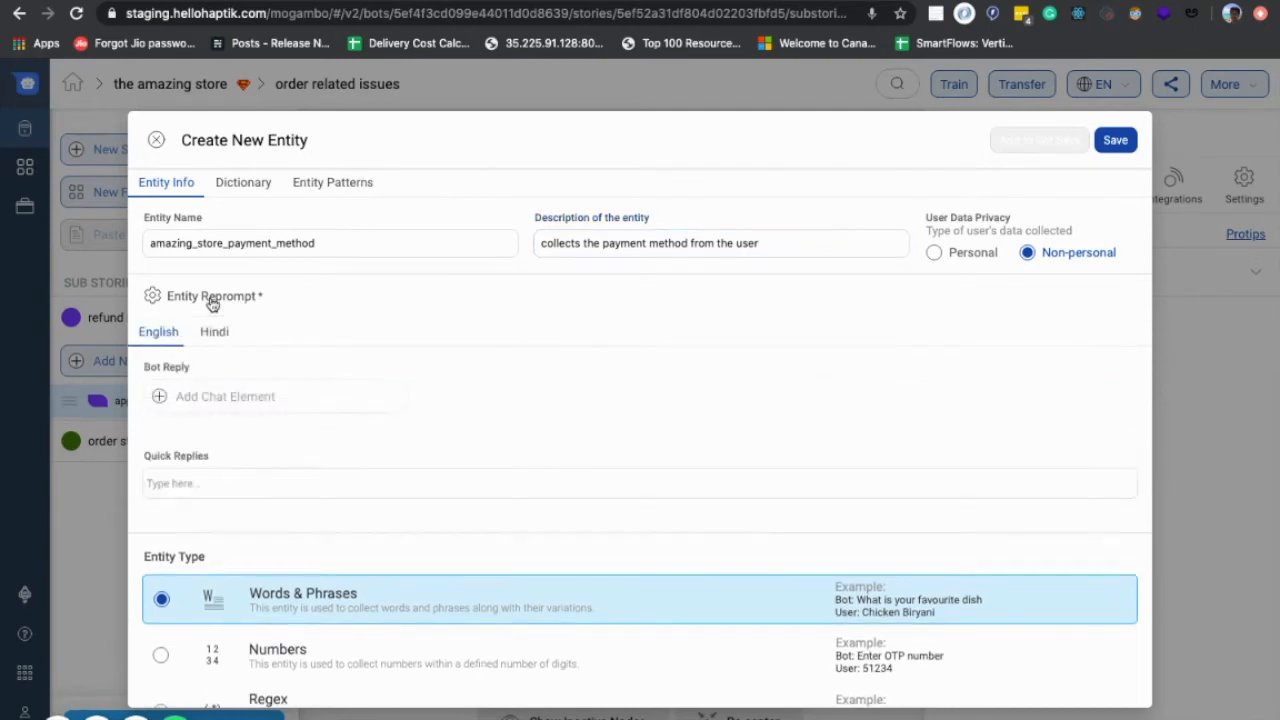
{"action": "left_click", "coordinate": [248, 397]}
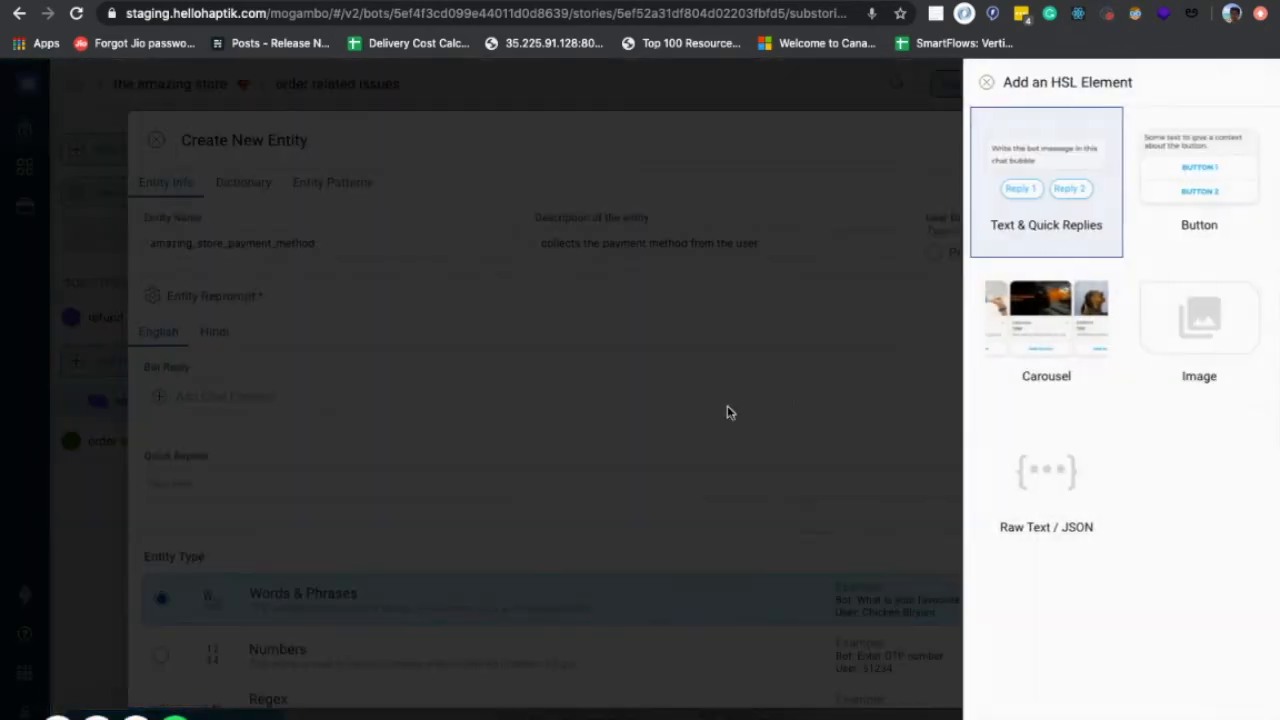
{"action": "left_click", "coordinate": [1050, 224]}
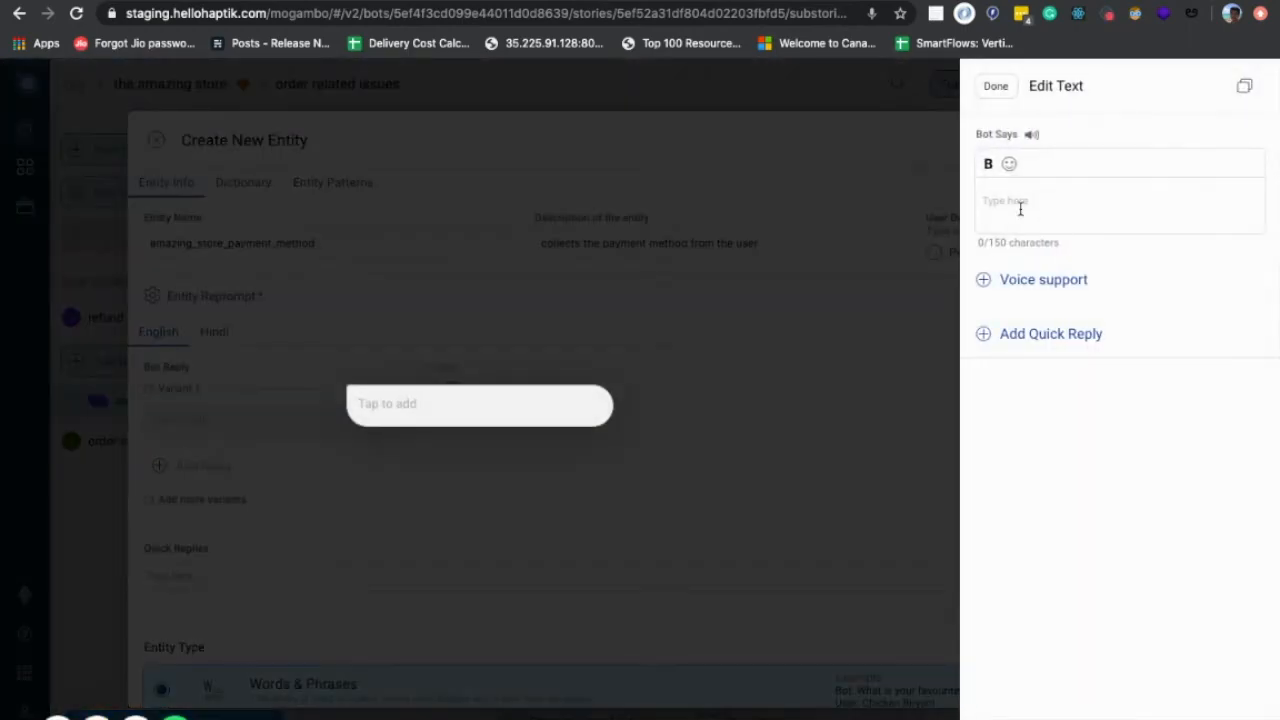
{"action": "left_click", "coordinate": [1036, 201]}
{"action": "type", "text": "Whic"}
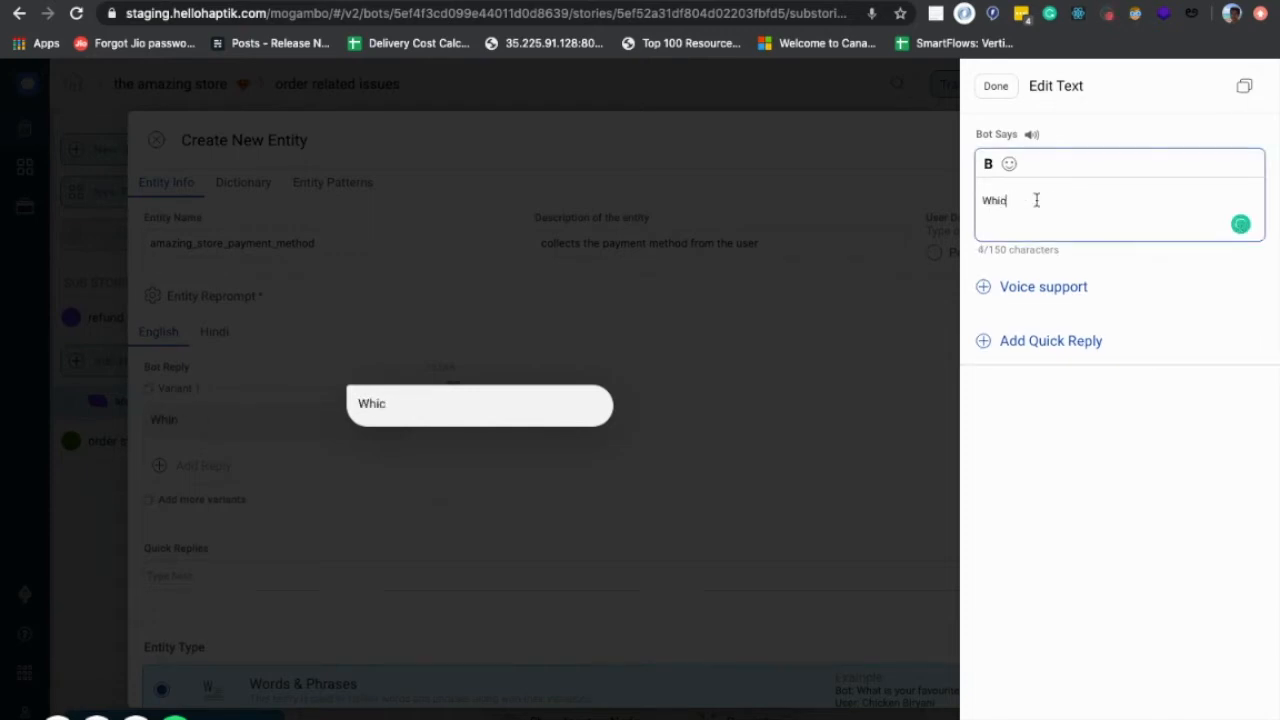
{"action": "type", "text": "h payment m"}
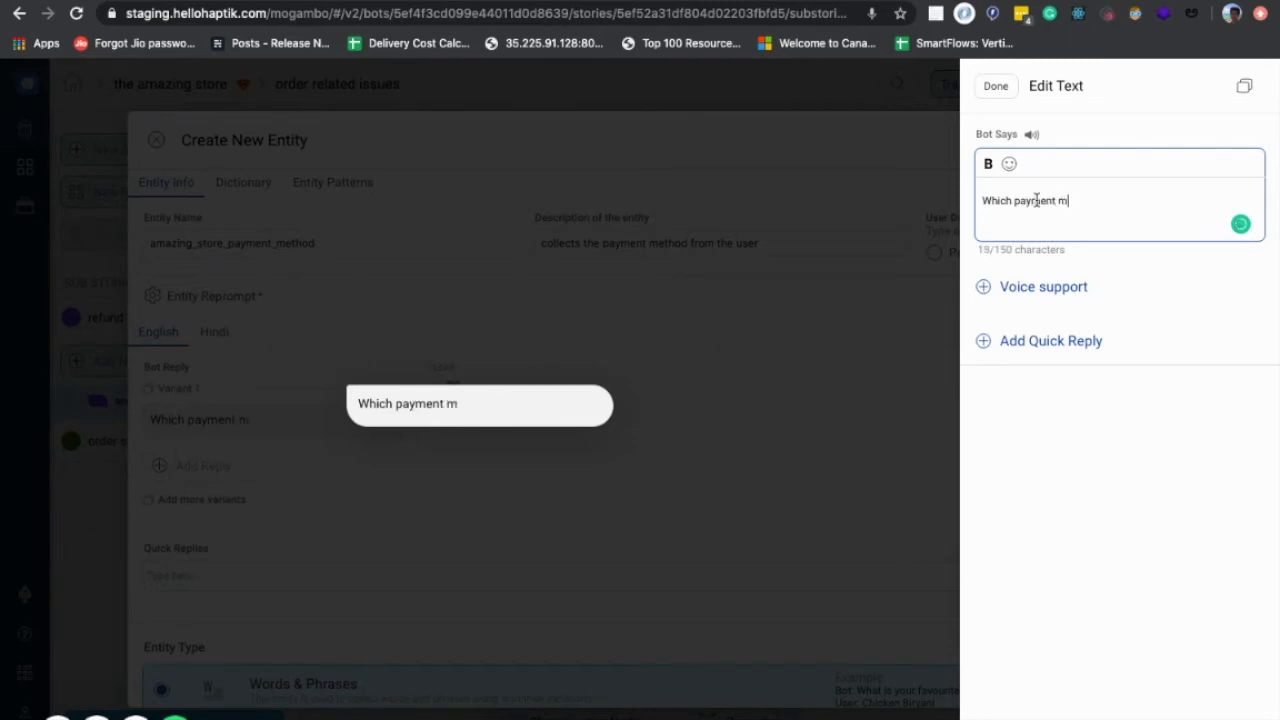
{"action": "type", "text": "ethod did "}
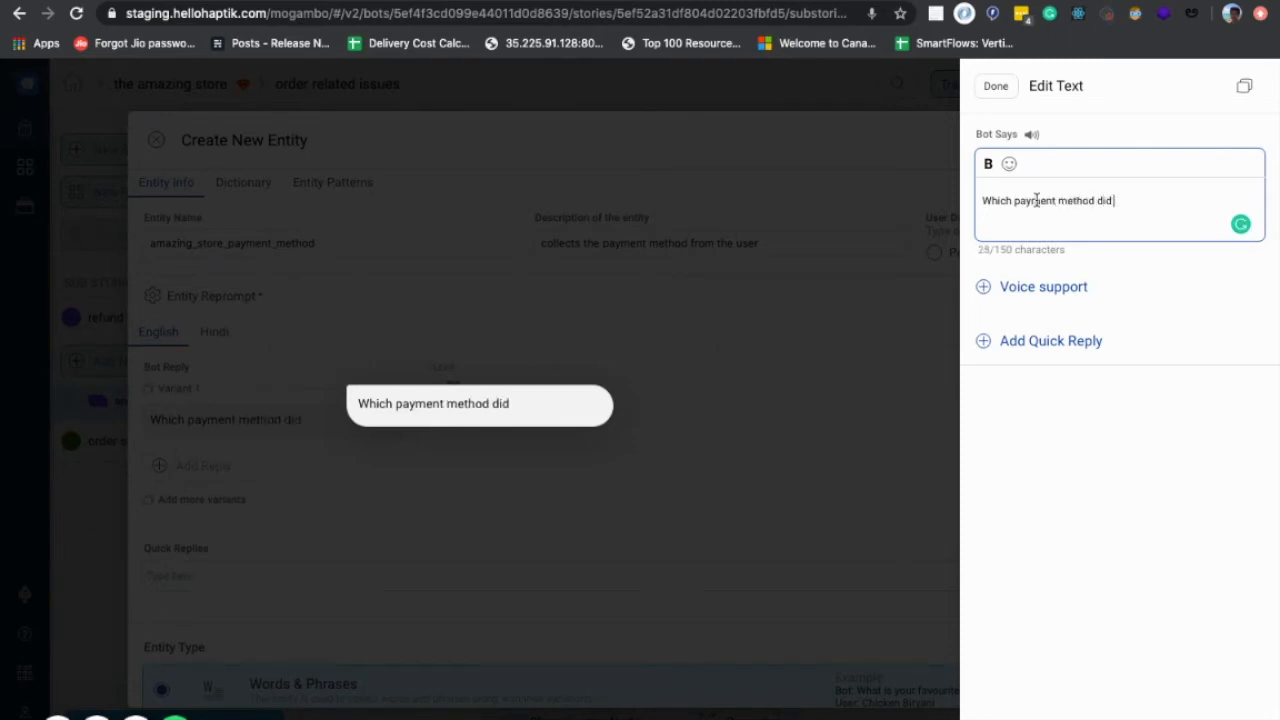
{"action": "type", "text": "you use?"}
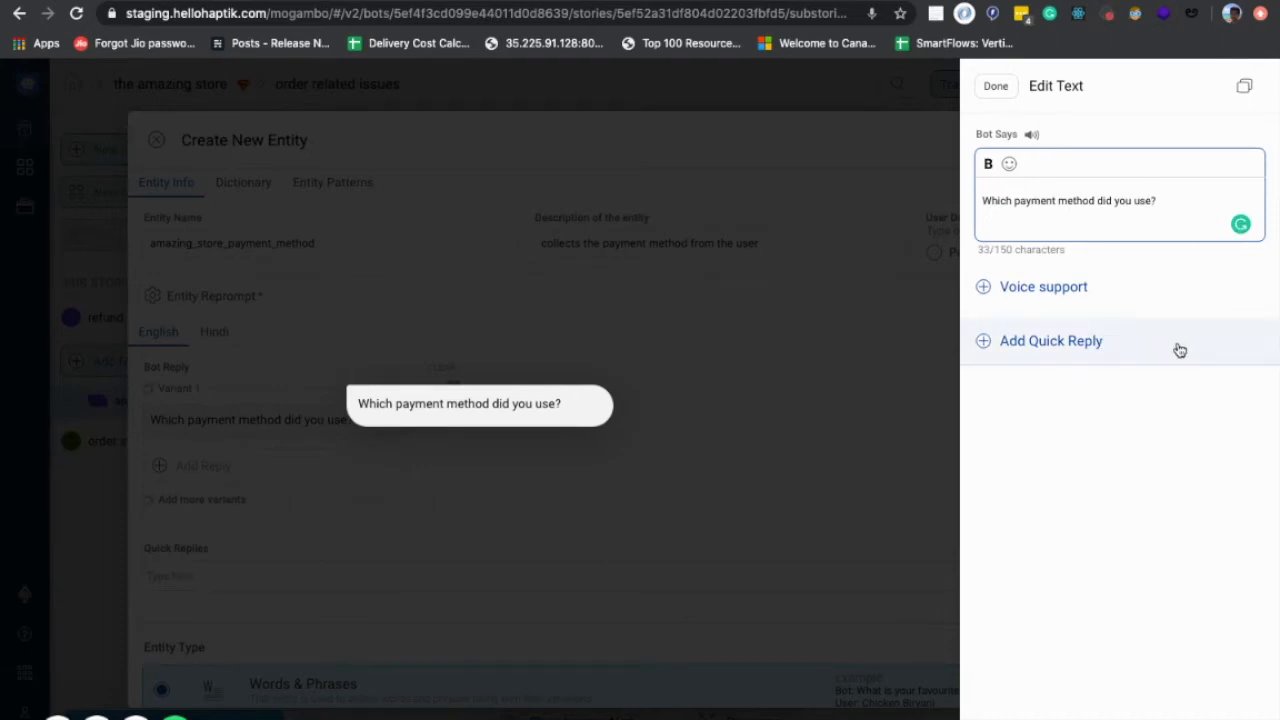
Step: Add a quick reply labelled "Credit Card" to the reprompt text
{"action": "left_click", "coordinate": [1092, 345]}
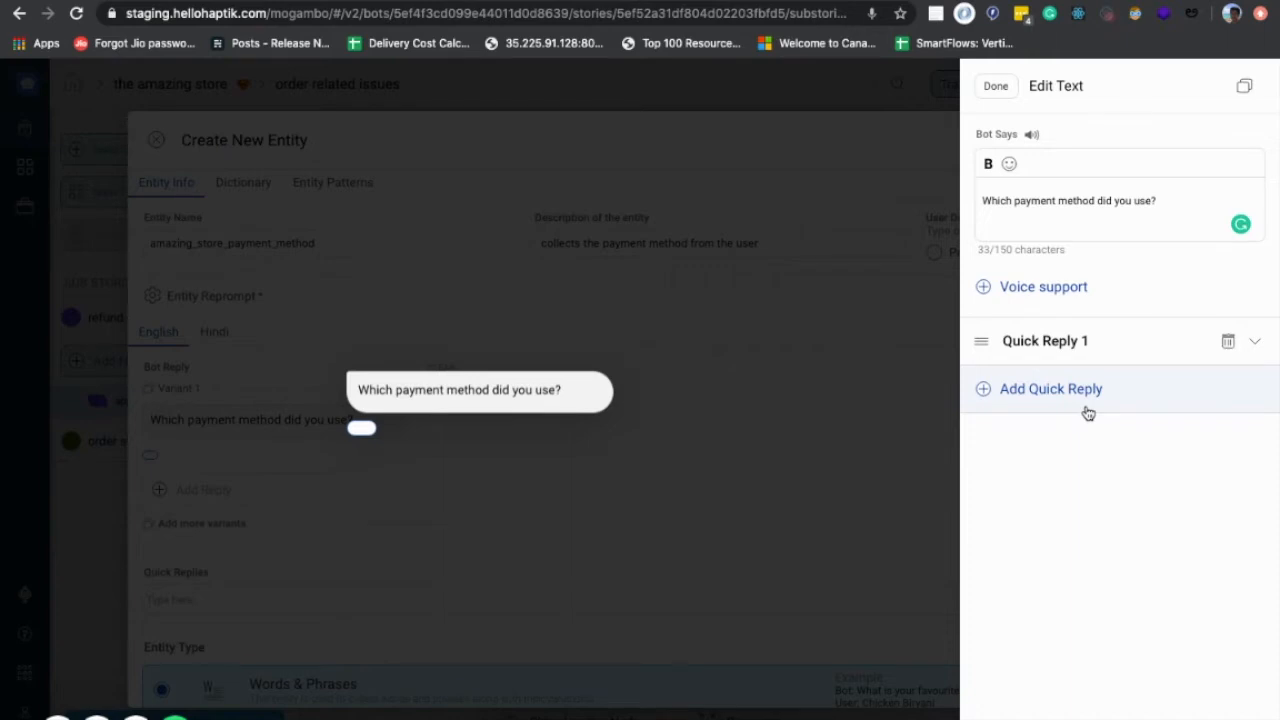
{"action": "left_click", "coordinate": [1066, 346]}
{"action": "left_click", "coordinate": [1008, 449]}
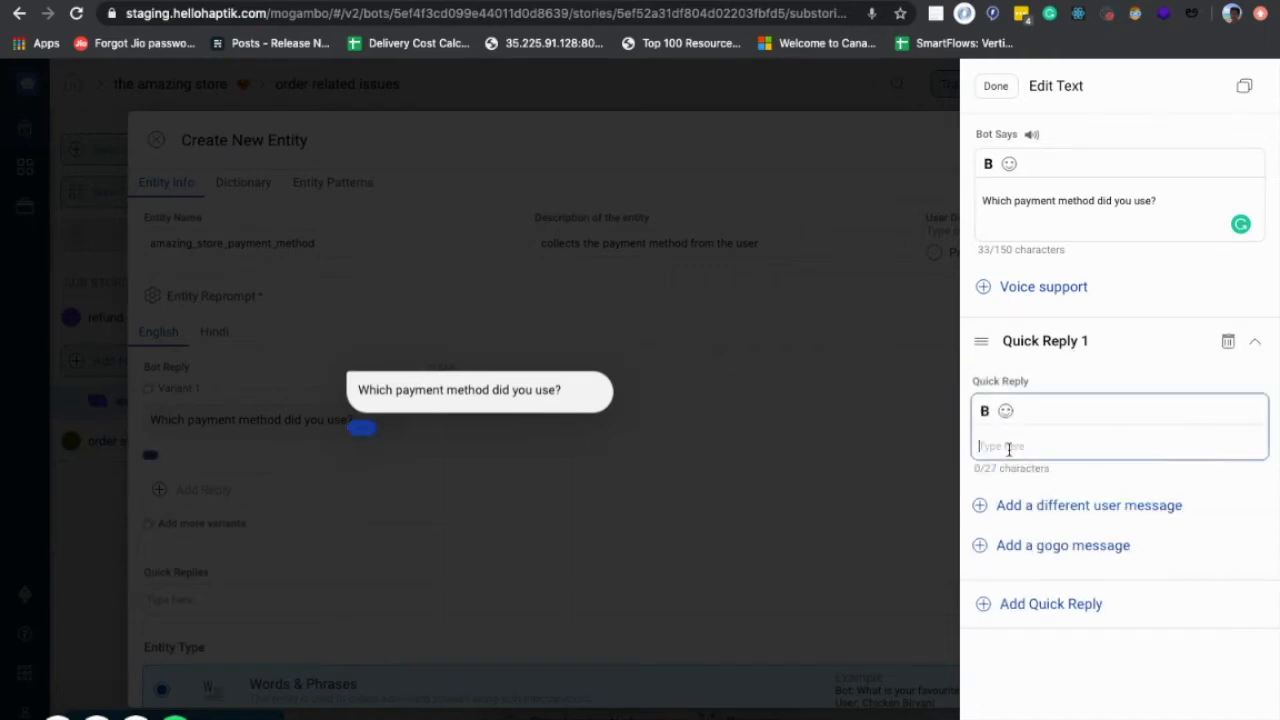
{"action": "type", "text": "Cred"}
{"action": "type", "text": "i"}
{"action": "key", "text": "BackSpace"}
{"action": "type", "text": "dit Card"}
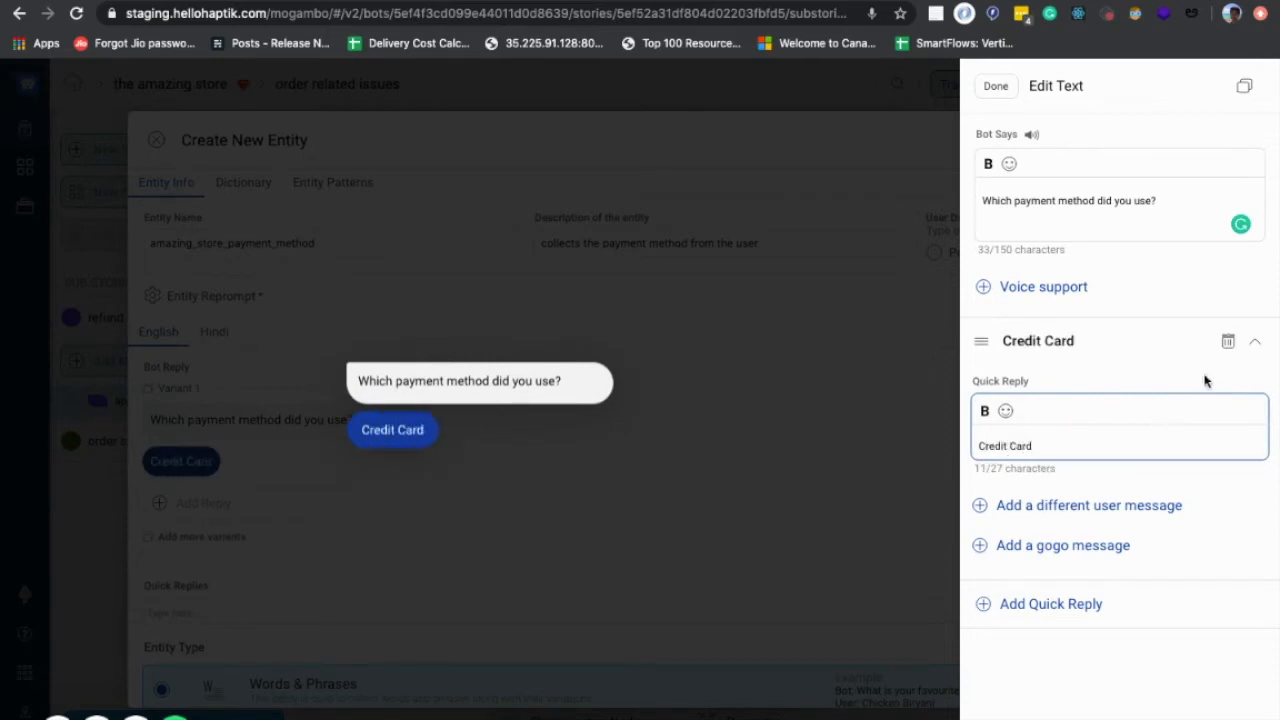
{"action": "left_click", "coordinate": [1255, 342]}
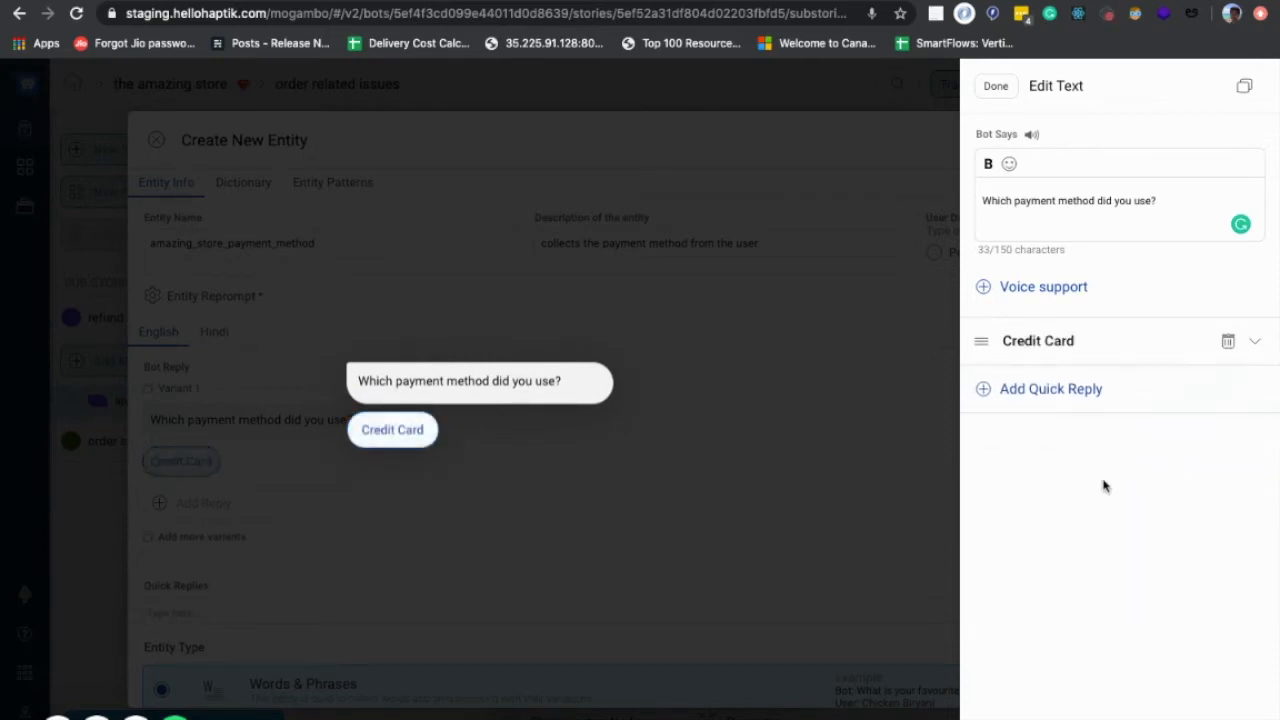
Step: Add a second quick reply labelled "Gift Card" to the reprompt text
{"action": "left_click", "coordinate": [1065, 411]}
{"action": "left_click", "coordinate": [1008, 488]}
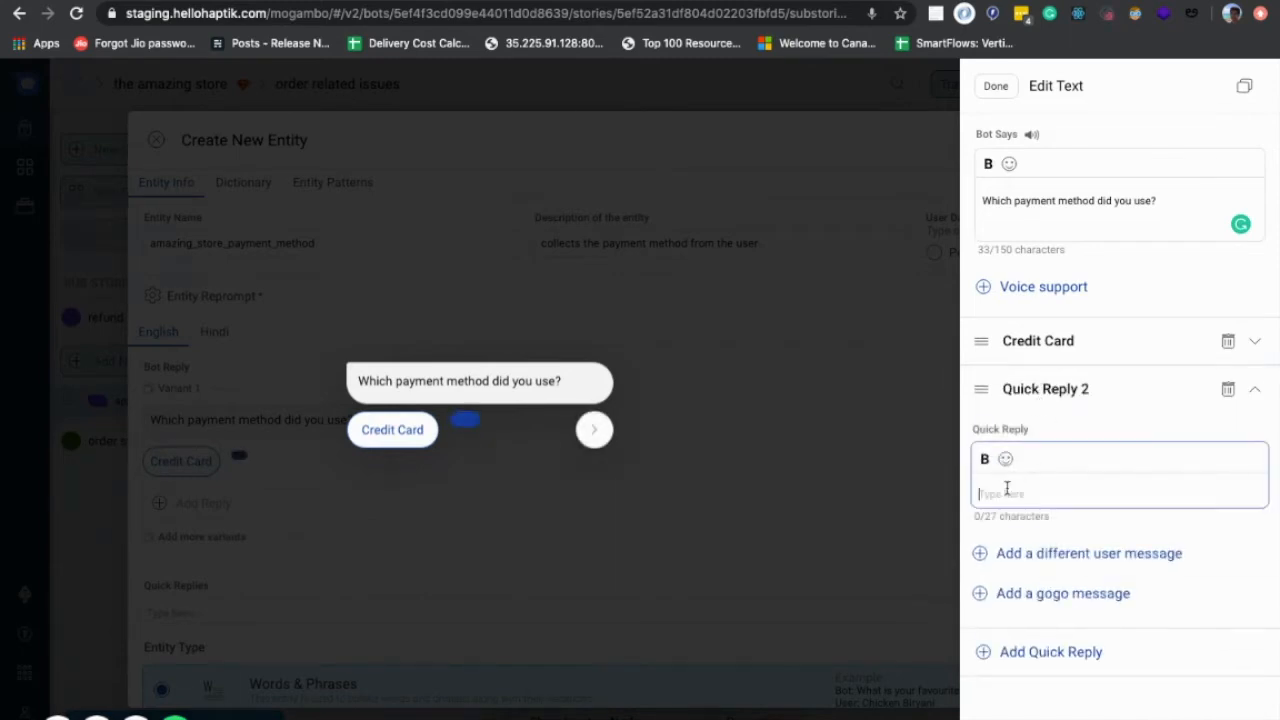
{"action": "type", "text": "H"}
{"action": "key", "text": "BackSpace"}
{"action": "type", "text": "Gi"}
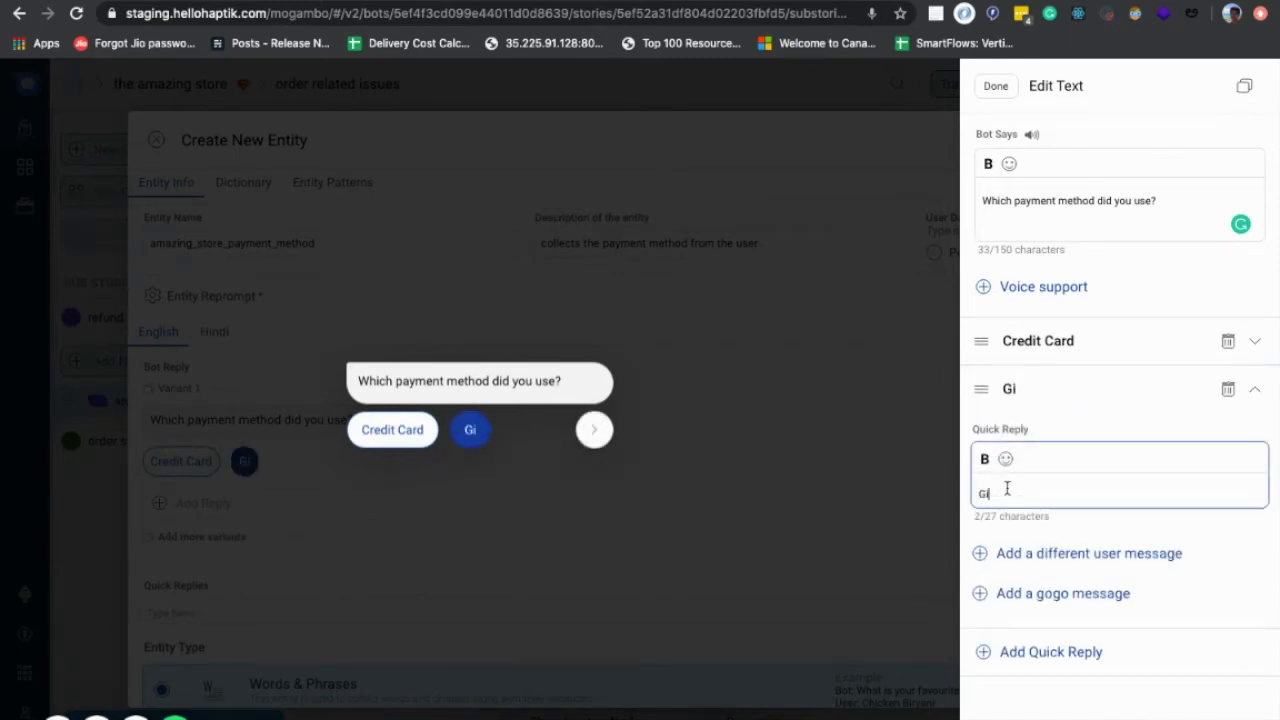
{"action": "type", "text": "ft Card"}
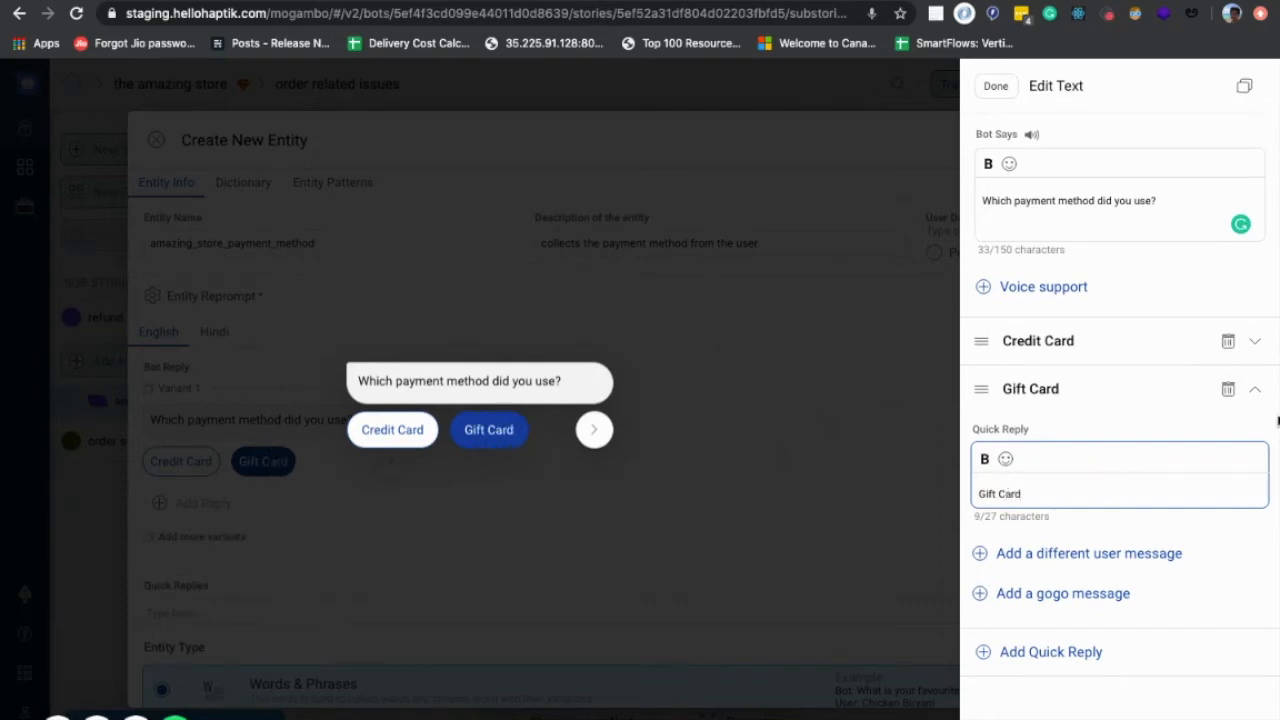
{"action": "left_click", "coordinate": [1256, 389]}
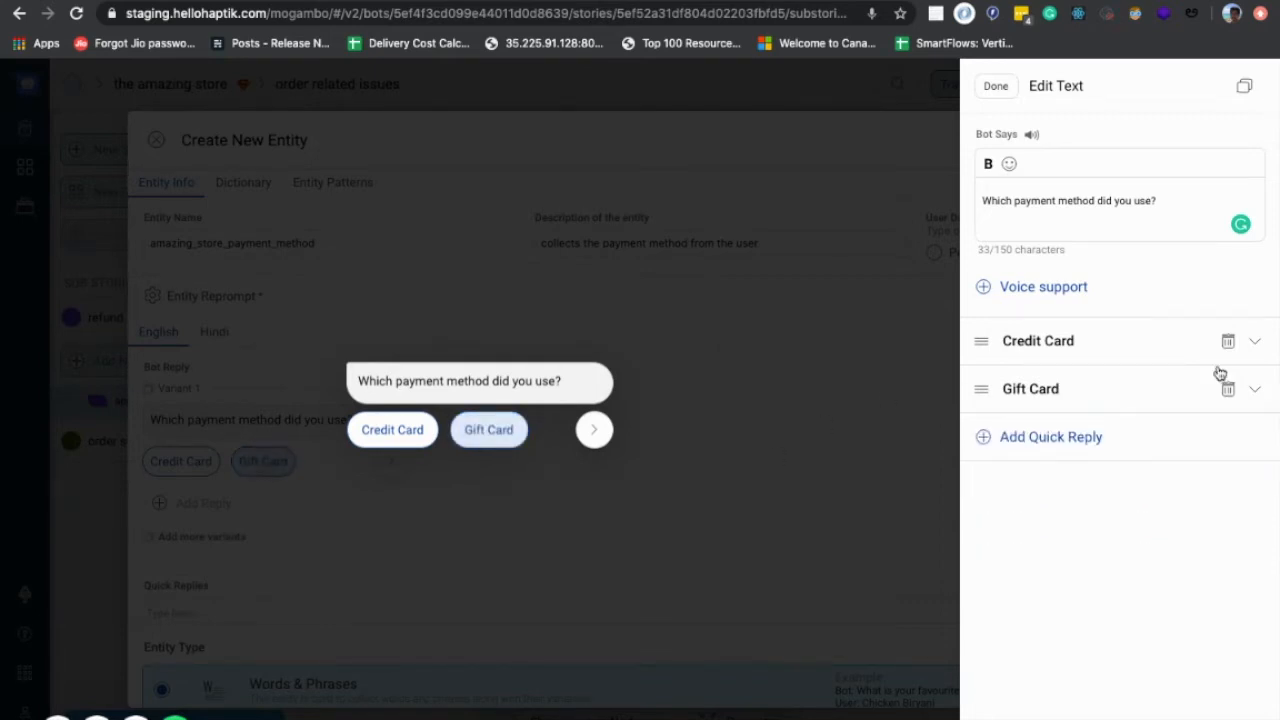
Step: Finish editing the reprompt text and save the new payment method entity
{"action": "left_click", "coordinate": [996, 86]}
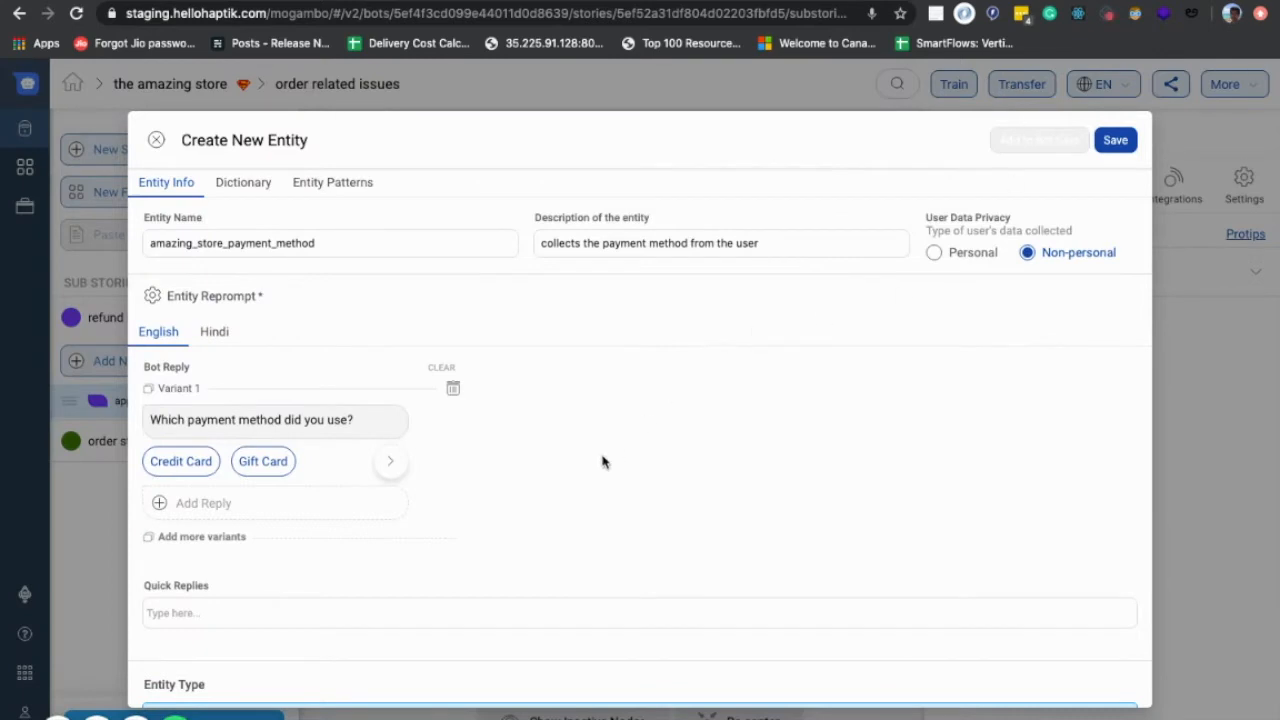
{"action": "scroll", "coordinate": [603, 460], "scroll_direction": "down", "scroll_amount": 1}
{"action": "left_click", "coordinate": [1130, 138]}
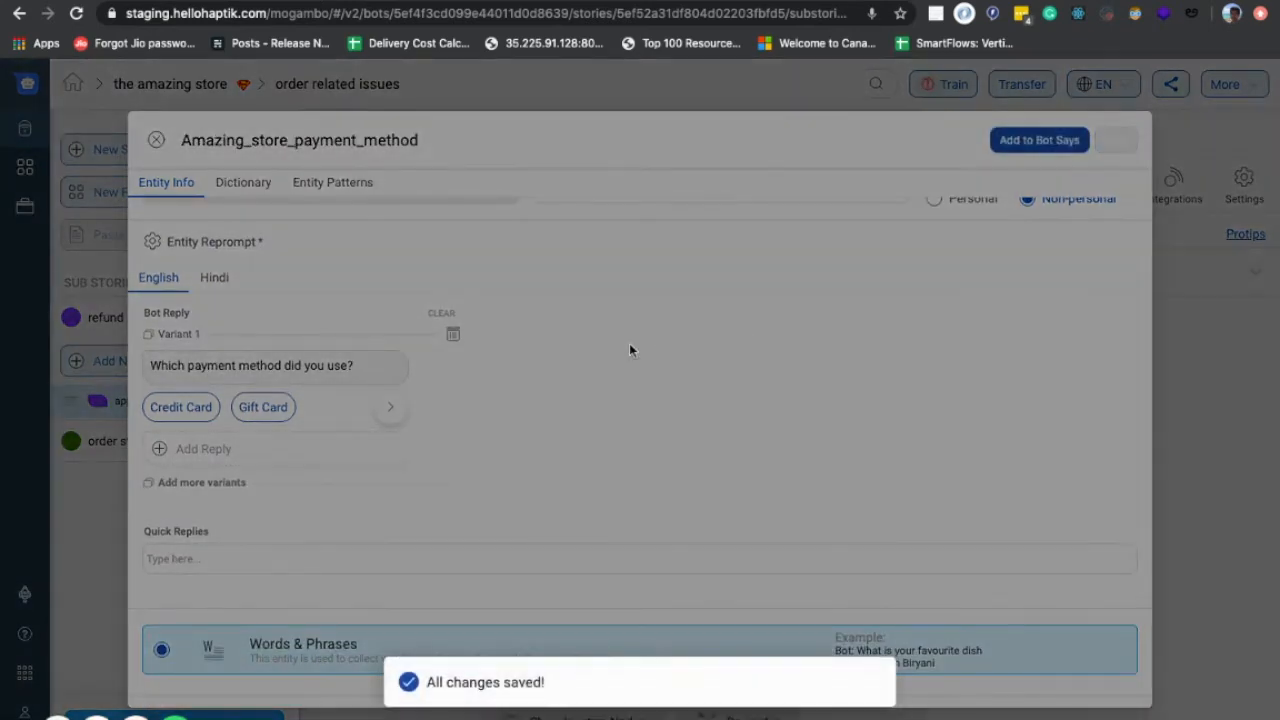
Step: Add the word Credit Card to the entity's dictionary with the English variants "credit card", "cc" and "card"
{"action": "scroll", "coordinate": [518, 297], "scroll_direction": "up", "scroll_amount": 1}
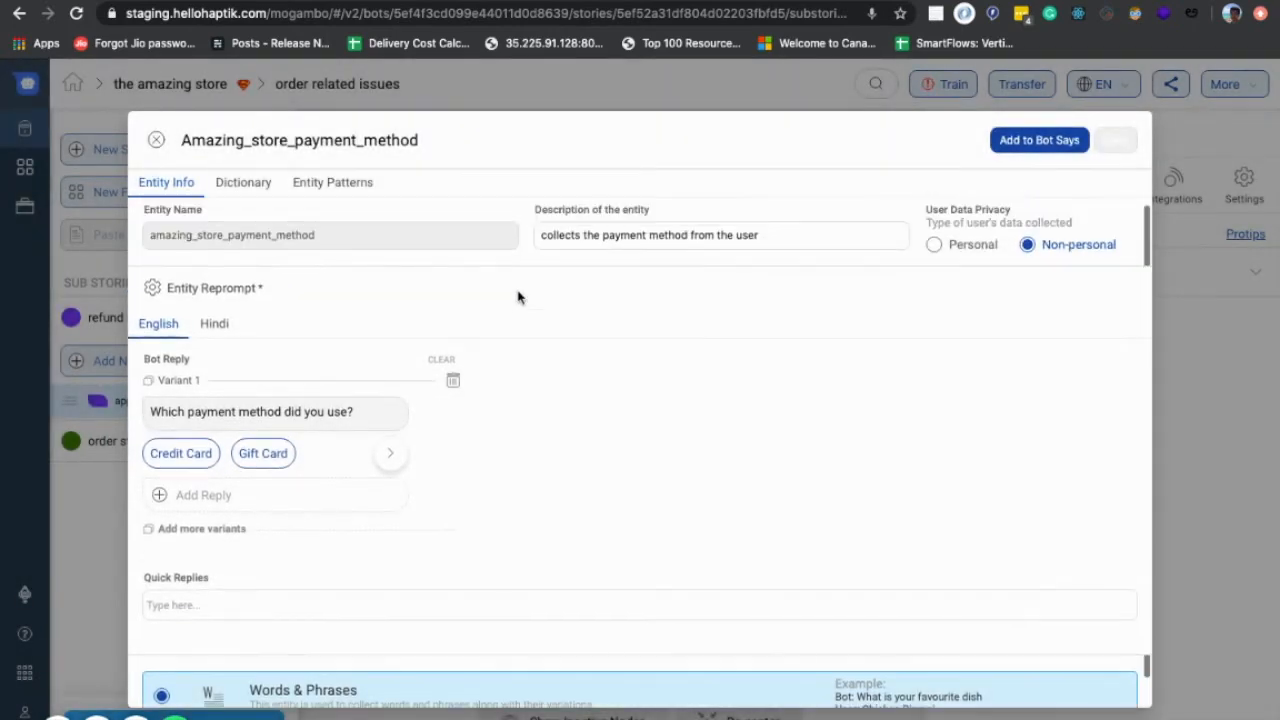
{"action": "left_click", "coordinate": [244, 185]}
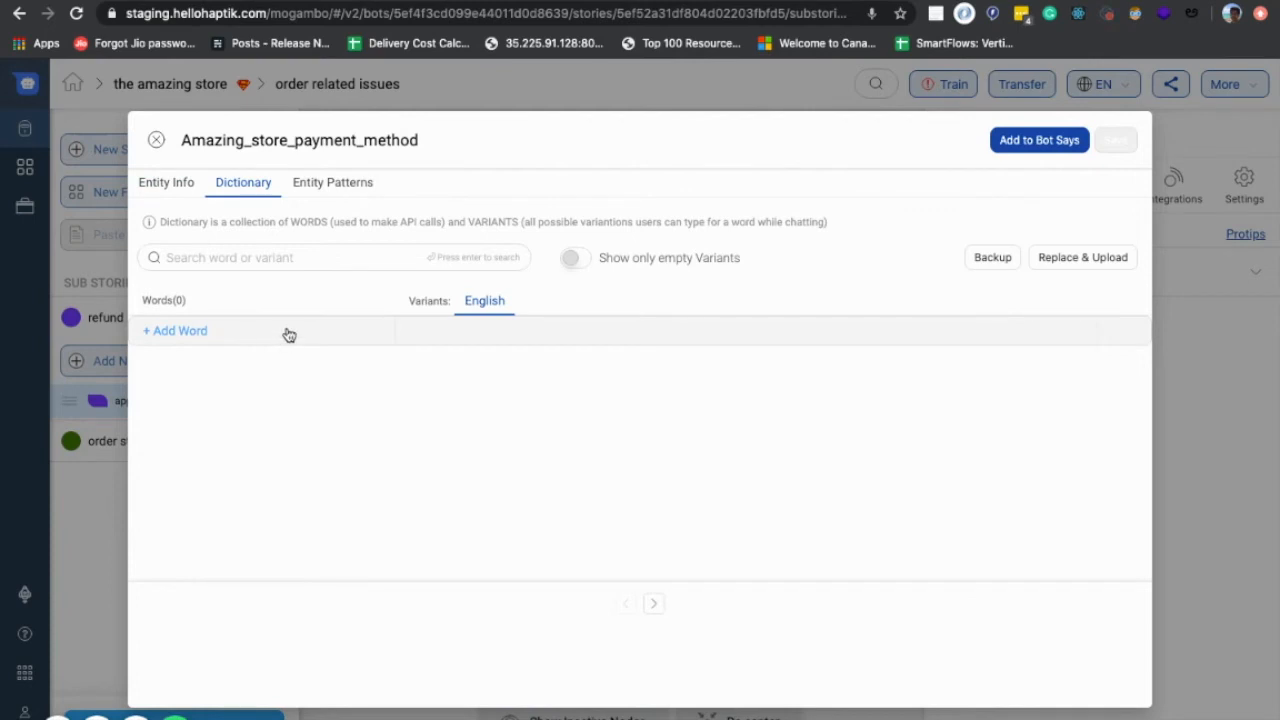
{"action": "left_click", "coordinate": [180, 331]}
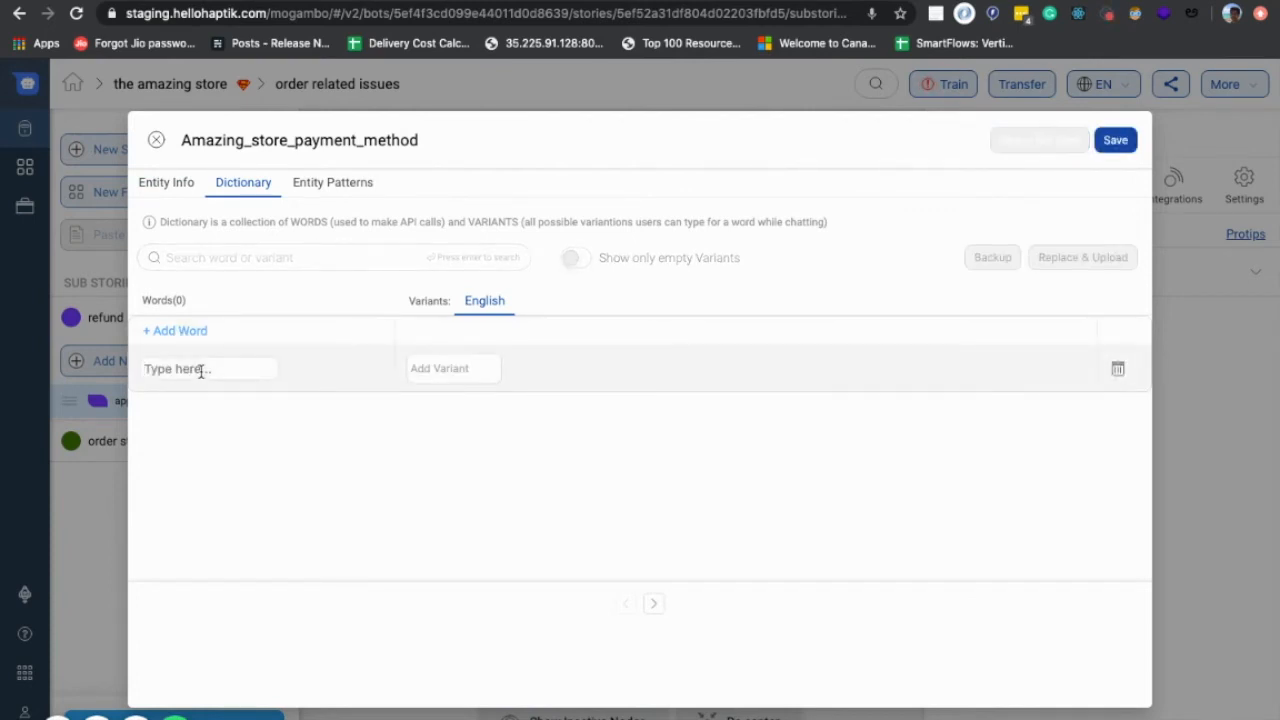
{"action": "type", "text": "Credit Card"}
{"action": "left_click", "coordinate": [436, 370]}
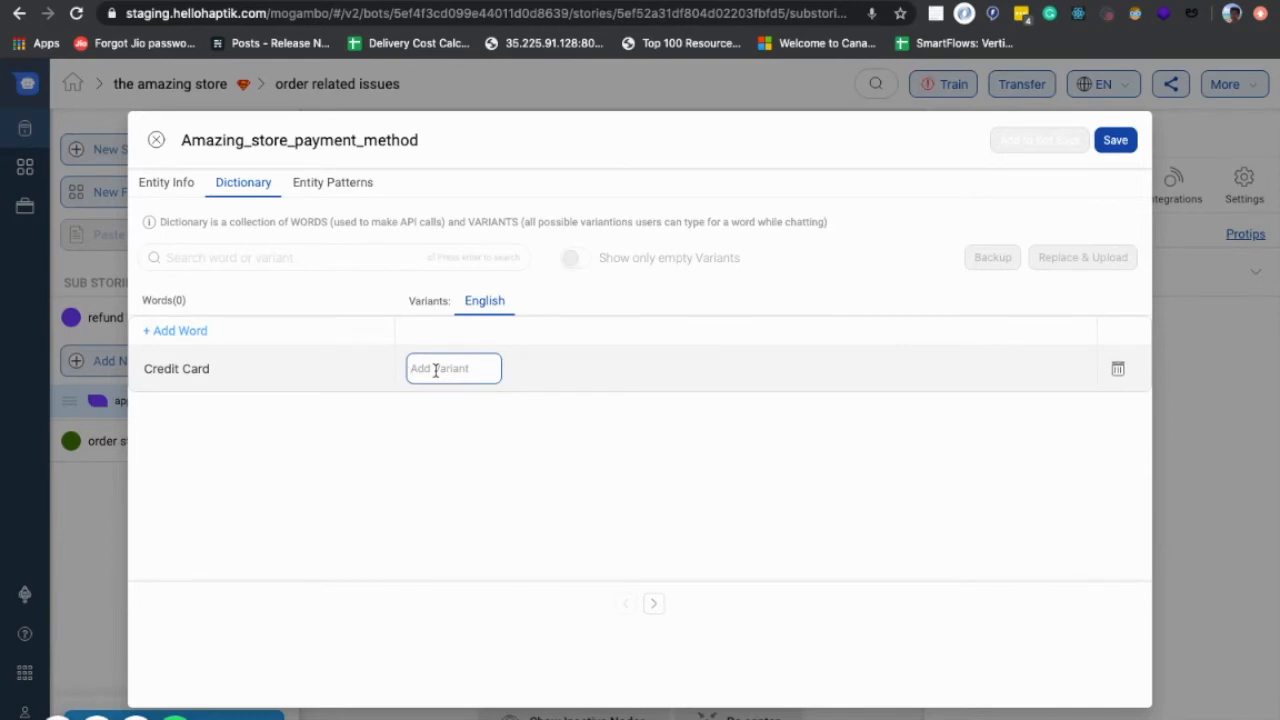
{"action": "type", "text": "credit card"}
{"action": "key", "text": "Return"}
{"action": "type", "text": "cc"}
{"action": "key", "text": "Return"}
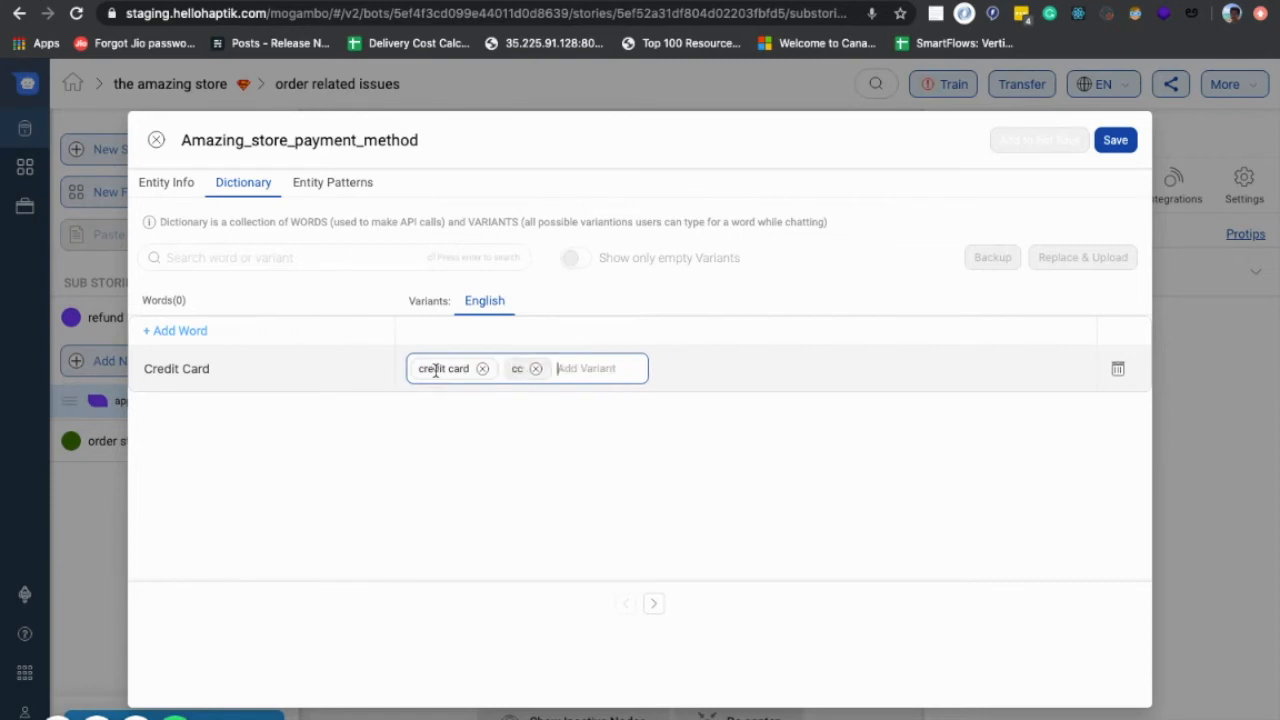
{"action": "type", "text": "card"}
{"action": "key", "text": "Return"}
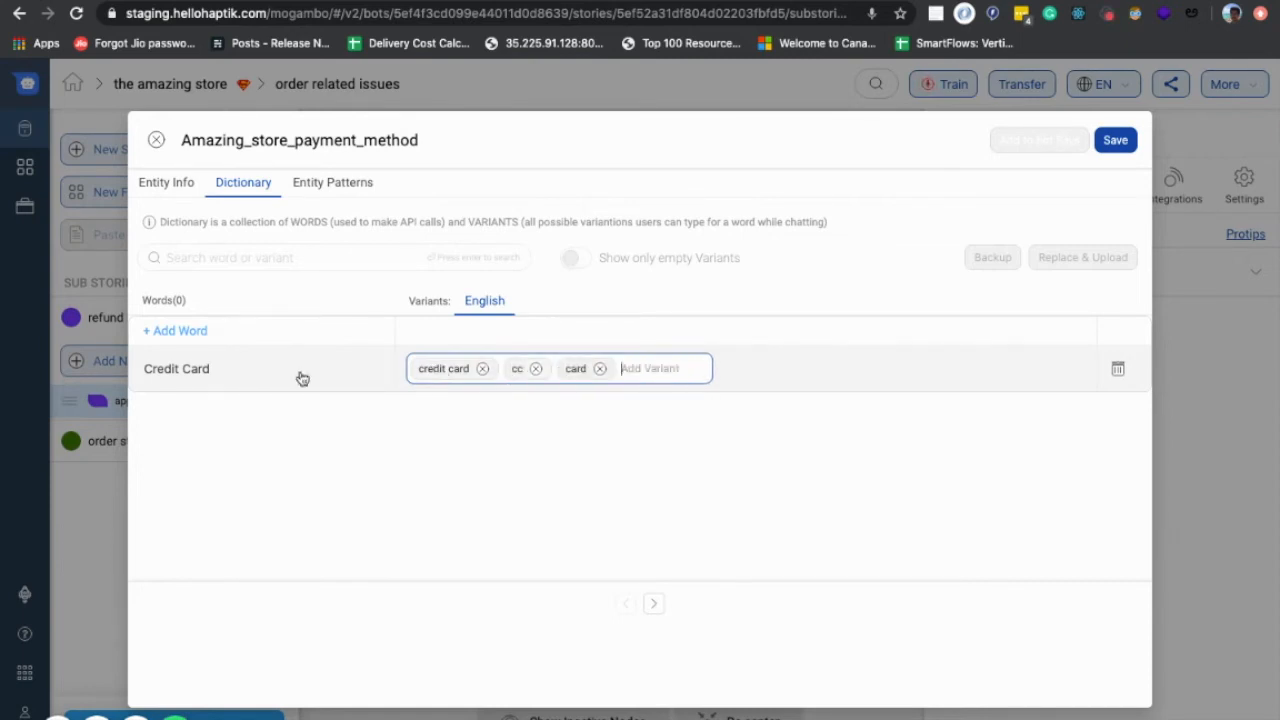
Step: Add the word Gift Card to the dictionary with the variants "gift card", "voucher", "discount coupon" and "coupon"
{"action": "left_click", "coordinate": [199, 330]}
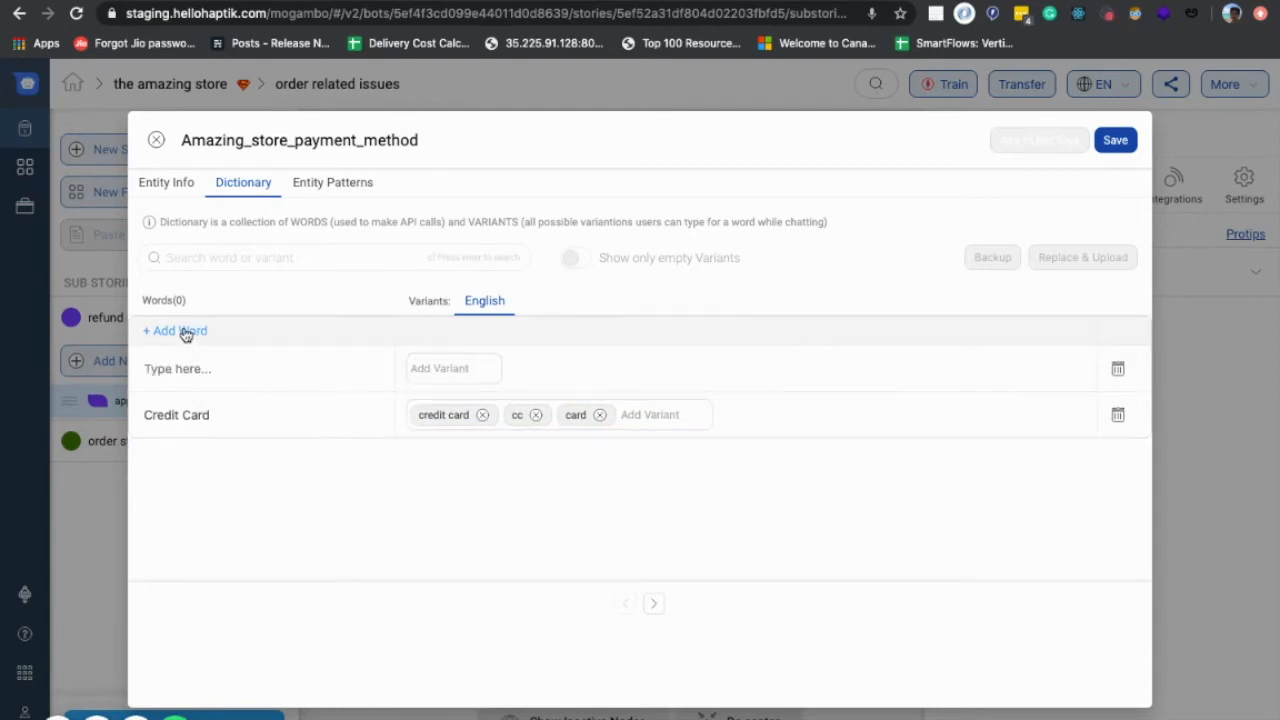
{"action": "left_click", "coordinate": [170, 368]}
{"action": "type", "text": "Gift Card"}
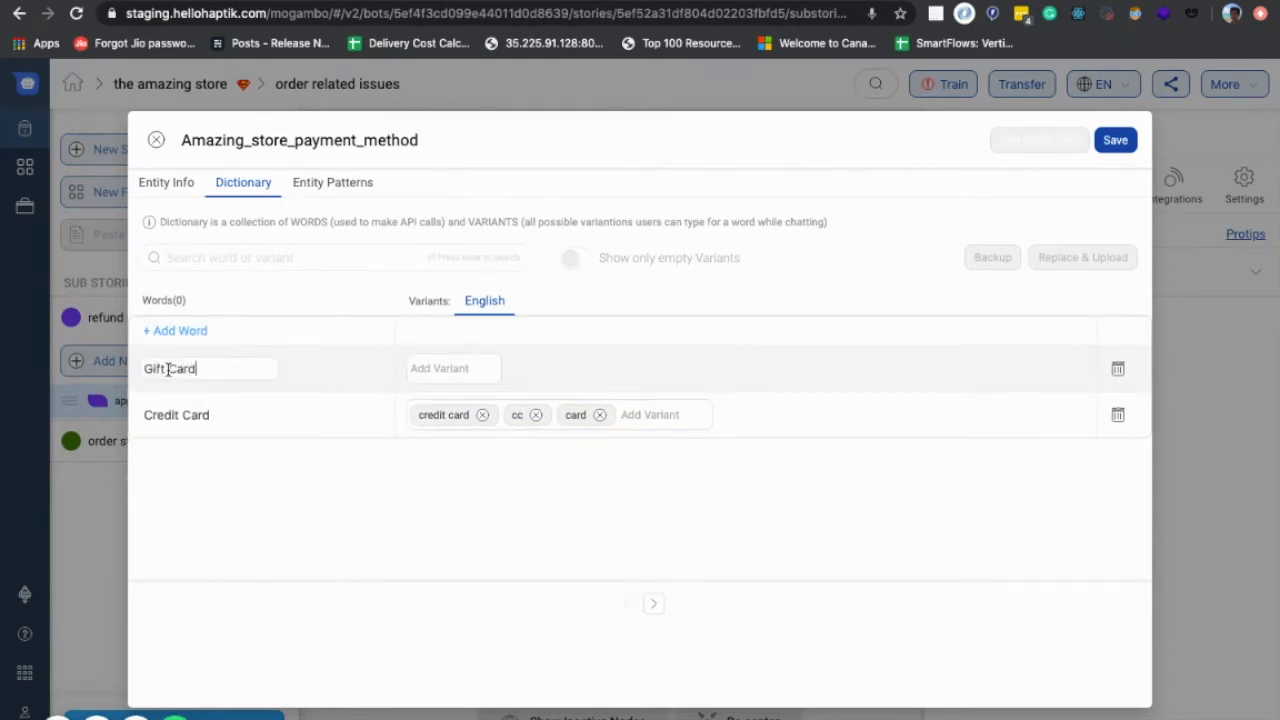
{"action": "left_click", "coordinate": [454, 368]}
{"action": "type", "text": "gift car"}
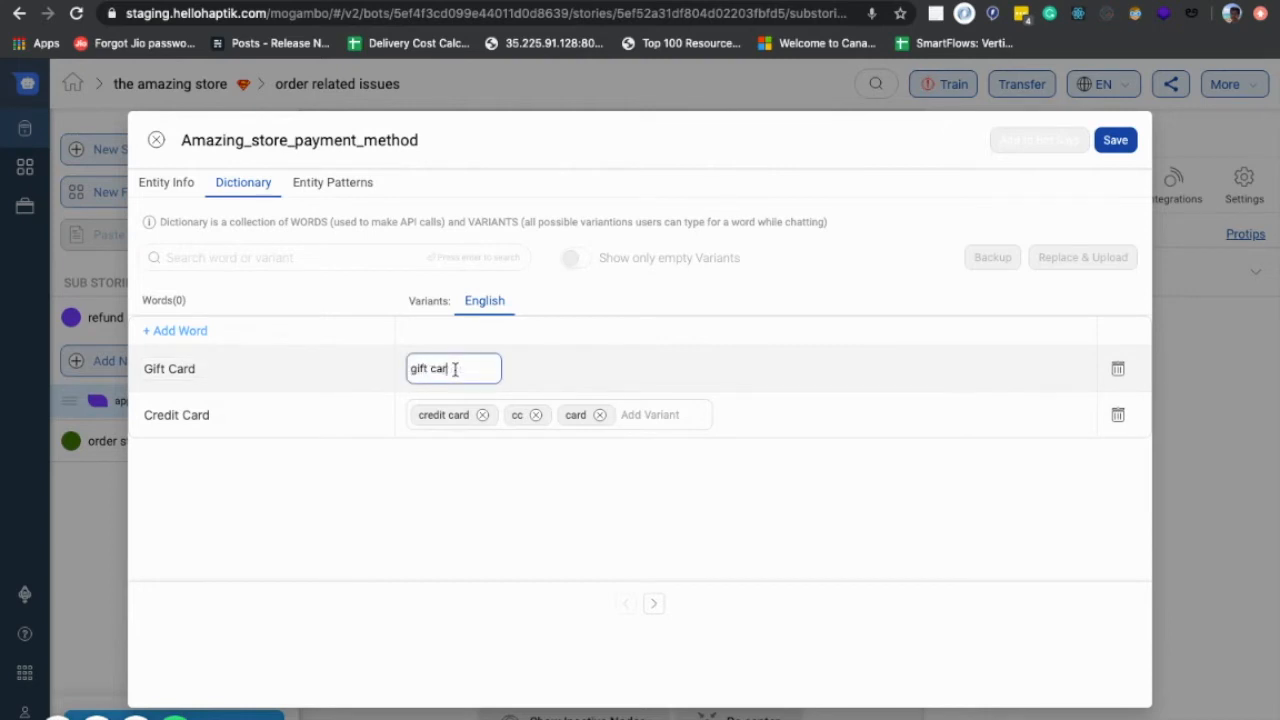
{"action": "type", "text": "d"}
{"action": "key", "text": "Return"}
{"action": "type", "text": "vo"}
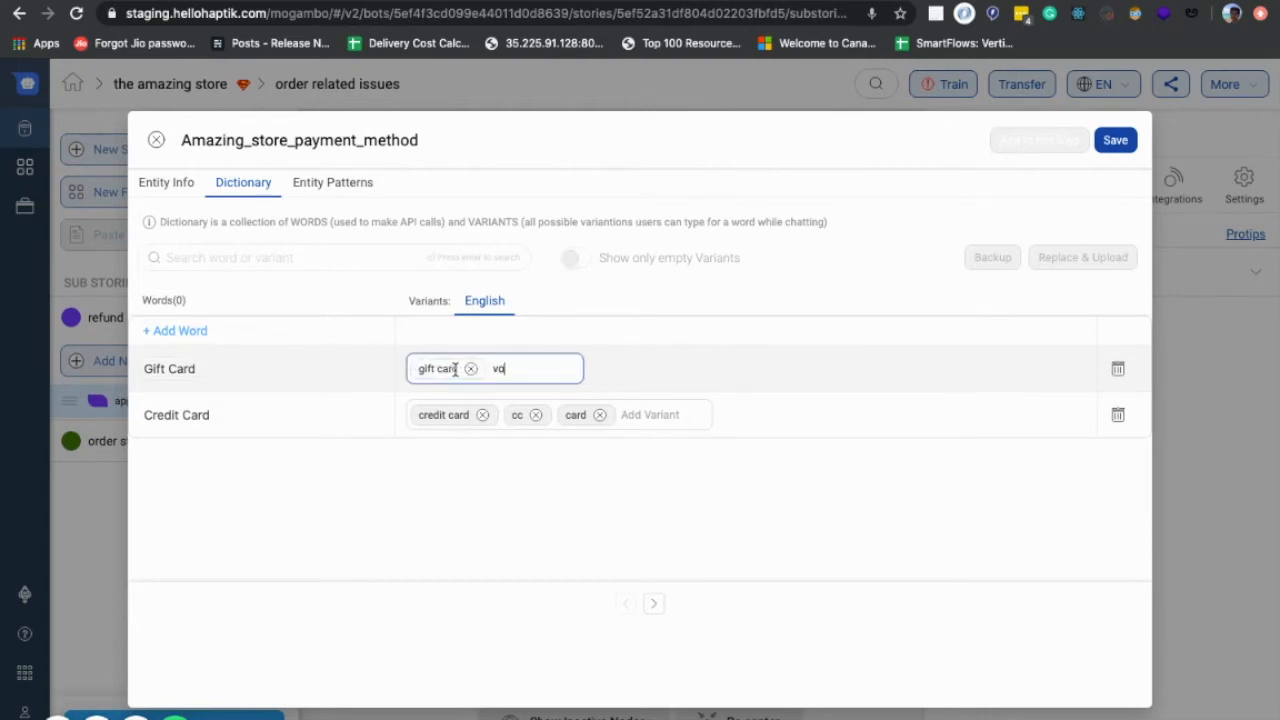
{"action": "type", "text": "icer"}
{"action": "key", "text": "Return"}
{"action": "type", "text": "disc"}
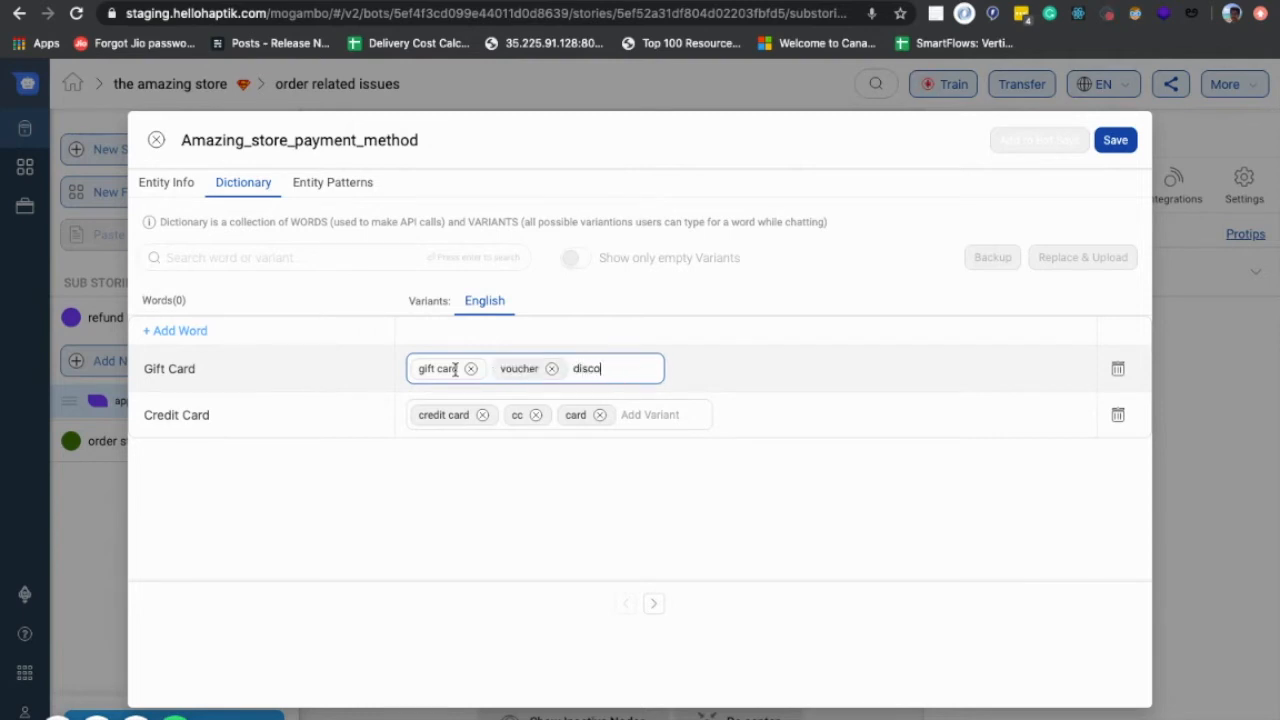
{"action": "type", "text": "ount coupon"}
{"action": "key", "text": "Return"}
{"action": "type", "text": "coupon"}
{"action": "key", "text": "Return"}
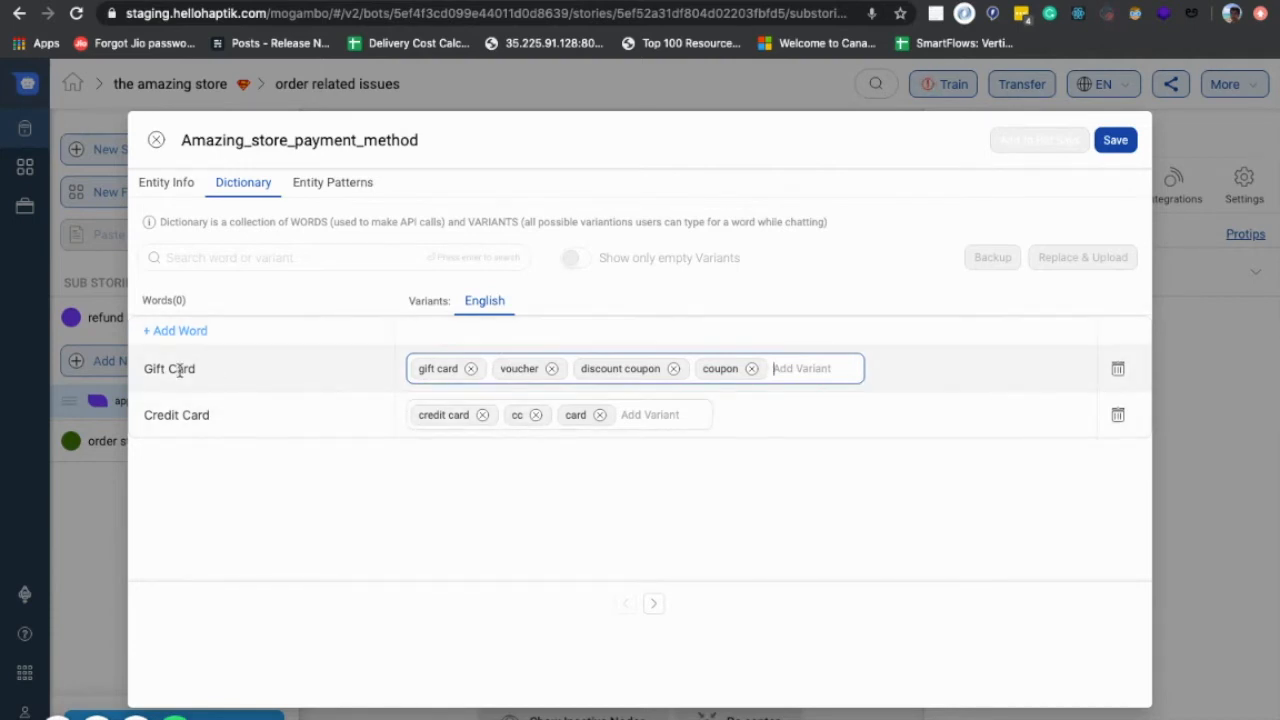
Step: Save the entity's dictionary and add the entity to the bot responses of the apply for refund node
{"action": "left_click", "coordinate": [1118, 139]}
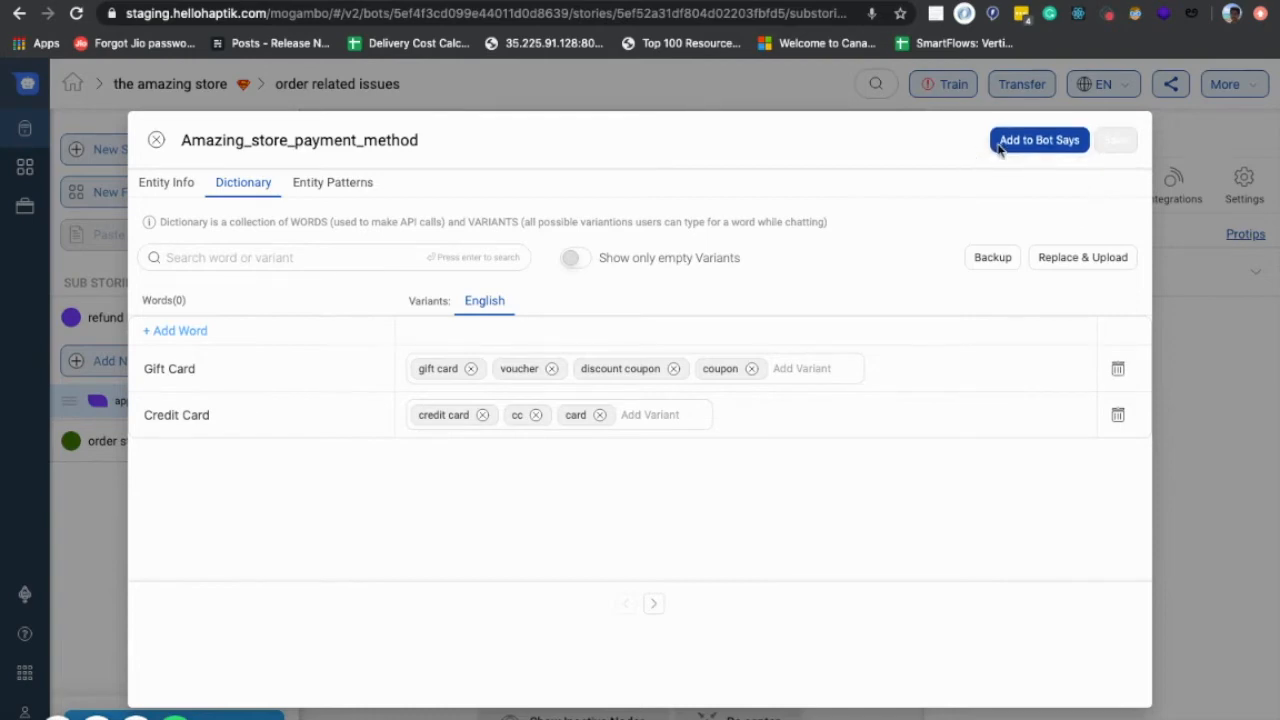
{"action": "left_click", "coordinate": [1050, 142]}
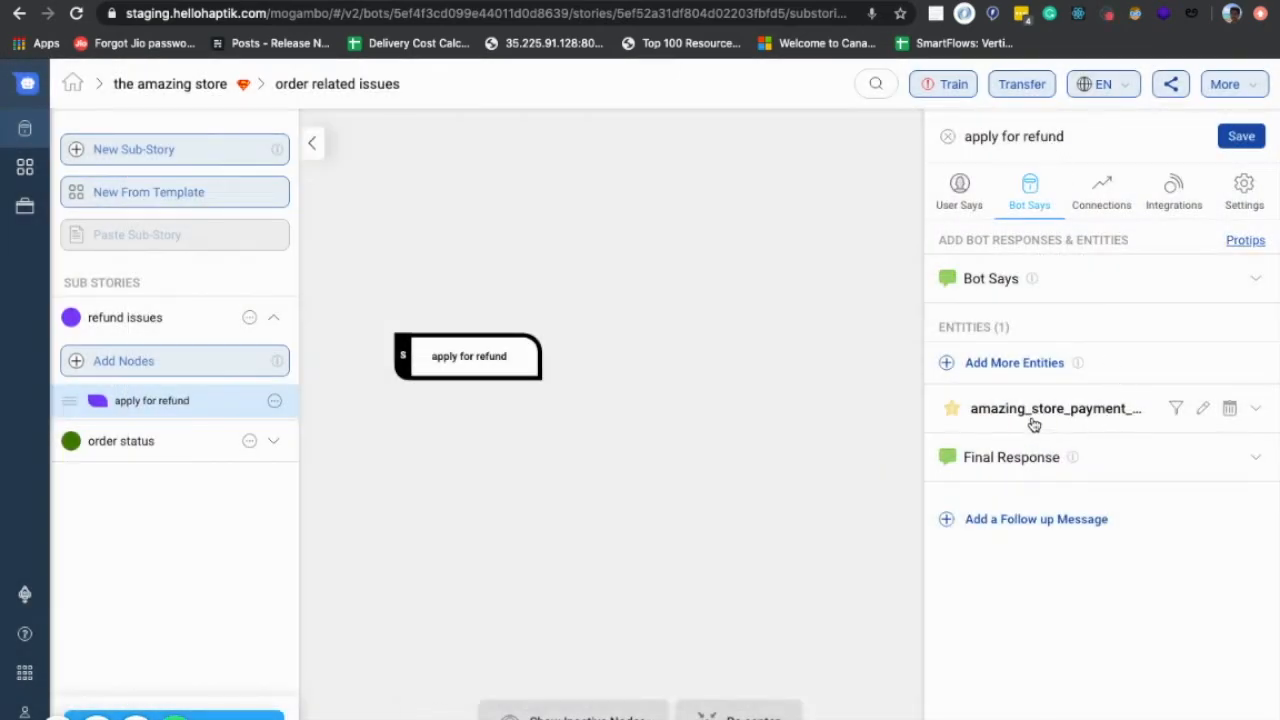
Step: Add the text prompt "Which payment method did you use?" to the payment method entity of the apply for refund node
{"action": "left_click", "coordinate": [1040, 415]}
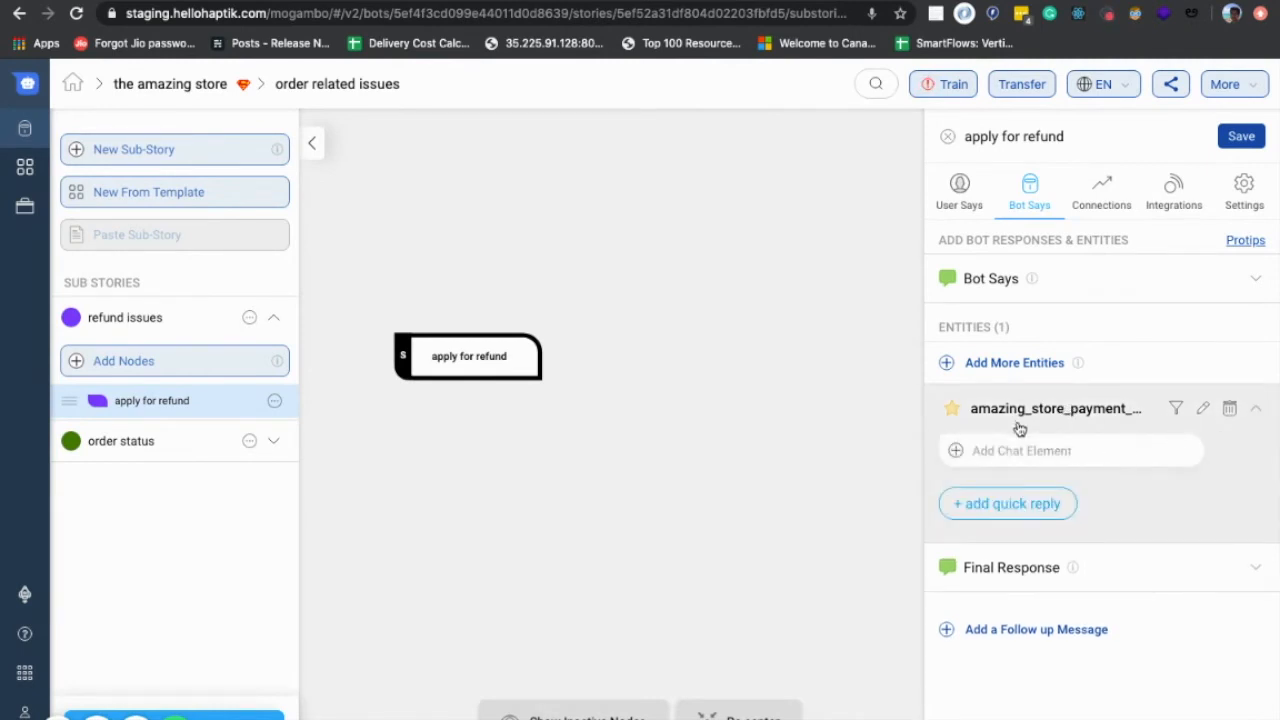
{"action": "left_click", "coordinate": [1037, 451]}
{"action": "left_click", "coordinate": [1017, 223]}
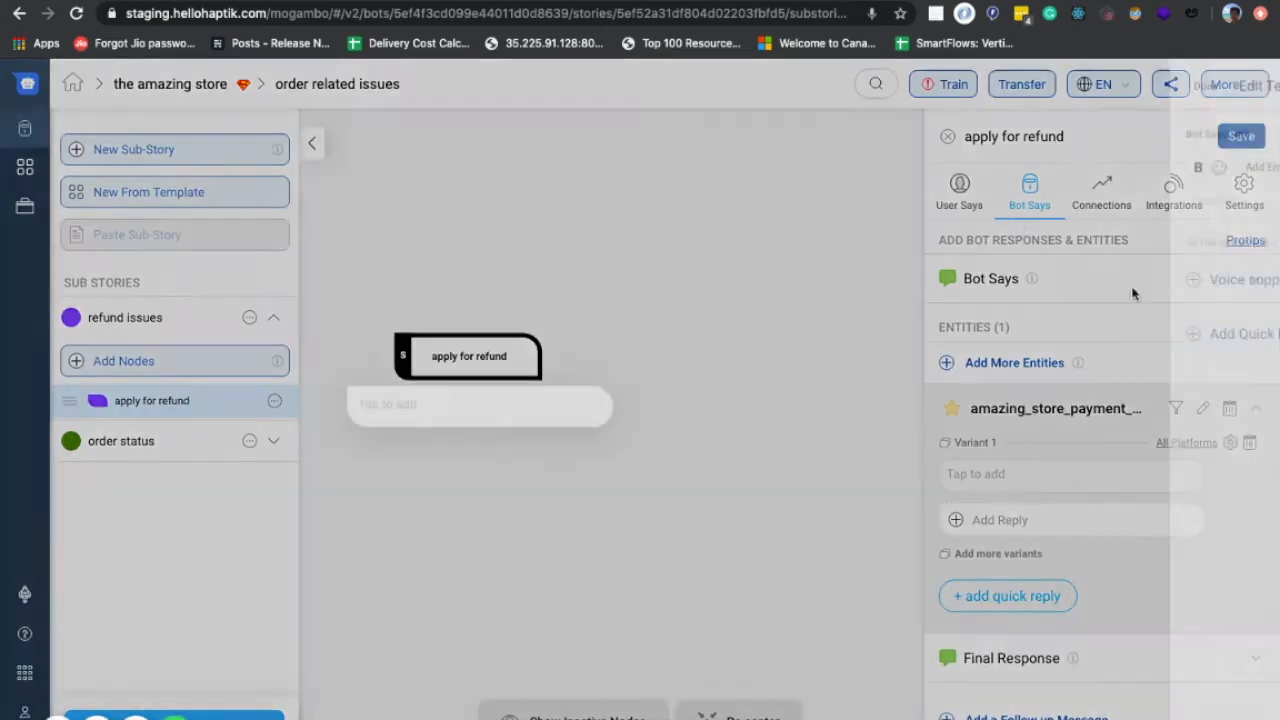
{"action": "left_click", "coordinate": [998, 204]}
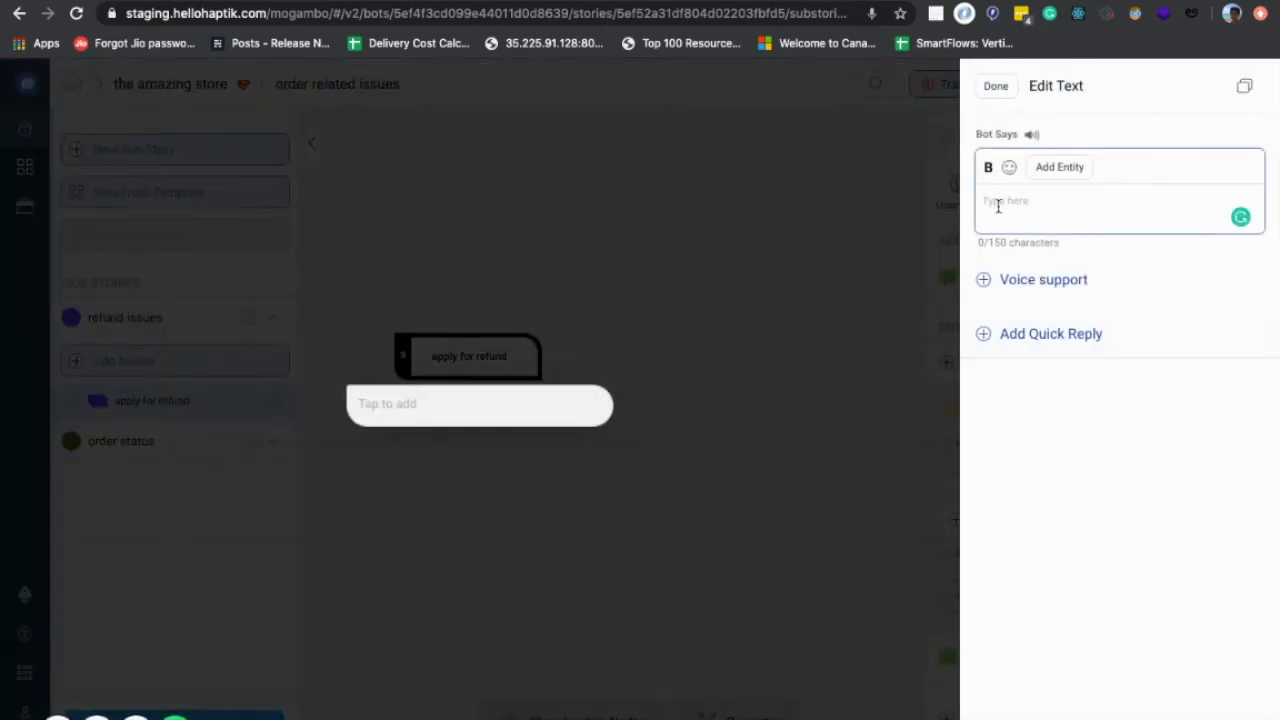
{"action": "type", "text": "Which"}
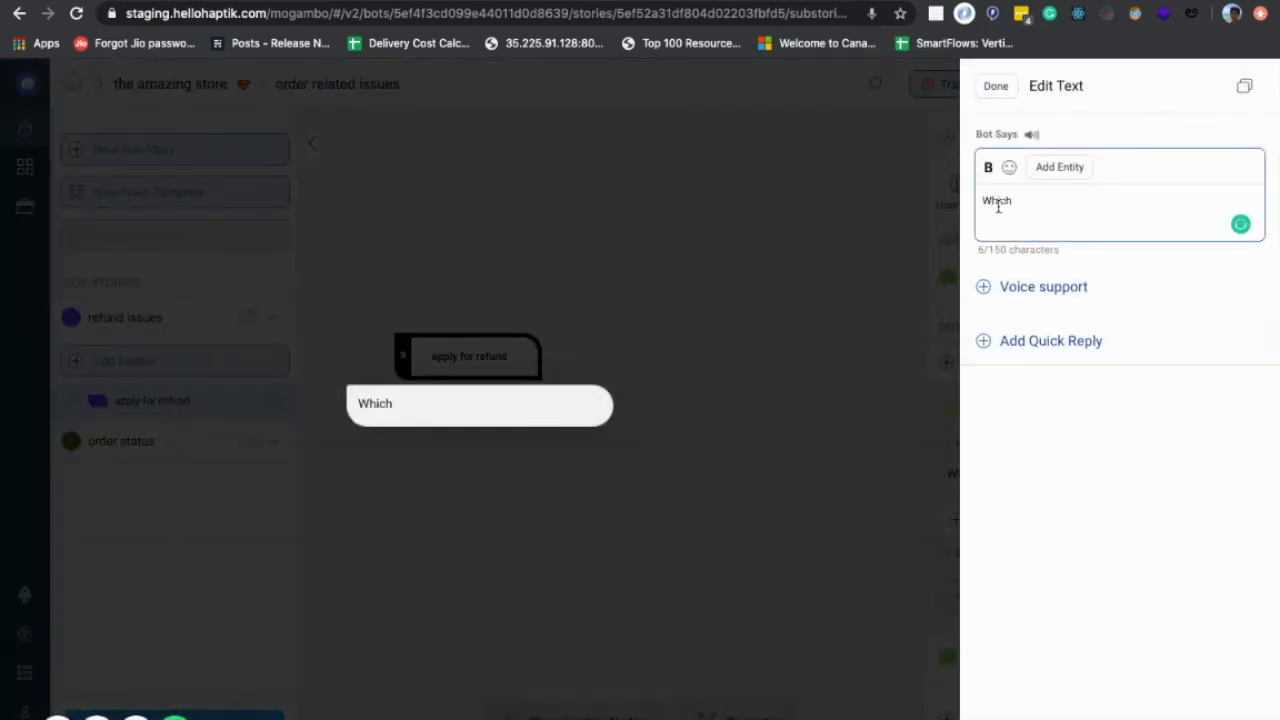
{"action": "type", "text": " payment method "}
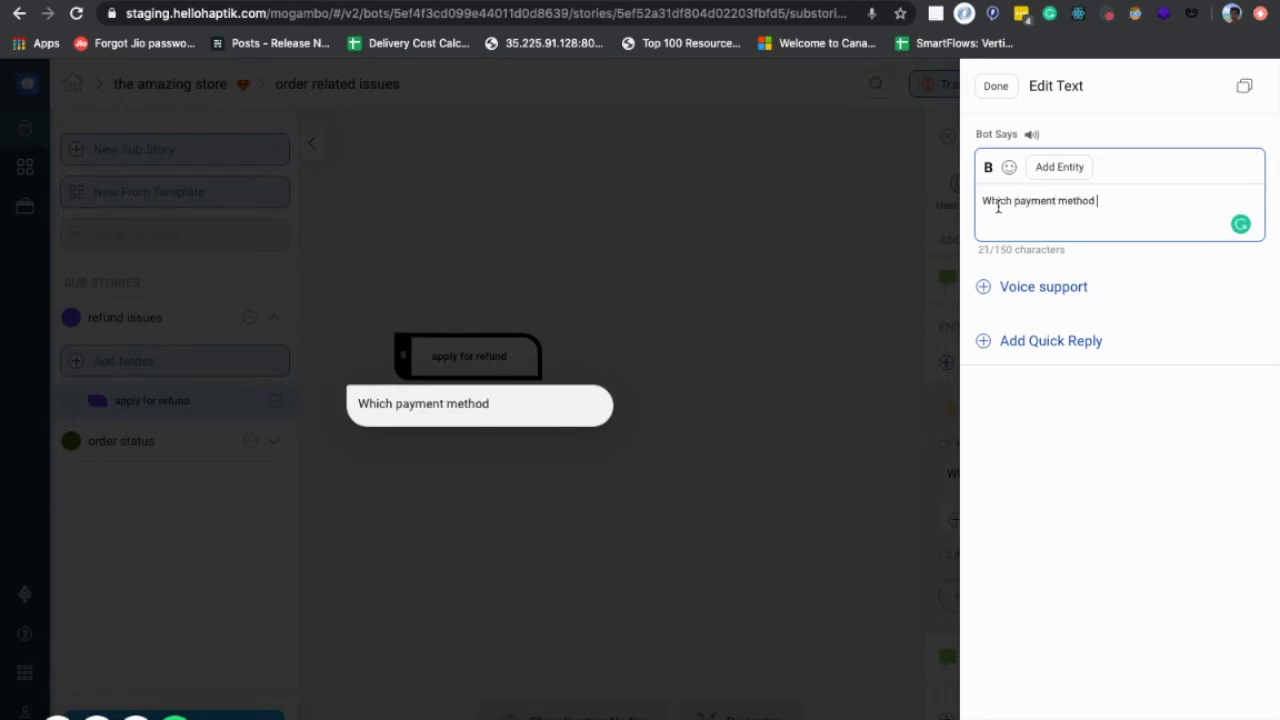
{"action": "type", "text": "did you use?"}
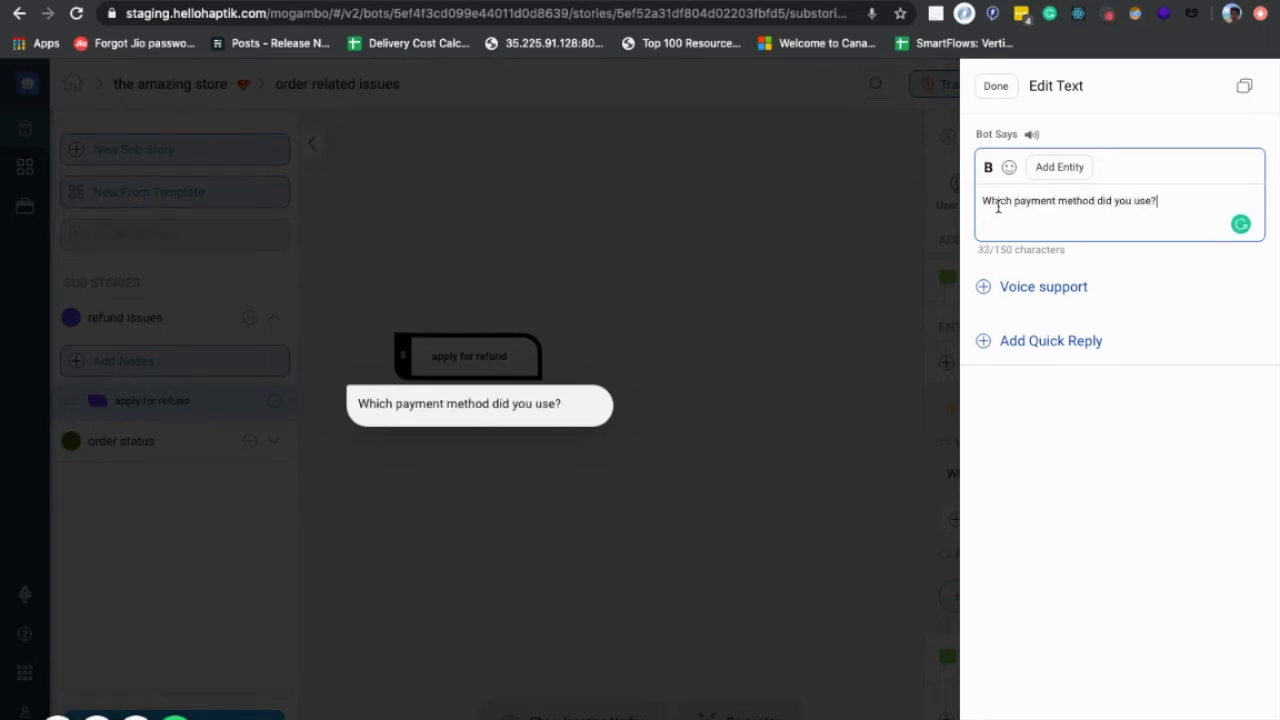
Step: Add the quick replies "Credit Card" and "Gift Card" to the payment method question and finish editing the text
{"action": "left_click", "coordinate": [1040, 341]}
{"action": "left_click", "coordinate": [1054, 340]}
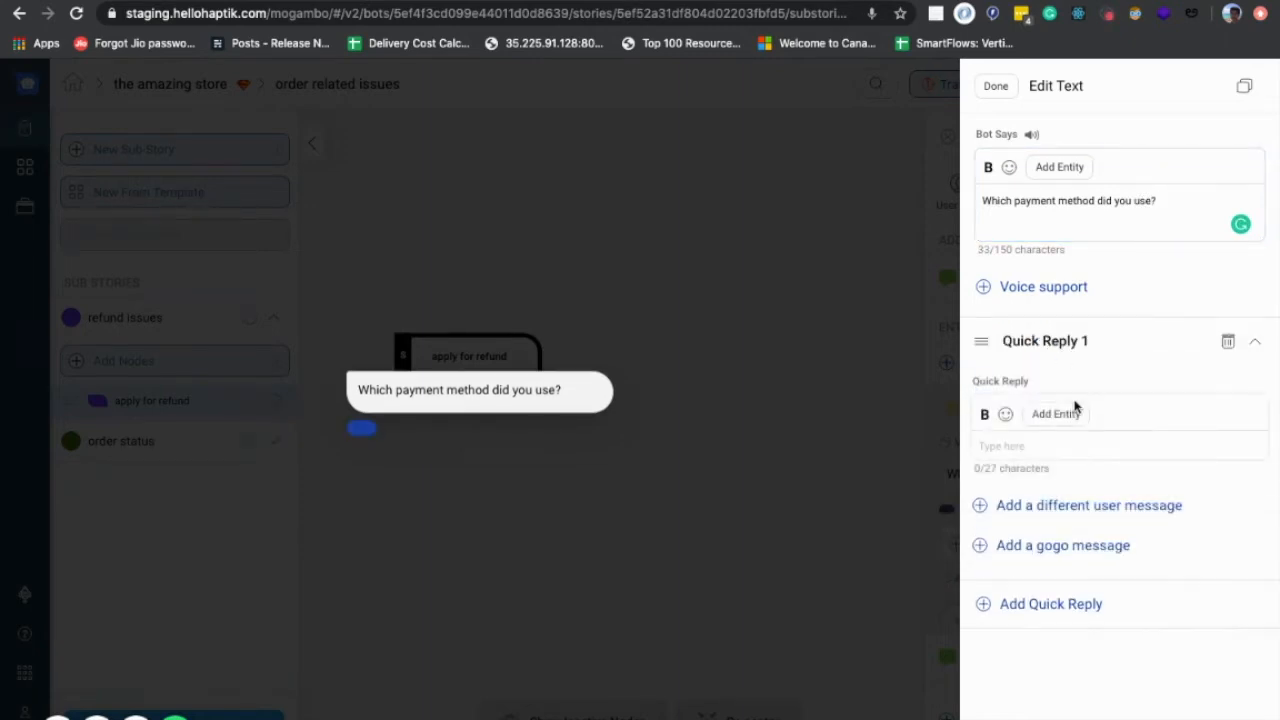
{"action": "left_click", "coordinate": [1005, 445]}
{"action": "type", "text": "Credit Card"}
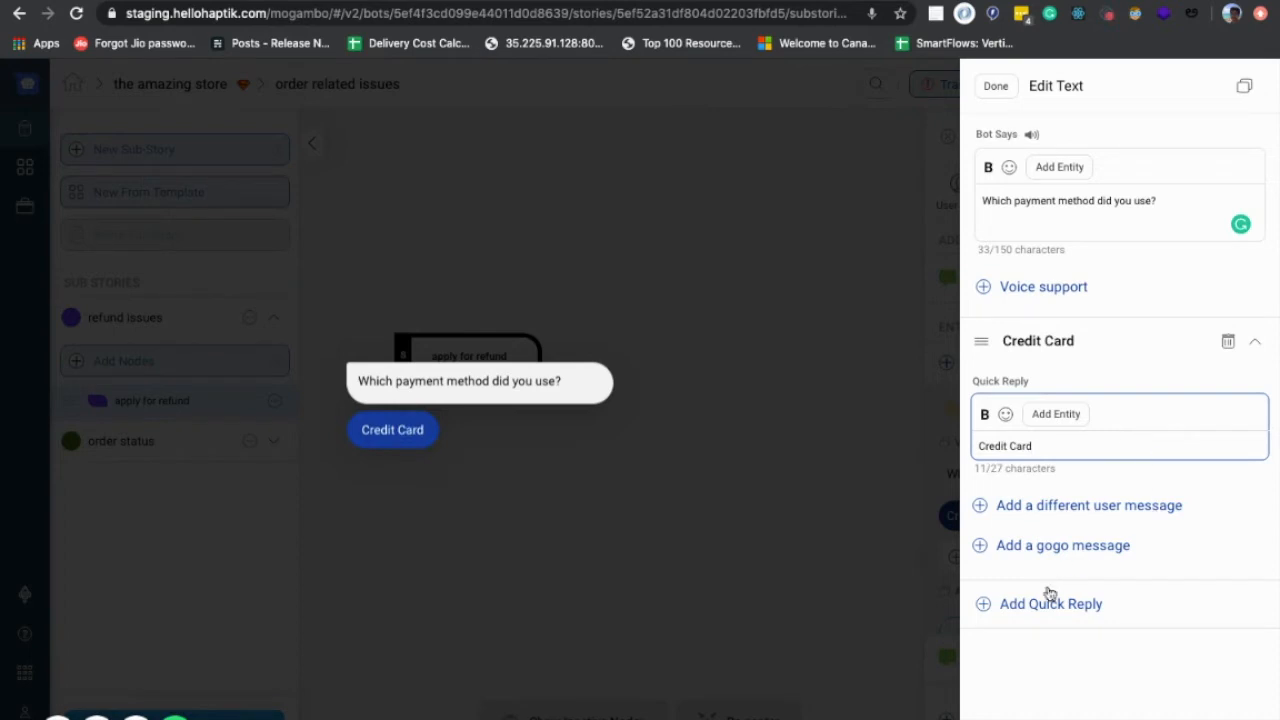
{"action": "left_click", "coordinate": [1045, 603]}
{"action": "left_click", "coordinate": [1044, 605]}
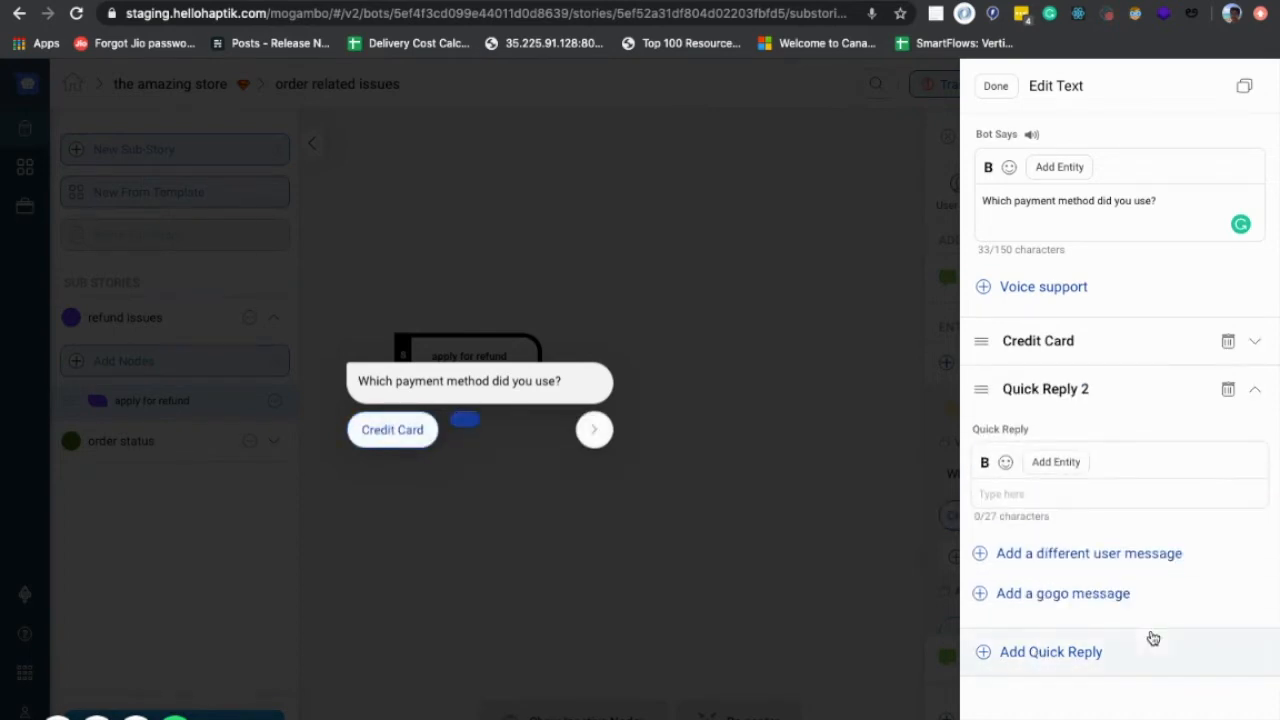
{"action": "left_click", "coordinate": [994, 490]}
{"action": "type", "text": "G"}
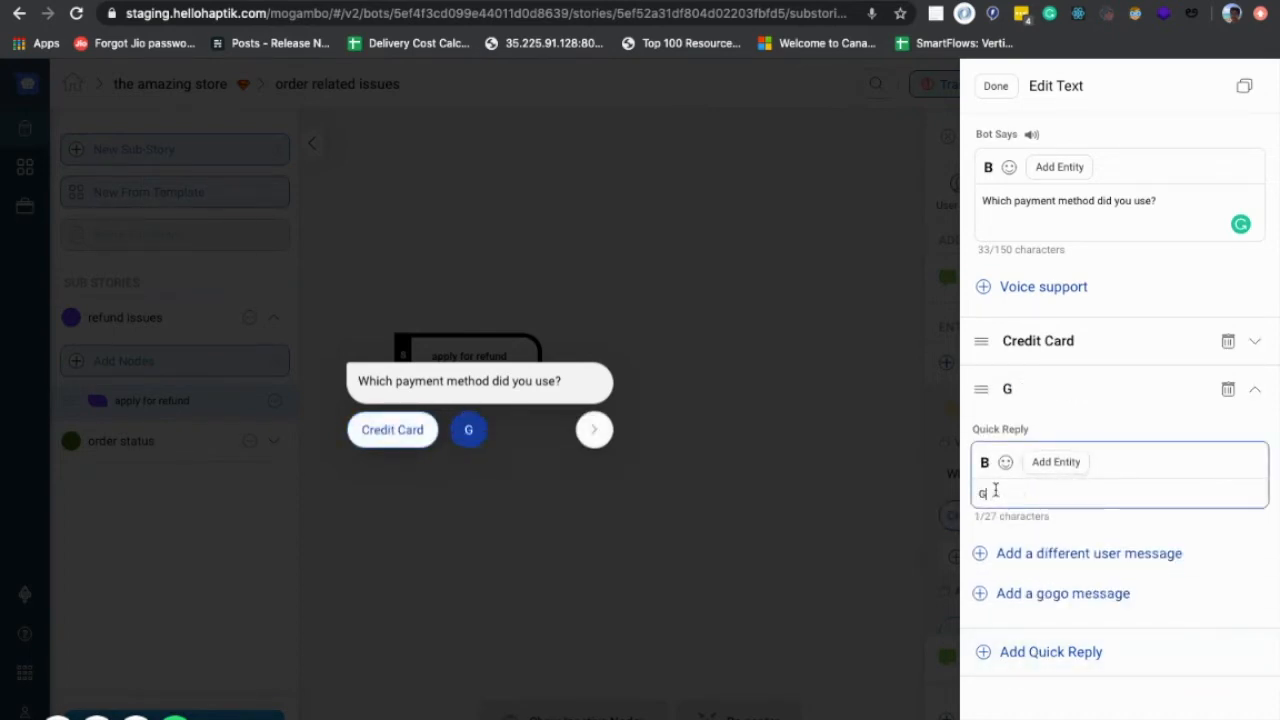
{"action": "type", "text": "ift Card"}
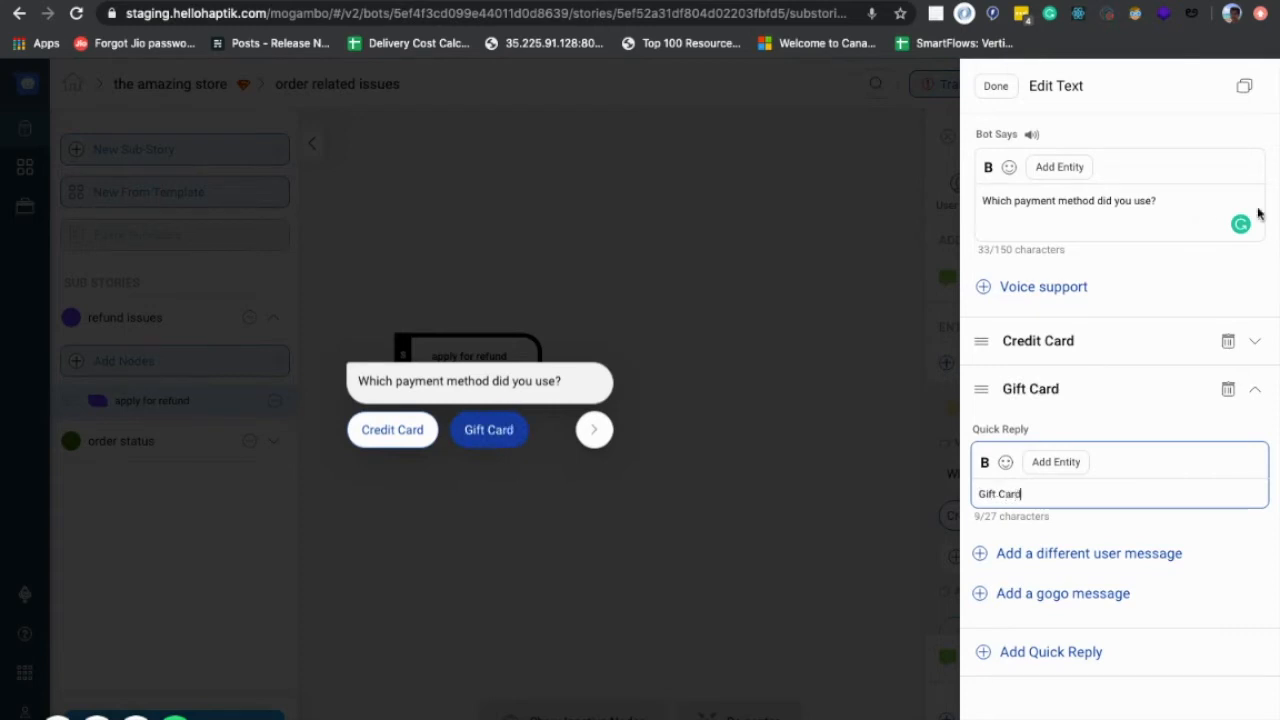
{"action": "left_click", "coordinate": [995, 87]}
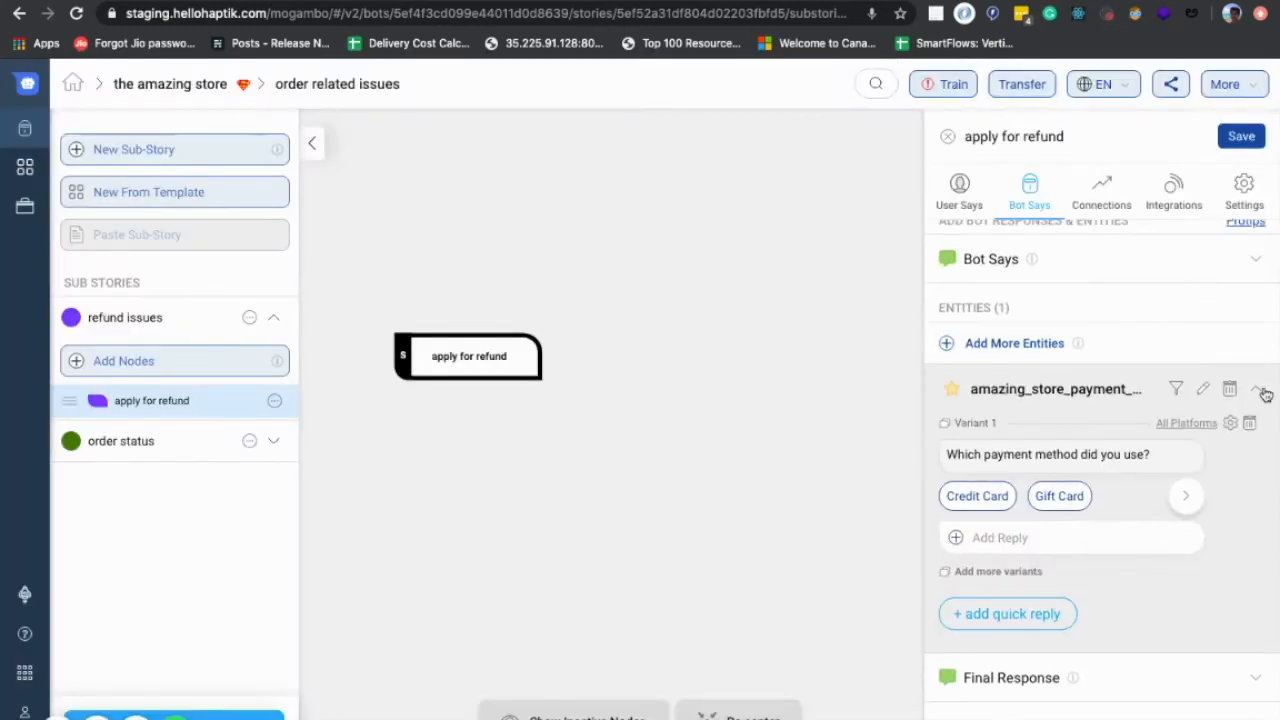
{"action": "left_click", "coordinate": [1264, 397]}
Step: Add "Thanks for the information." as the final response of the apply for refund node and save the node
{"action": "left_click", "coordinate": [1010, 460]}
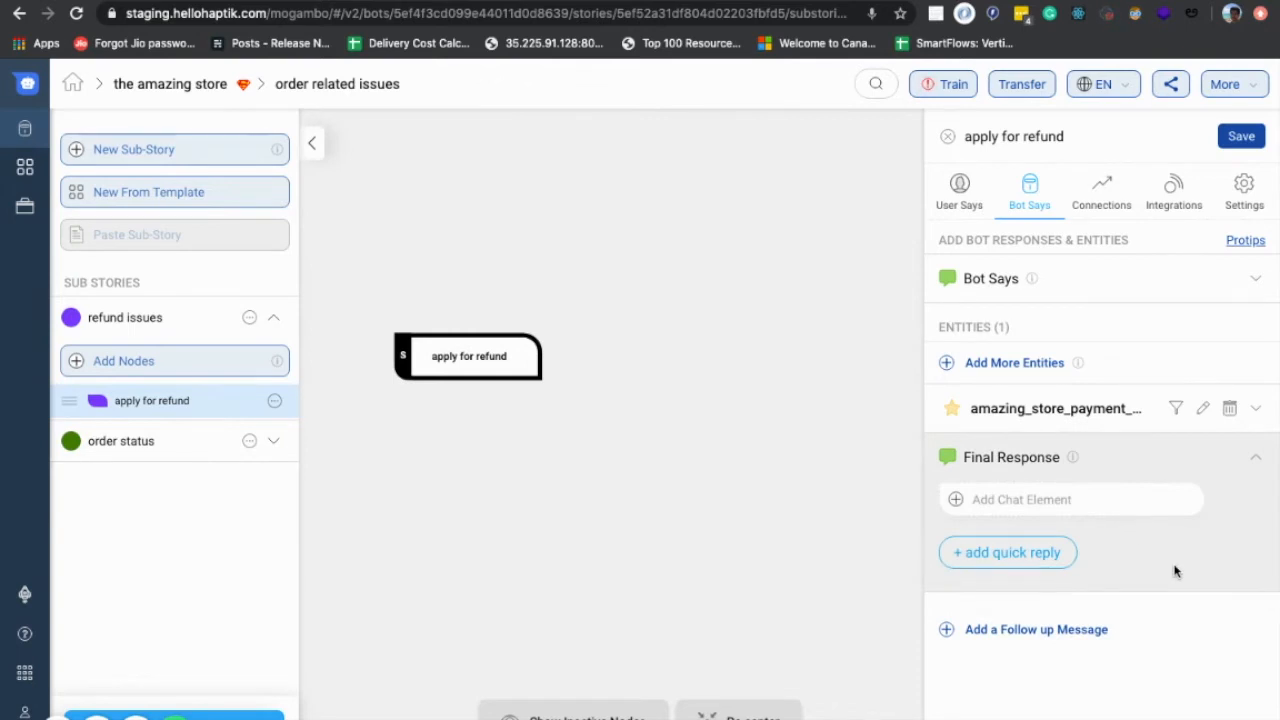
{"action": "left_click", "coordinate": [1012, 499]}
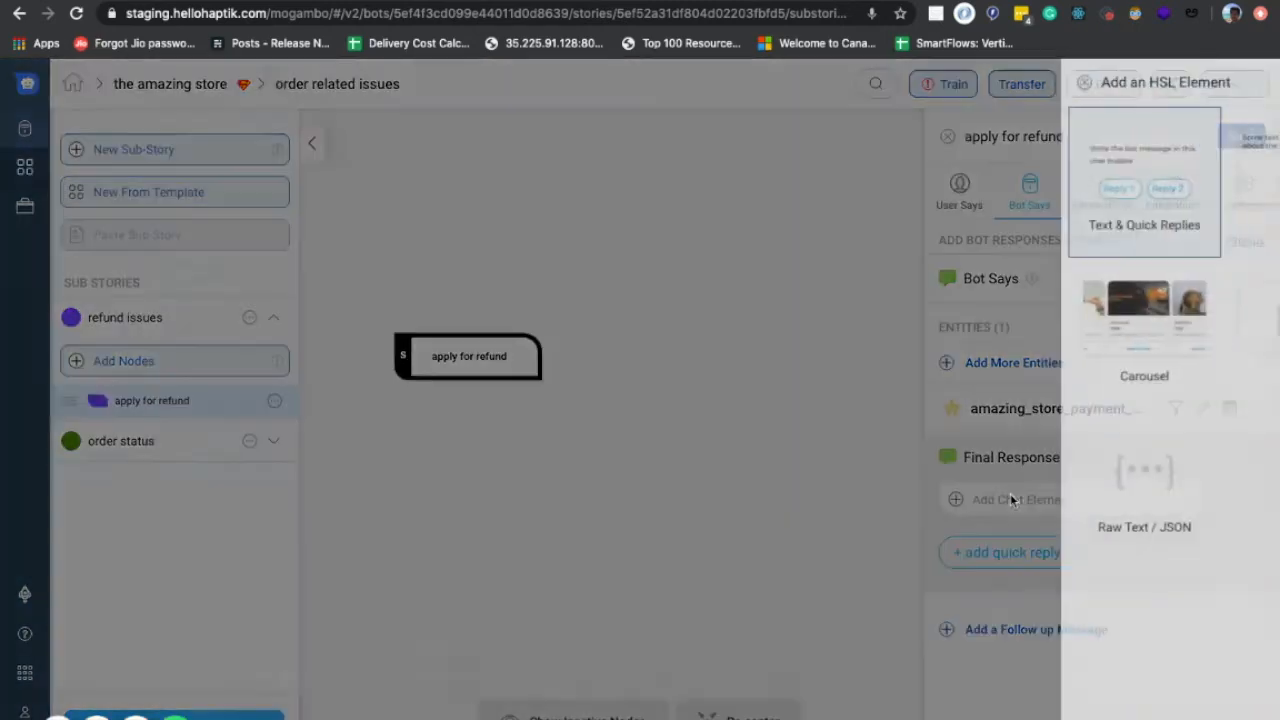
{"action": "left_click", "coordinate": [1006, 151]}
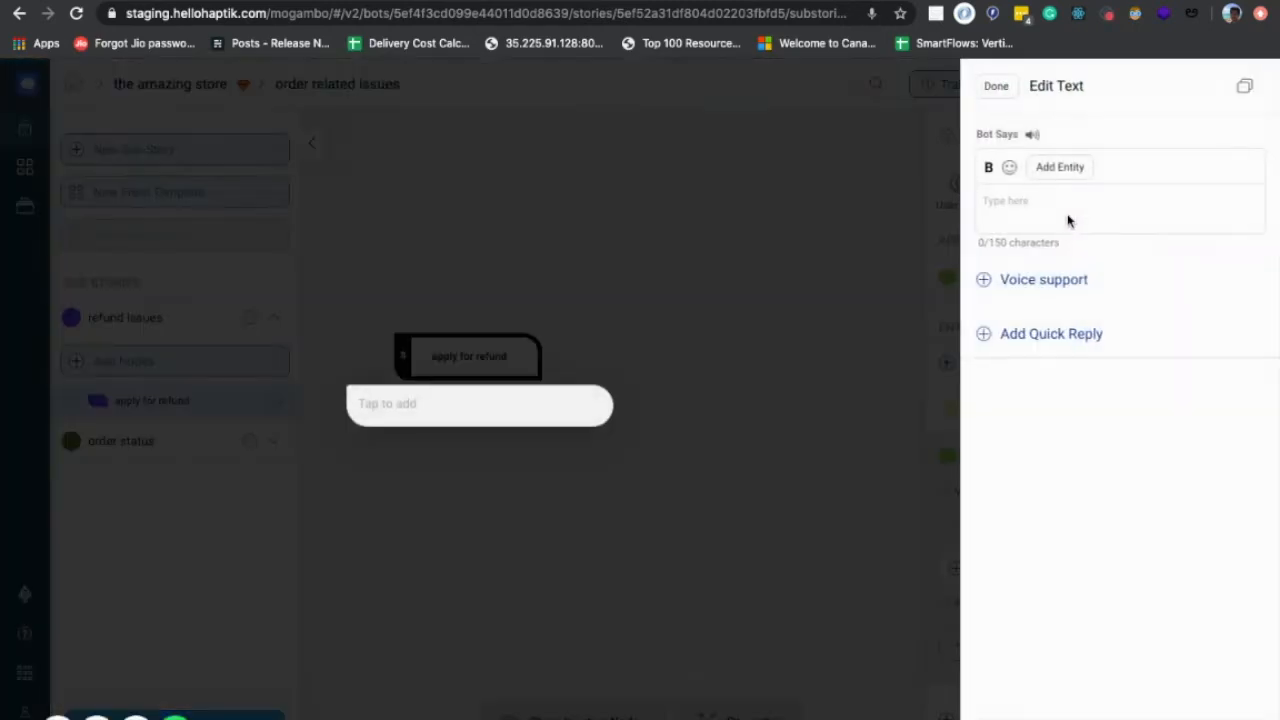
{"action": "type", "text": "Thanks f"}
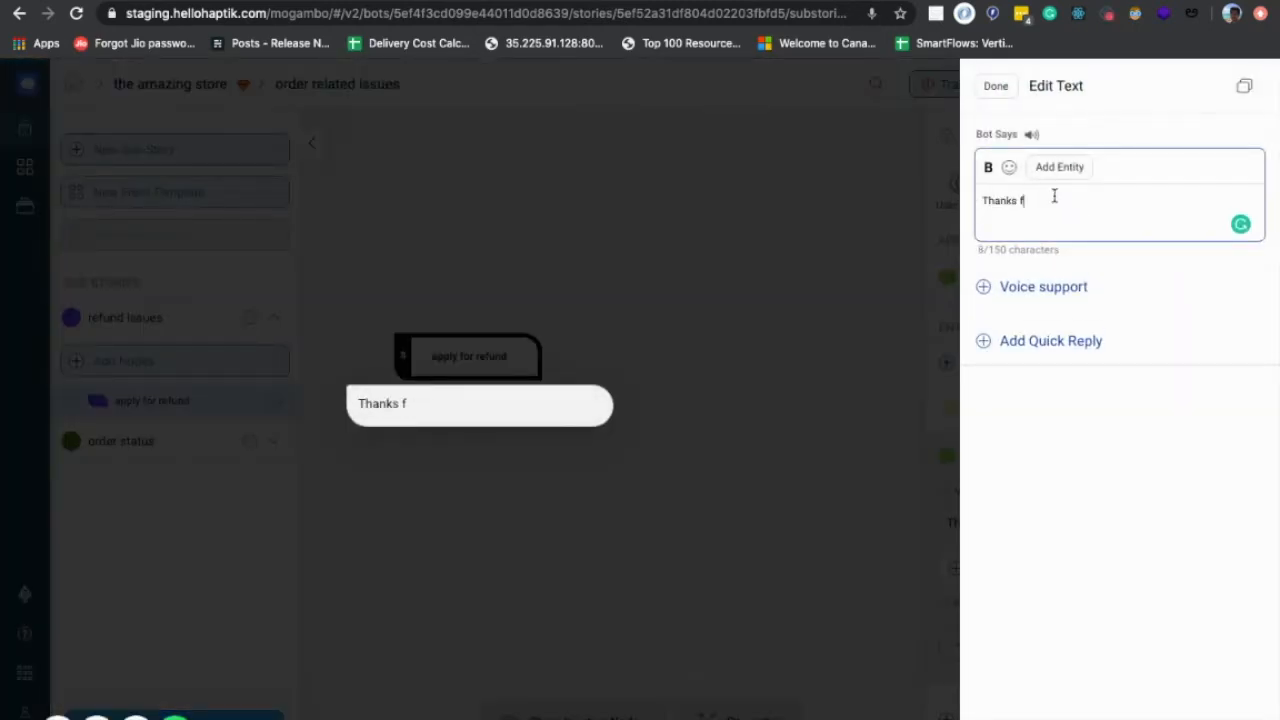
{"action": "type", "text": "or the imdo"}
{"action": "key", "text": "BackSpace"}
{"action": "key", "text": "BackSpace"}
{"action": "type", "text": "formation."}
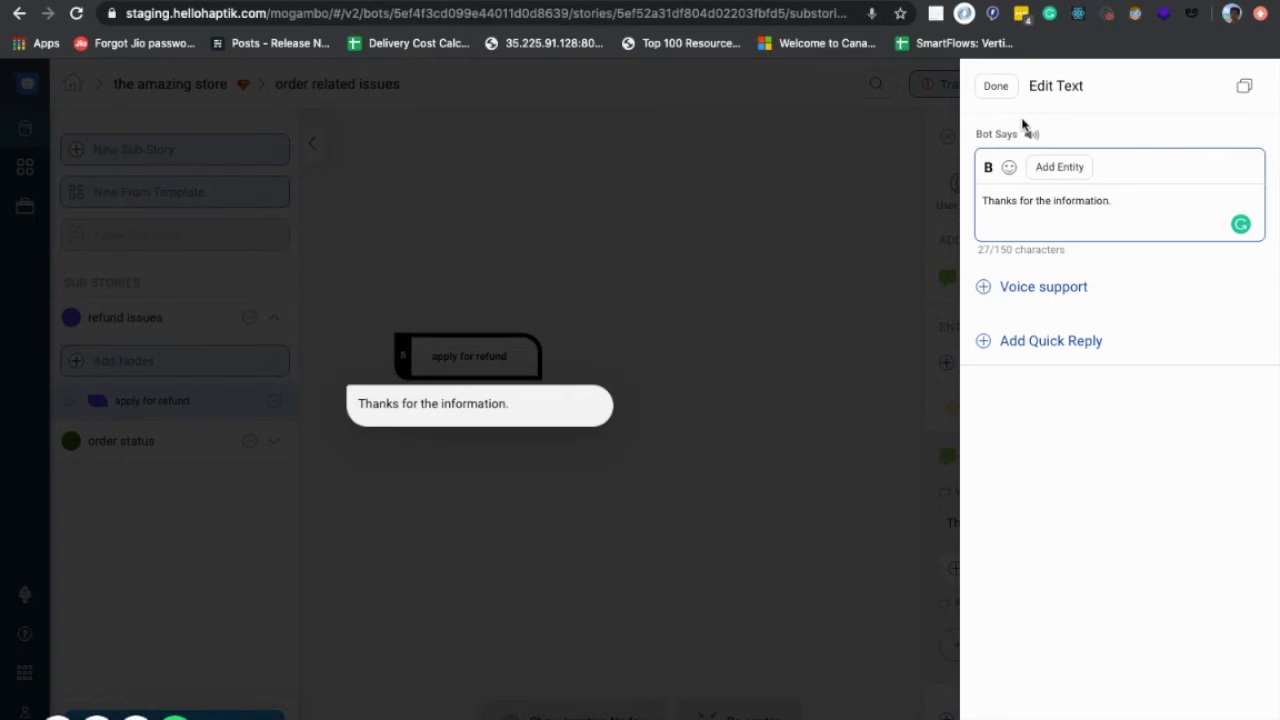
{"action": "left_click", "coordinate": [997, 88]}
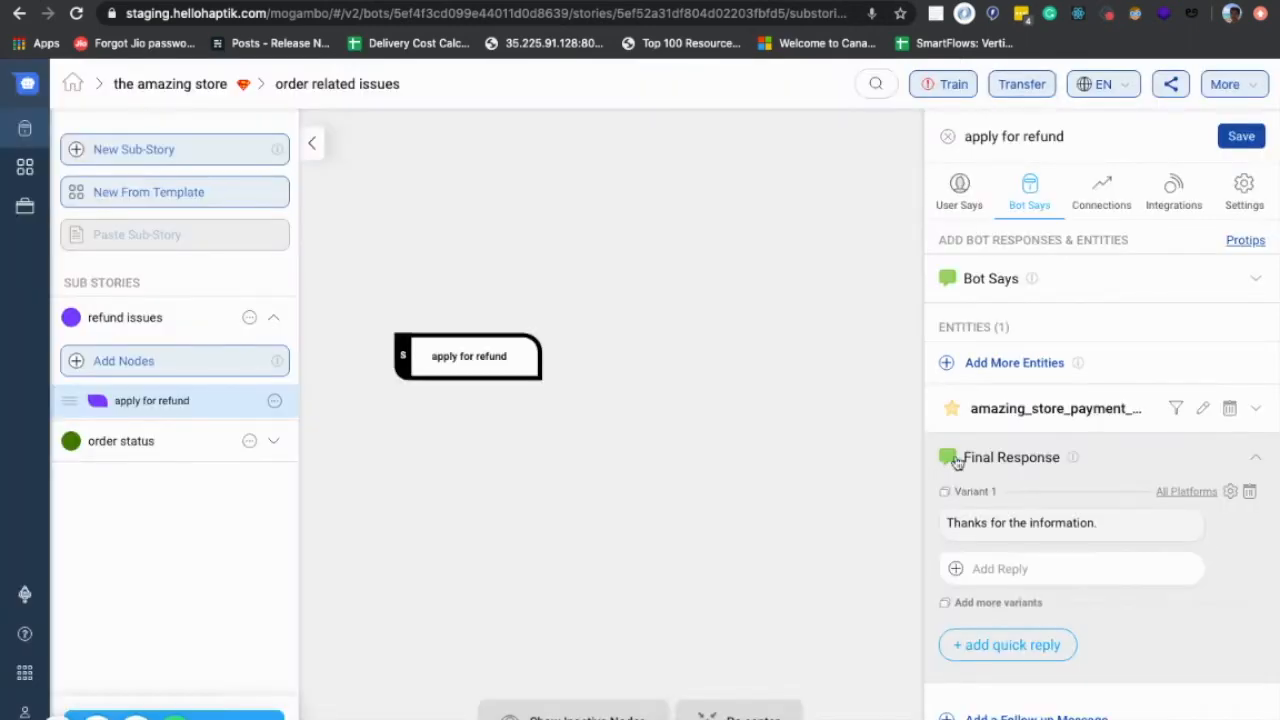
{"action": "left_click", "coordinate": [1256, 457]}
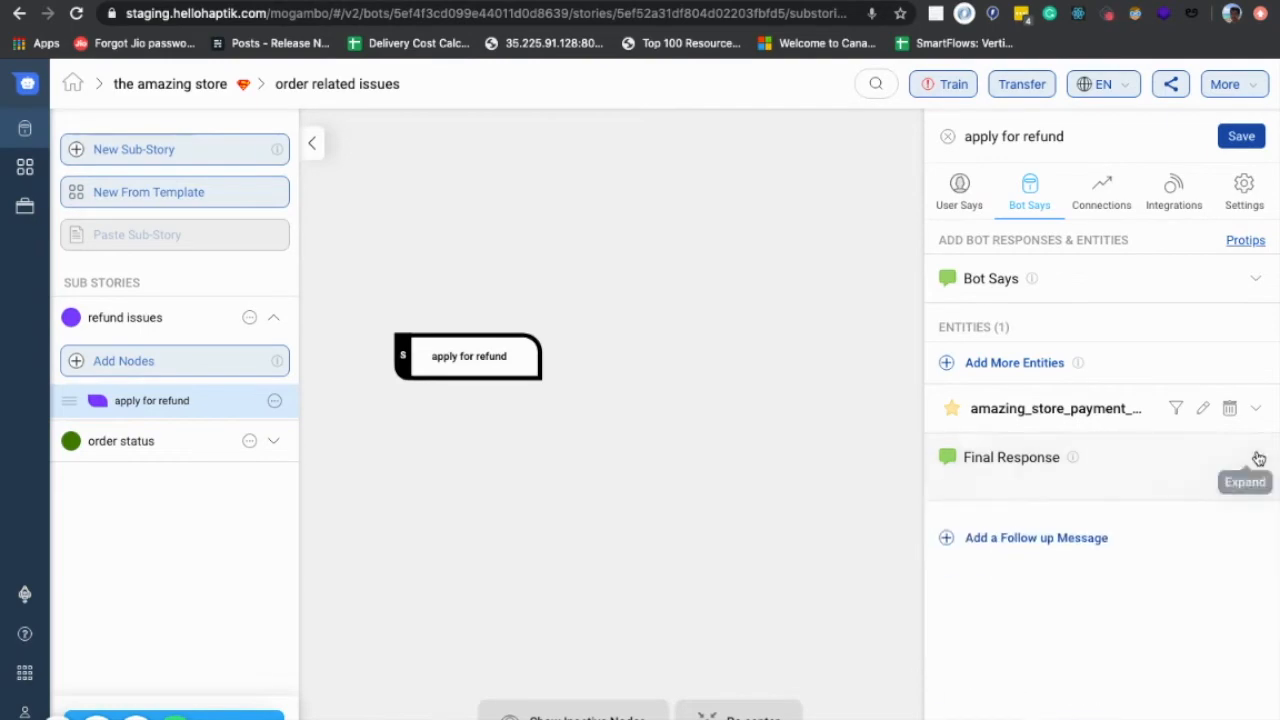
{"action": "left_click", "coordinate": [1254, 143]}
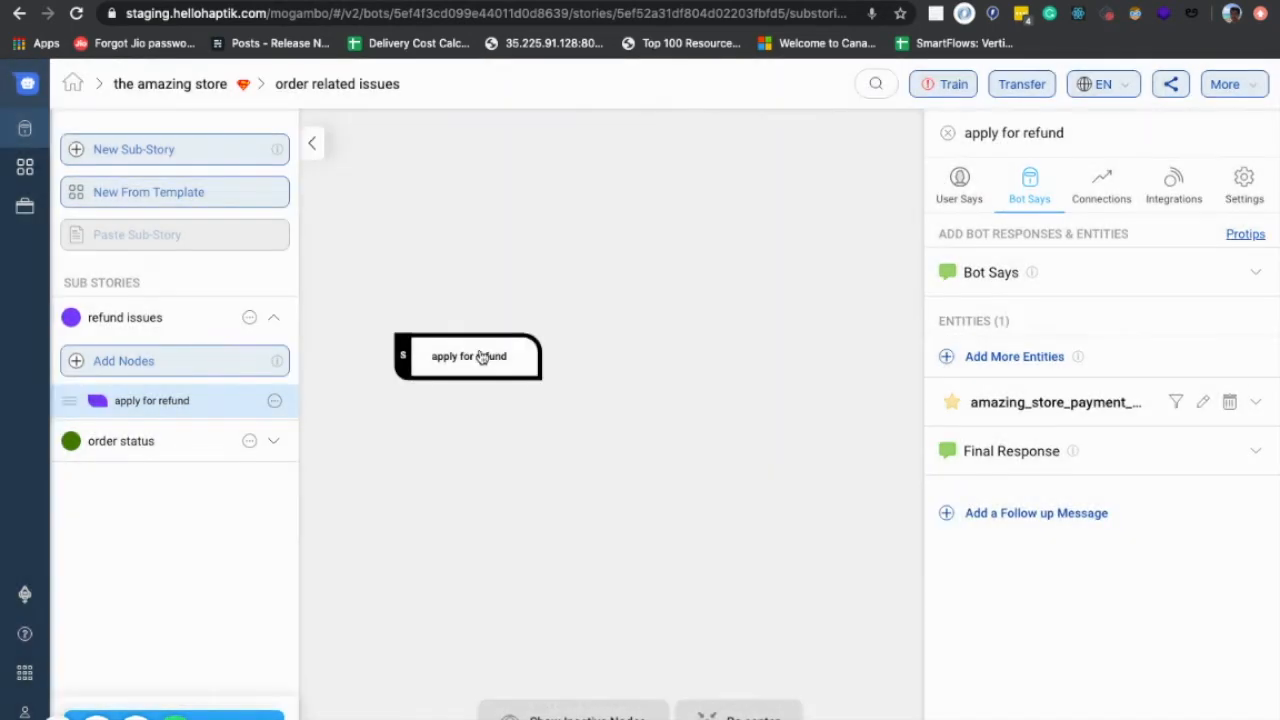
Step: Move the apply for refund node up and to the right on the canvas, review its entity prompt and close its details
{"action": "left_click_drag", "start_coordinate": [452, 357], "coordinate": [666, 279]}
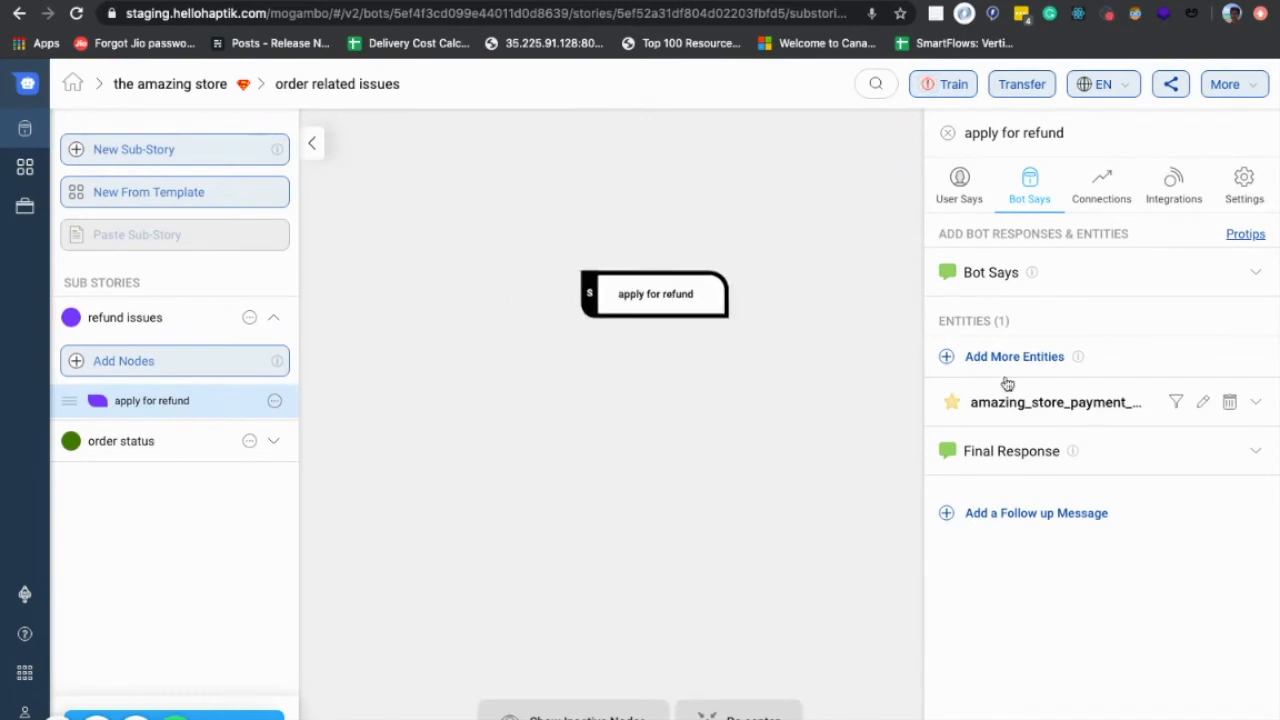
{"action": "left_click", "coordinate": [1077, 409]}
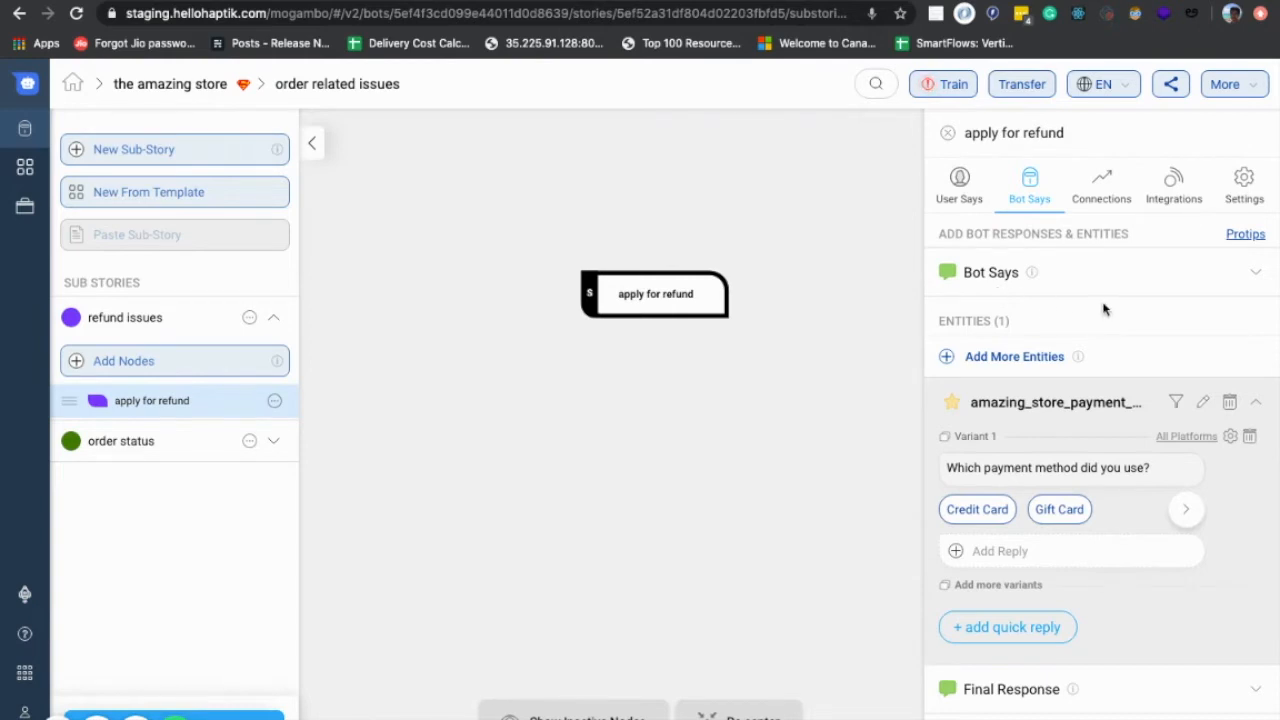
{"action": "left_click", "coordinate": [947, 133]}
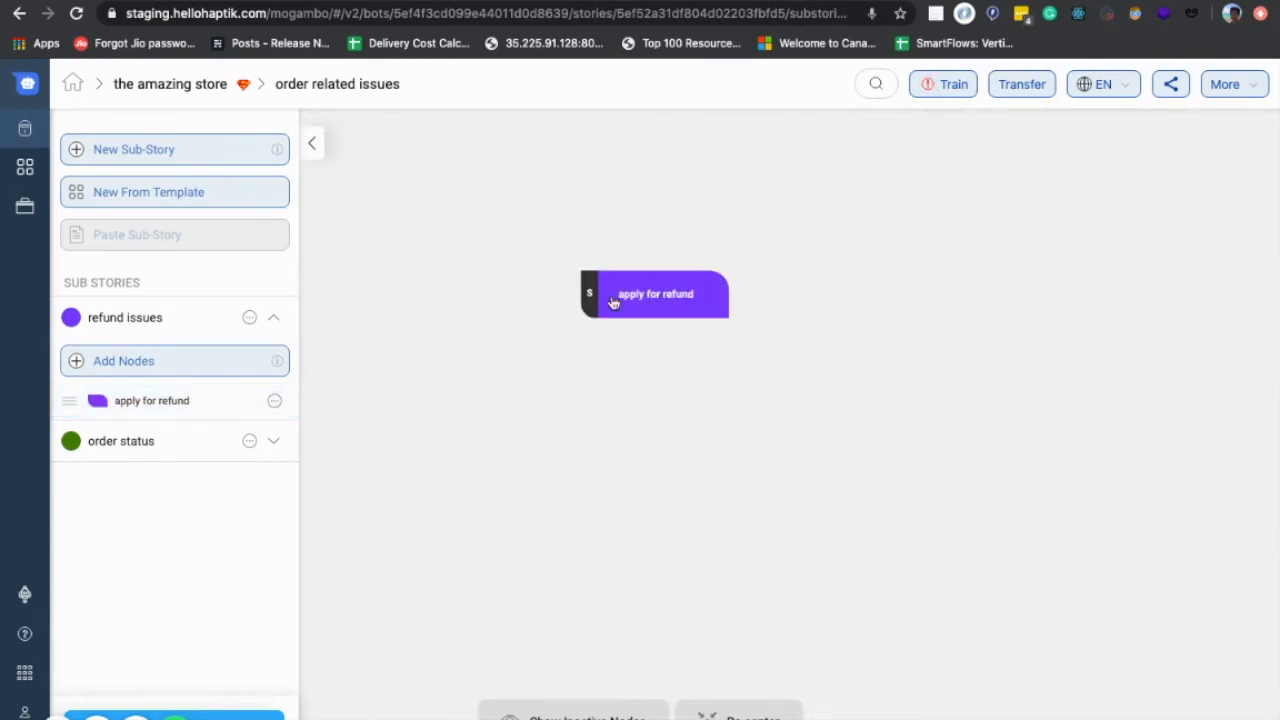
Step: Create a static node named "credit card refund" below the apply for refund node, mark it as an end node and save it
{"action": "left_click", "coordinate": [196, 371]}
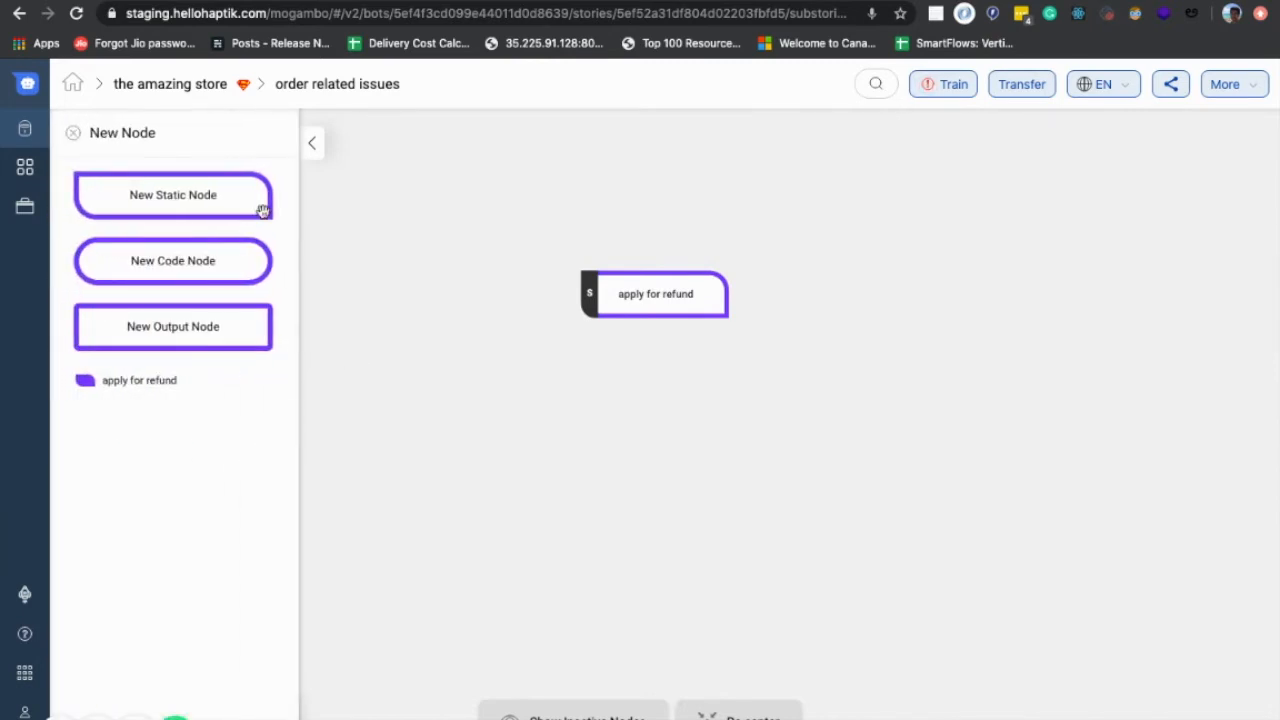
{"action": "left_click_drag", "start_coordinate": [131, 197], "coordinate": [523, 375]}
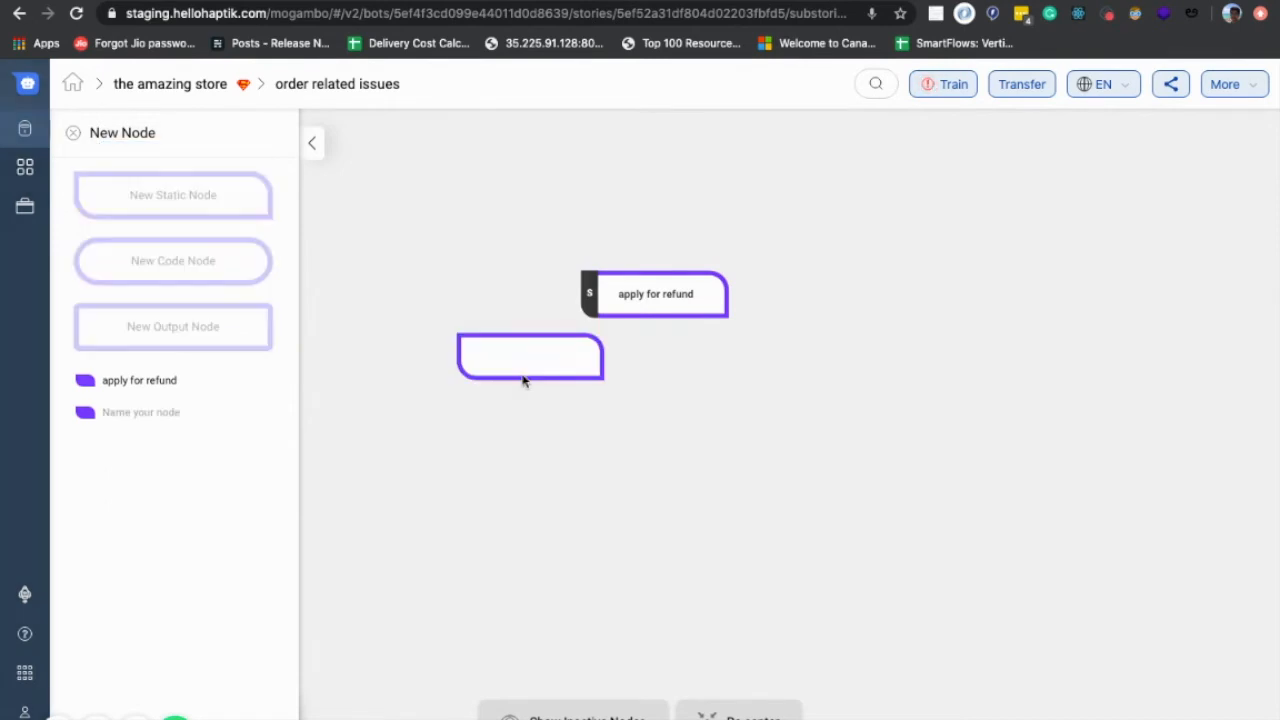
{"action": "left_click", "coordinate": [979, 259]}
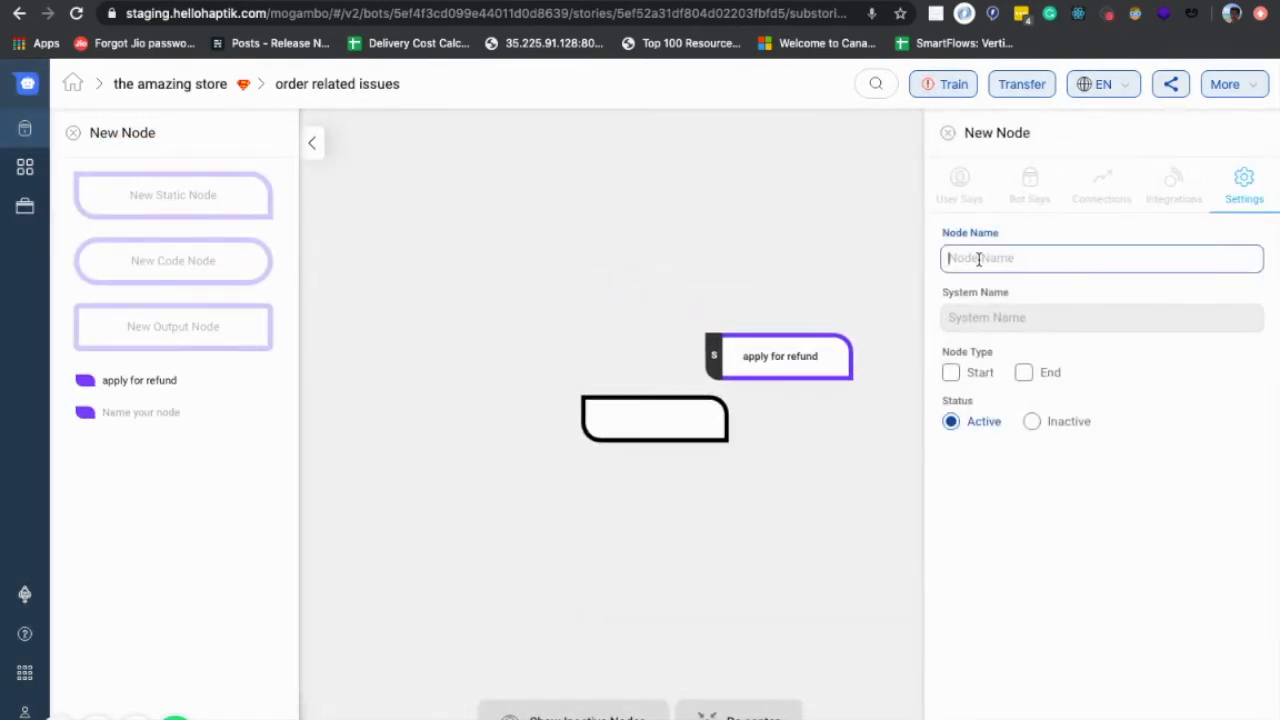
{"action": "type", "text": "credit"}
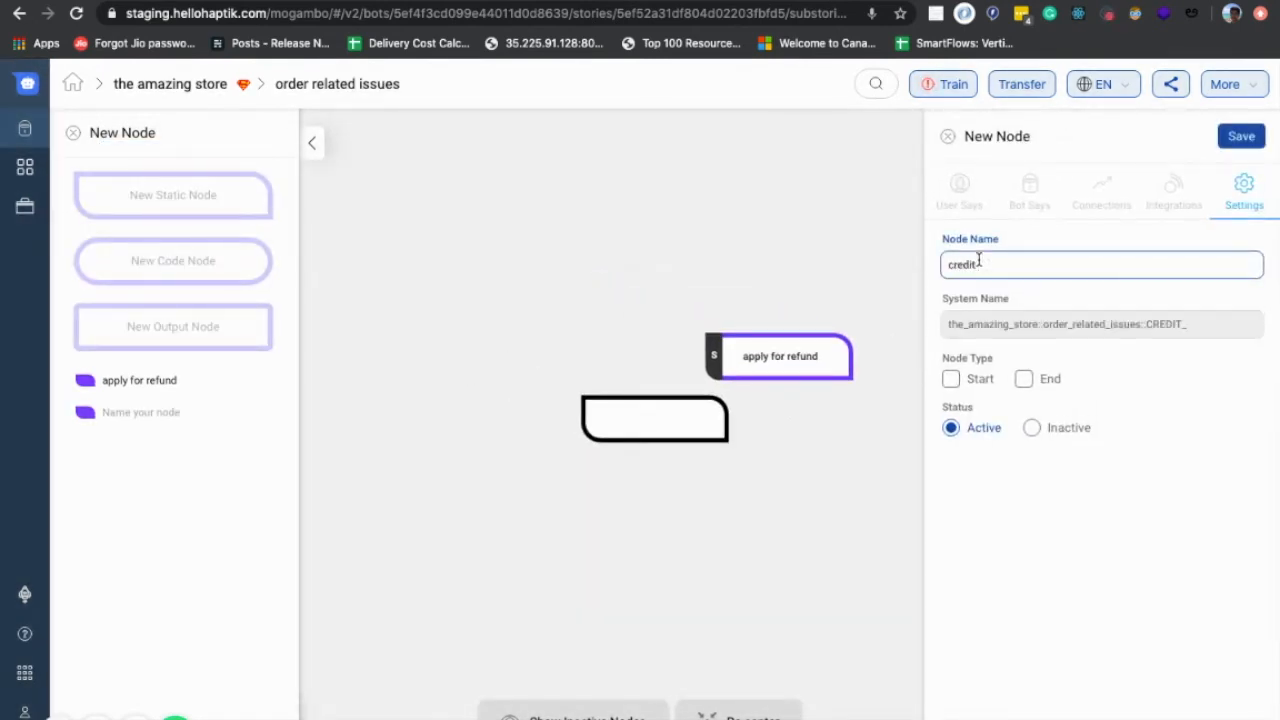
{"action": "type", "text": " card refund"}
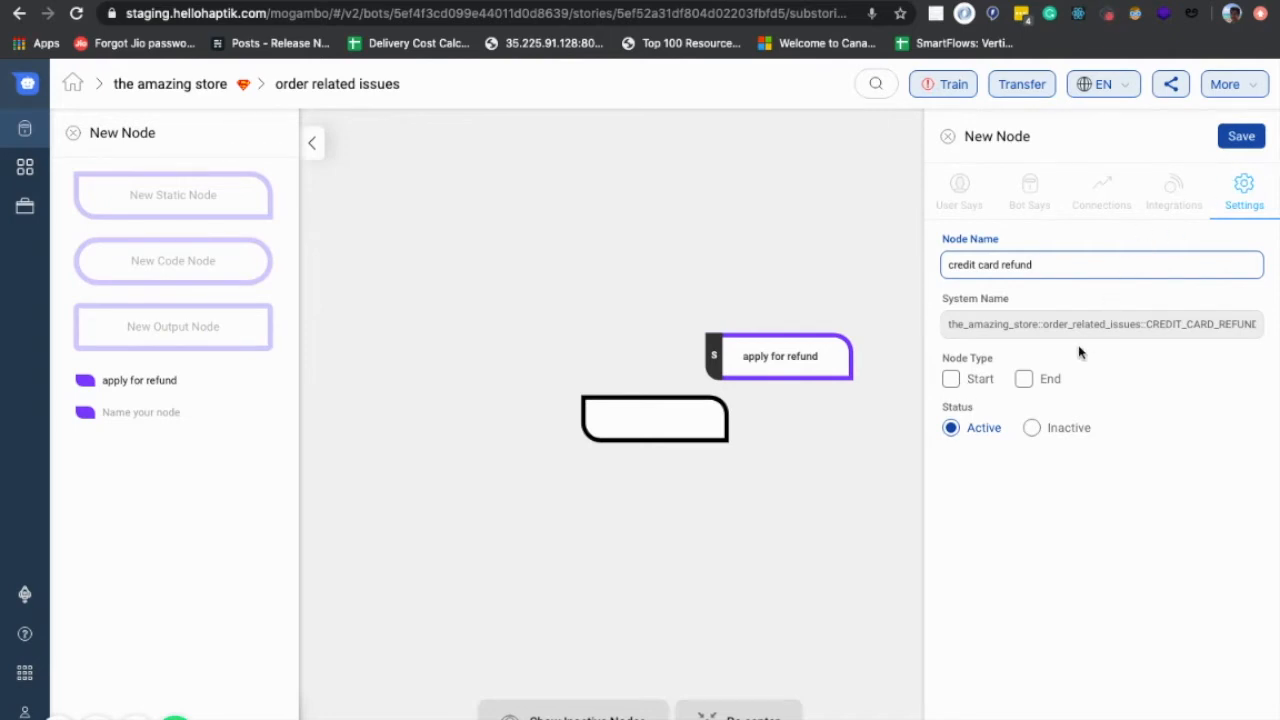
{"action": "left_click", "coordinate": [1023, 382]}
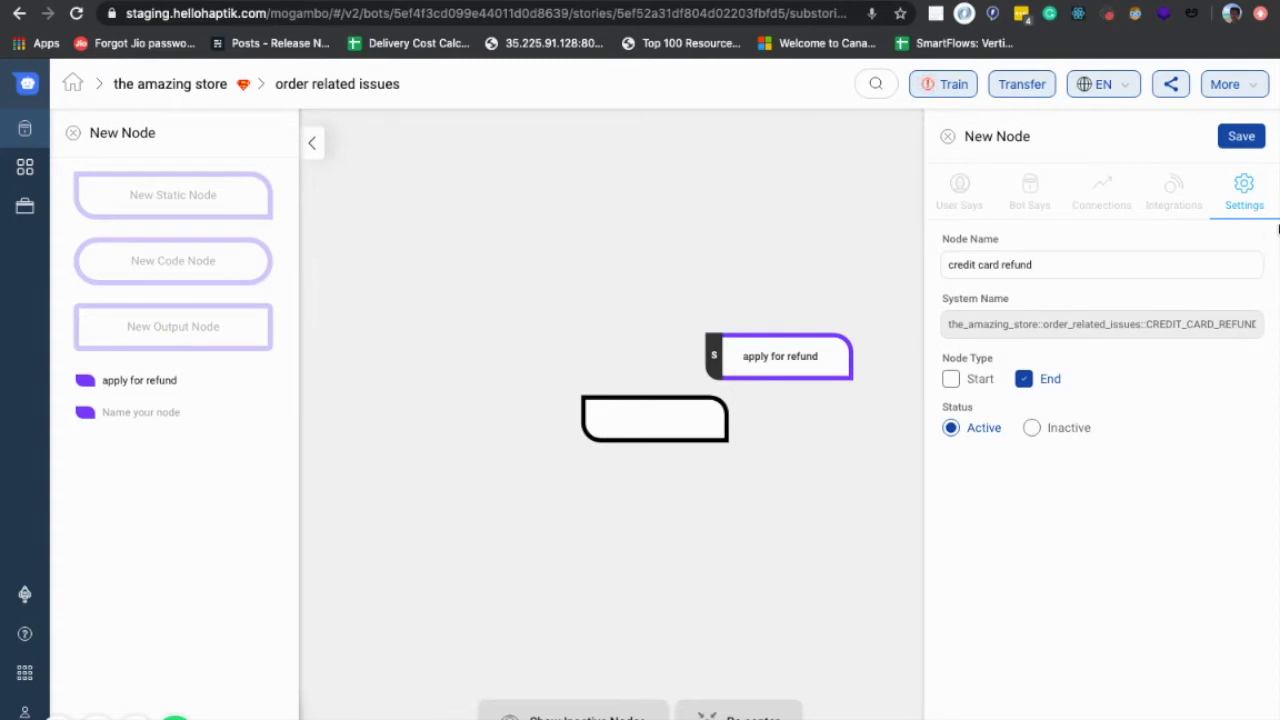
{"action": "left_click", "coordinate": [1242, 137]}
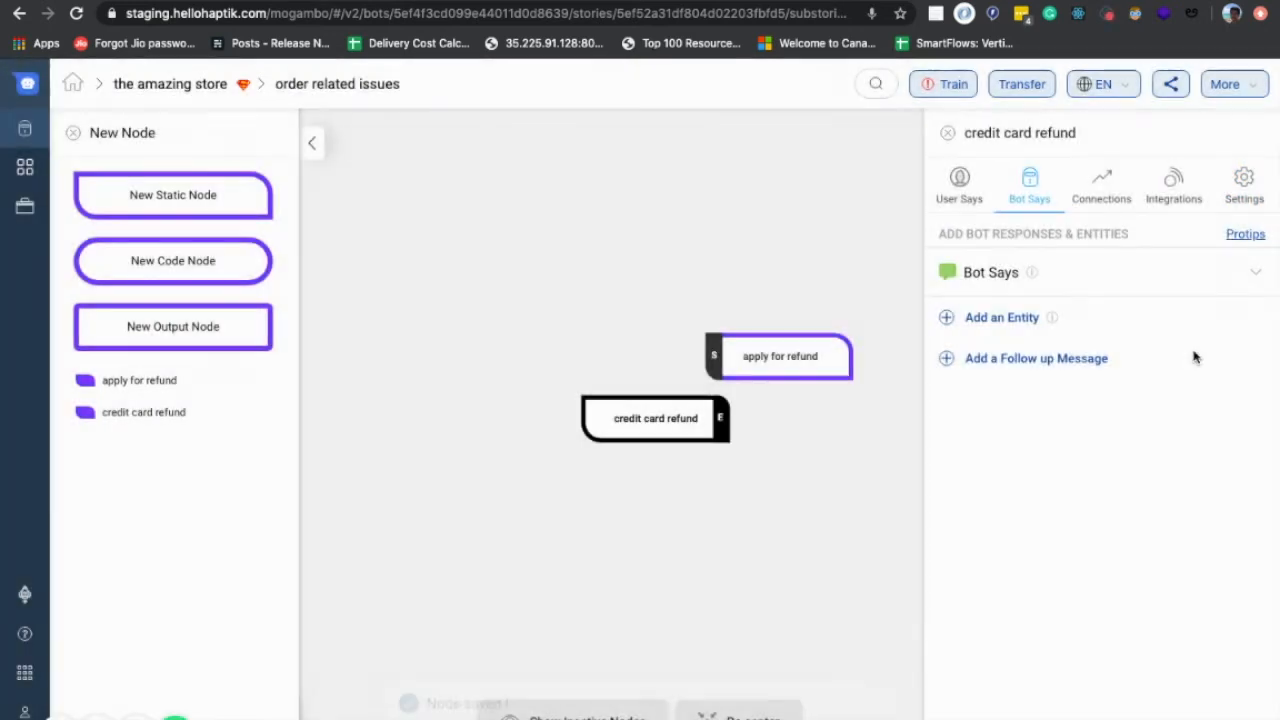
{"action": "left_click", "coordinate": [1021, 284]}
{"action": "left_click", "coordinate": [1028, 316]}
{"action": "left_click", "coordinate": [1007, 323]}
{"action": "left_click", "coordinate": [1041, 212]}
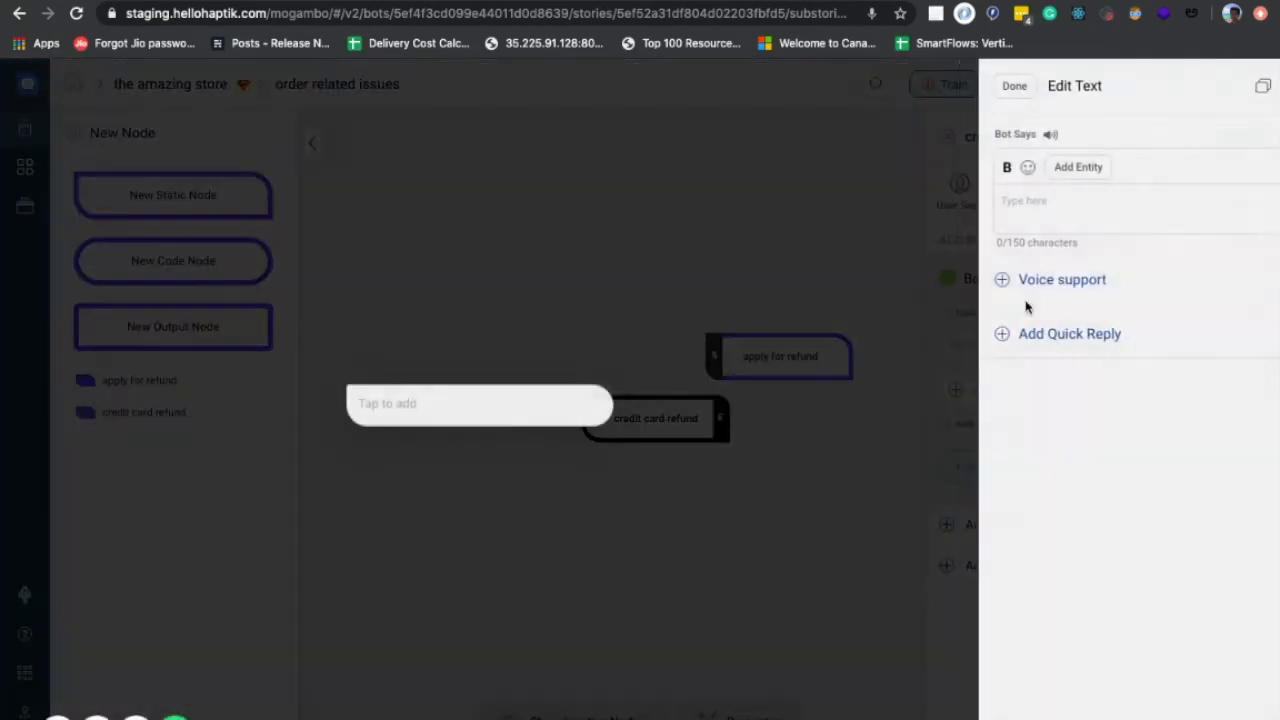
{"action": "left_click", "coordinate": [1015, 208]}
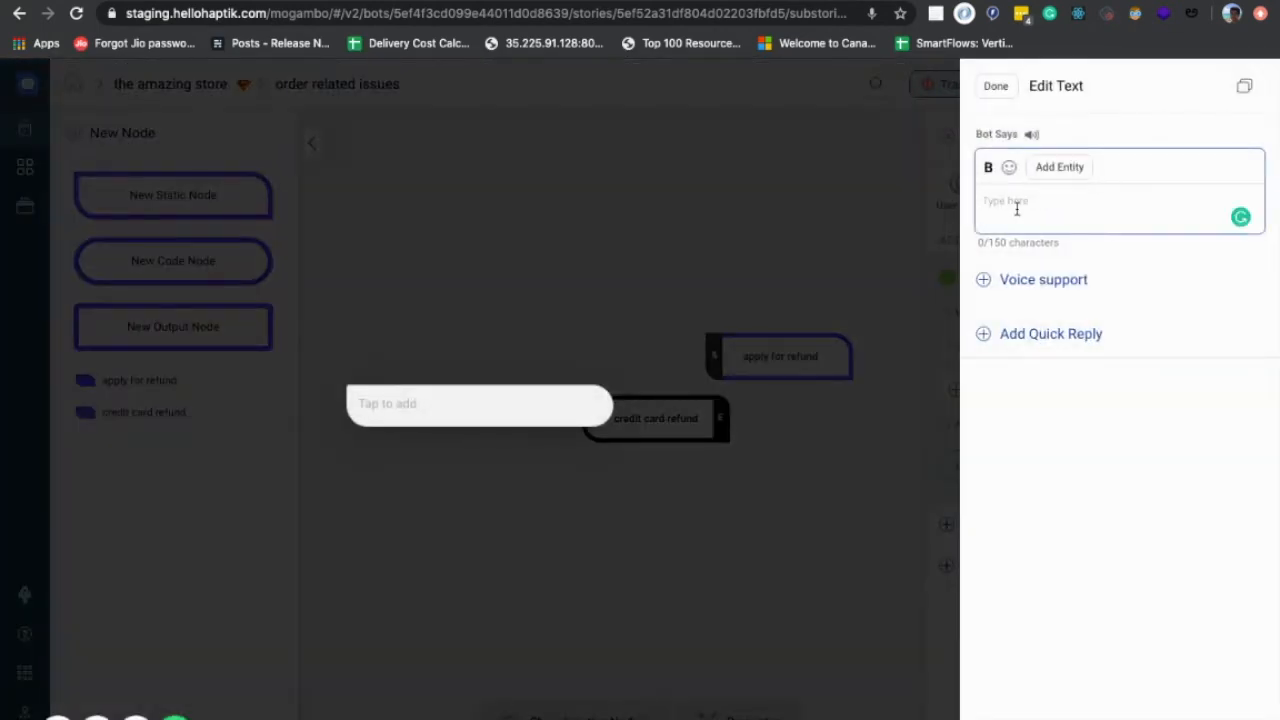
{"action": "type", "text": "Sure!"}
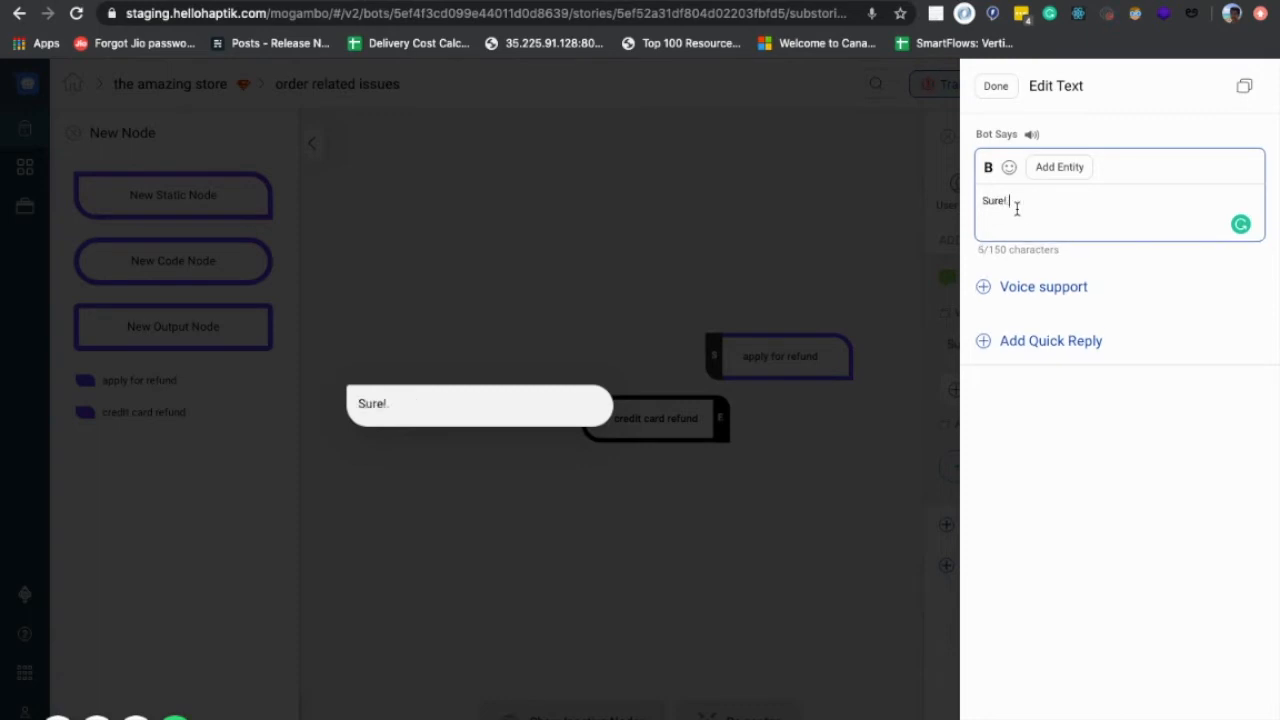
{"action": "type", "text": "an "}
{"action": "type", "text": "n"}
{"action": "key", "text": "BackSpace"}
{"action": "key", "text": "BackSpace"}
{"action": "type", "text": "fund by going to "}
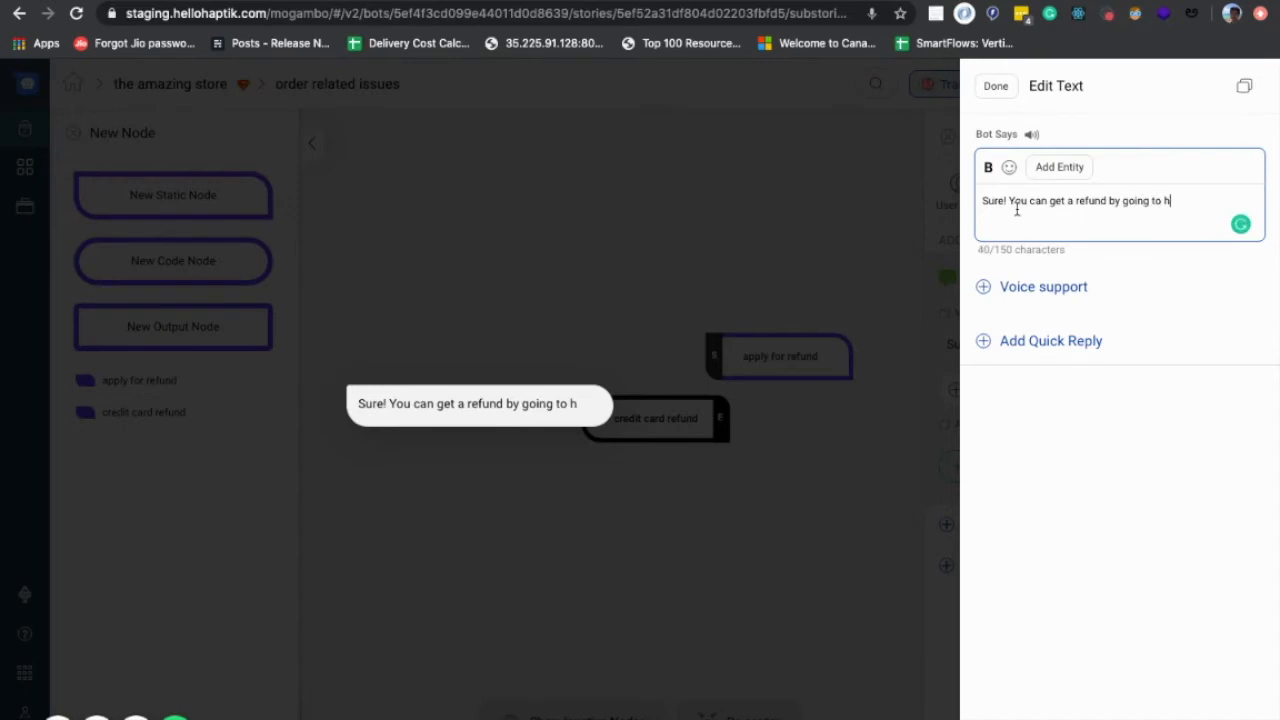
{"action": "type", "text": "https://a"}
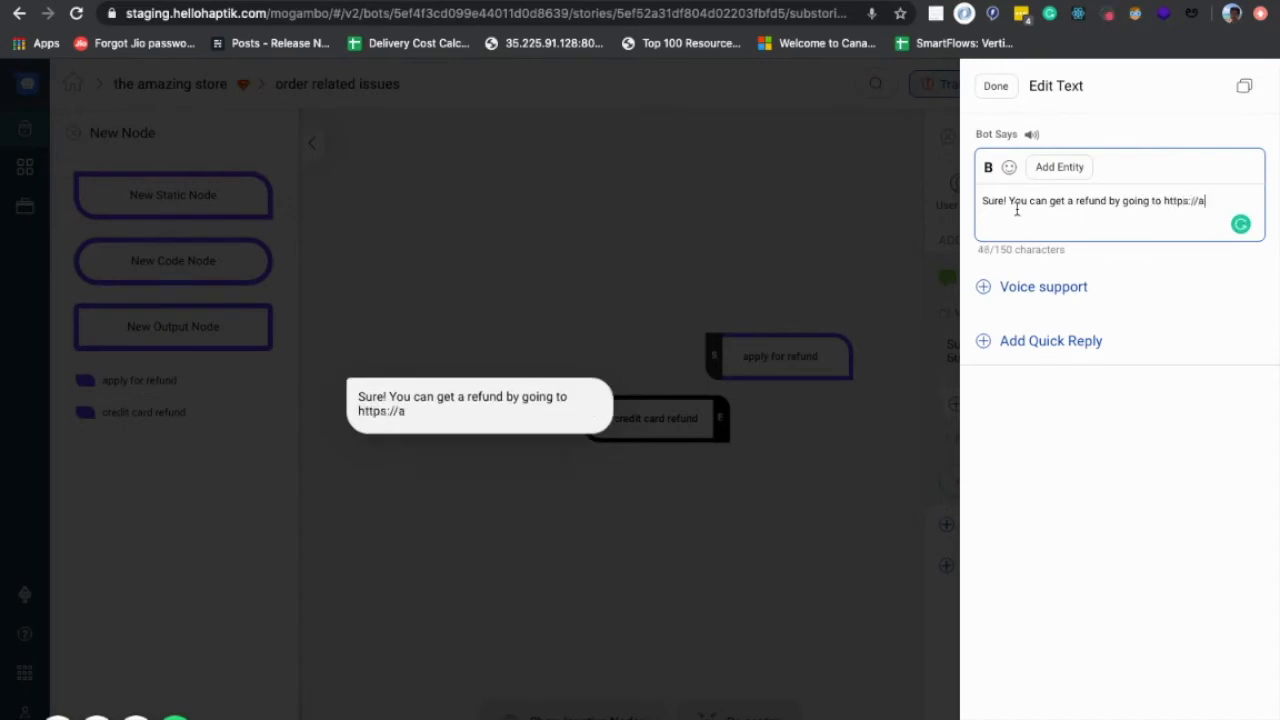
{"action": "type", "text": "mazingst"}
{"action": "type", "text": "o"}
{"action": "type", "text": "ore."}
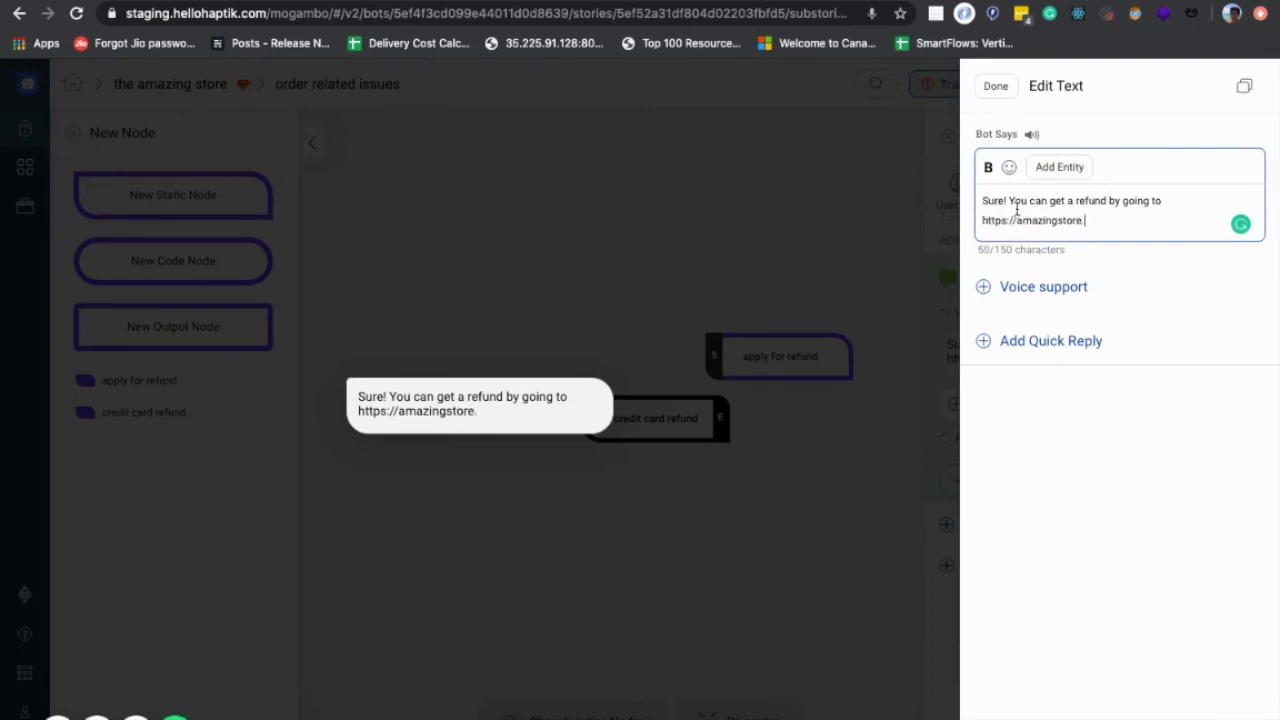
{"action": "type", "text": "com/refund"}
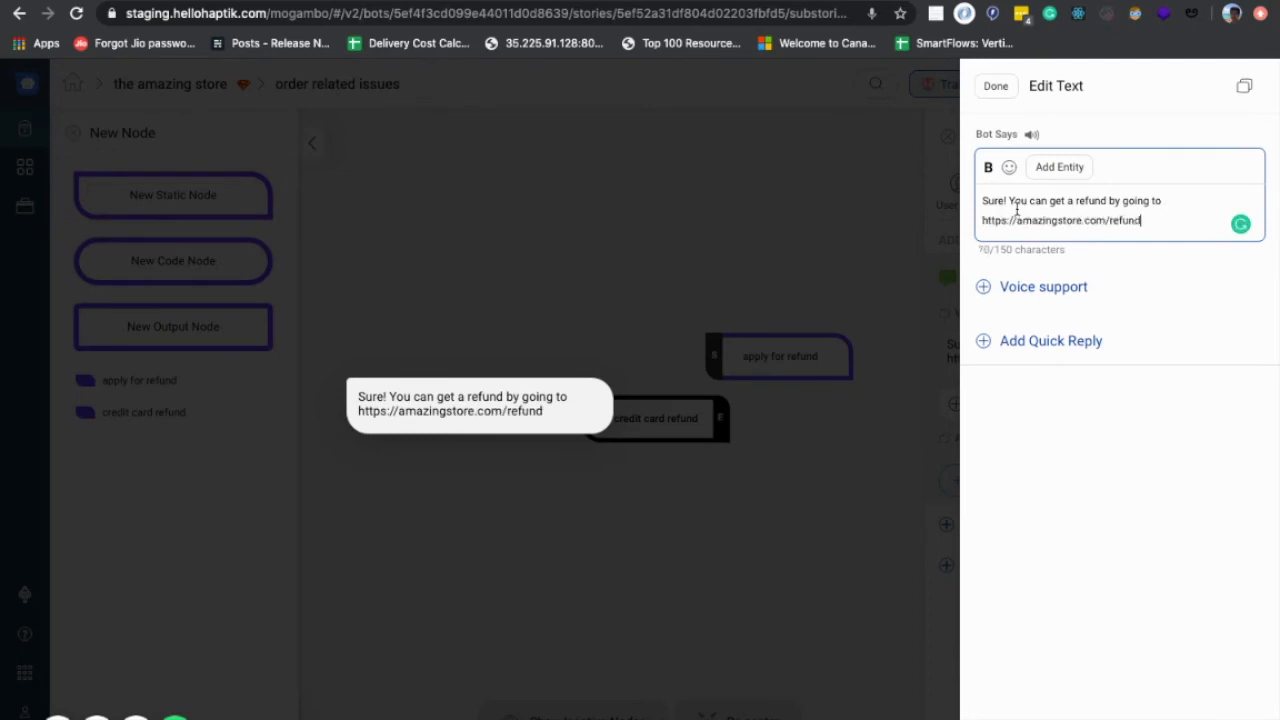
{"action": "type", "text": "s"}
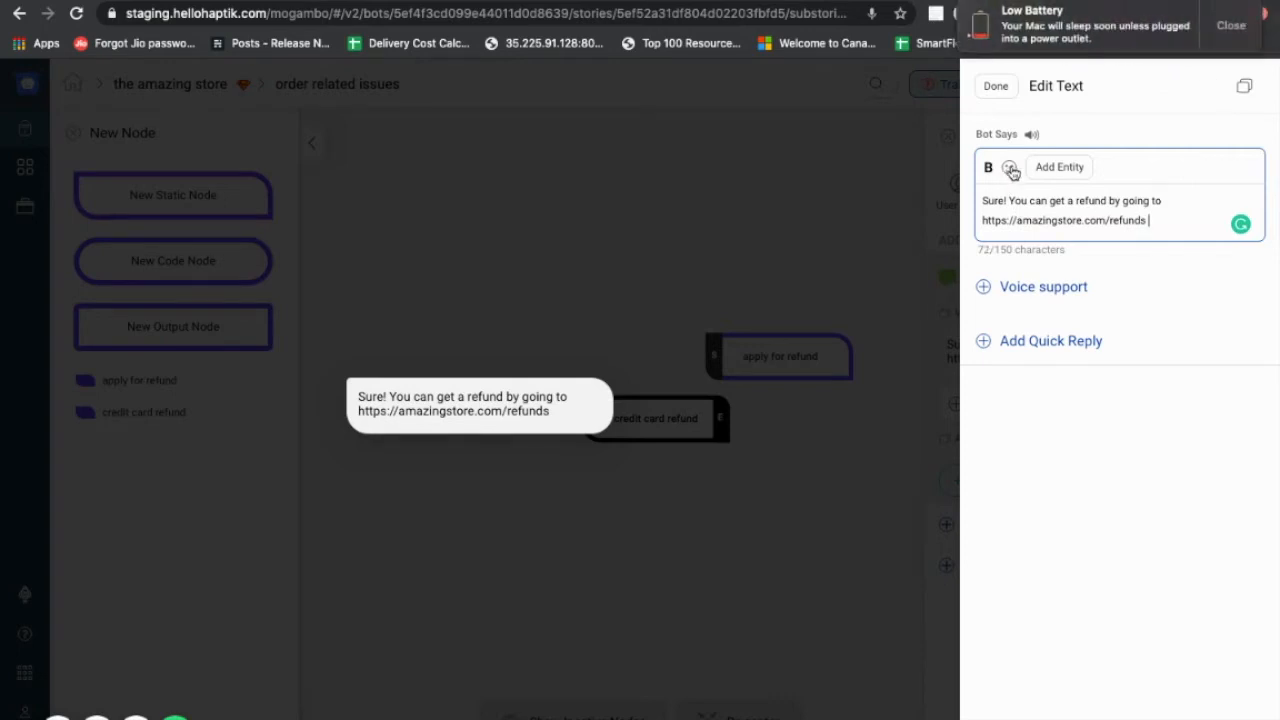
Step: Append a grinning face emoji to the refund response, finish editing the text and save the credit card refund node
{"action": "left_click", "coordinate": [1010, 169]}
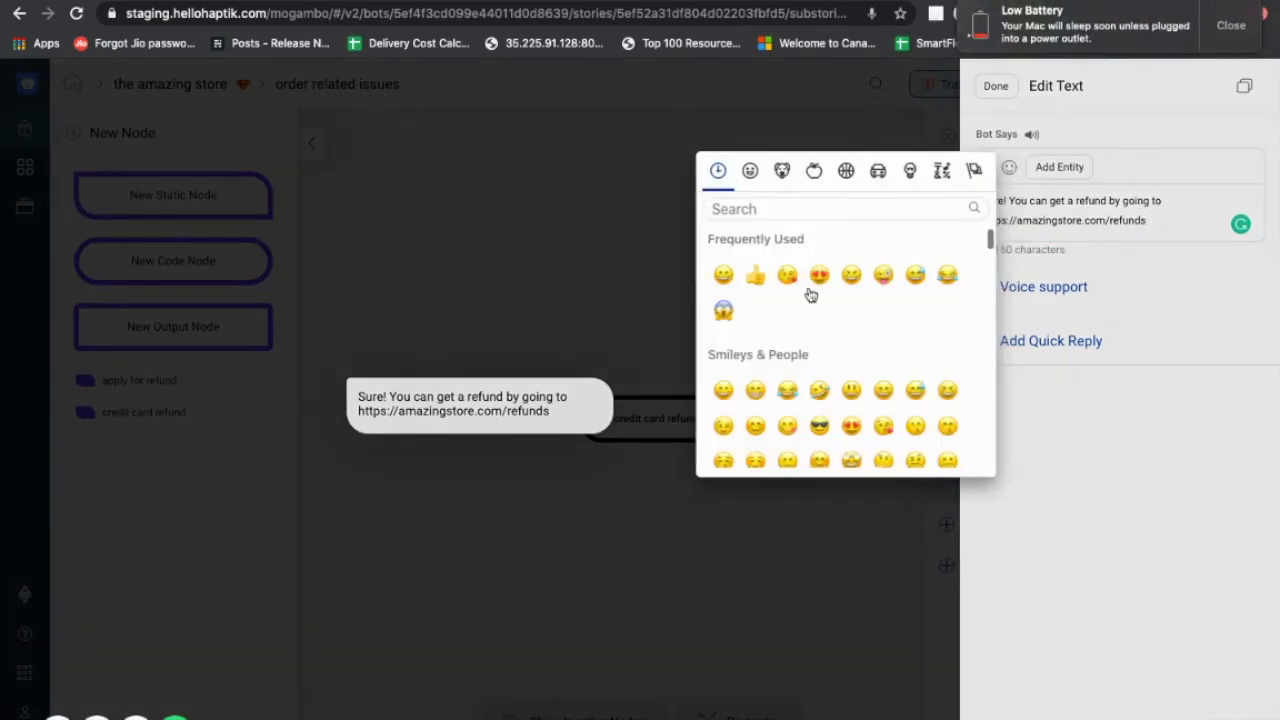
{"action": "left_click", "coordinate": [723, 276]}
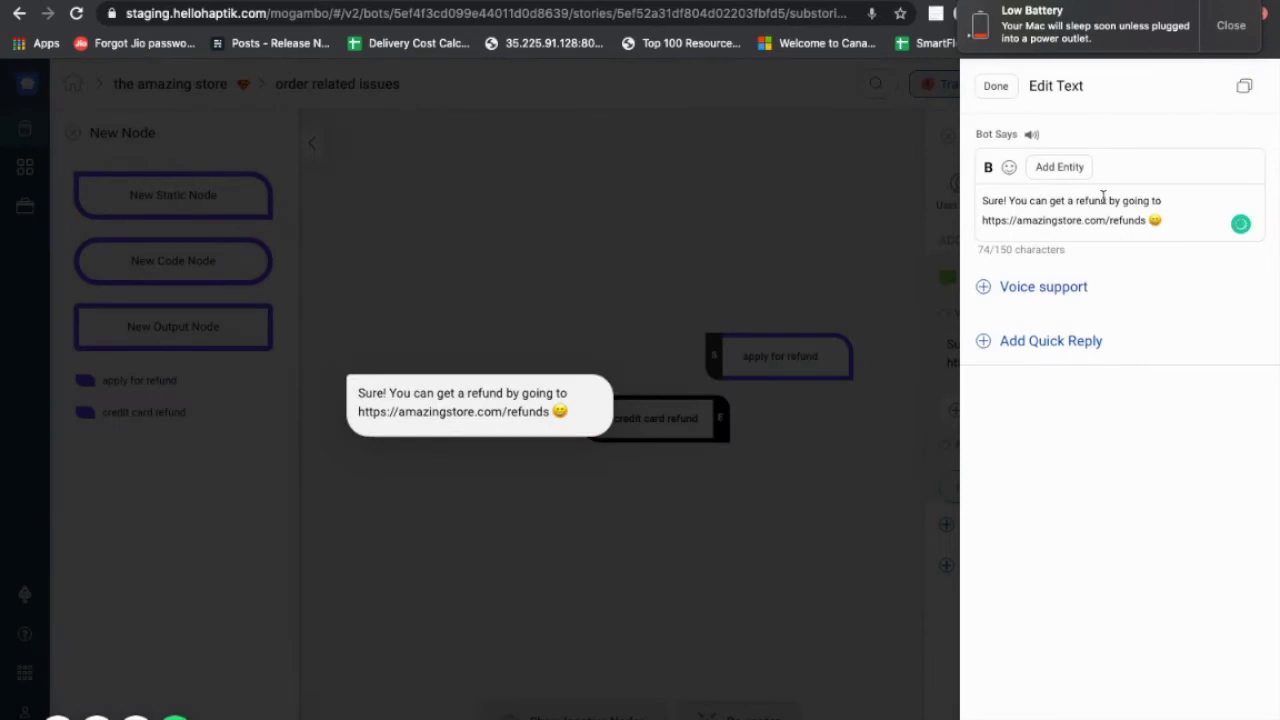
{"action": "left_click", "coordinate": [1001, 90]}
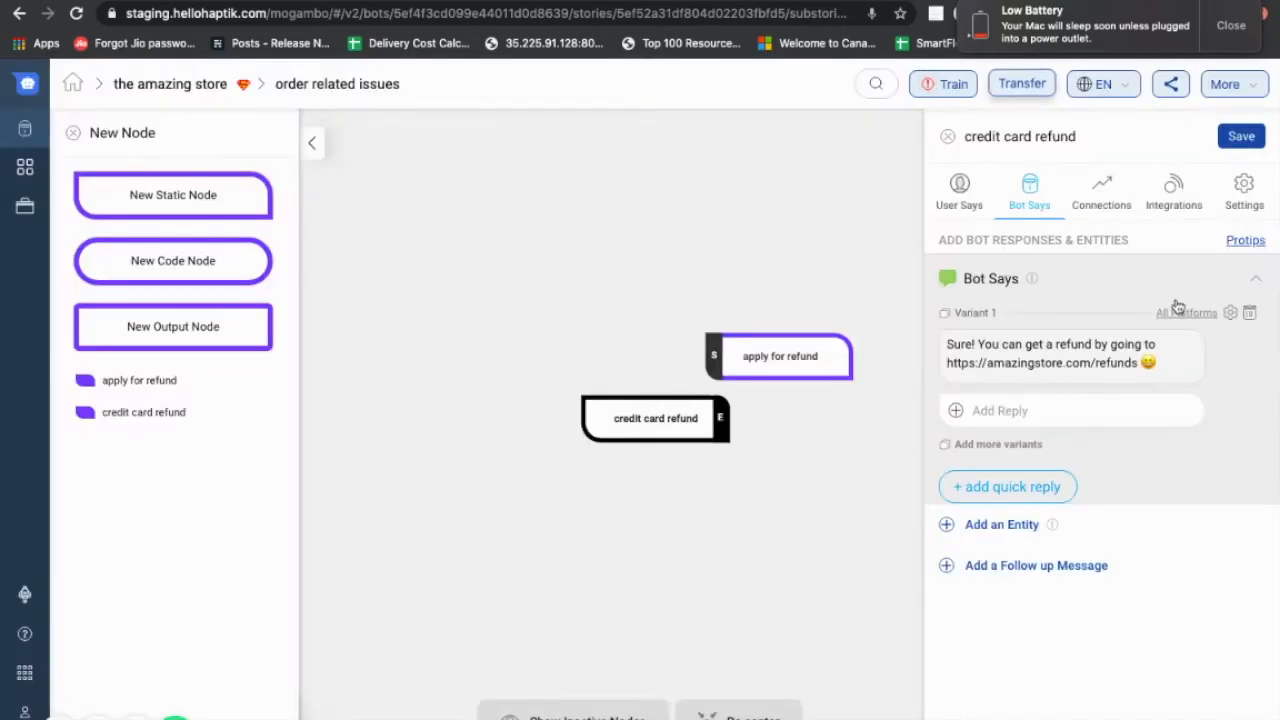
{"action": "left_click", "coordinate": [1241, 137]}
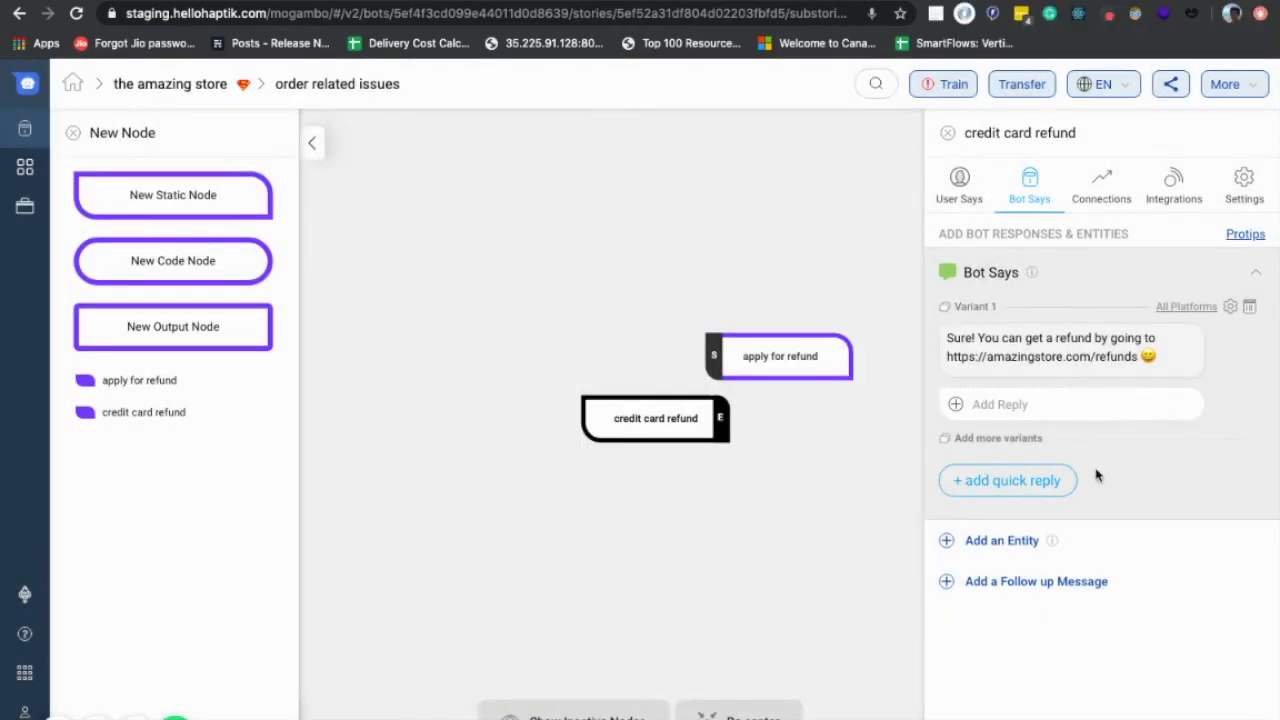
Step: Create a static node named "gift card refund" beside the credit card refund node, mark it as an end node and save it
{"action": "left_click", "coordinate": [947, 132]}
{"action": "left_click_drag", "start_coordinate": [200, 186], "coordinate": [885, 421]}
{"action": "left_click", "coordinate": [1046, 254]}
{"action": "type", "text": "gift card refund"}
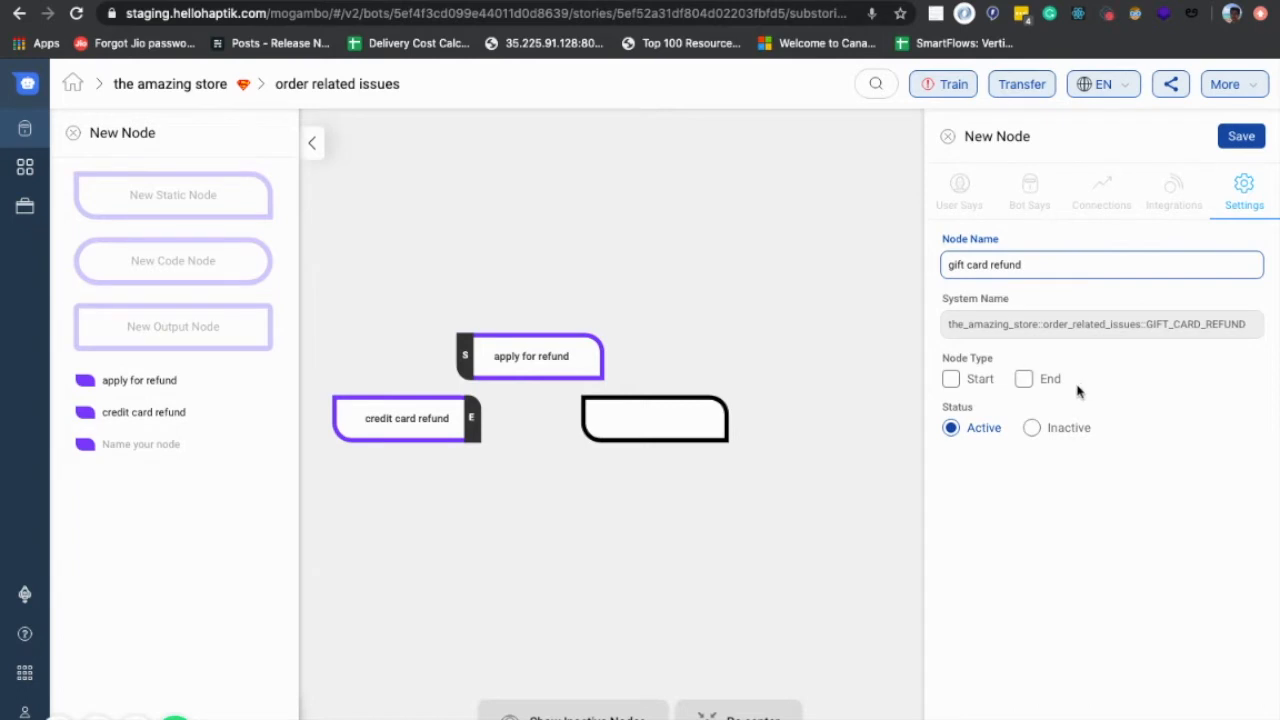
{"action": "left_click", "coordinate": [1024, 380]}
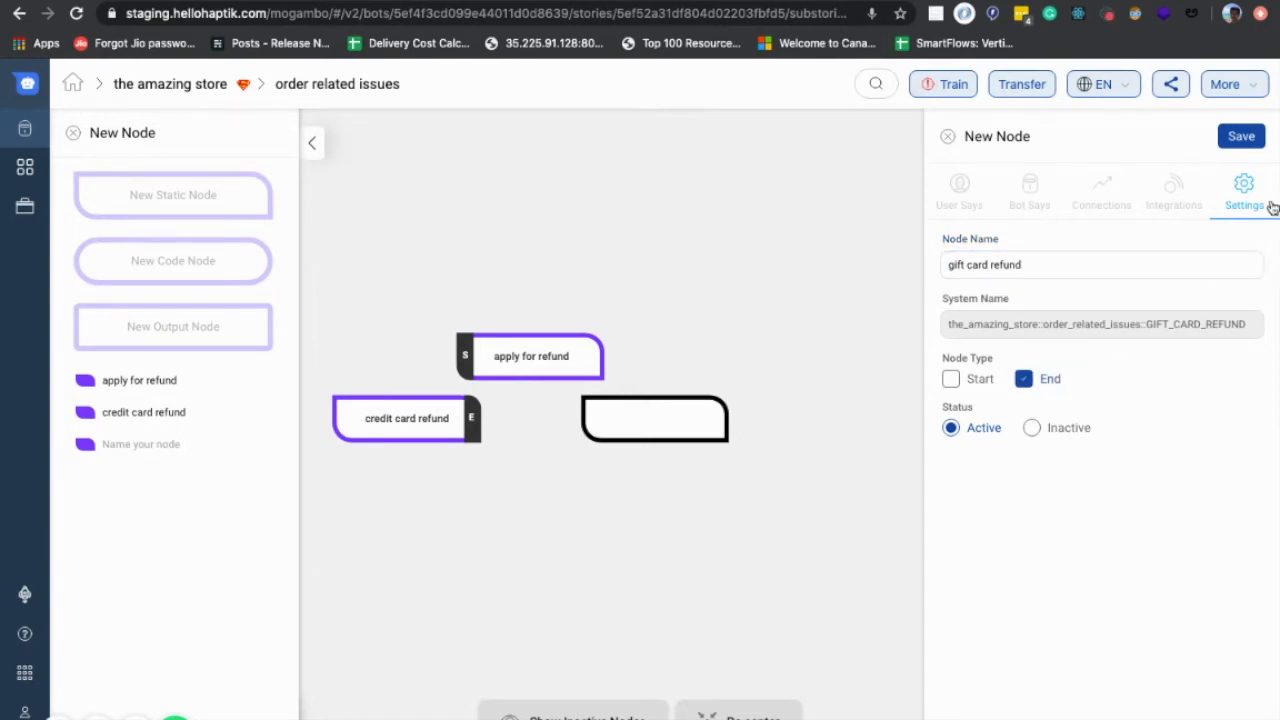
{"action": "left_click", "coordinate": [1248, 138]}
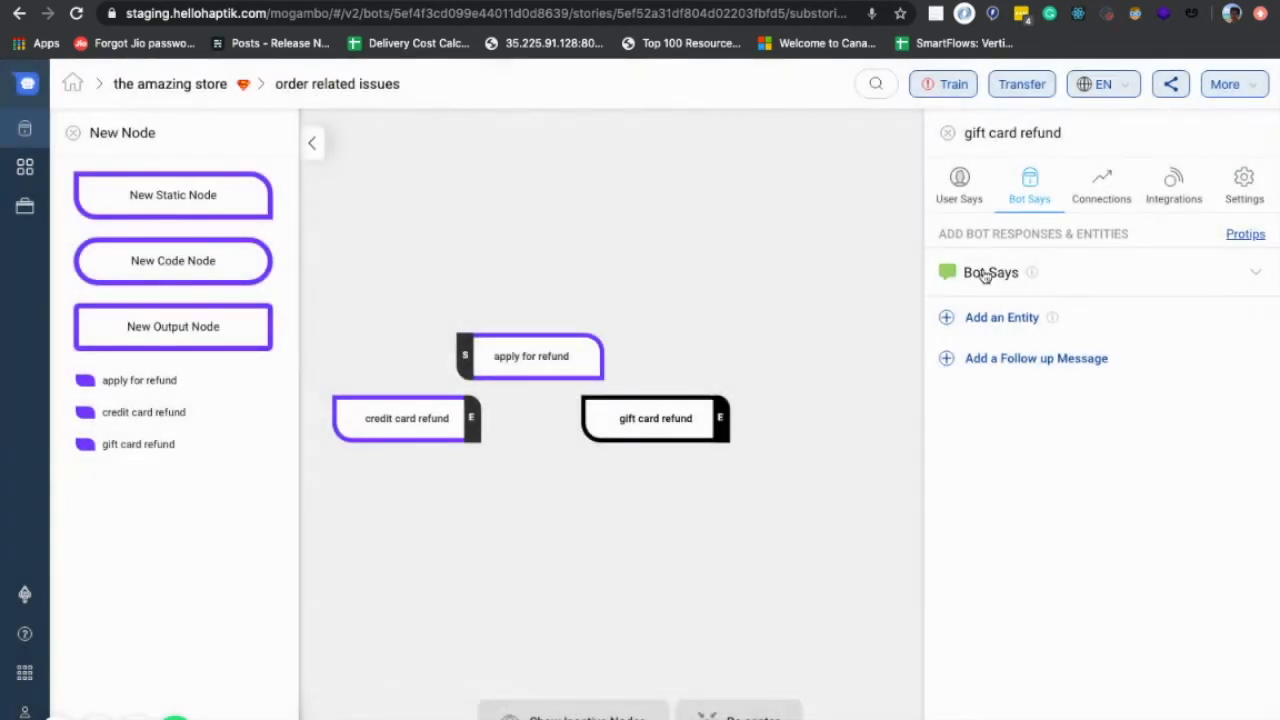
Step: Add the text response "Sorry. We do not offer refunds for Gift card purchases. 😔" to the gift card refund node and save the node
{"action": "left_click", "coordinate": [985, 276]}
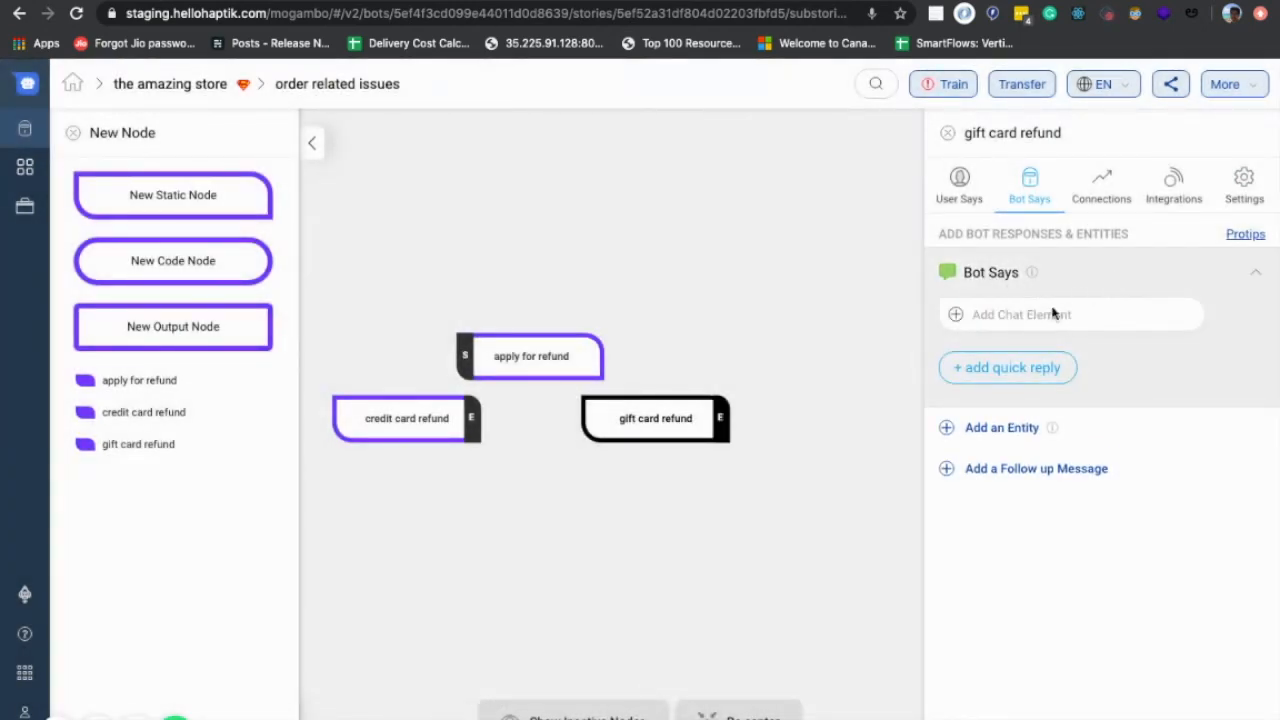
{"action": "left_click", "coordinate": [1055, 315]}
{"action": "left_click", "coordinate": [1057, 223]}
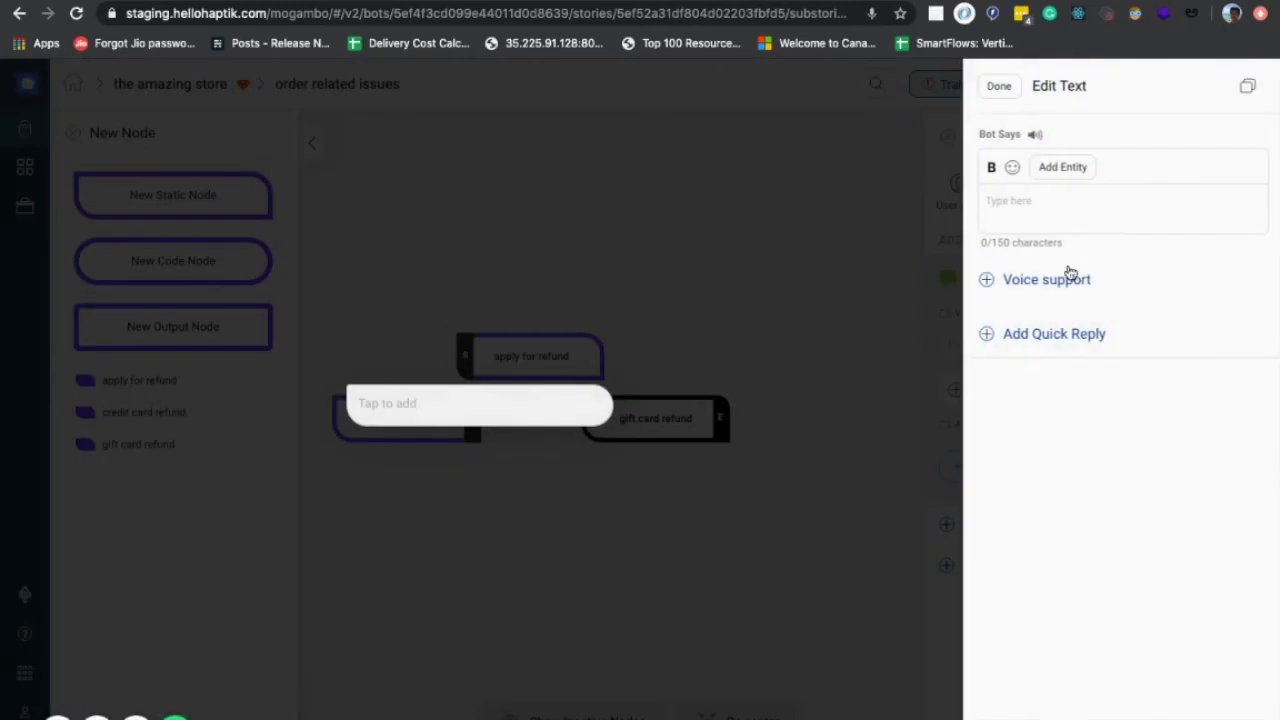
{"action": "left_click", "coordinate": [1021, 208]}
{"action": "type", "text": "Sorry"}
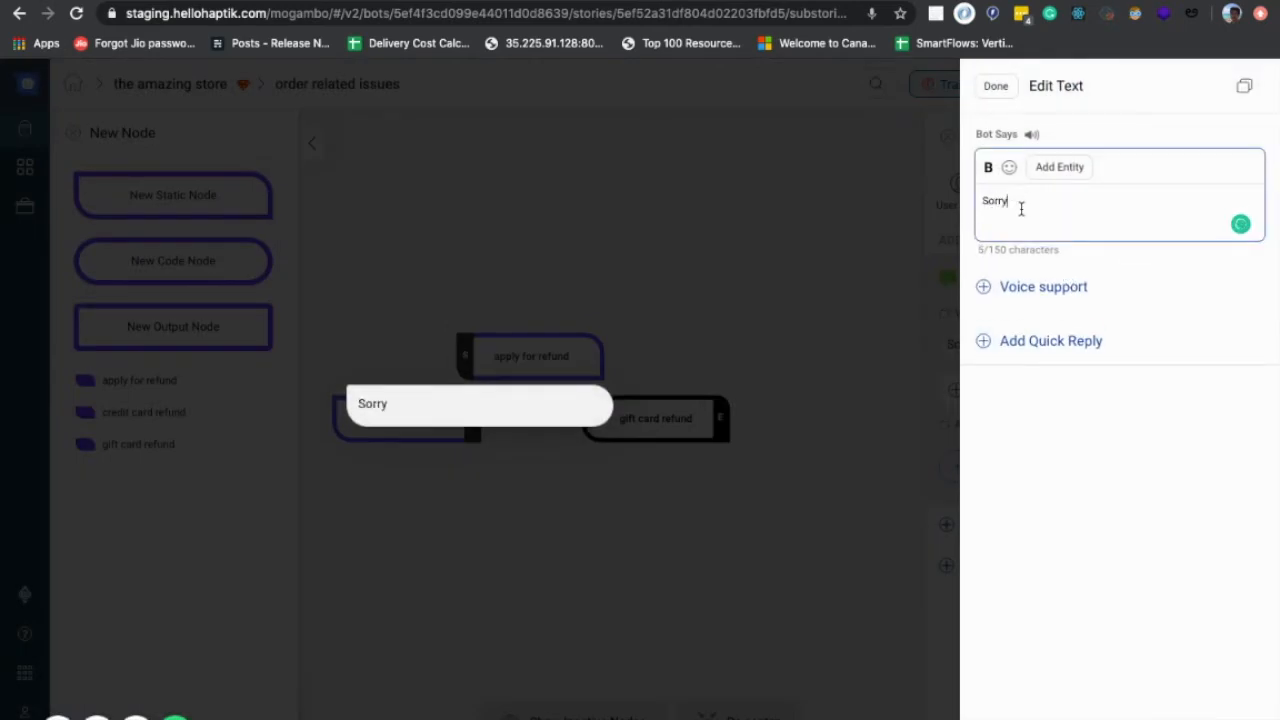
{"action": "type", "text": ". We do not offer"}
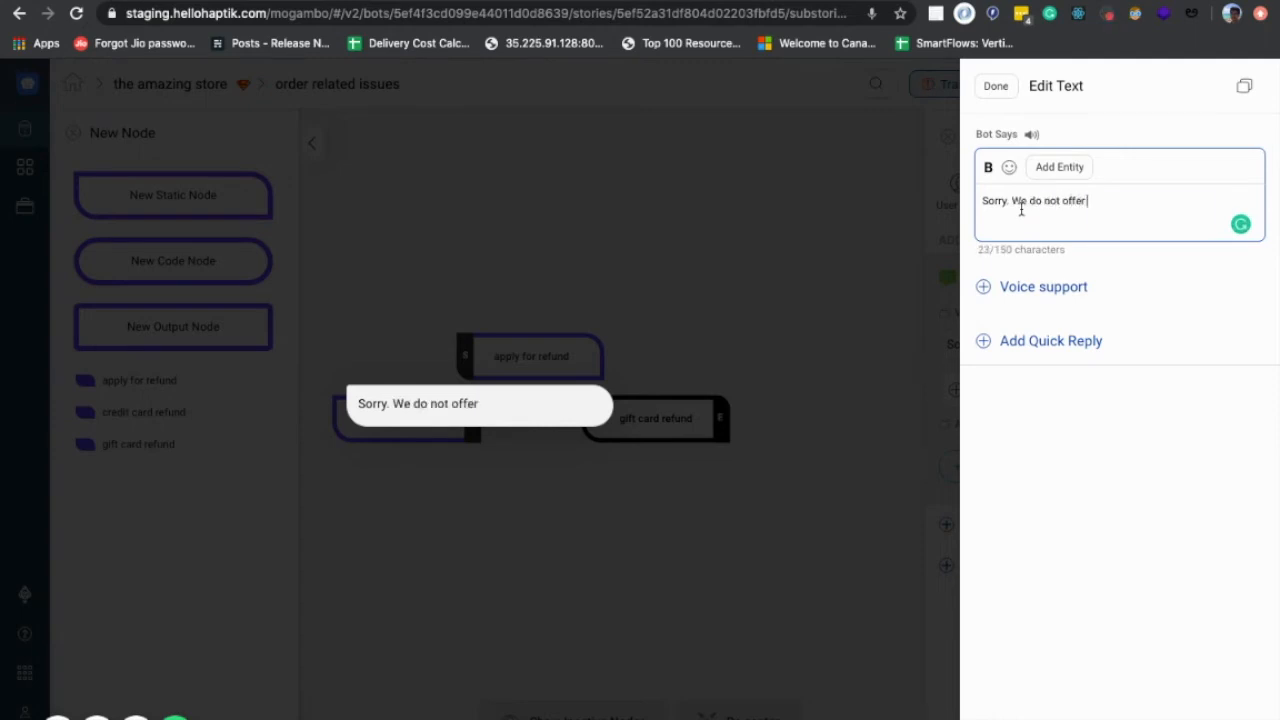
{"action": "type", "text": " refunds for Gift"}
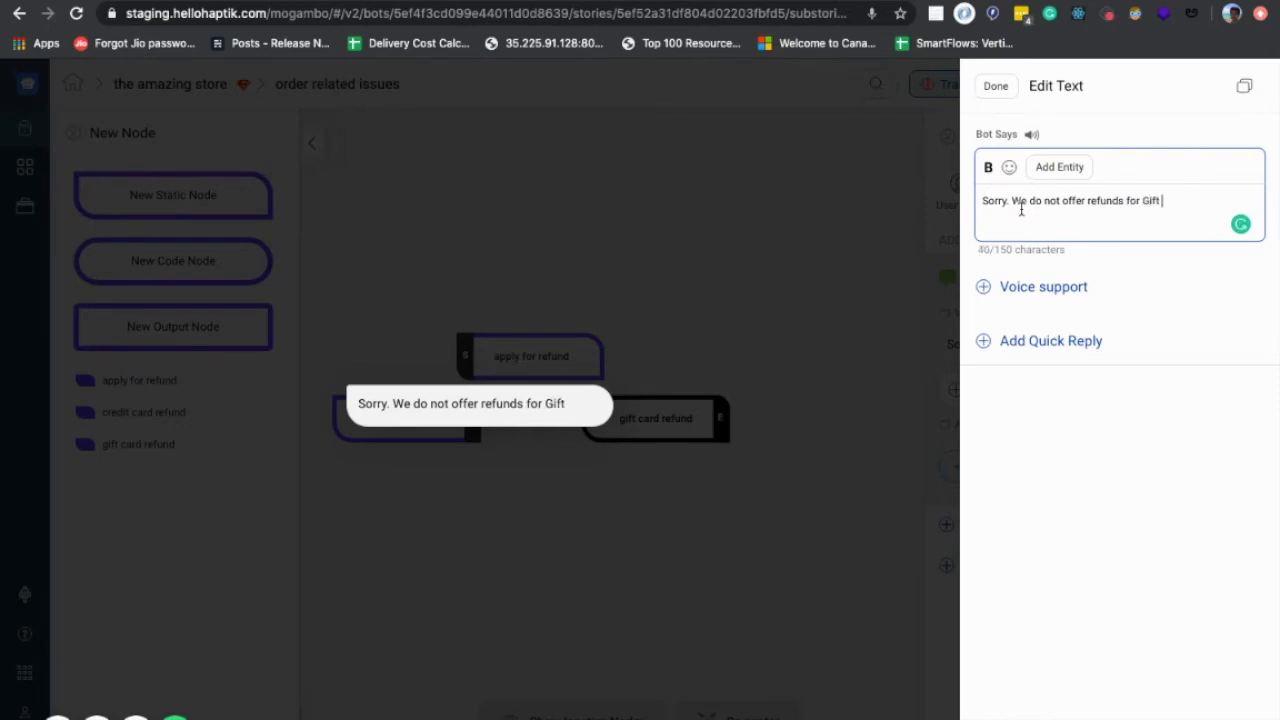
{"action": "type", "text": " card p"}
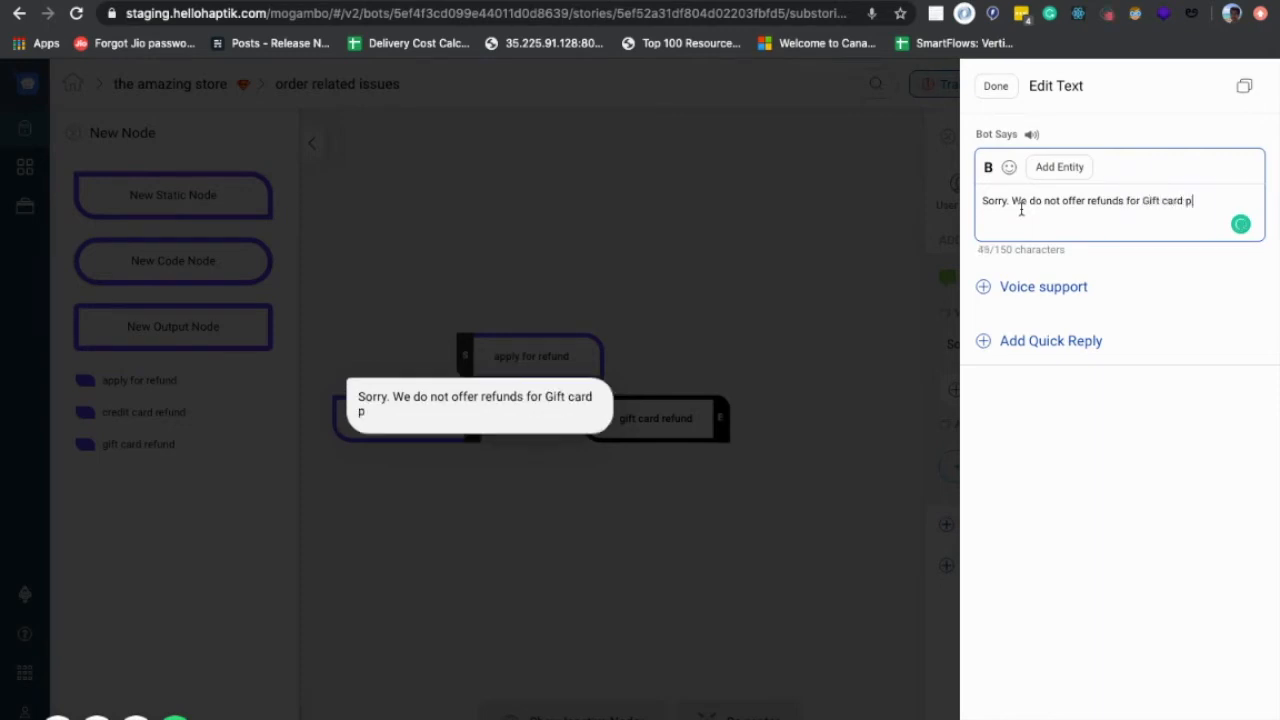
{"action": "type", "text": "urchases. 😔"}
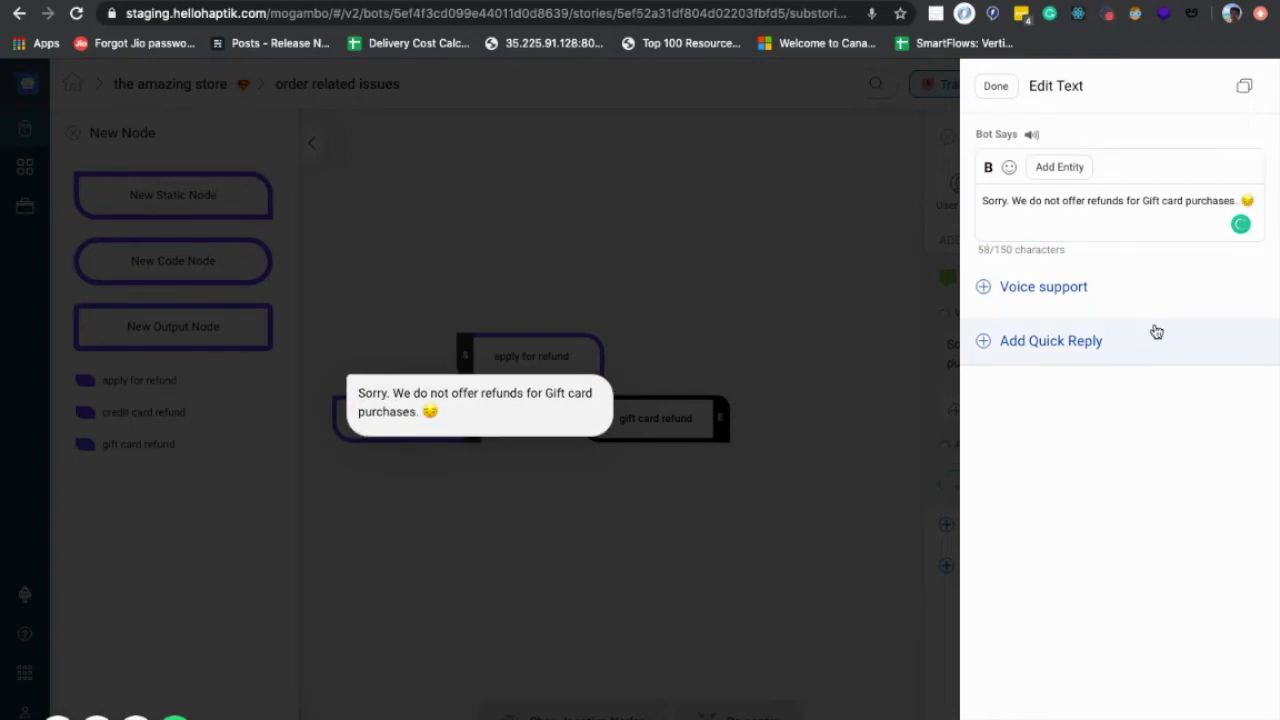
{"action": "left_click", "coordinate": [993, 90]}
{"action": "left_click", "coordinate": [1238, 138]}
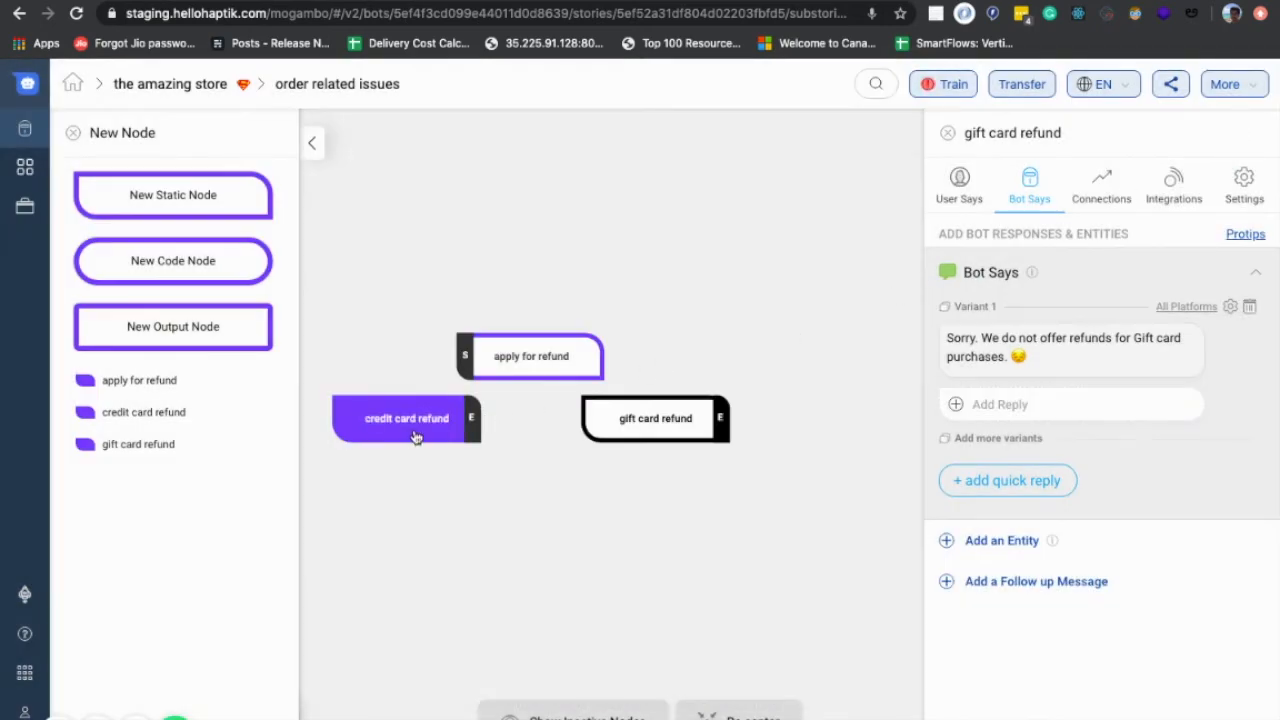
Step: Close the node details and move the credit card refund and gift card refund nodes further down below the apply for refund node
{"action": "left_click", "coordinate": [948, 132]}
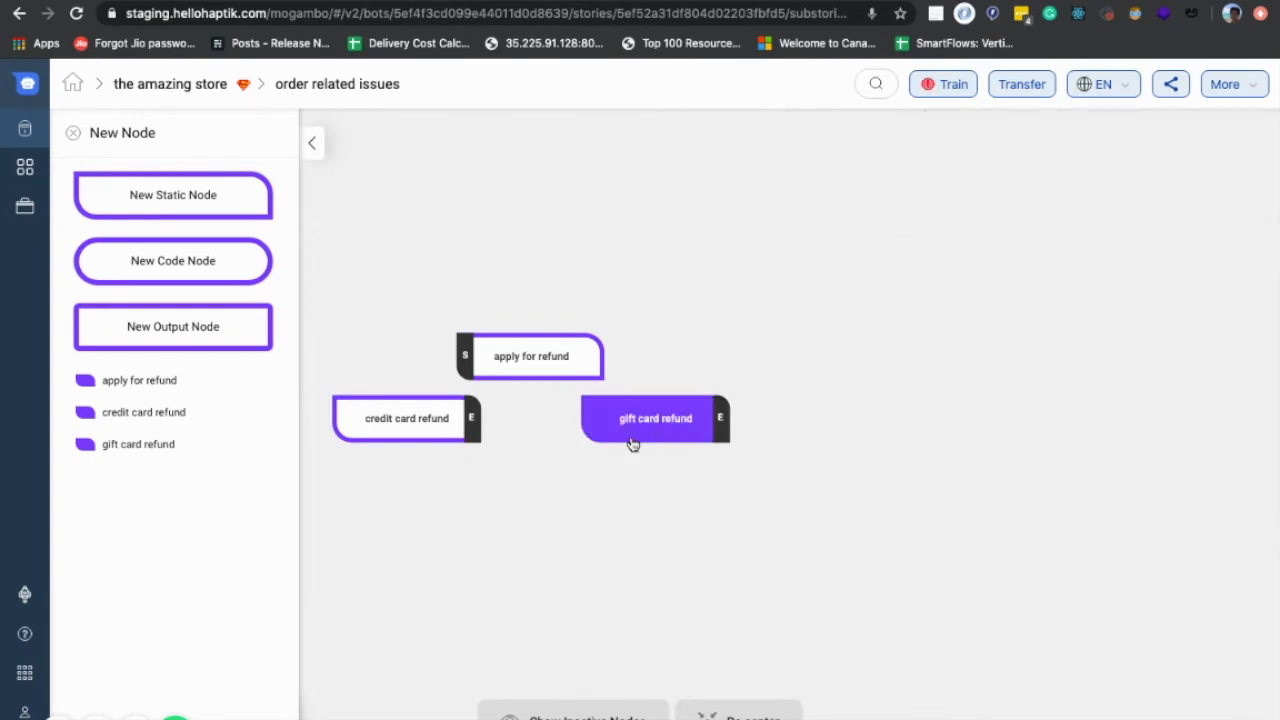
{"action": "left_click", "coordinate": [561, 351]}
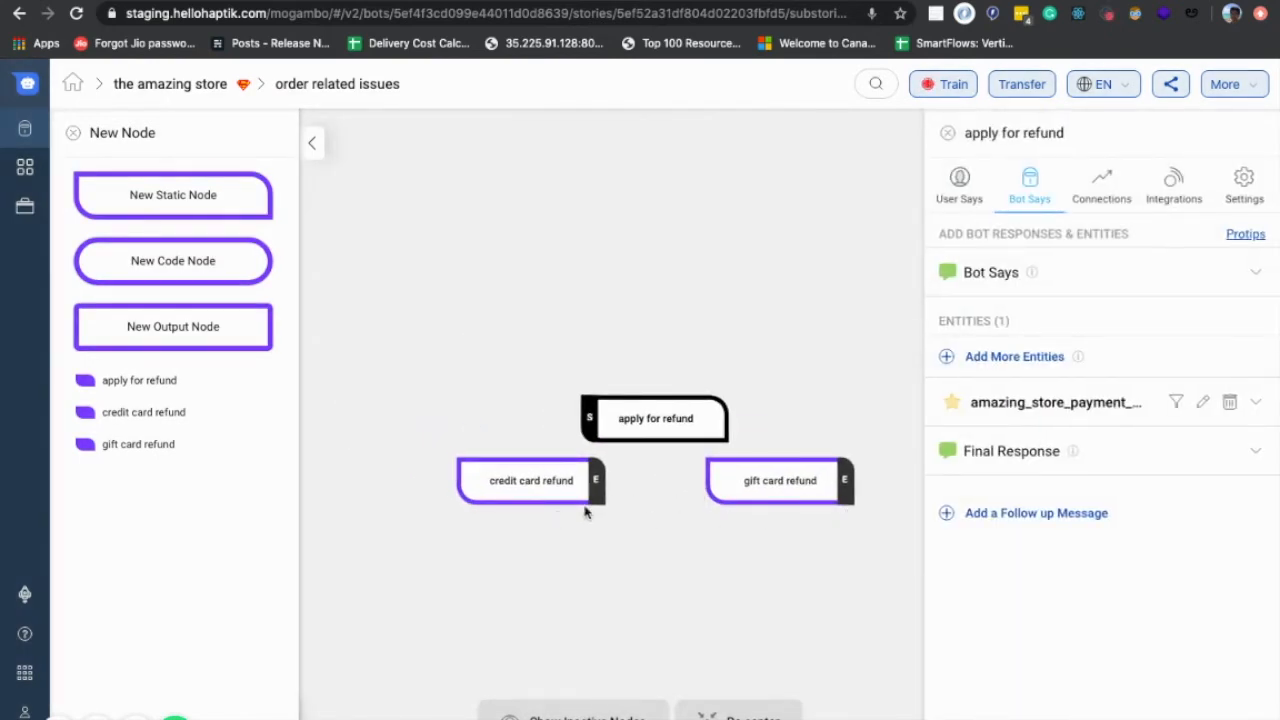
{"action": "left_click", "coordinate": [946, 132]}
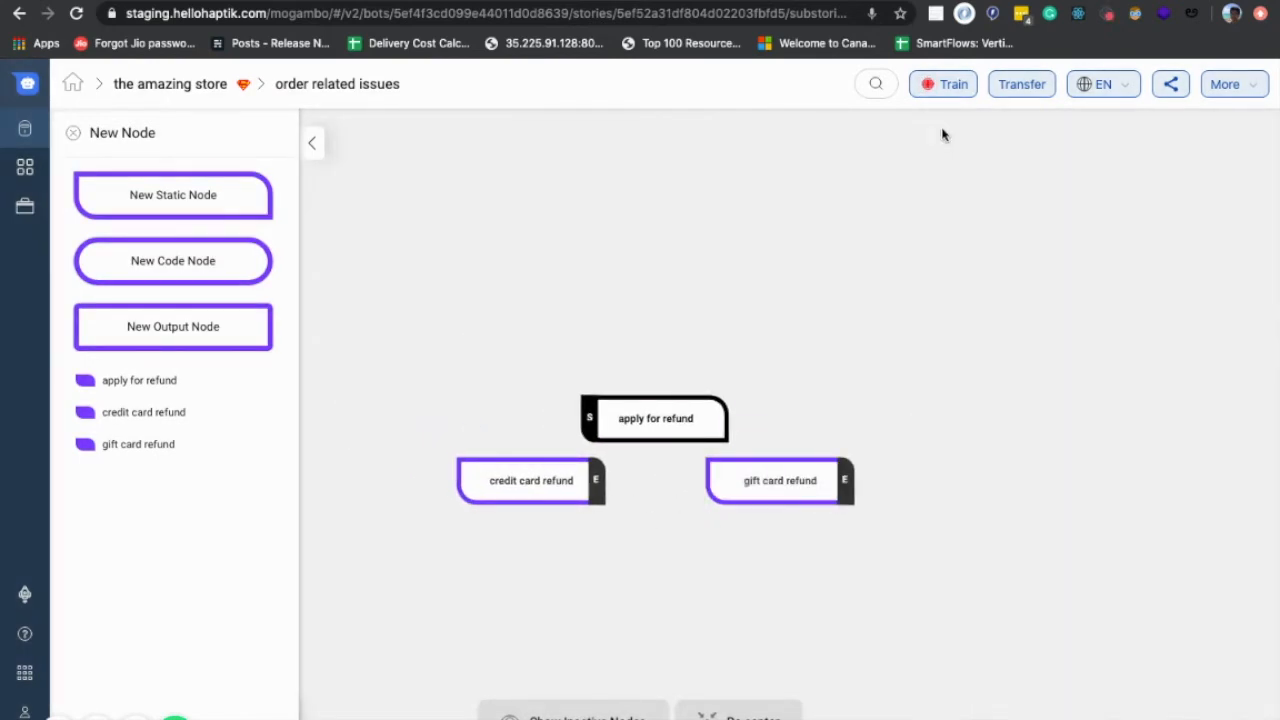
{"action": "left_click_drag", "start_coordinate": [537, 483], "coordinate": [532, 555]}
{"action": "left_click_drag", "start_coordinate": [767, 500], "coordinate": [771, 557]}
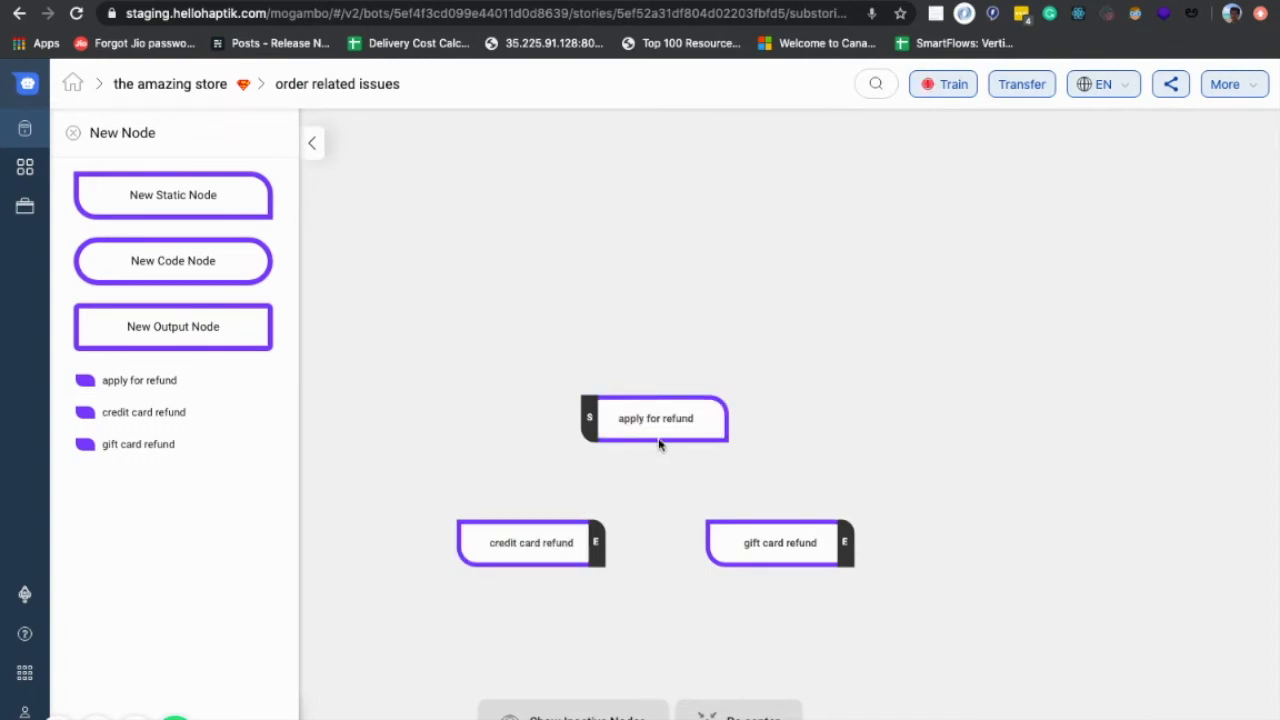
Step: Connect apply for refund to credit card refund via the amazing_store_payment_method entity value "Credit Card" and save the connection
{"action": "left_click_drag", "start_coordinate": [656, 440], "coordinate": [516, 553]}
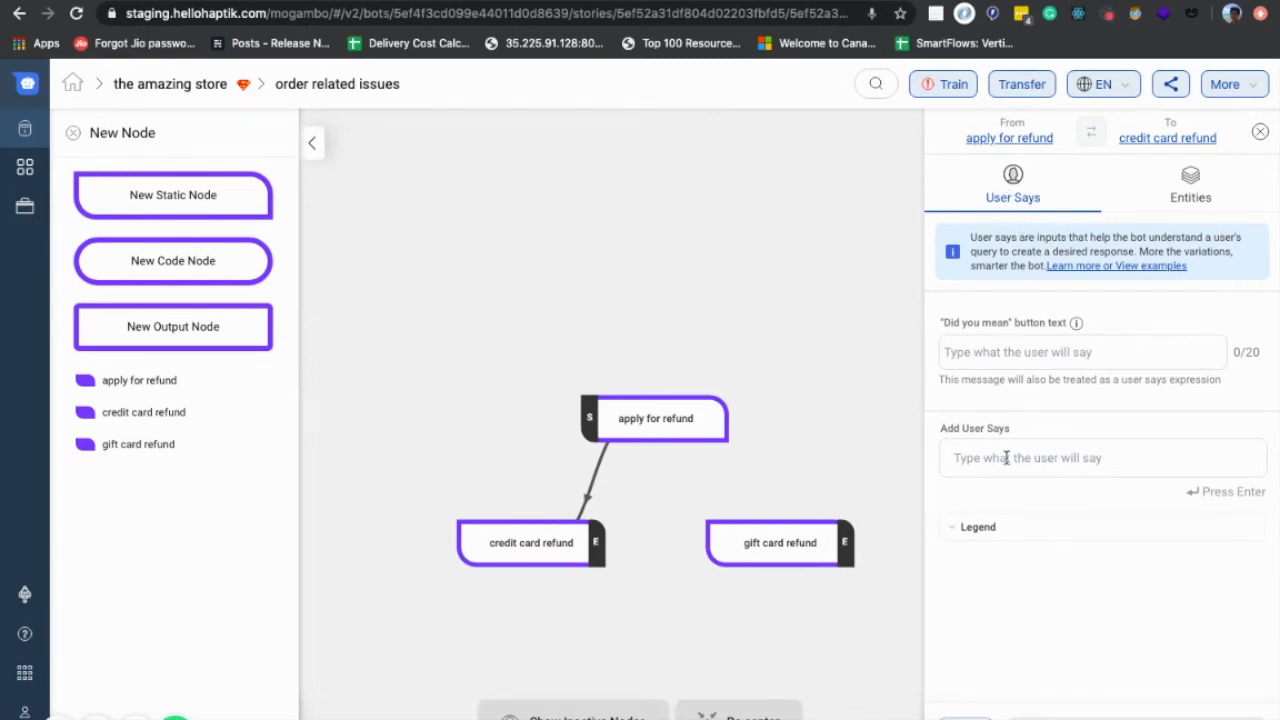
{"action": "left_click", "coordinate": [1193, 198]}
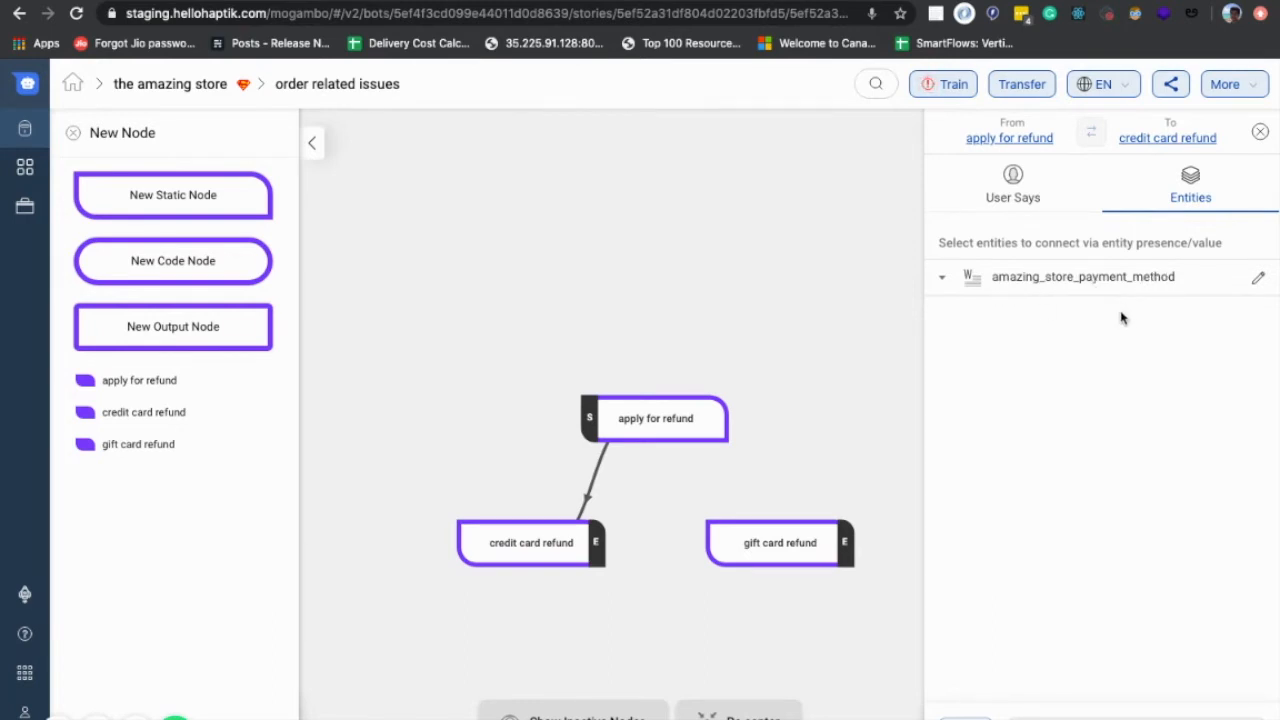
{"action": "left_click", "coordinate": [1053, 280]}
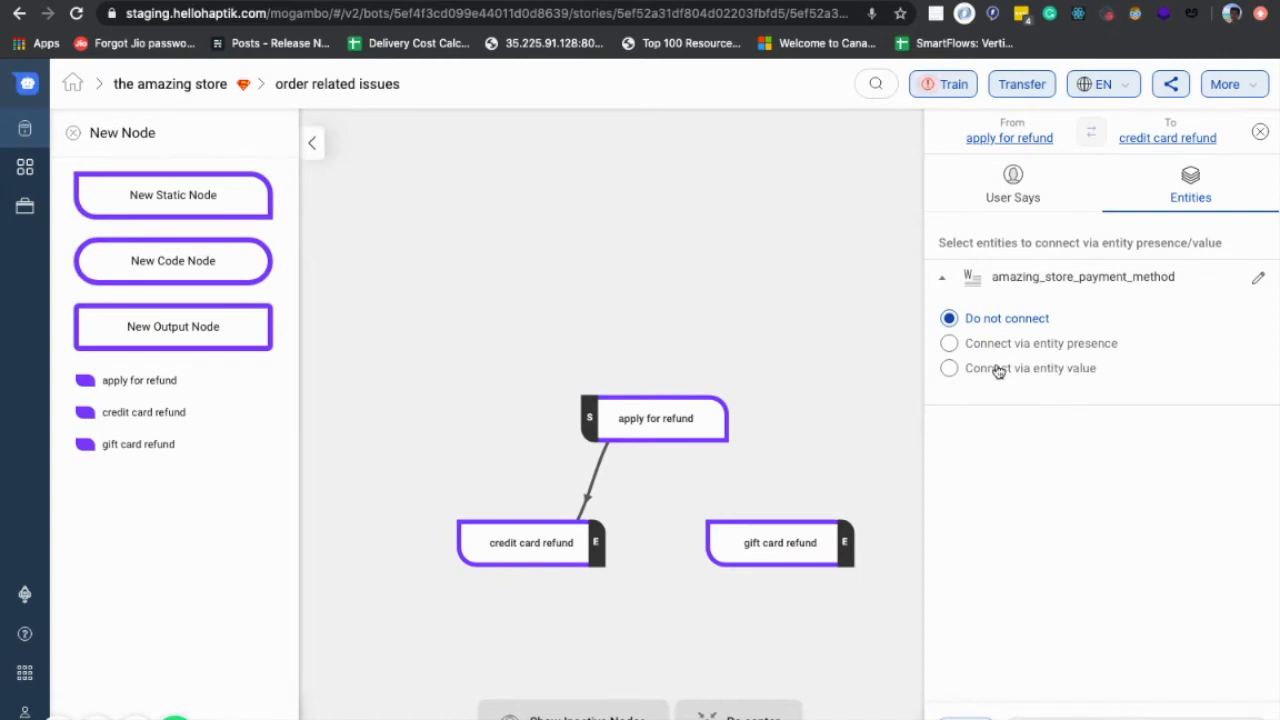
{"action": "left_click", "coordinate": [951, 369]}
{"action": "left_click", "coordinate": [983, 421]}
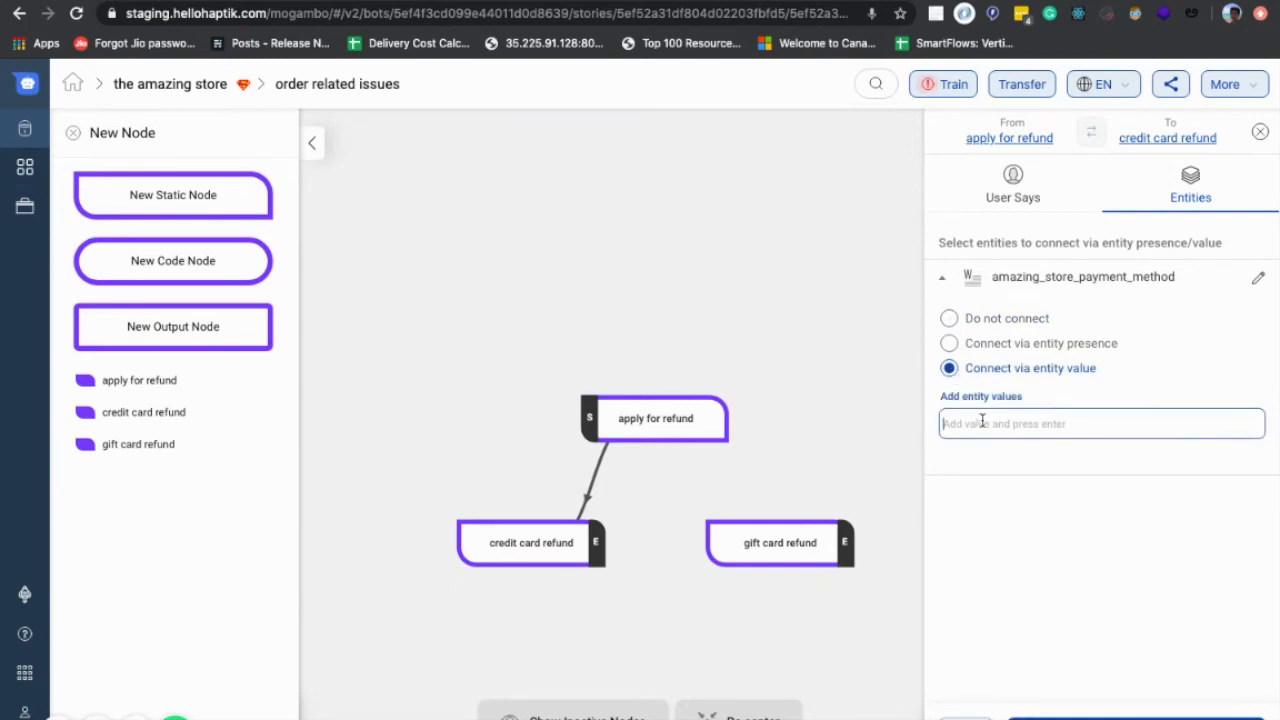
{"action": "type", "text": "credit Card"}
{"action": "key", "text": "Return"}
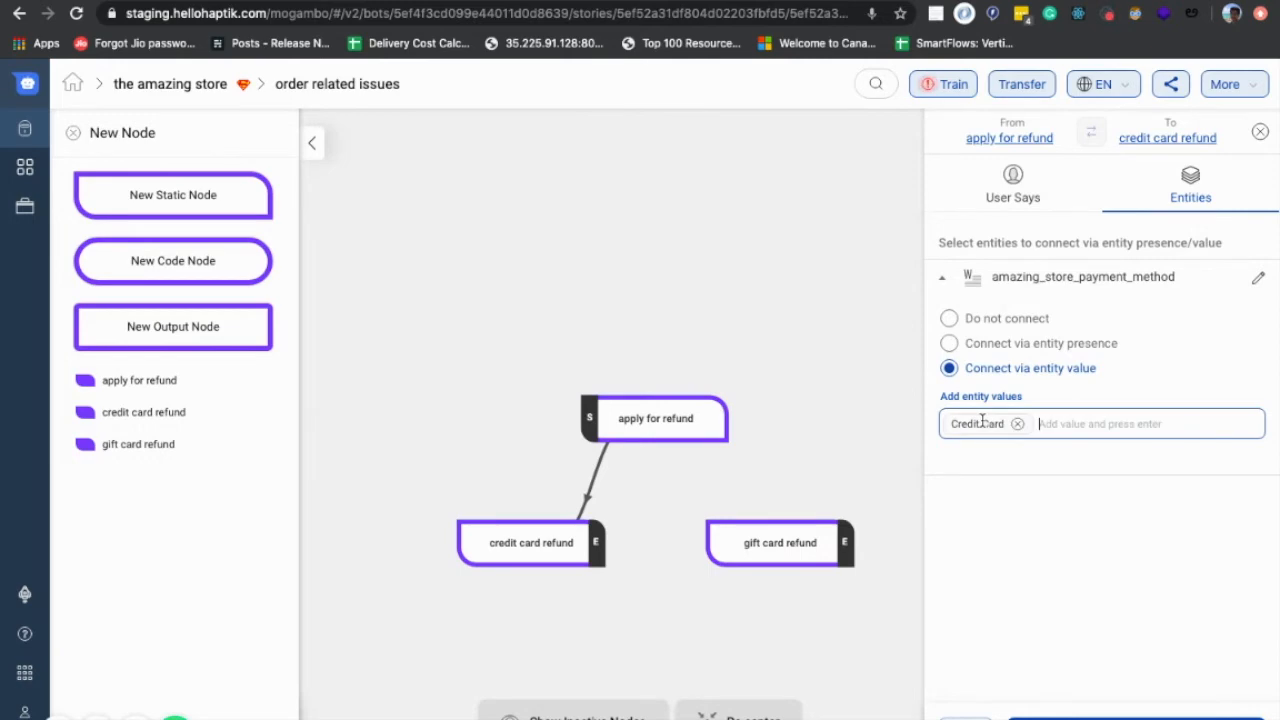
{"action": "left_click", "coordinate": [1160, 716]}
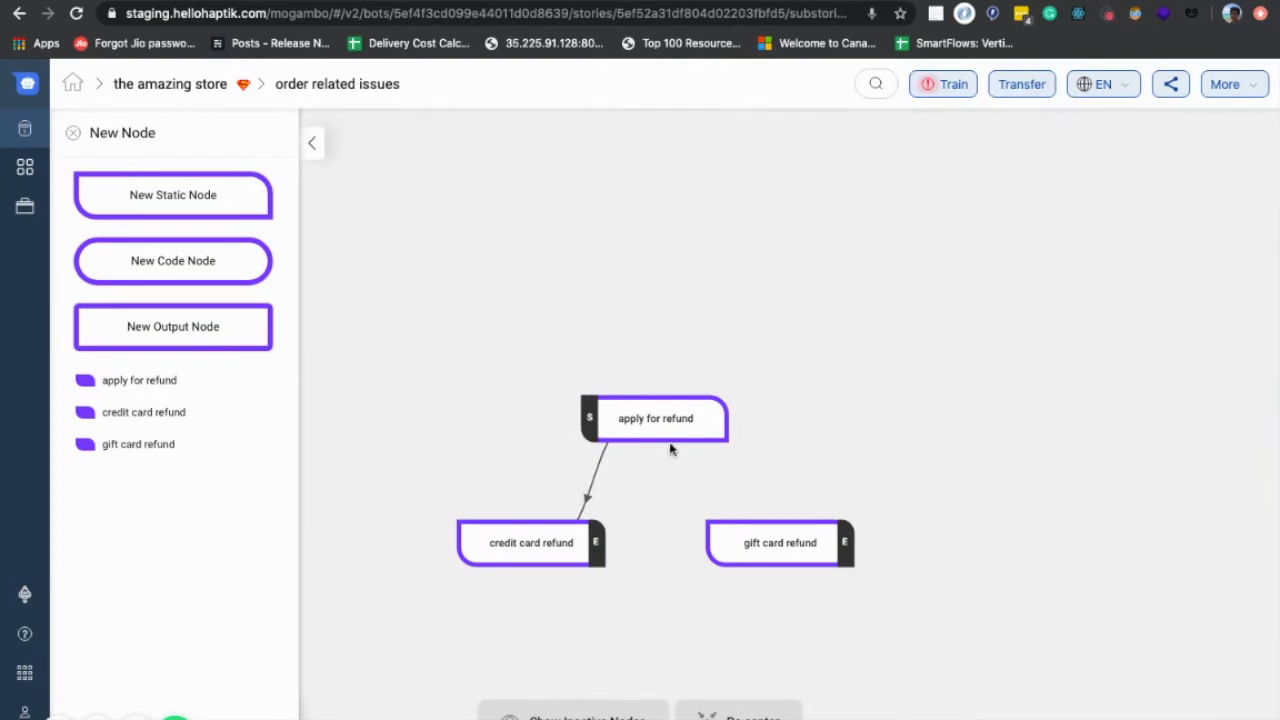
Step: Connect apply for refund to gift card refund via the amazing_store_payment_method entity value "Gift Card" and save the connection
{"action": "left_click_drag", "start_coordinate": [676, 438], "coordinate": [770, 542]}
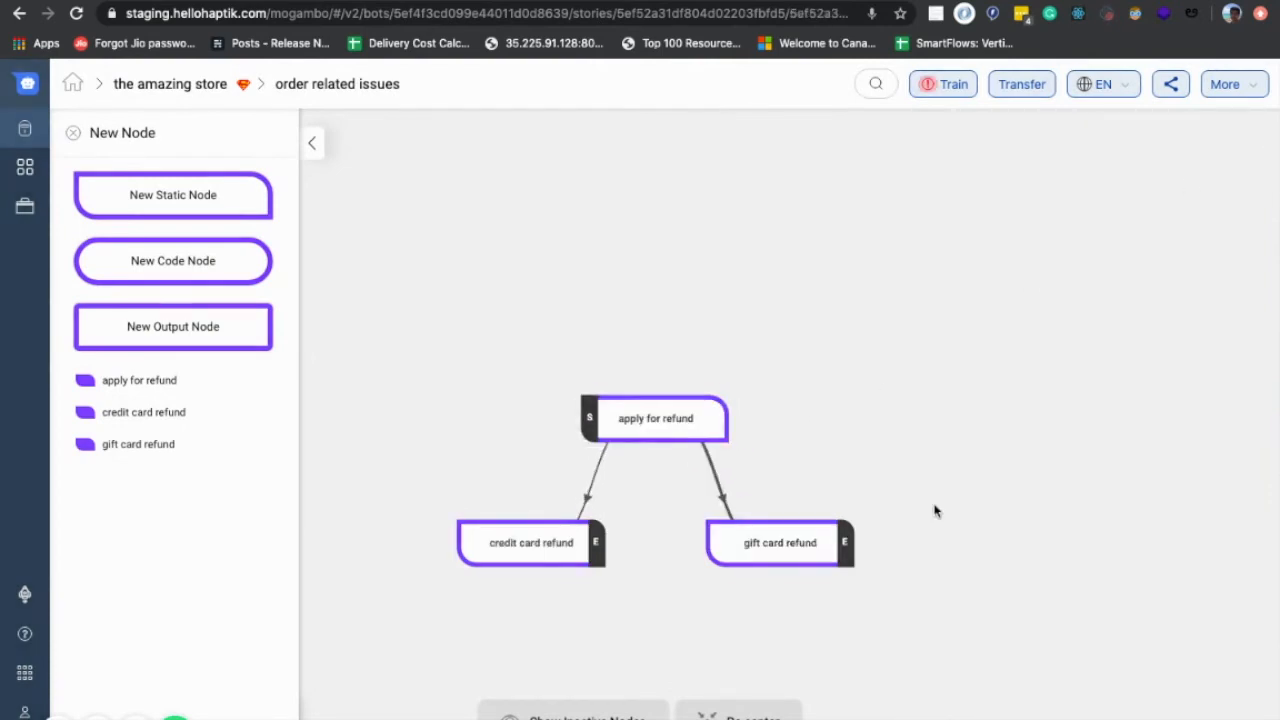
{"action": "left_click", "coordinate": [1192, 190]}
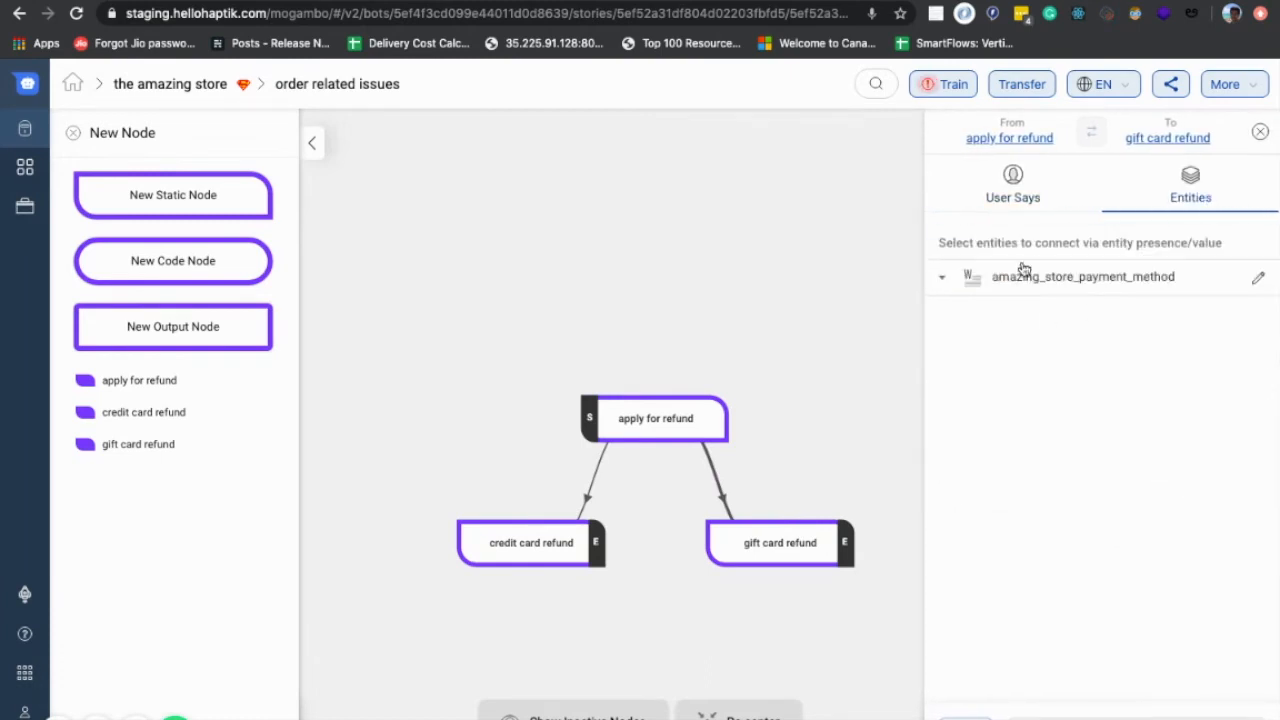
{"action": "left_click", "coordinate": [1068, 276]}
{"action": "left_click", "coordinate": [990, 368]}
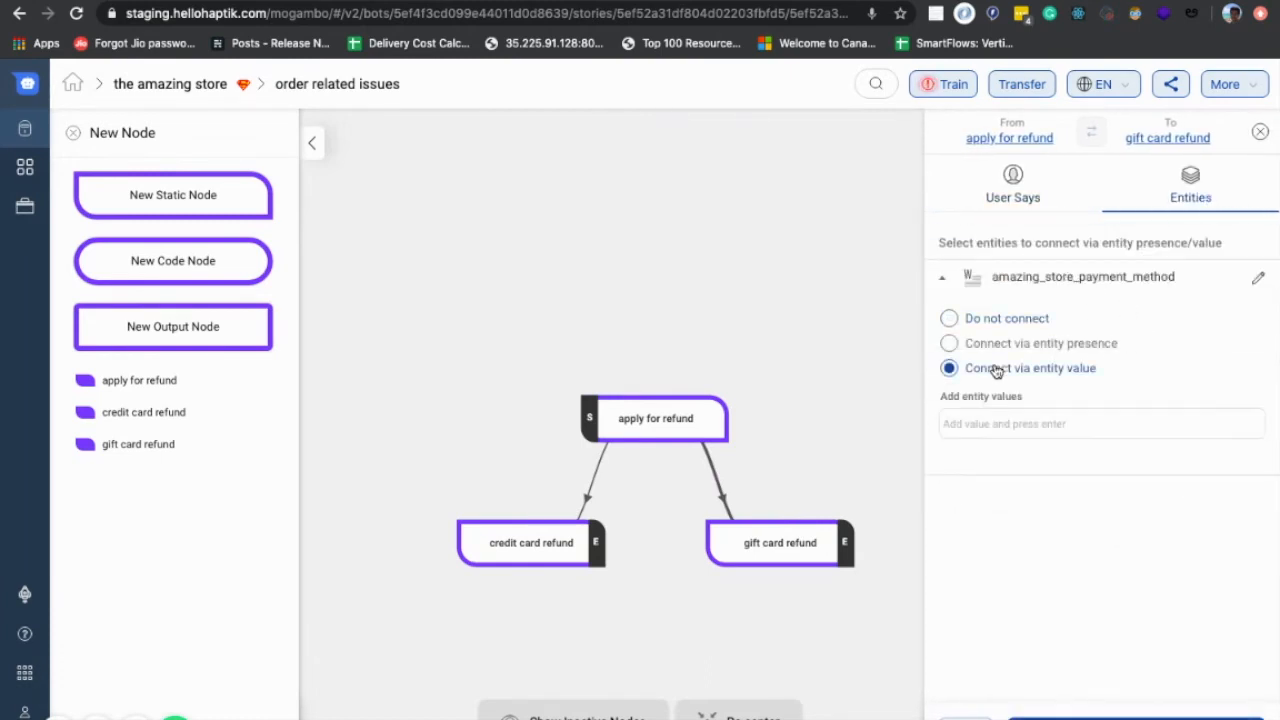
{"action": "left_click", "coordinate": [978, 427]}
{"action": "type", "text": "Gift Va"}
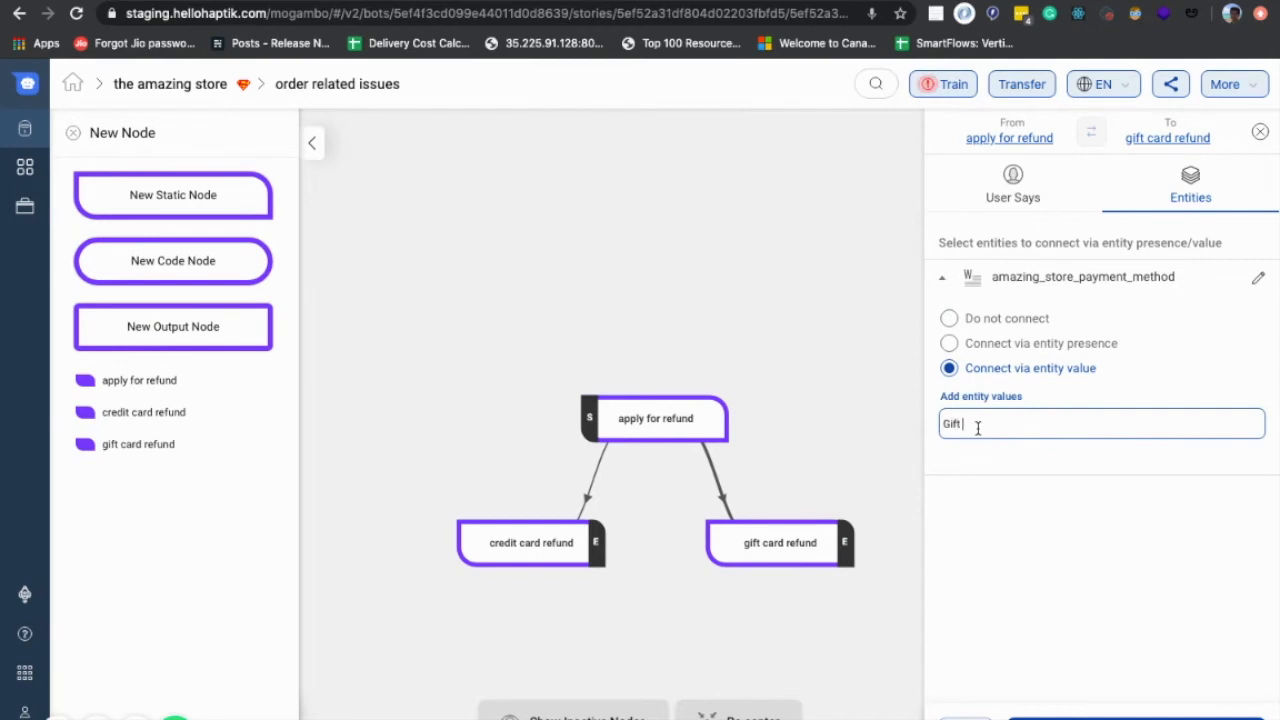
{"action": "type", "text": "ard"}
{"action": "key", "text": "Return"}
{"action": "left_click", "coordinate": [1138, 717]}
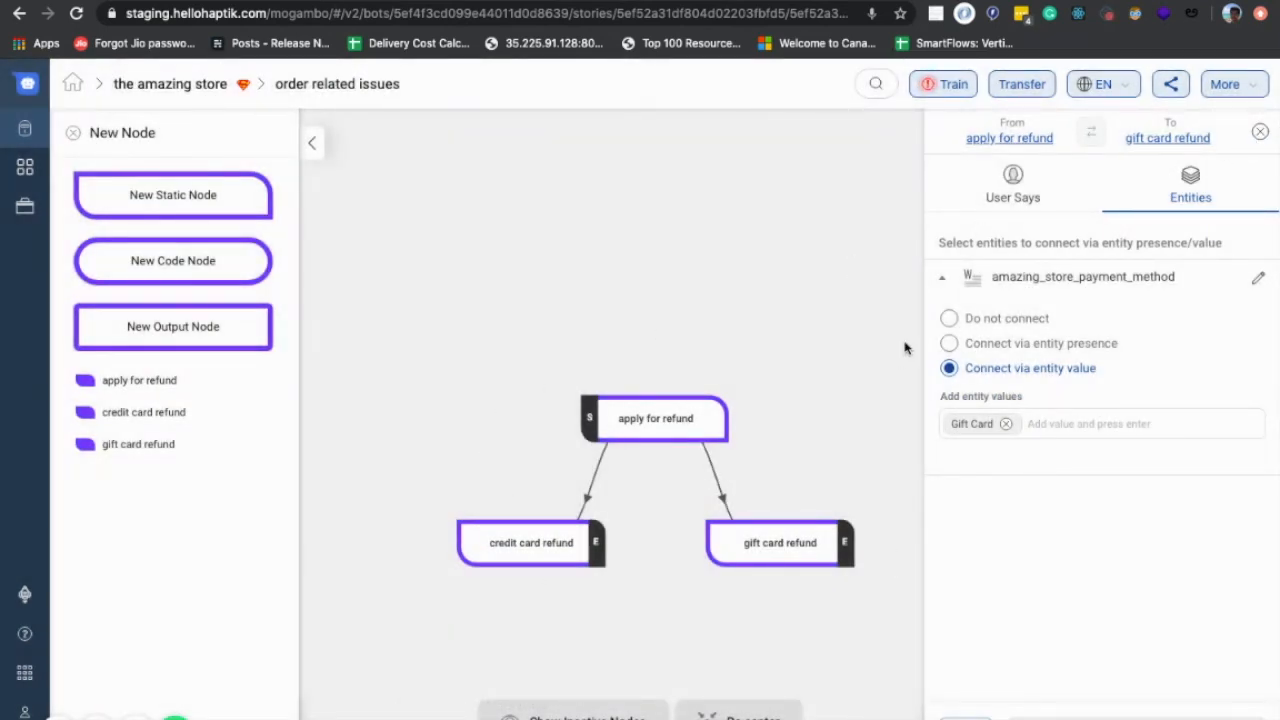
Step: Train the bot with the new refund connections, and close the connection details and the new-node palette
{"action": "left_click", "coordinate": [945, 88]}
{"action": "left_click", "coordinate": [941, 88]}
{"action": "left_click", "coordinate": [425, 459]}
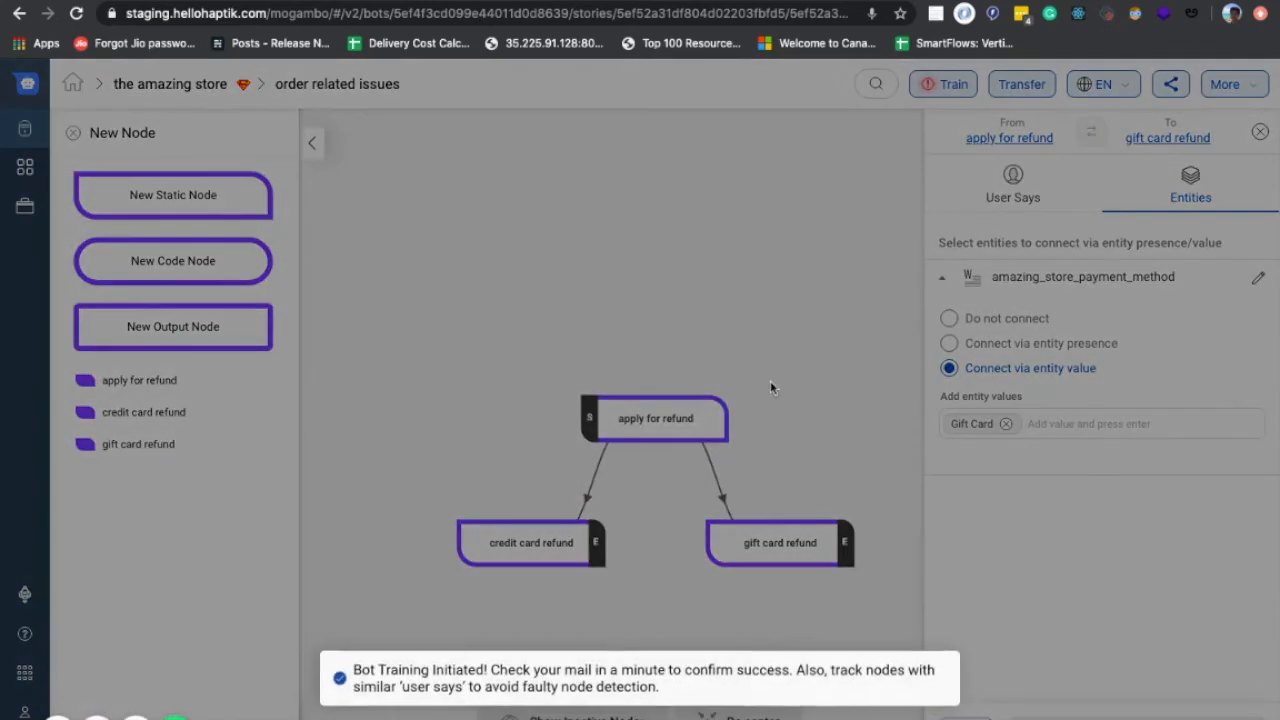
{"action": "left_click", "coordinate": [1260, 133]}
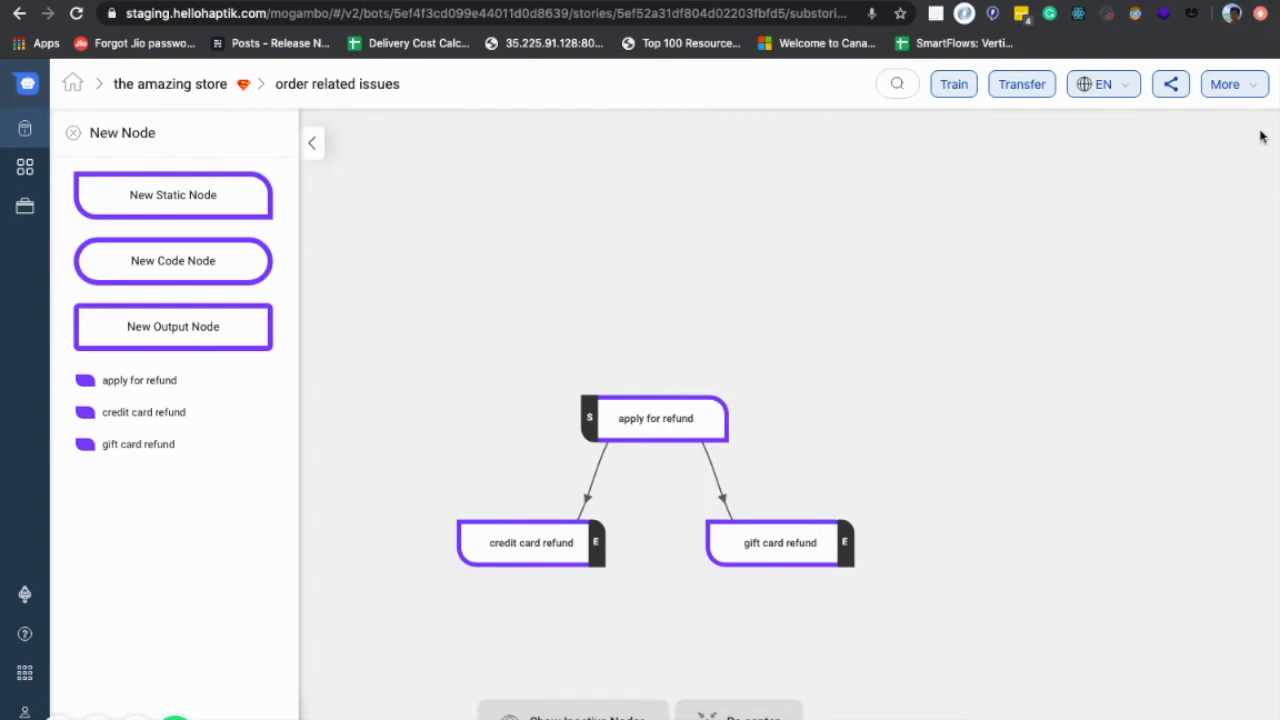
{"action": "left_click", "coordinate": [73, 132]}
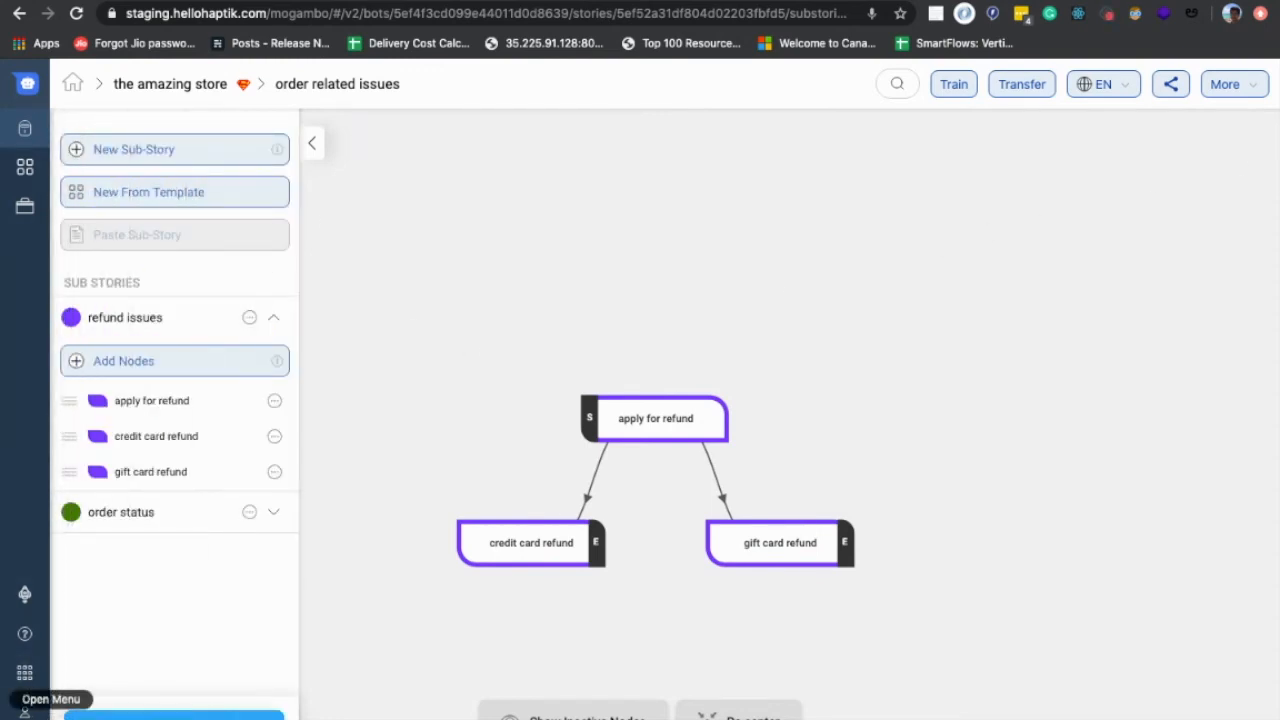
Step: Open the bot test chat, restart it, send "I want a refund" and answer the payment question with Credit Card
{"action": "left_click", "coordinate": [25, 594]}
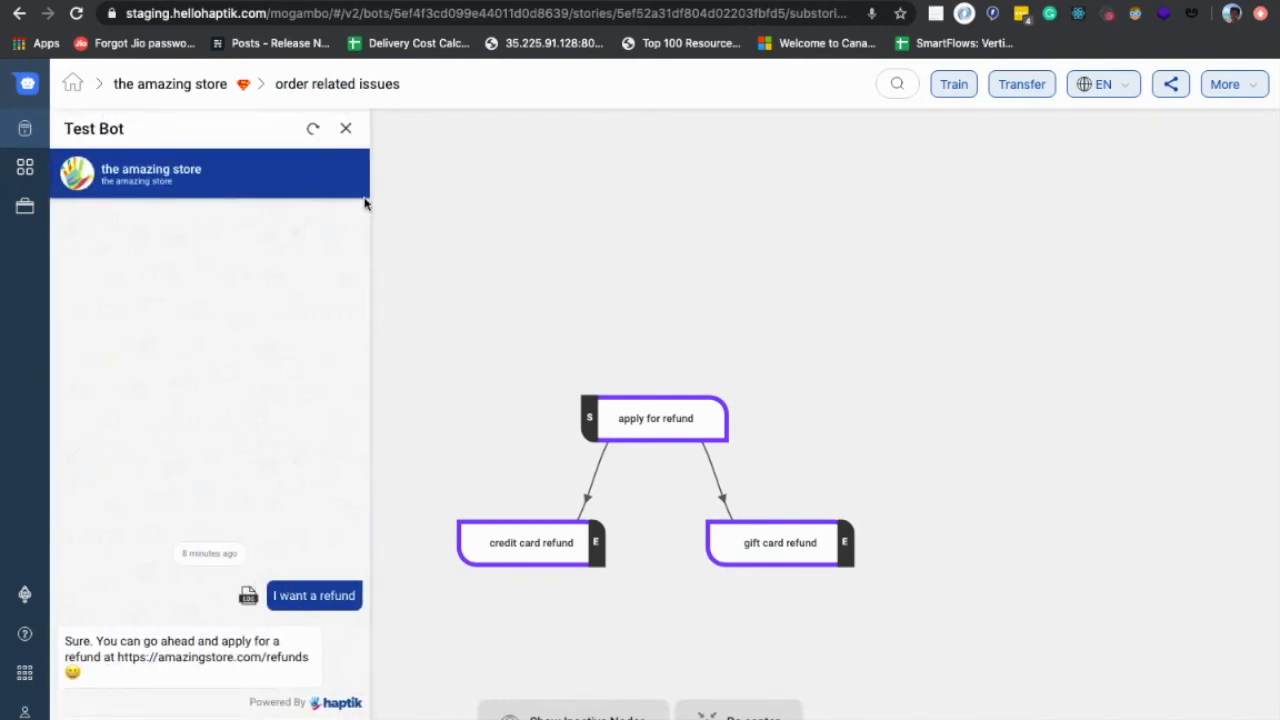
{"action": "left_click", "coordinate": [313, 131]}
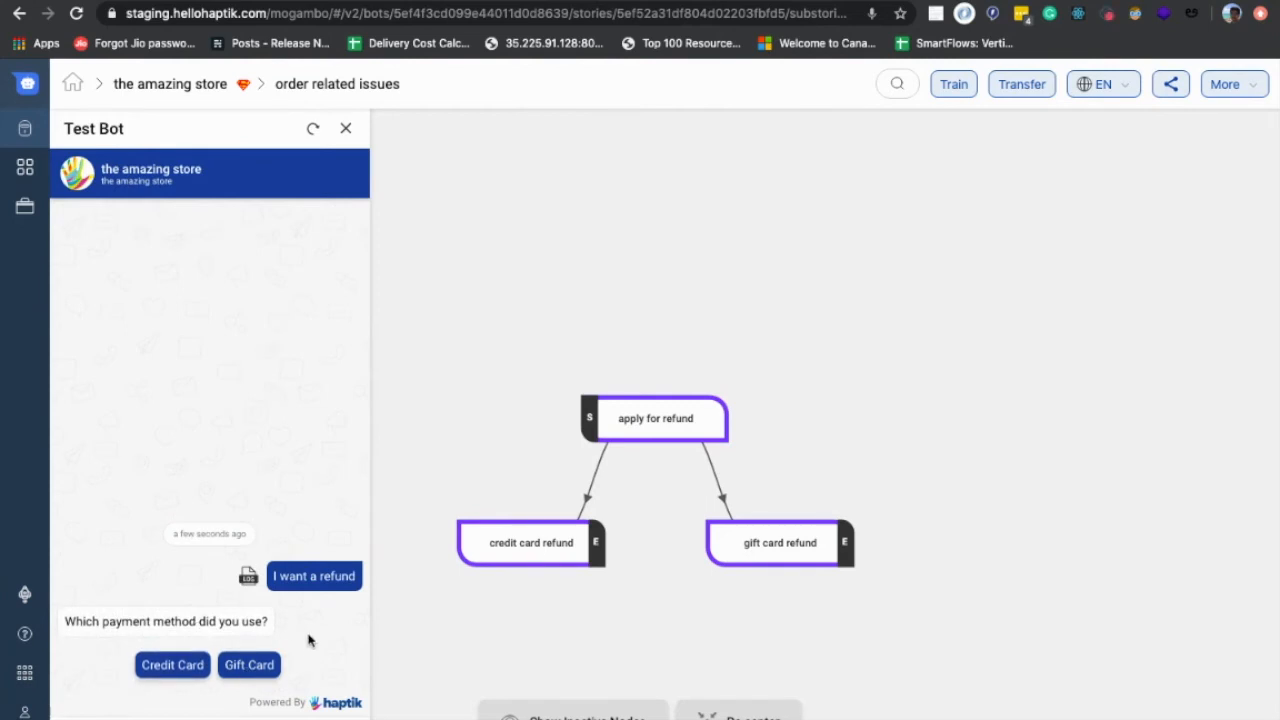
{"action": "left_click", "coordinate": [169, 665]}
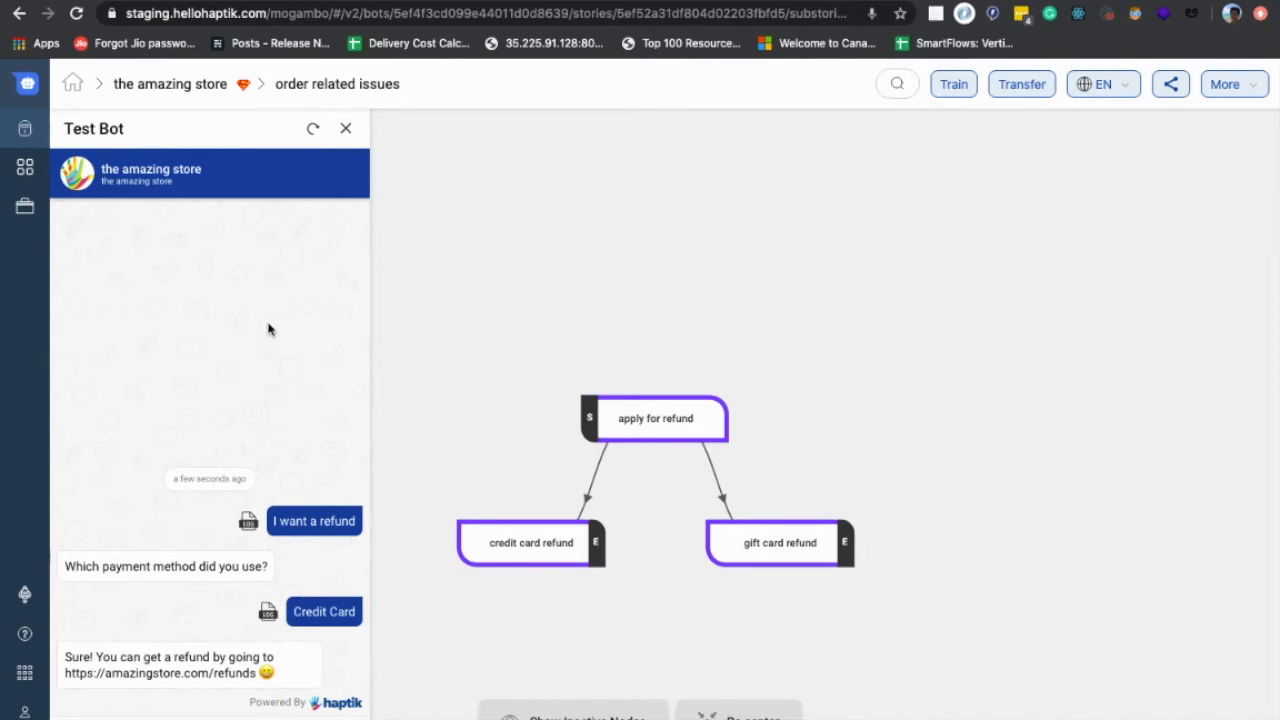
Step: Restart the test chat, send "I want a refund", answer with Gift Card and open that answer's log
{"action": "left_click", "coordinate": [312, 128]}
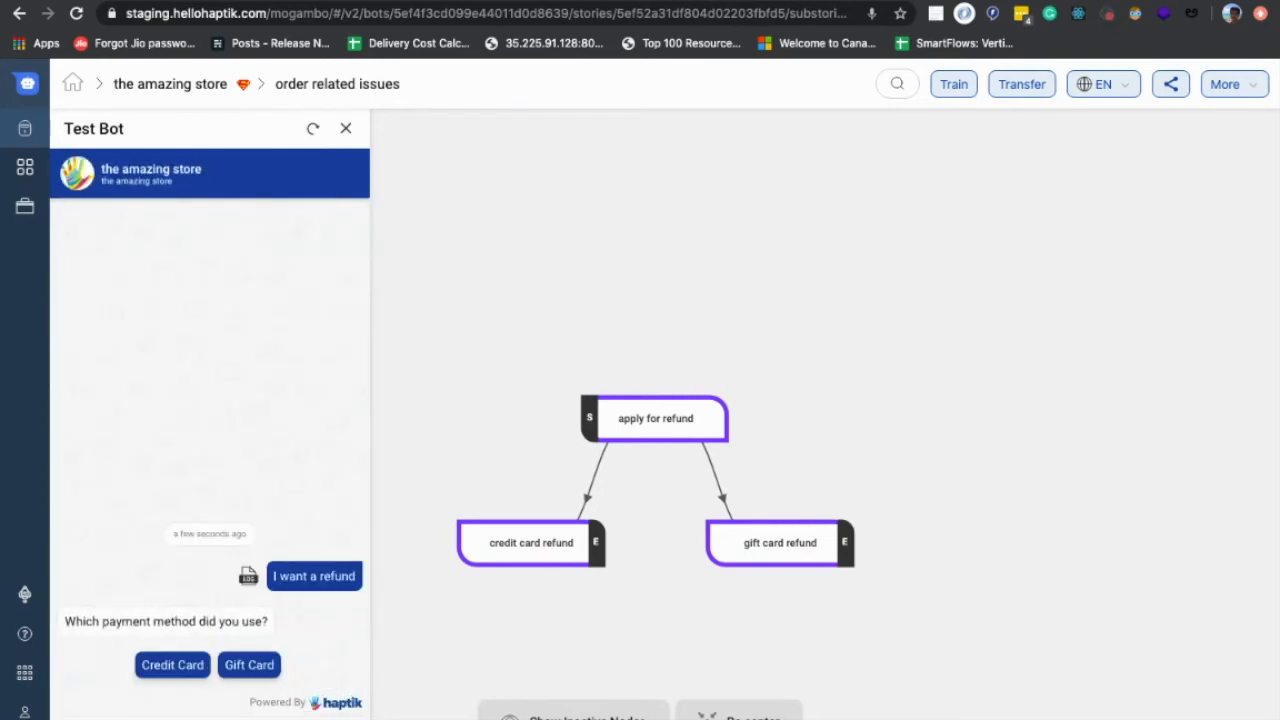
{"action": "left_click", "coordinate": [256, 664]}
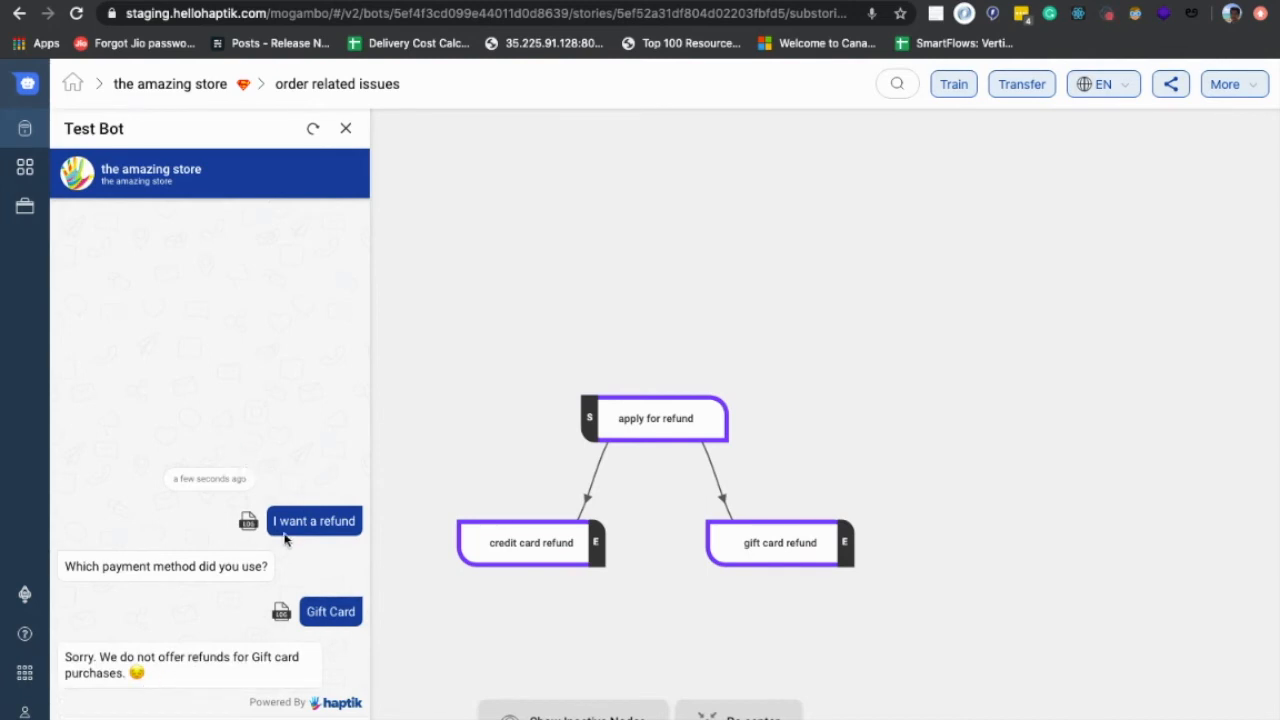
{"action": "left_click", "coordinate": [281, 614]}
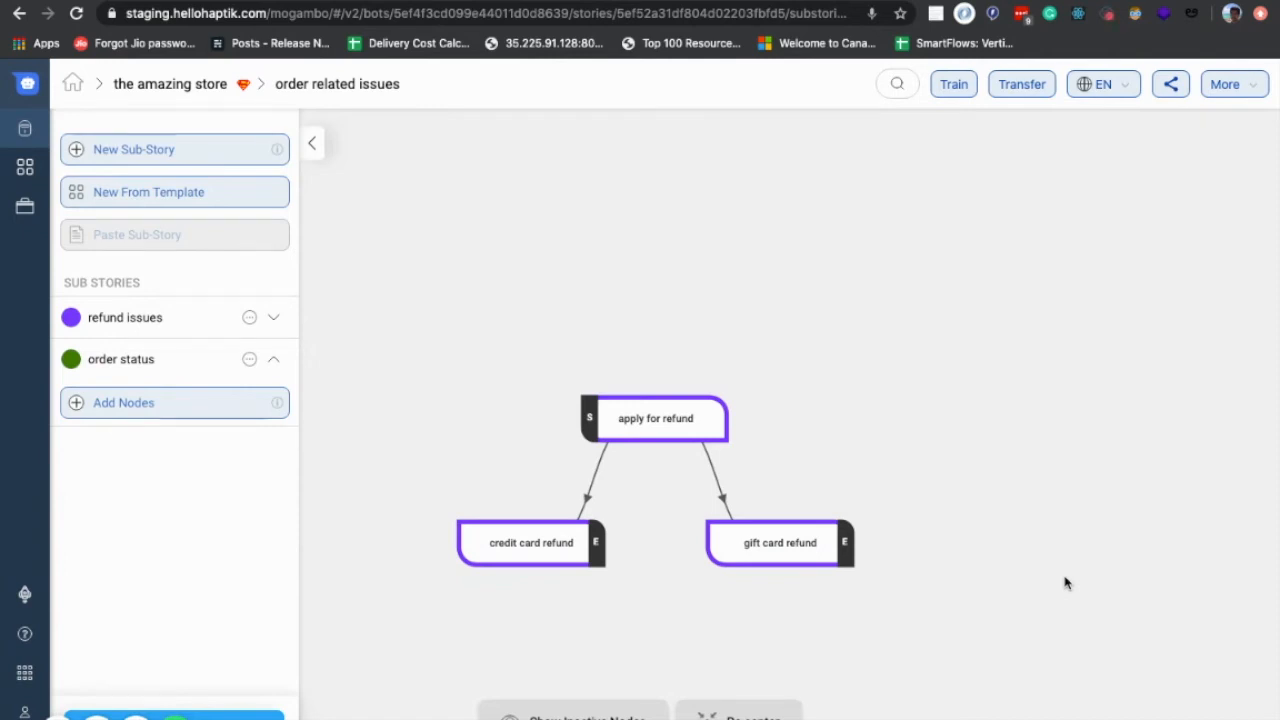
Step: Create a static node named "order status" in the order status sub-story, mark it as a start node and save it
{"action": "left_click", "coordinate": [157, 404]}
{"action": "left_click_drag", "start_coordinate": [174, 197], "coordinate": [1057, 346]}
{"action": "left_click", "coordinate": [1016, 257]}
{"action": "type", "text": "order status"}
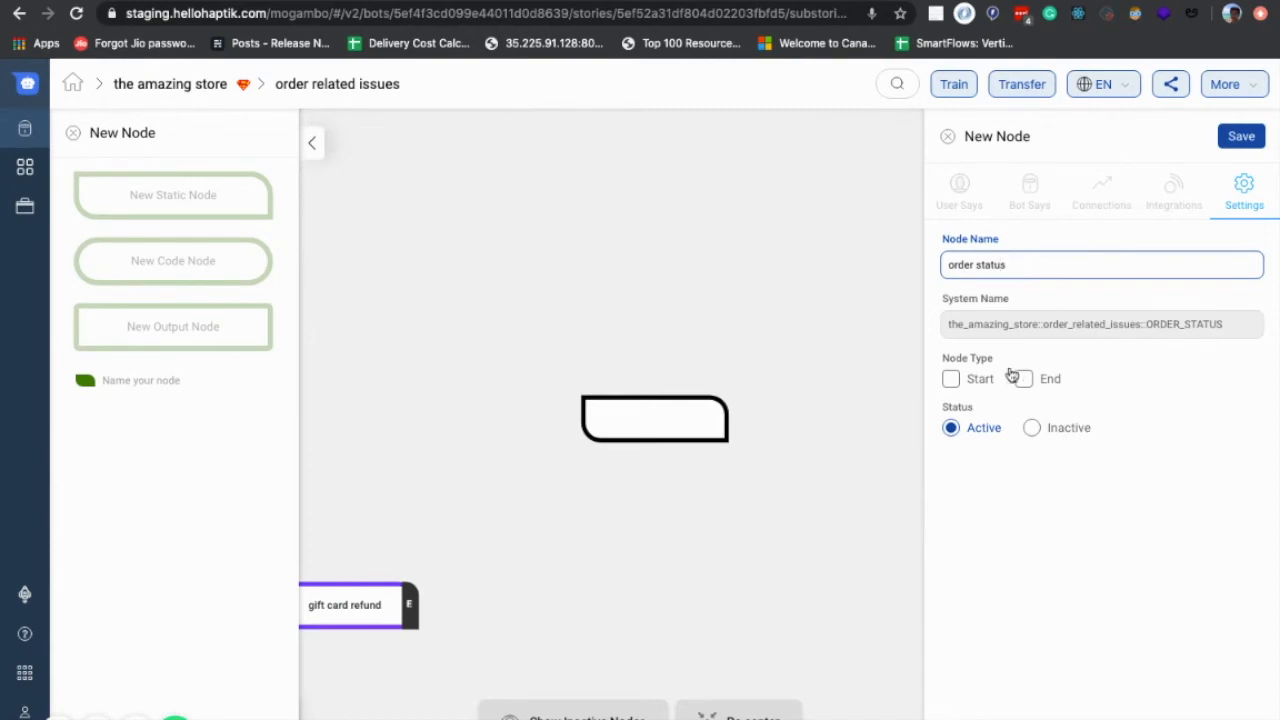
{"action": "left_click", "coordinate": [951, 380]}
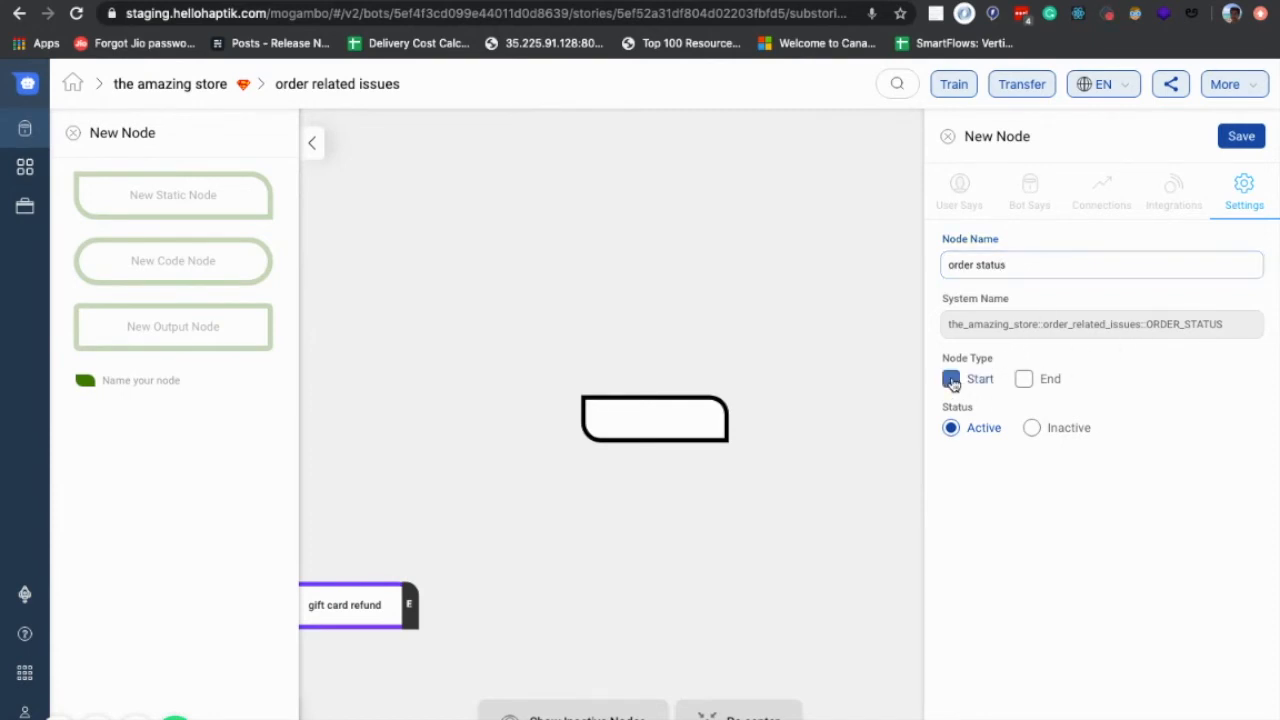
{"action": "left_click", "coordinate": [1249, 140]}
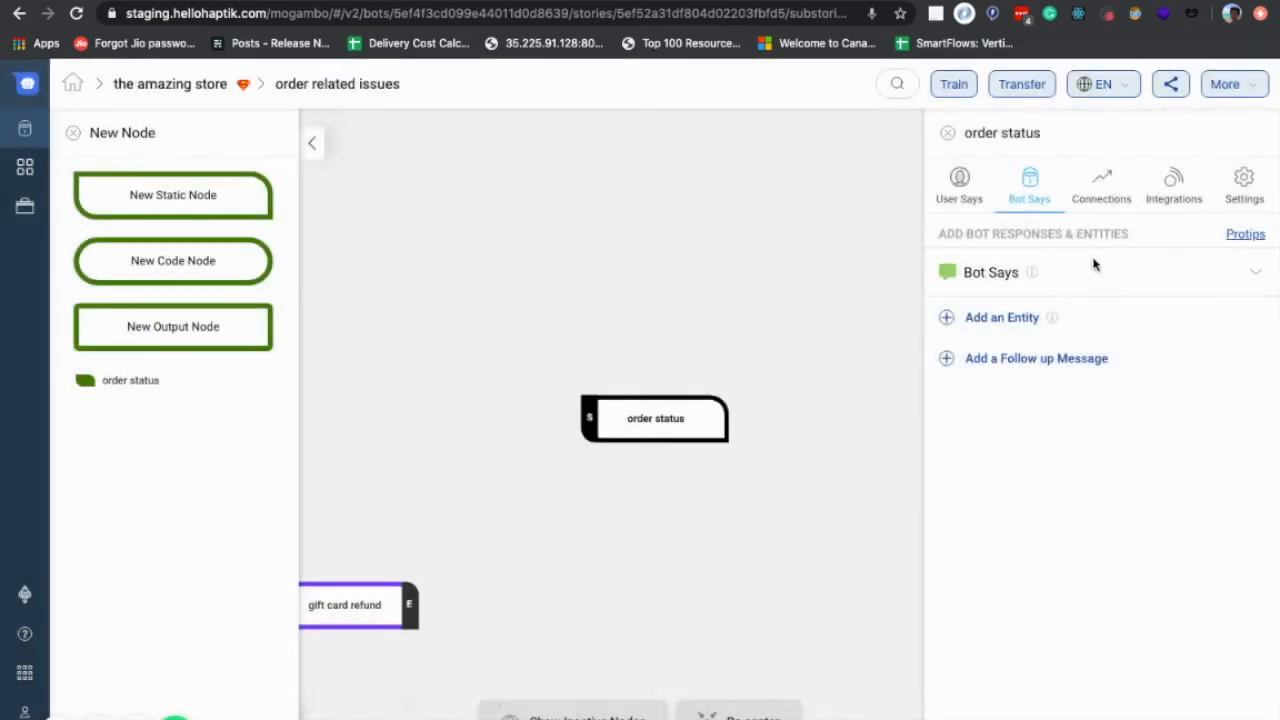
Step: Add "What is my order status" and "can you tell me the status of my order" as user messages of the order status node
{"action": "left_click", "coordinate": [958, 185]}
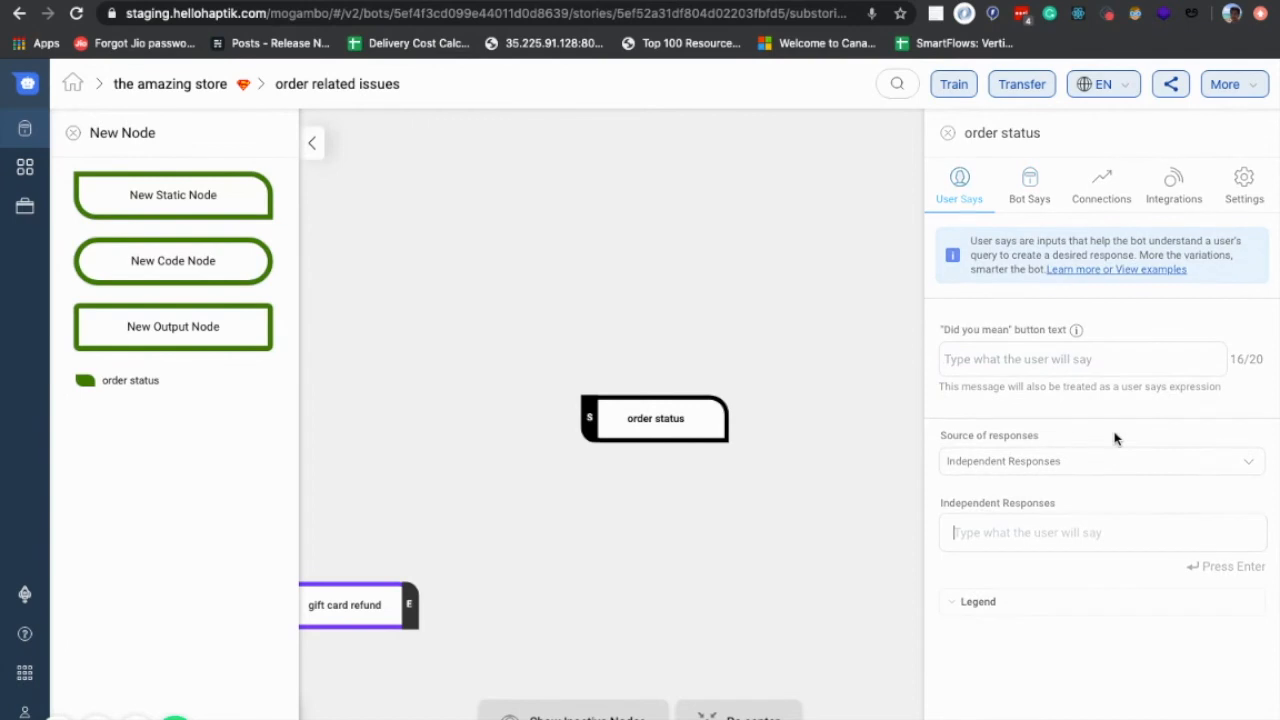
{"action": "left_click", "coordinate": [1003, 532]}
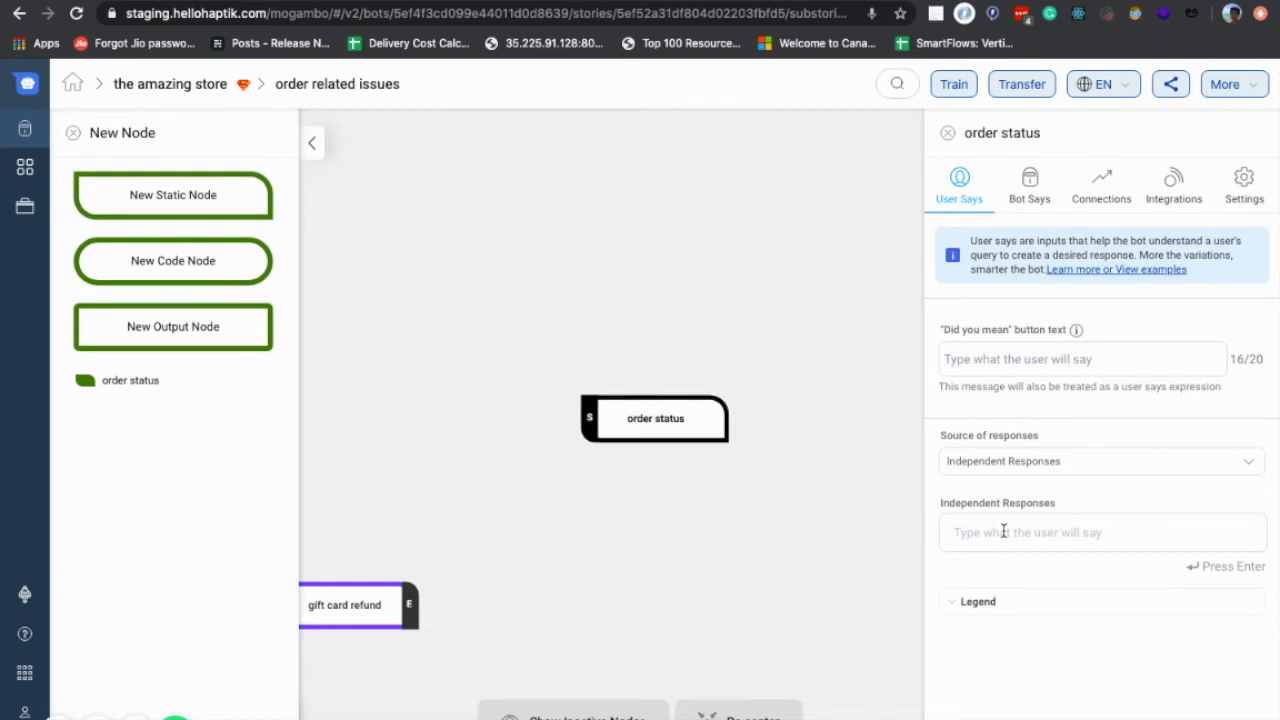
{"action": "type", "text": "What is th"}
{"action": "type", "text": " order status"}
{"action": "key", "text": "Return"}
{"action": "type", "text": "ca"}
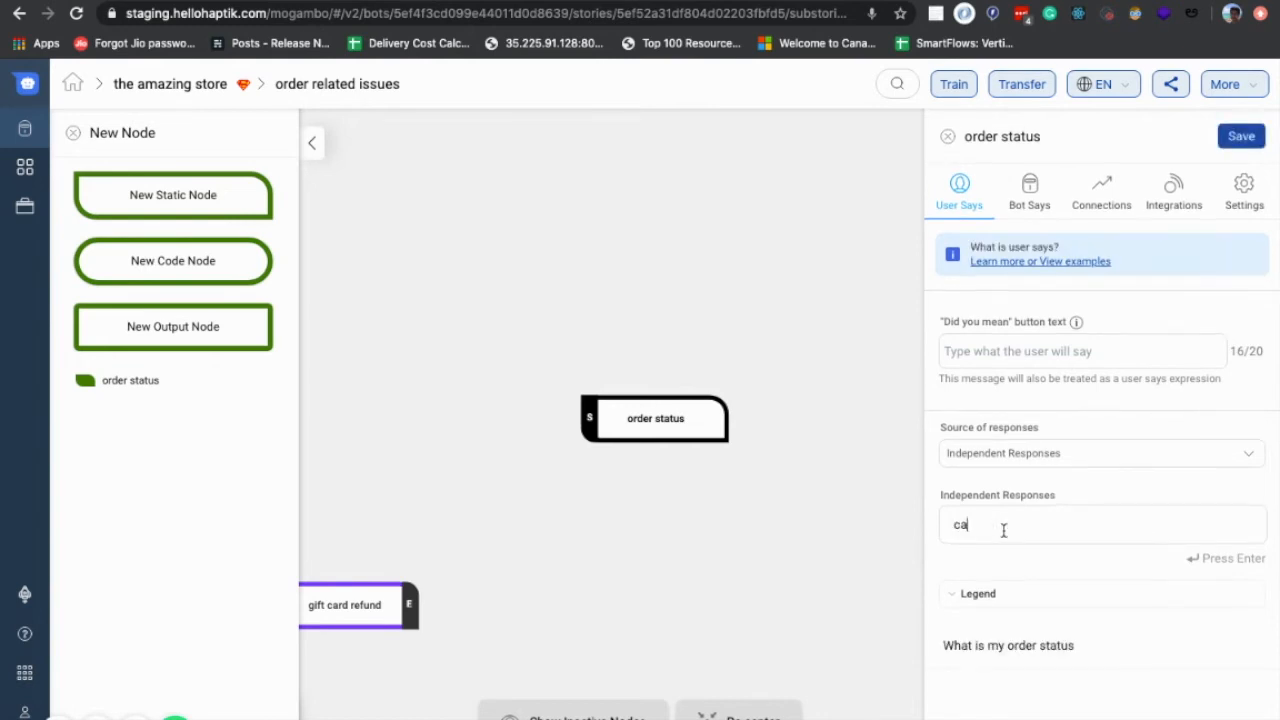
{"action": "type", "text": "n you tell me the status of my order"}
{"action": "key", "text": "Return"}
Step: Add the user messages "where is my order", "I want to know about my order status" and "please tell me the status of my order"
{"action": "type", "text": "please"}
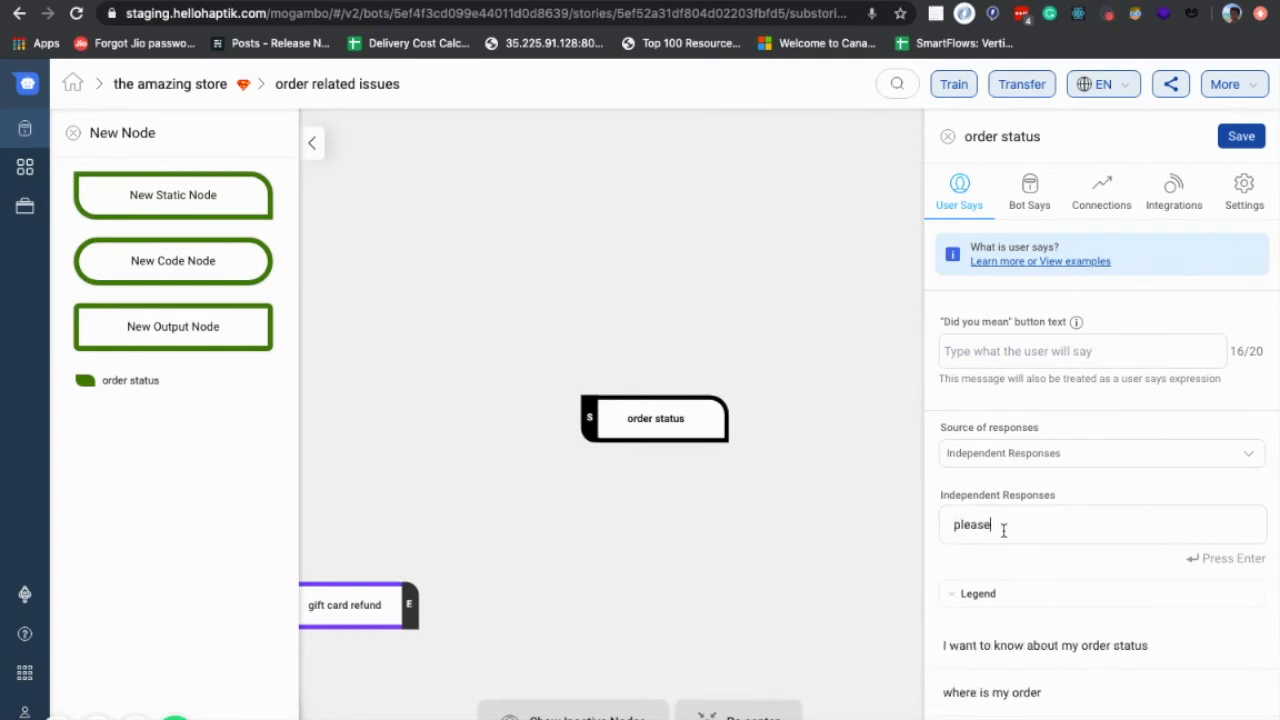
{"action": "type", "text": " tell me the status of my o"}
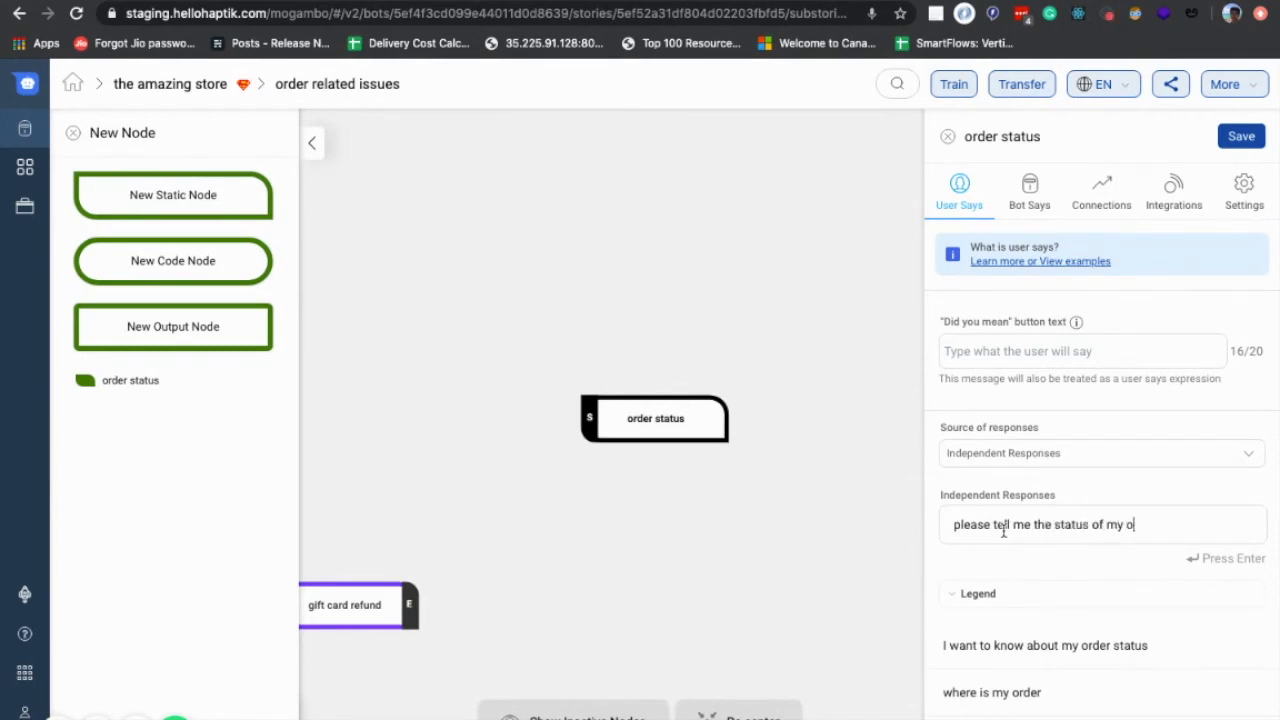
{"action": "type", "text": "rder"}
{"action": "key", "text": "Return"}
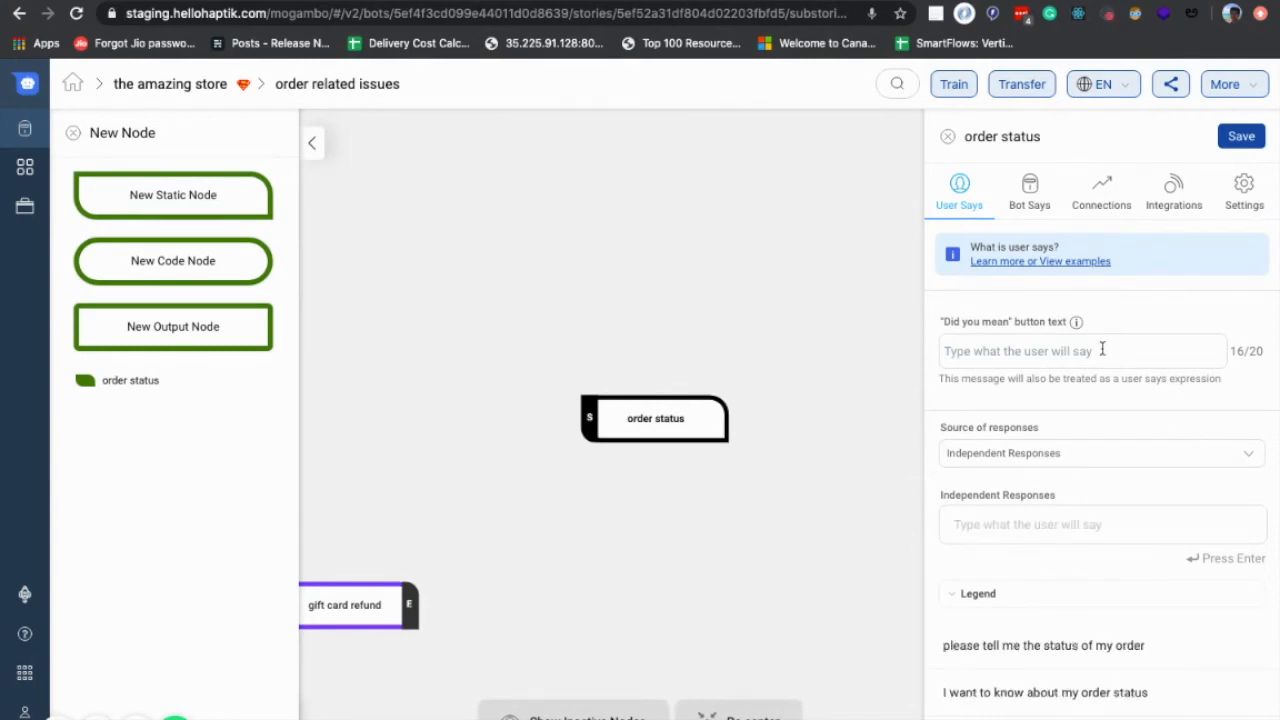
Step: Set the "Did you mean" button text of the order status node to "order status" and save the node
{"action": "left_click", "coordinate": [1007, 351]}
{"action": "type", "text": "orde"}
{"action": "type", "text": "r stuta"}
{"action": "key", "text": "BackSpace"}
{"action": "key", "text": "BackSpace"}
{"action": "type", "text": "atus"}
{"action": "left_click", "coordinate": [1255, 145]}
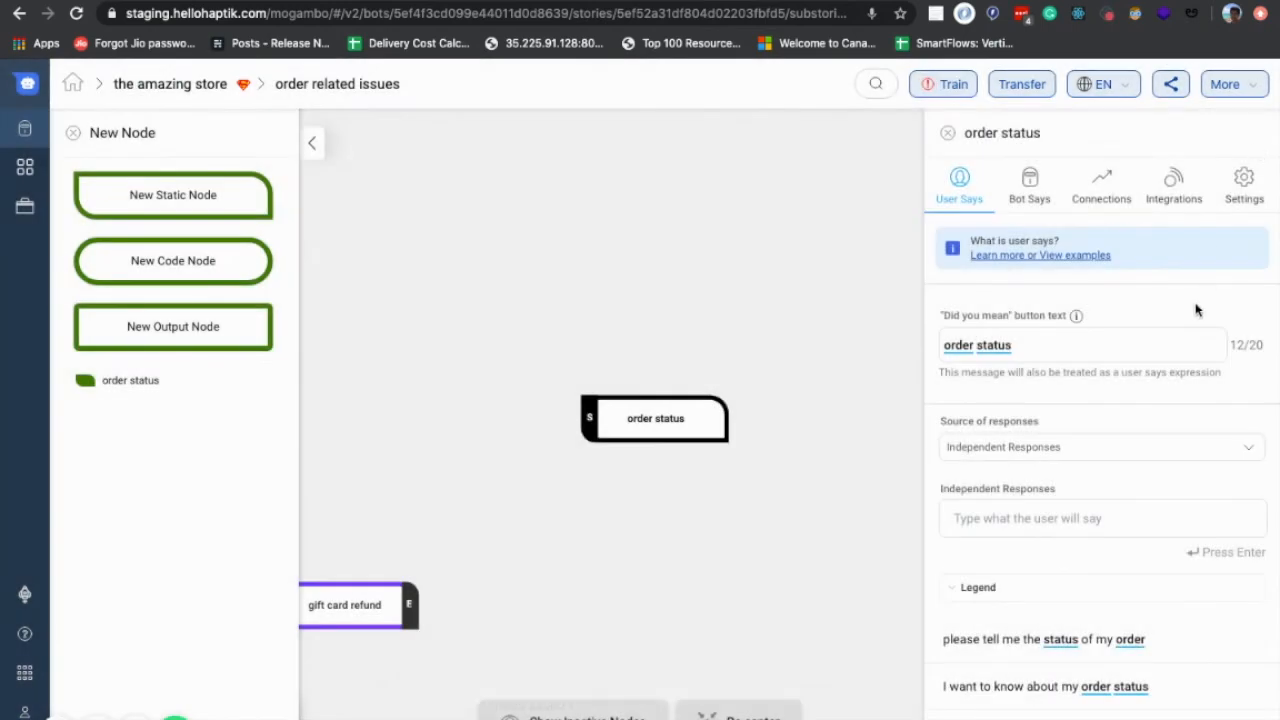
Step: Add a text response to the order status node reading "Do you want to know the status of the last order?"
{"action": "left_click", "coordinate": [1031, 192]}
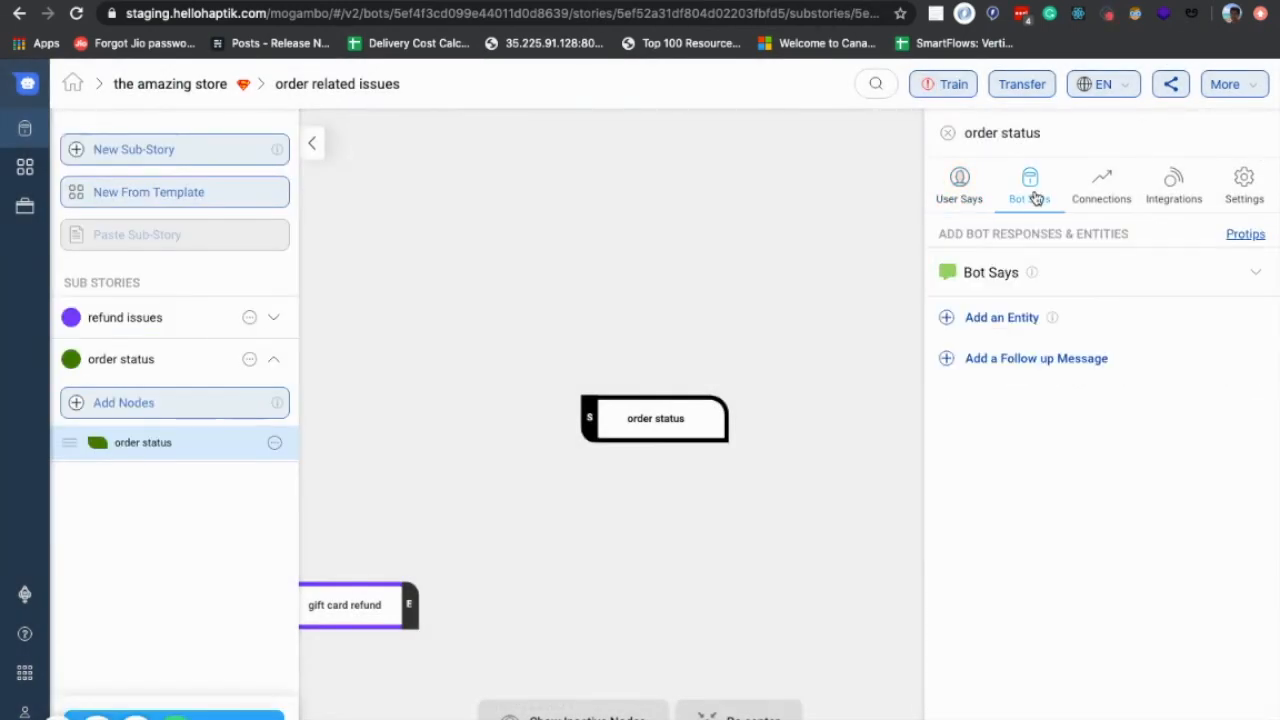
{"action": "left_click", "coordinate": [1123, 282]}
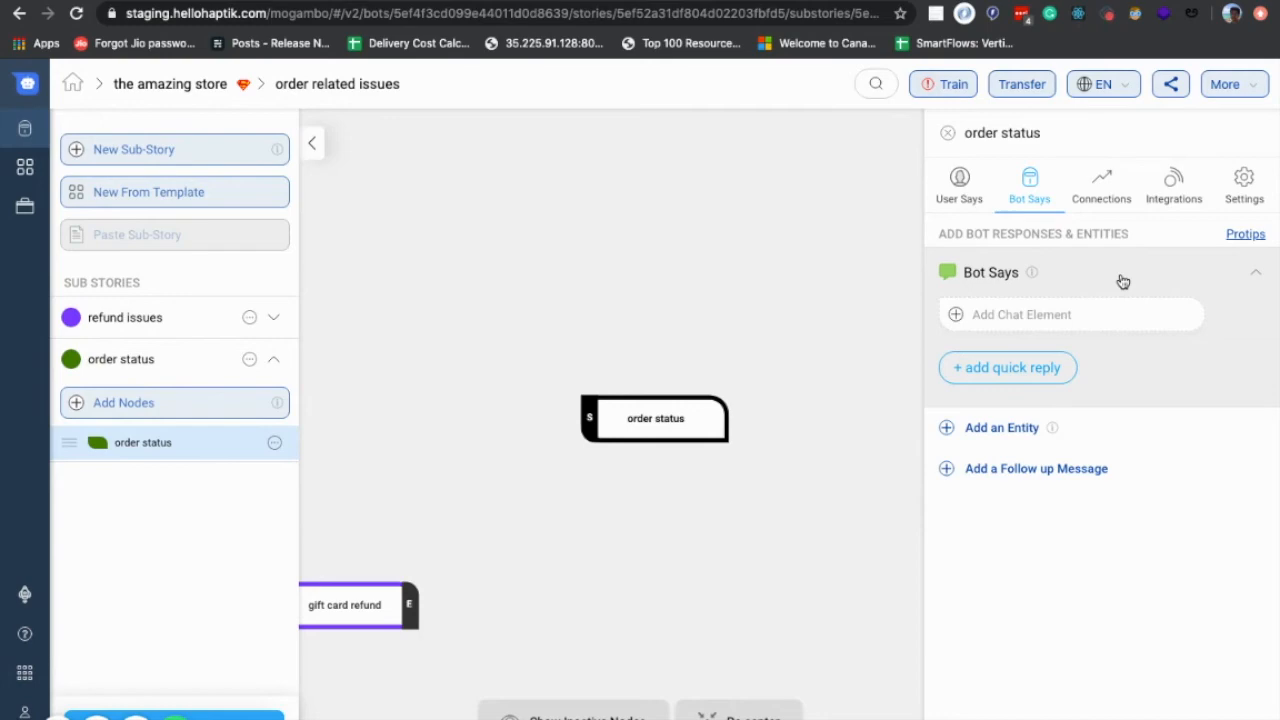
{"action": "left_click", "coordinate": [1060, 322]}
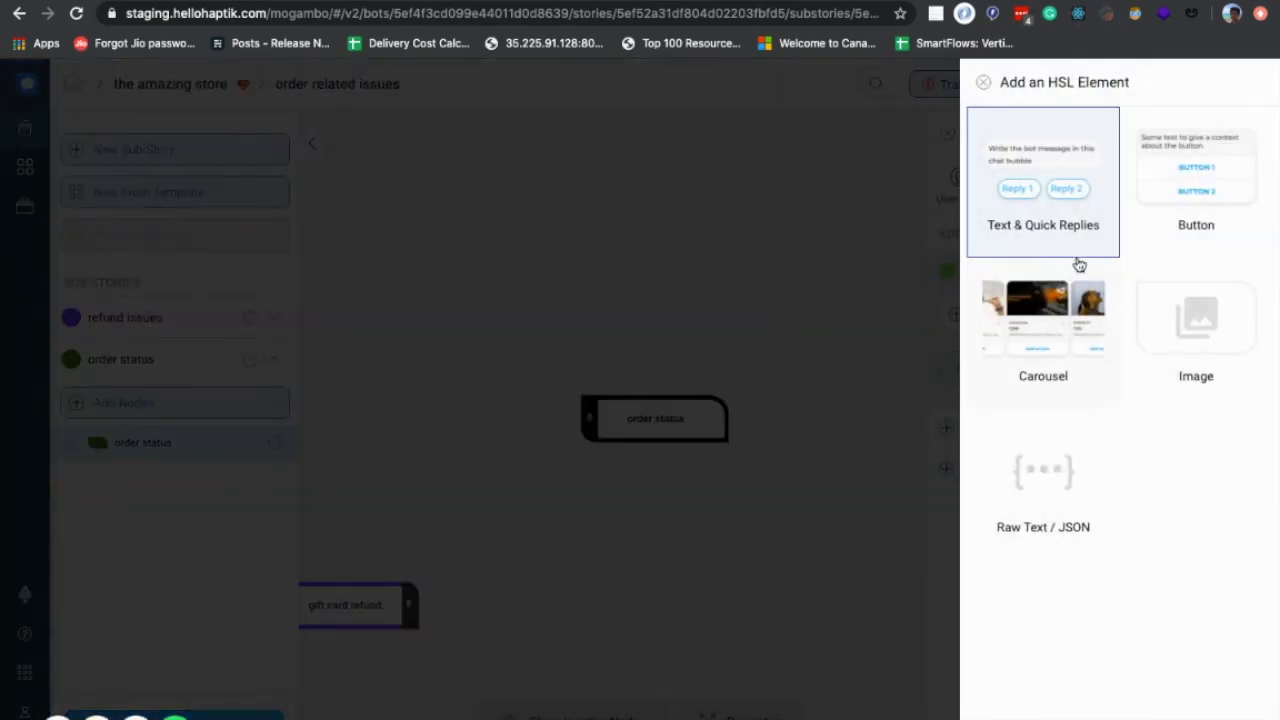
{"action": "left_click", "coordinate": [1067, 225]}
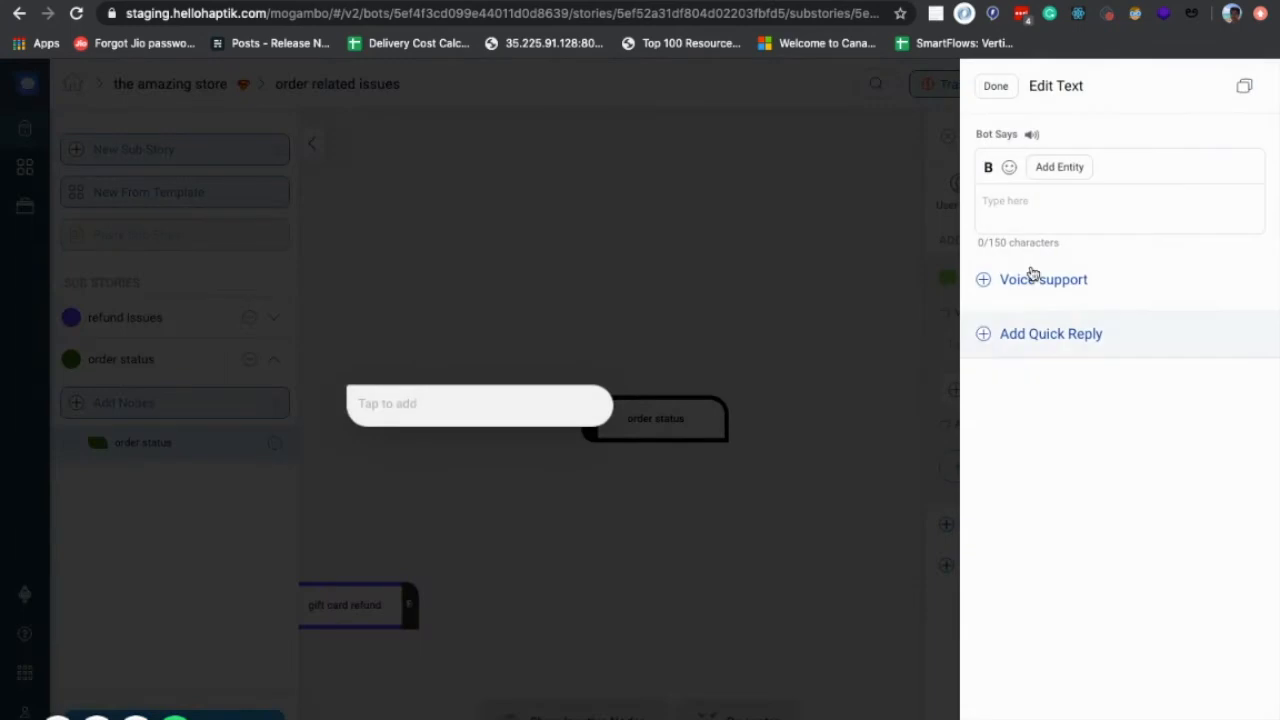
{"action": "left_click", "coordinate": [1035, 209]}
{"action": "type", "text": "Do you "}
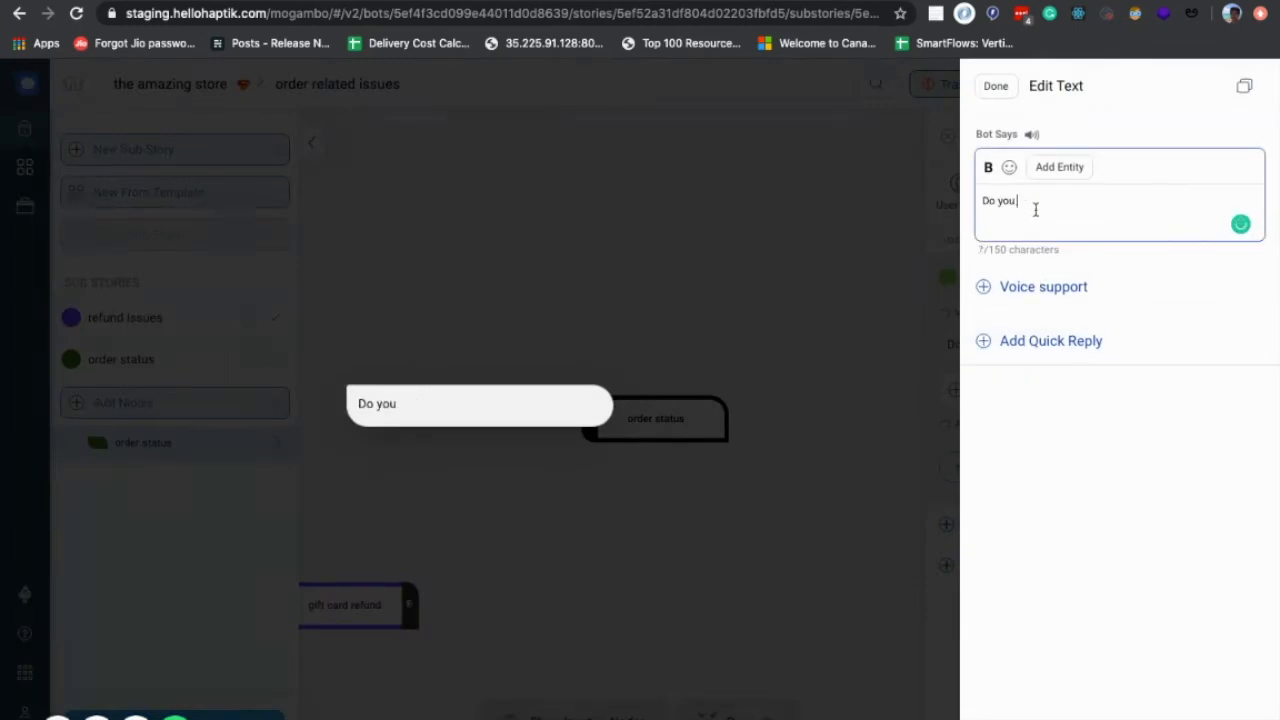
{"action": "type", "text": "want to knwo"}
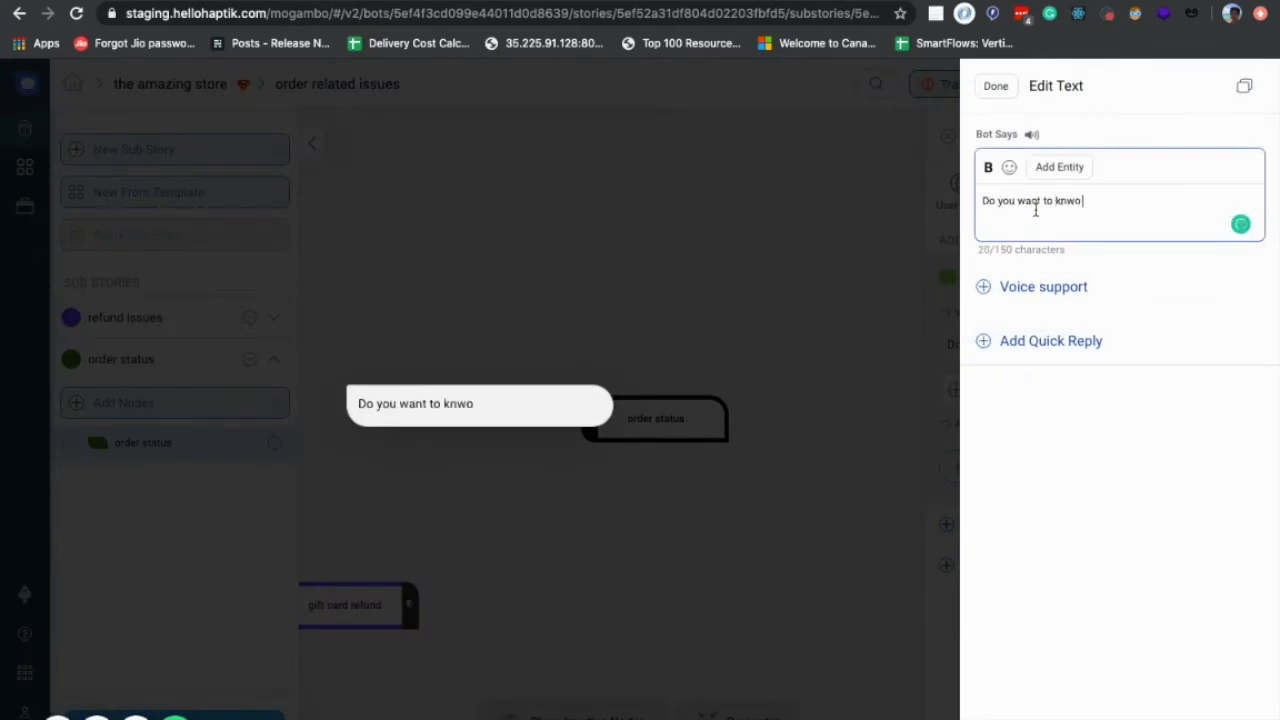
{"action": "key", "text": "BackSpace"}
{"action": "key", "text": "BackSpace"}
{"action": "key", "text": "BackSpace"}
{"action": "type", "text": "ow the status of "}
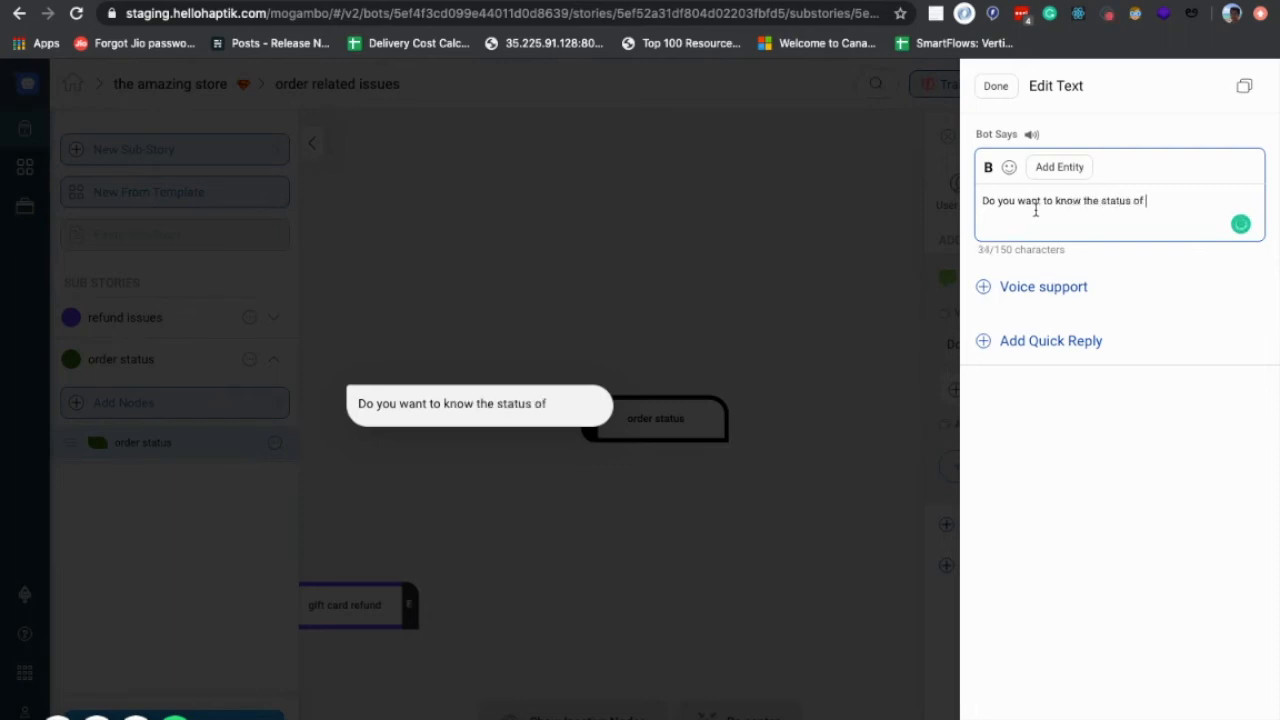
{"action": "type", "text": "the last order?"}
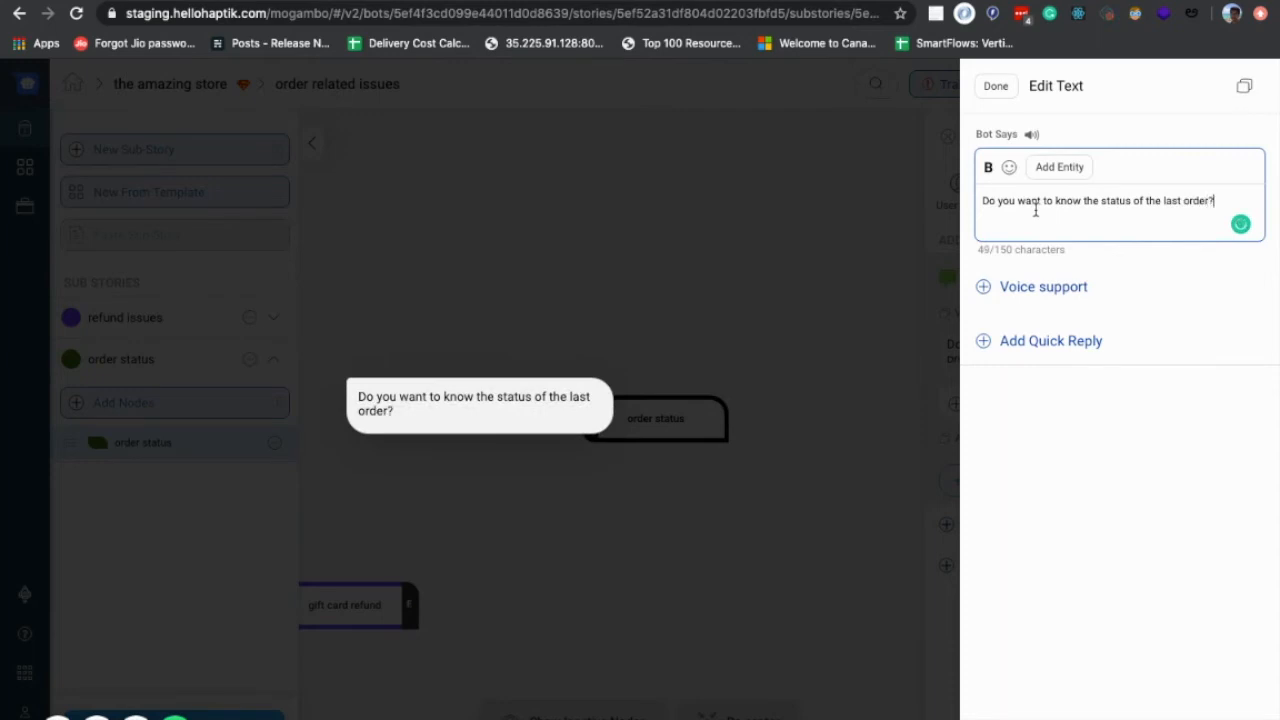
Step: Add the quick replies "Yes" and "No" to the last-order question of the order status node
{"action": "left_click", "coordinate": [1049, 340]}
{"action": "left_click", "coordinate": [1043, 340]}
{"action": "left_click", "coordinate": [1025, 443]}
{"action": "type", "text": "Yes"}
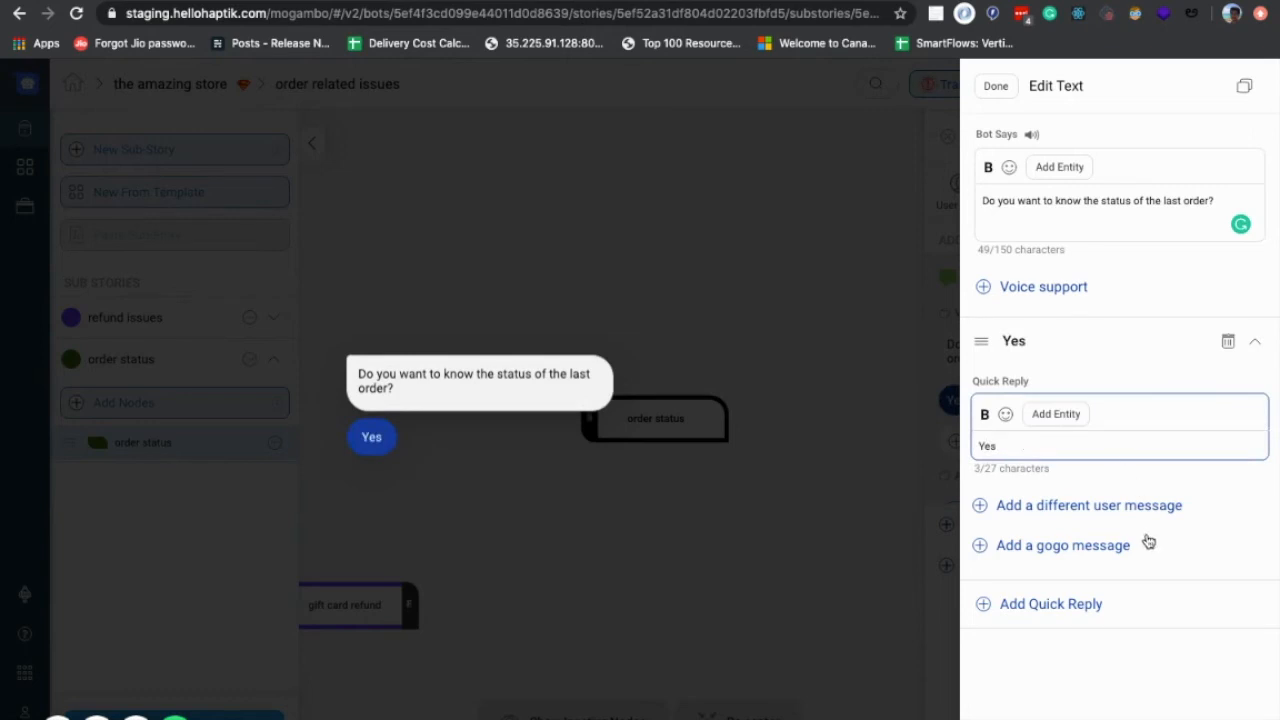
{"action": "left_click", "coordinate": [1063, 608]}
{"action": "left_click", "coordinate": [1034, 609]}
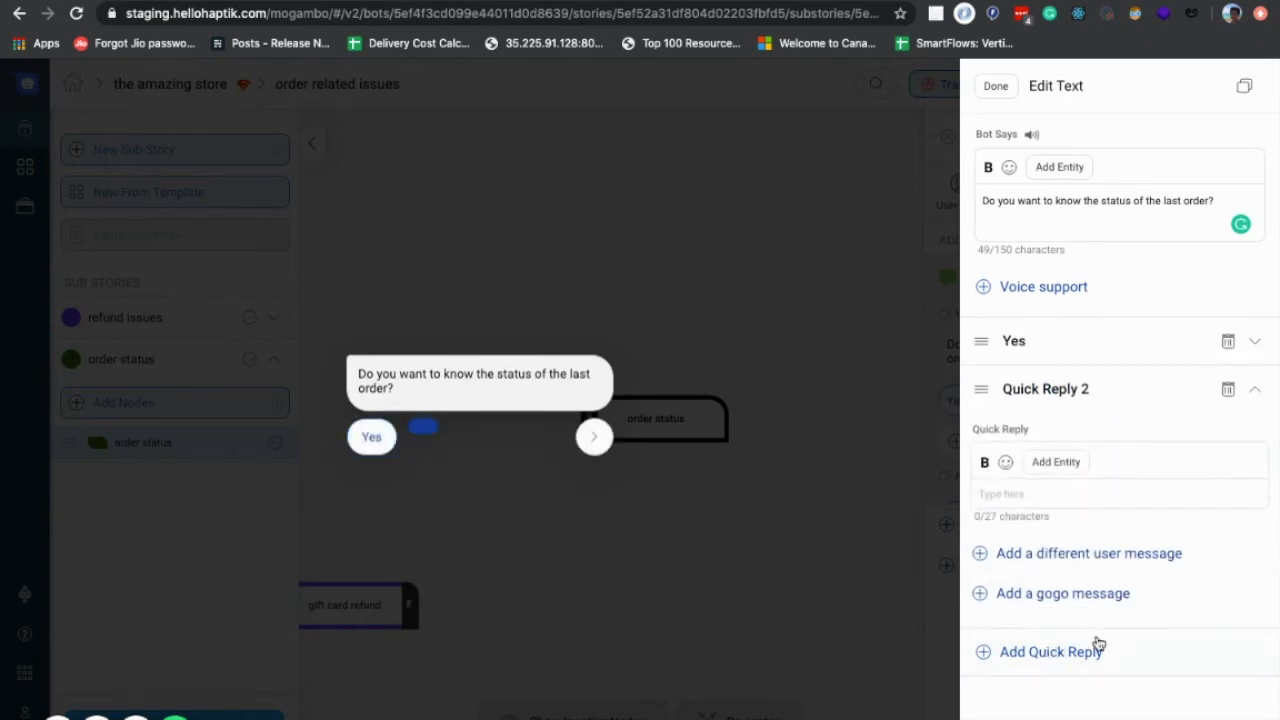
{"action": "left_click", "coordinate": [1032, 484]}
{"action": "type", "text": "o"}
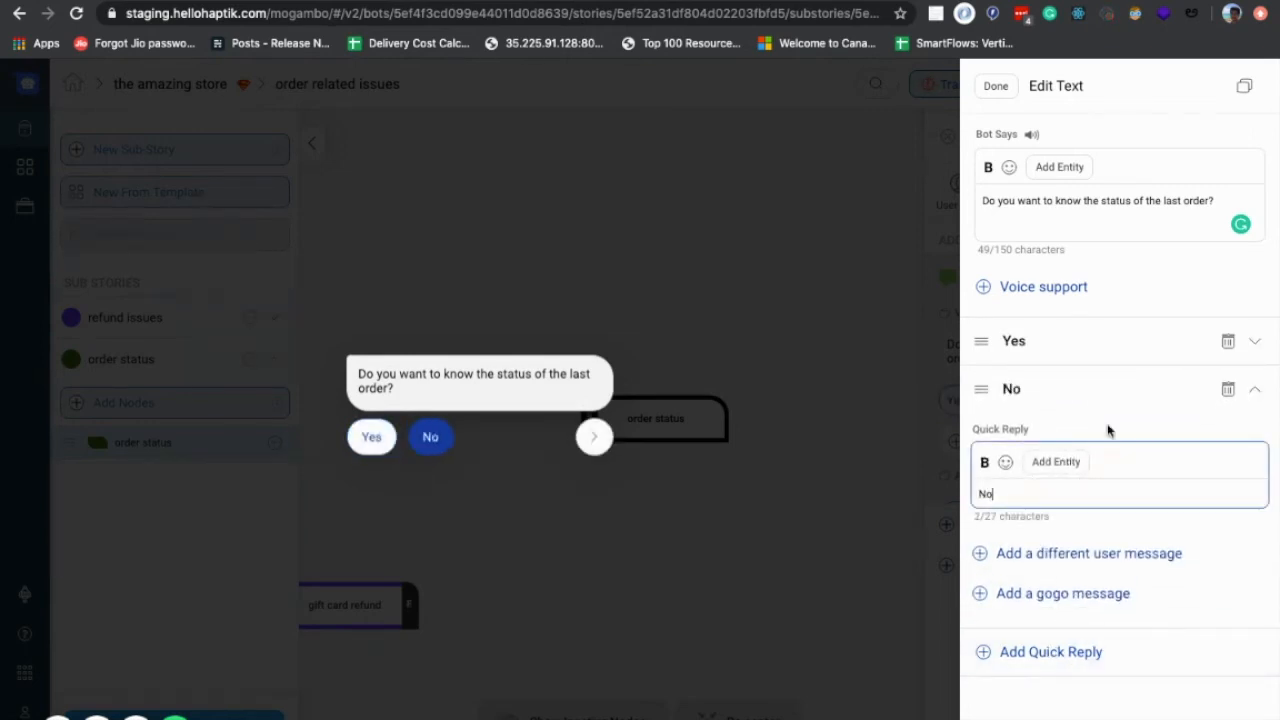
Step: Save the order status node with its quick replies, close its settings and move the node toward the upper part of the canvas
{"action": "left_click", "coordinate": [1006, 90]}
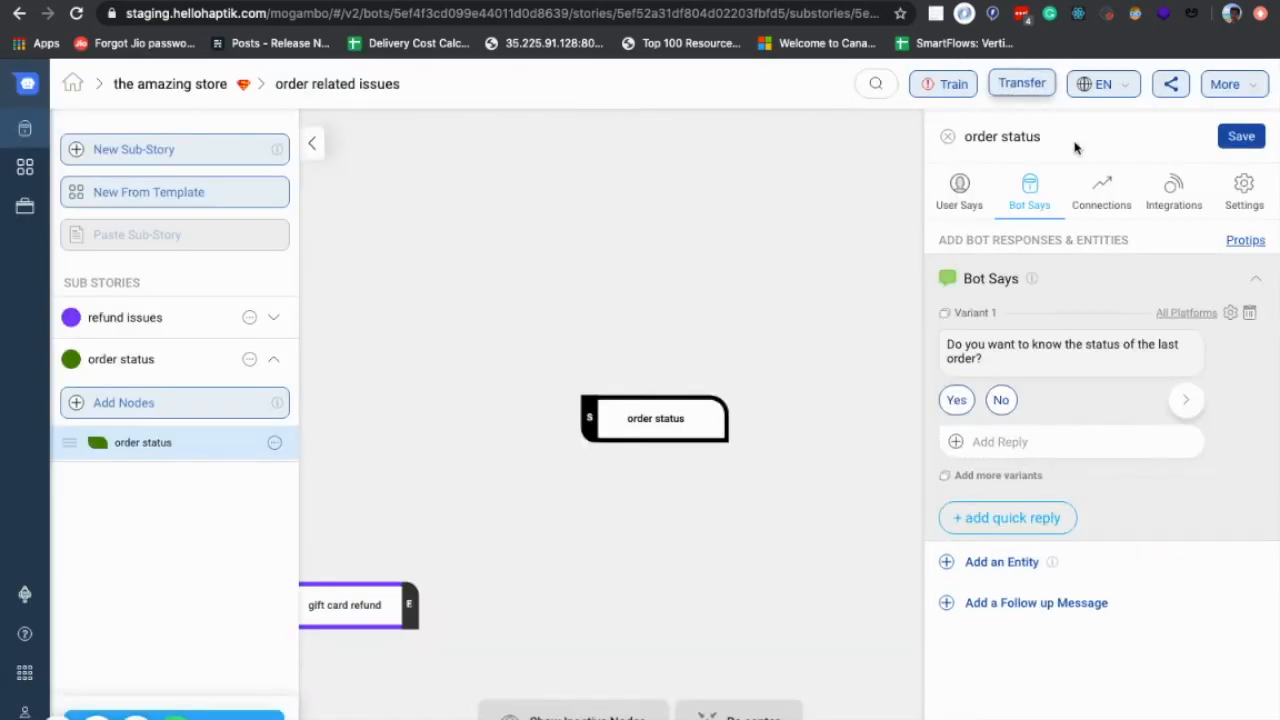
{"action": "left_click", "coordinate": [1240, 137]}
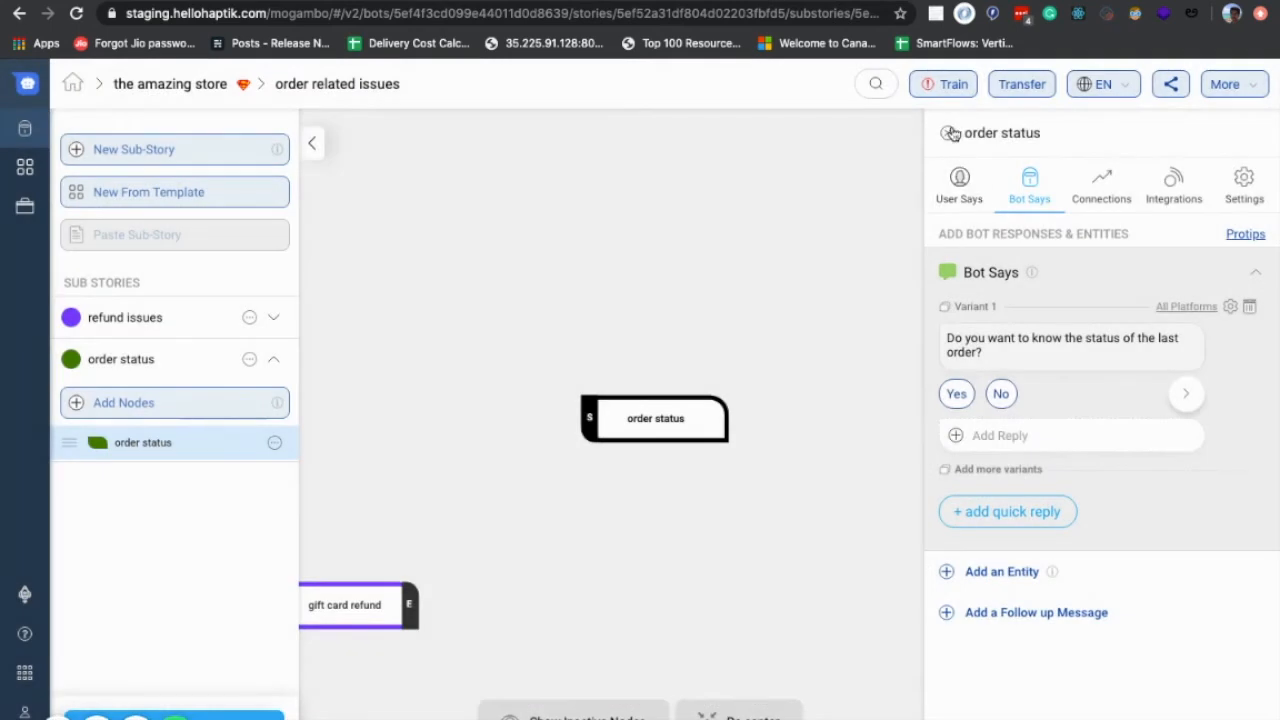
{"action": "left_click", "coordinate": [950, 133]}
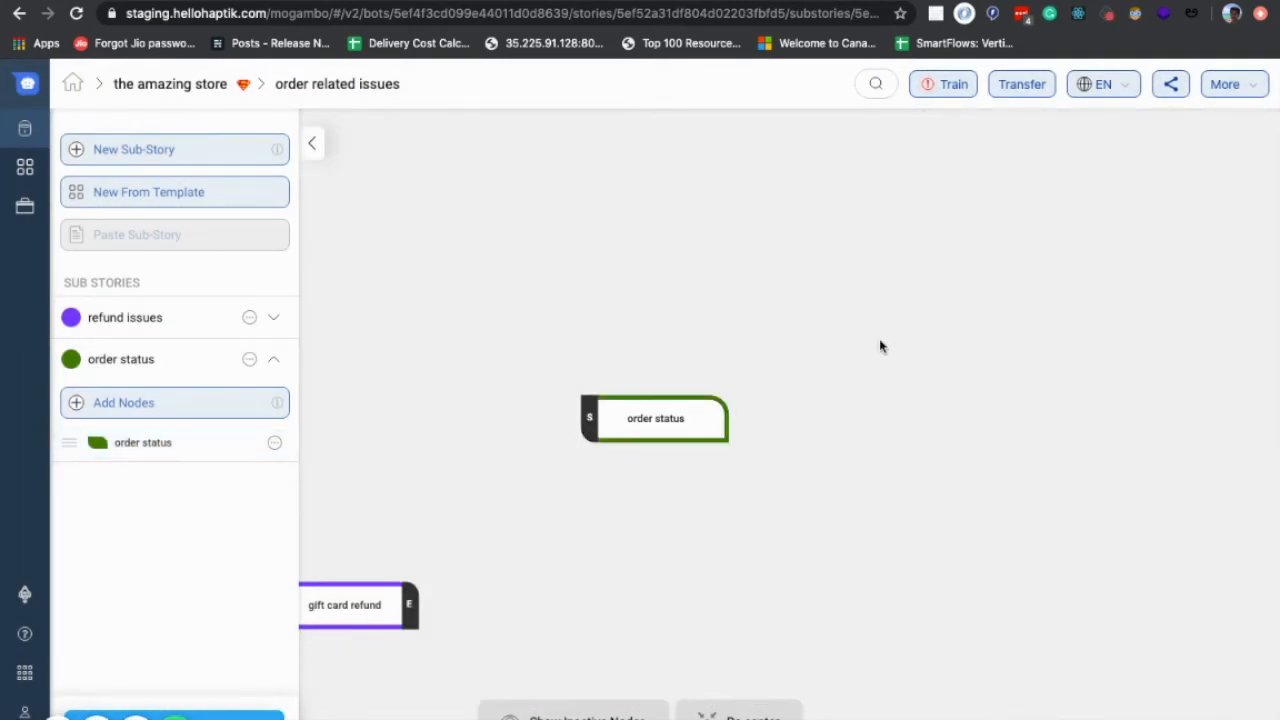
{"action": "left_click_drag", "start_coordinate": [703, 410], "coordinate": [833, 322]}
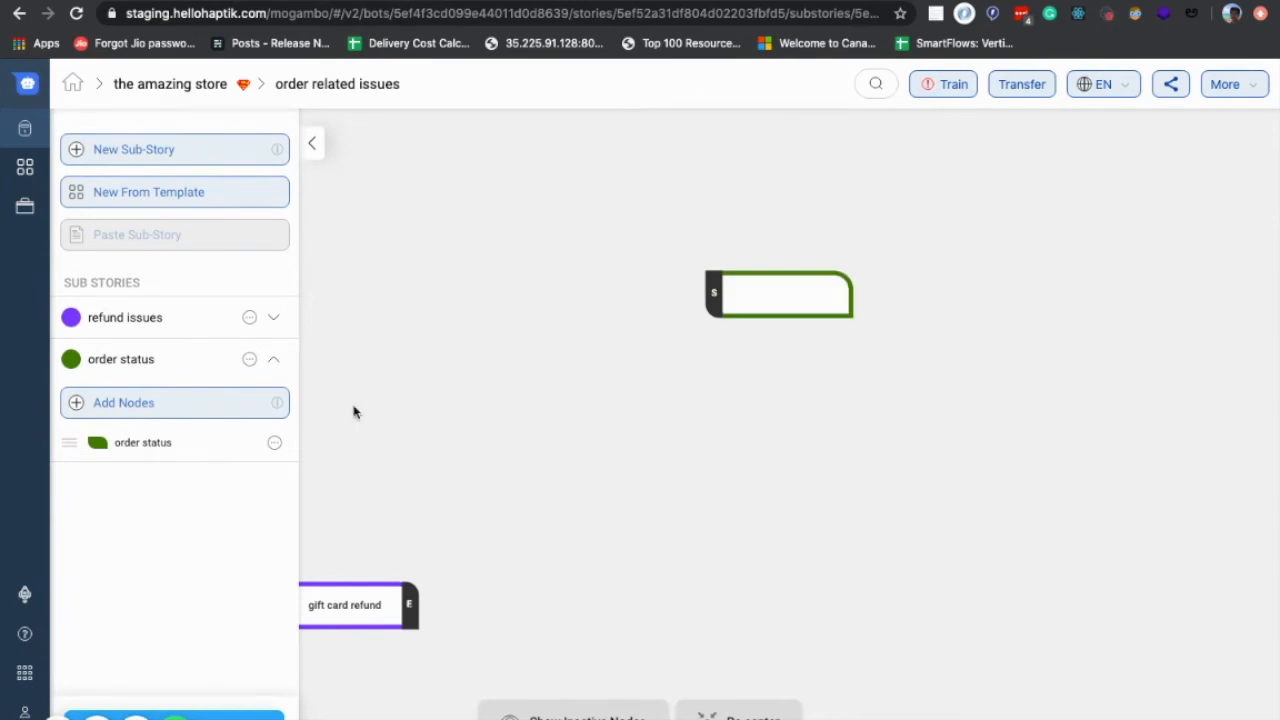
Step: Add a static node named "older order status" to the order status sub-story, mark it as an End node and save it
{"action": "left_click", "coordinate": [154, 408]}
{"action": "left_click_drag", "start_coordinate": [183, 189], "coordinate": [914, 387]}
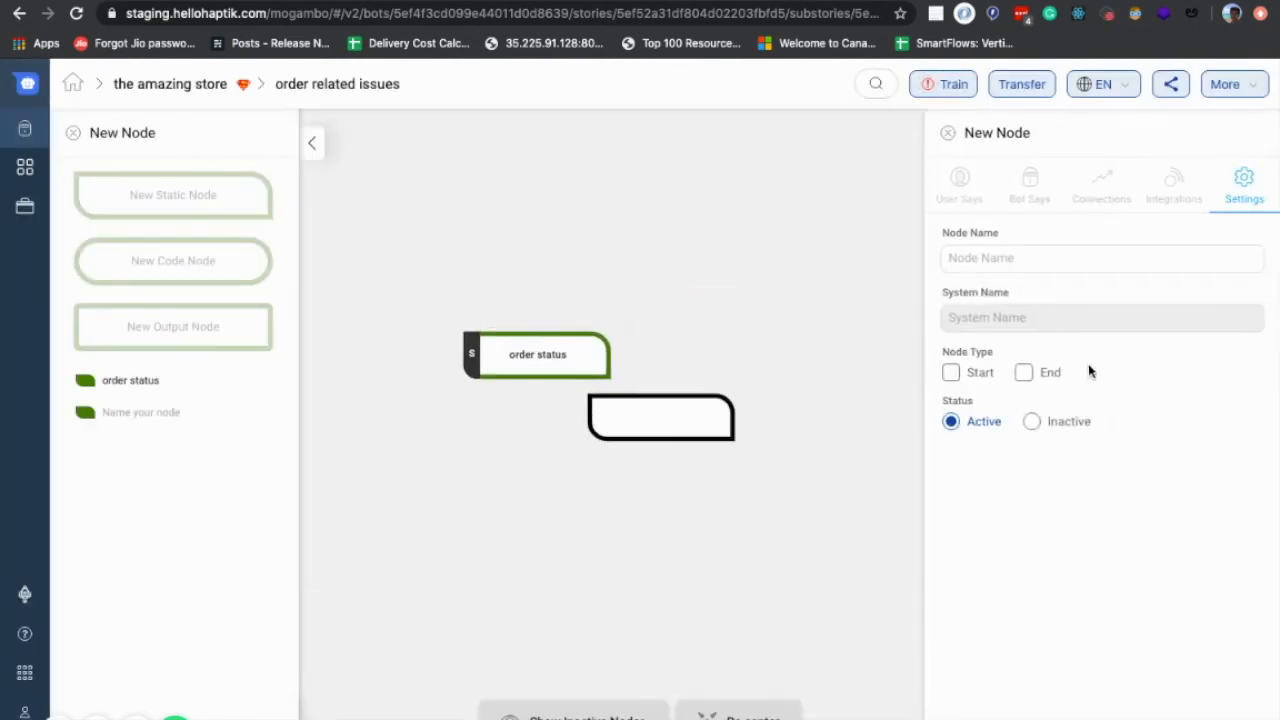
{"action": "left_click", "coordinate": [992, 259]}
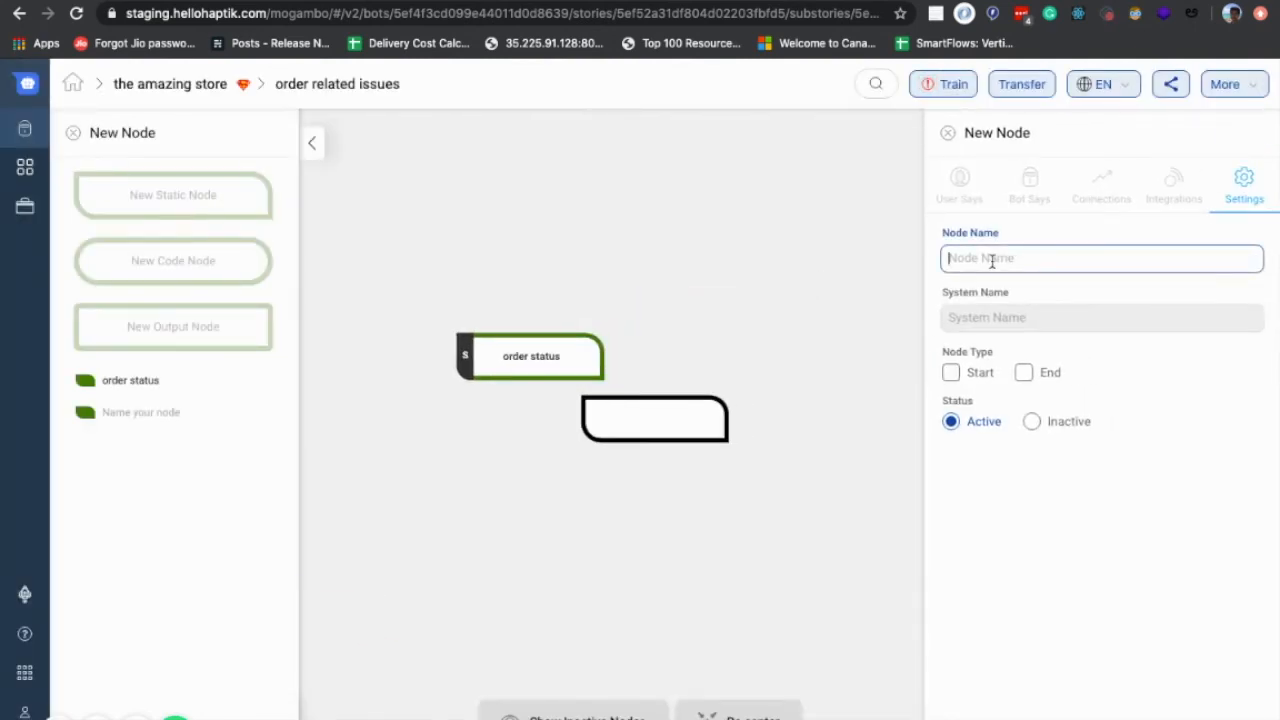
{"action": "type", "text": "older order statu"}
{"action": "key", "text": "BackSpace"}
{"action": "key", "text": "BackSpace"}
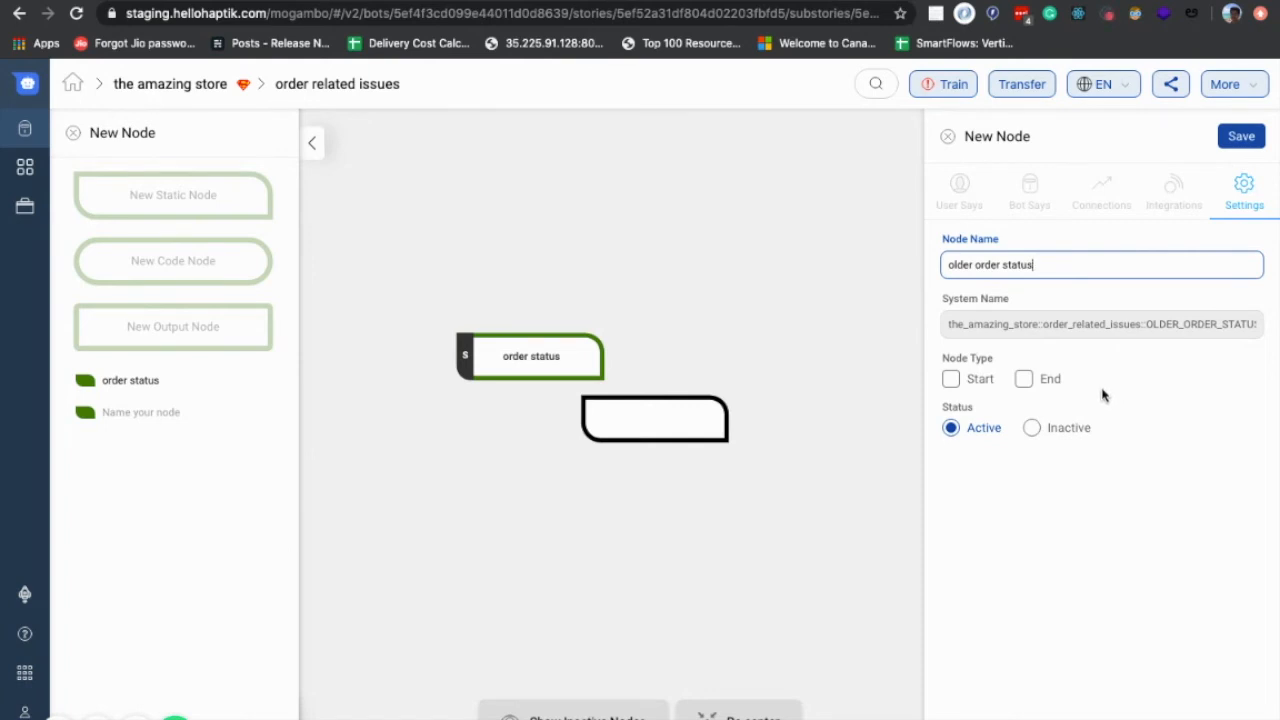
{"action": "left_click", "coordinate": [1033, 380]}
{"action": "left_click", "coordinate": [1241, 137]}
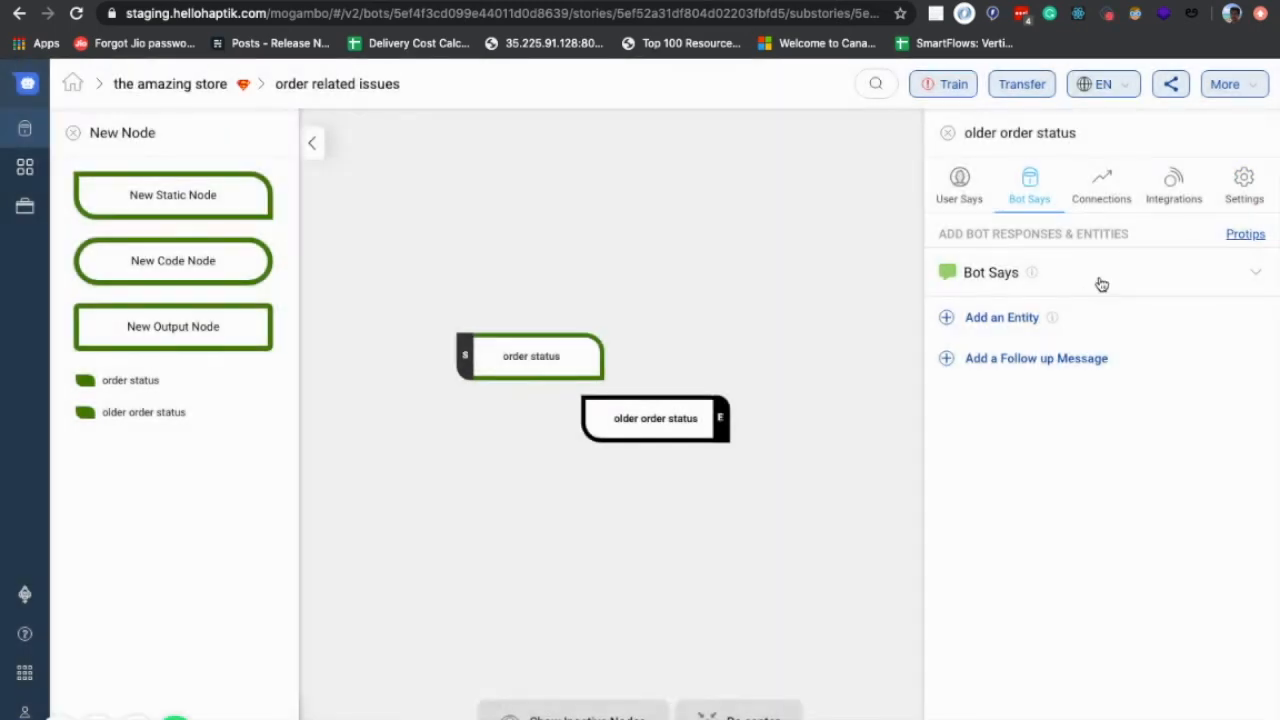
{"action": "left_click", "coordinate": [1101, 285]}
{"action": "left_click", "coordinate": [992, 314]}
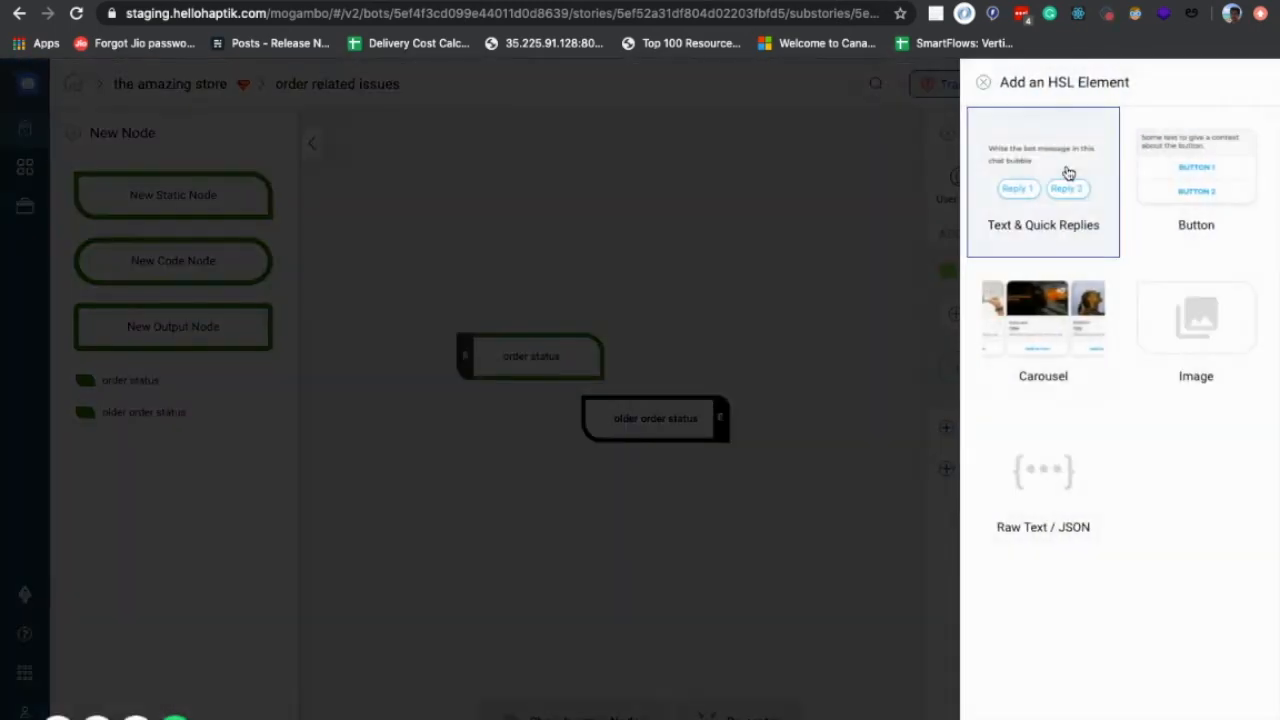
{"action": "left_click", "coordinate": [1066, 171]}
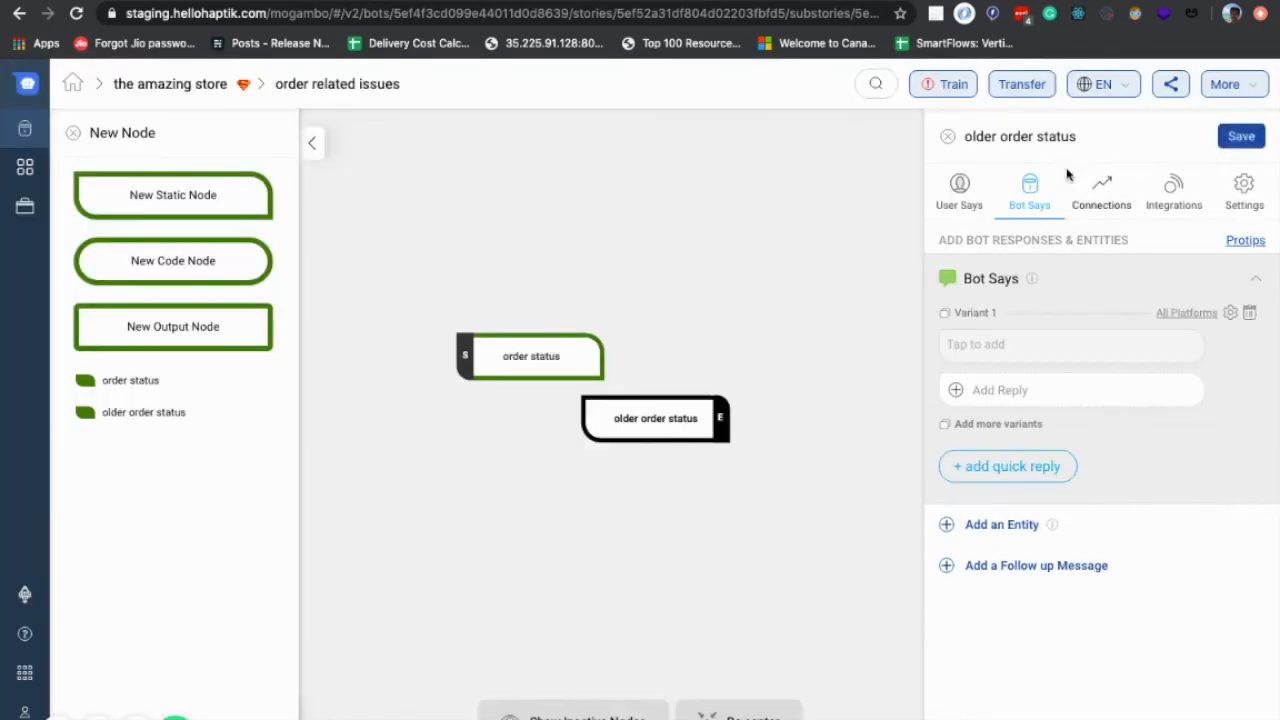
{"action": "left_click", "coordinate": [1025, 217]}
{"action": "type", "text": "You c"}
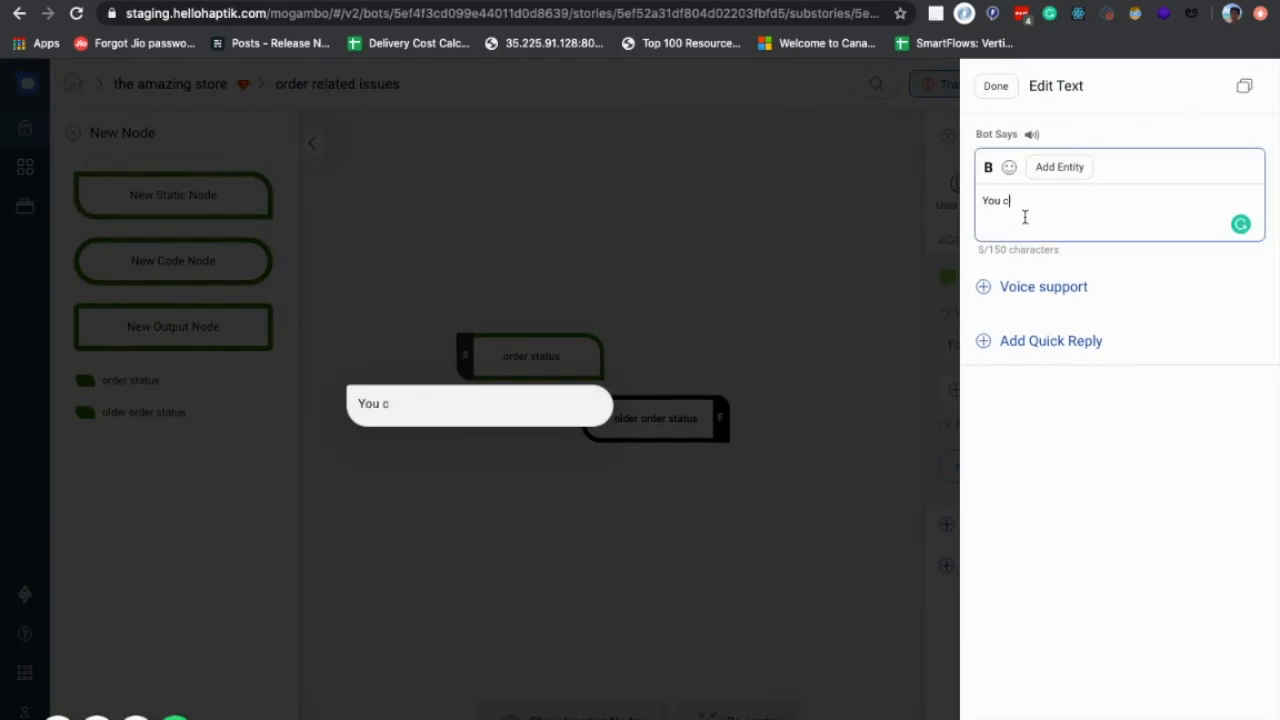
{"action": "type", "text": "an get the status for all your orders ar"}
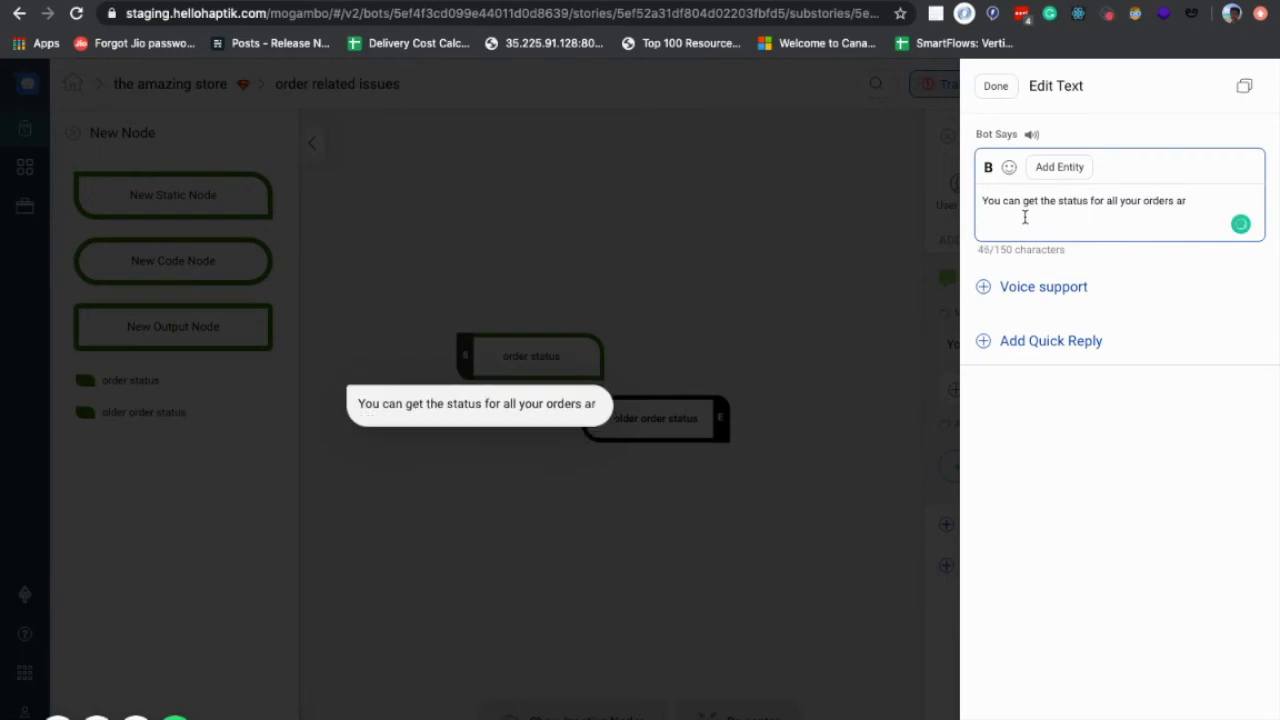
{"action": "type", "text": "https:/"}
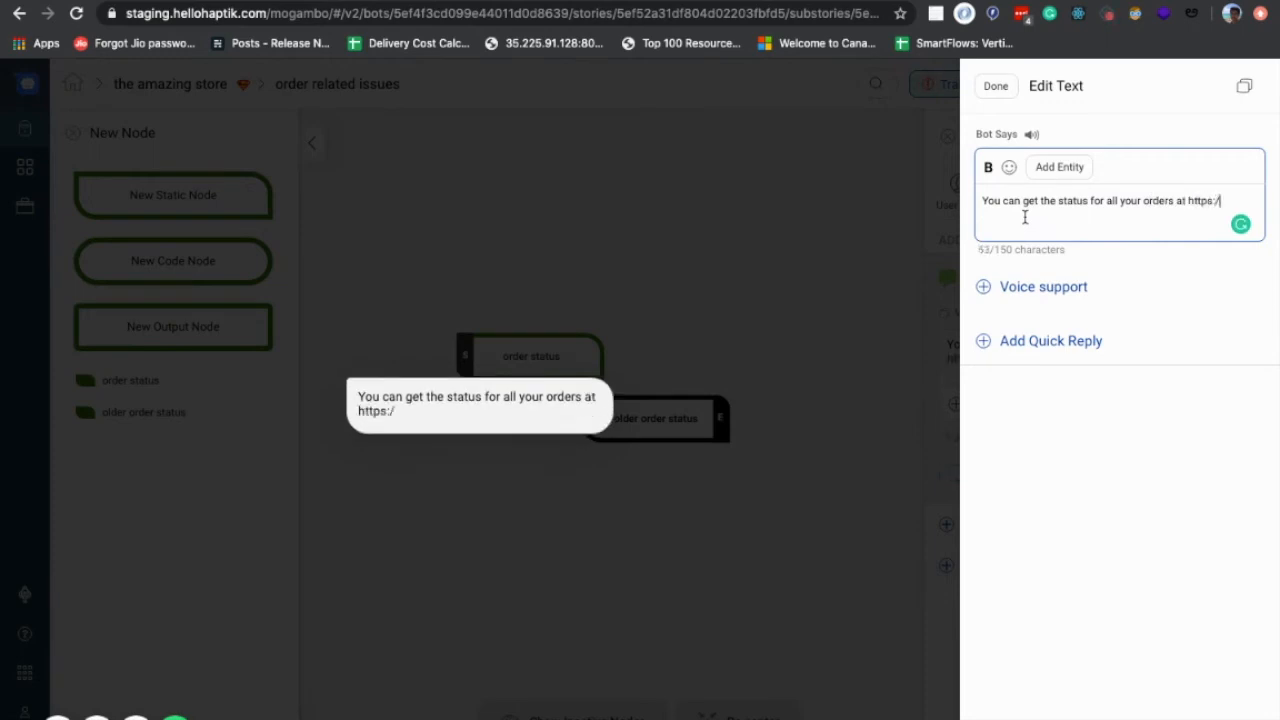
{"action": "type", "text": "/amazingstore.co"}
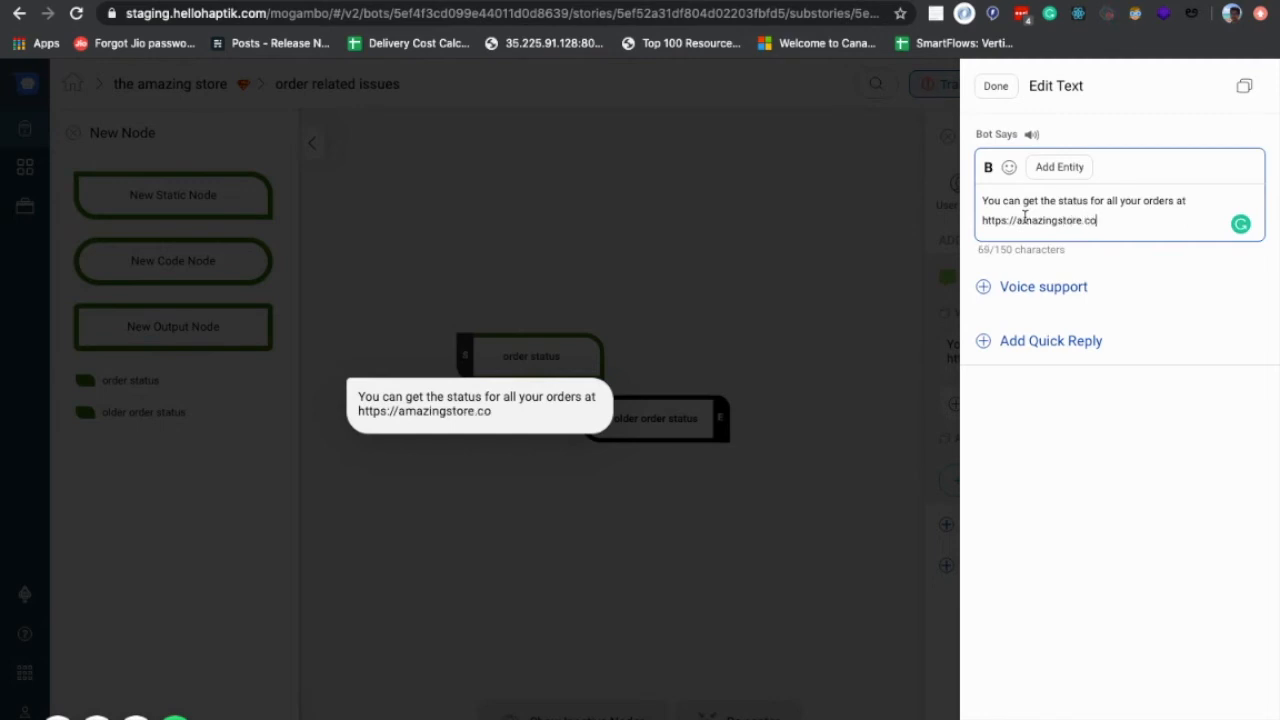
{"action": "type", "text": "m/orders"}
{"action": "left_click", "coordinate": [1009, 167]}
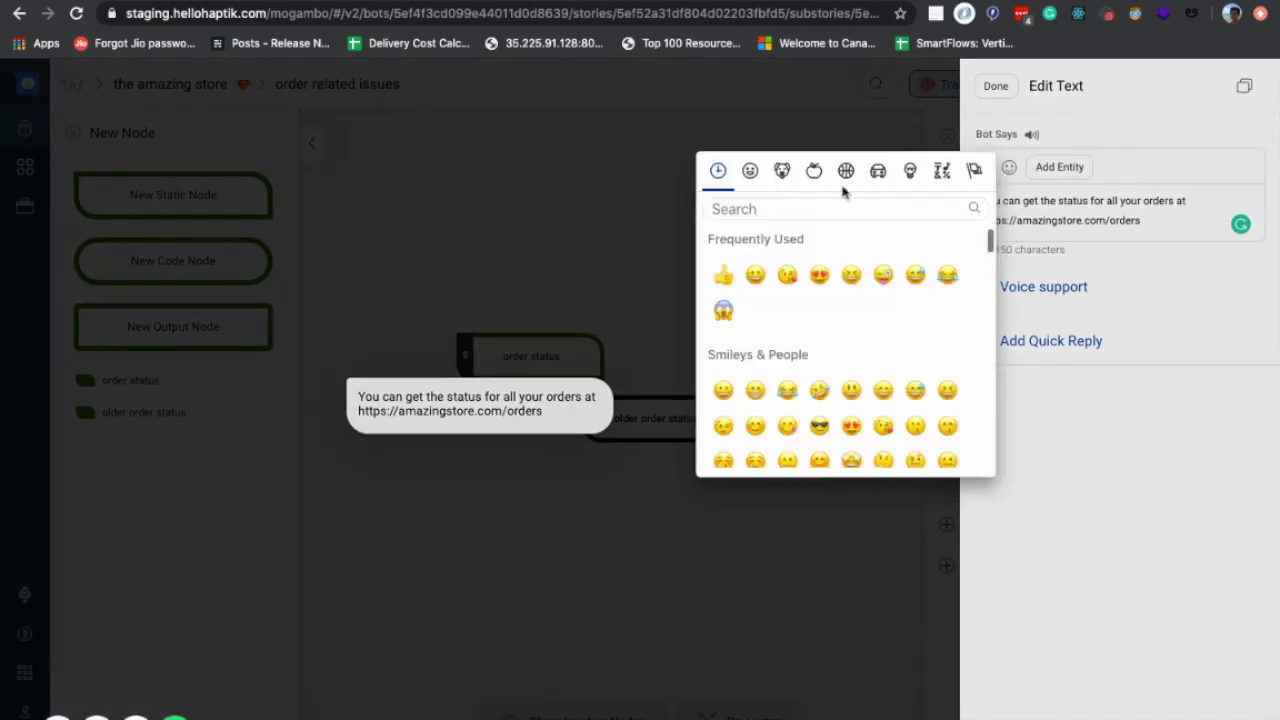
{"action": "left_click", "coordinate": [756, 276]}
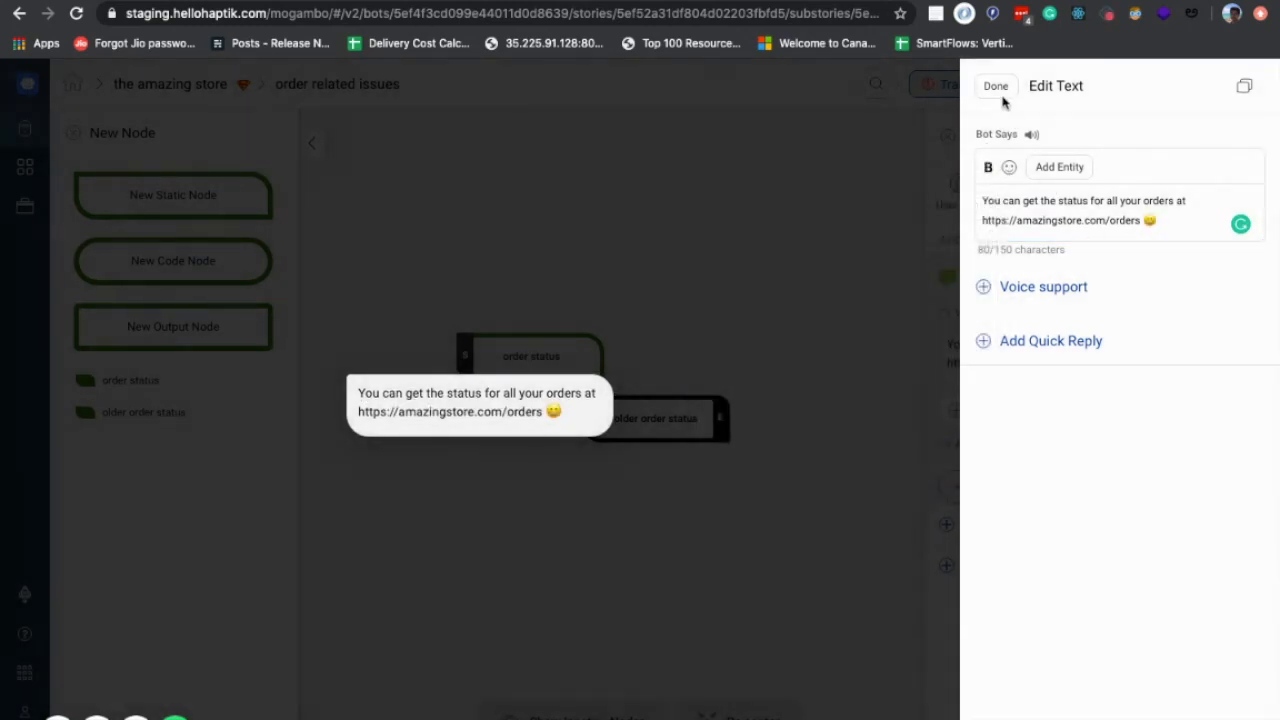
{"action": "left_click", "coordinate": [997, 86]}
{"action": "left_click", "coordinate": [1242, 136]}
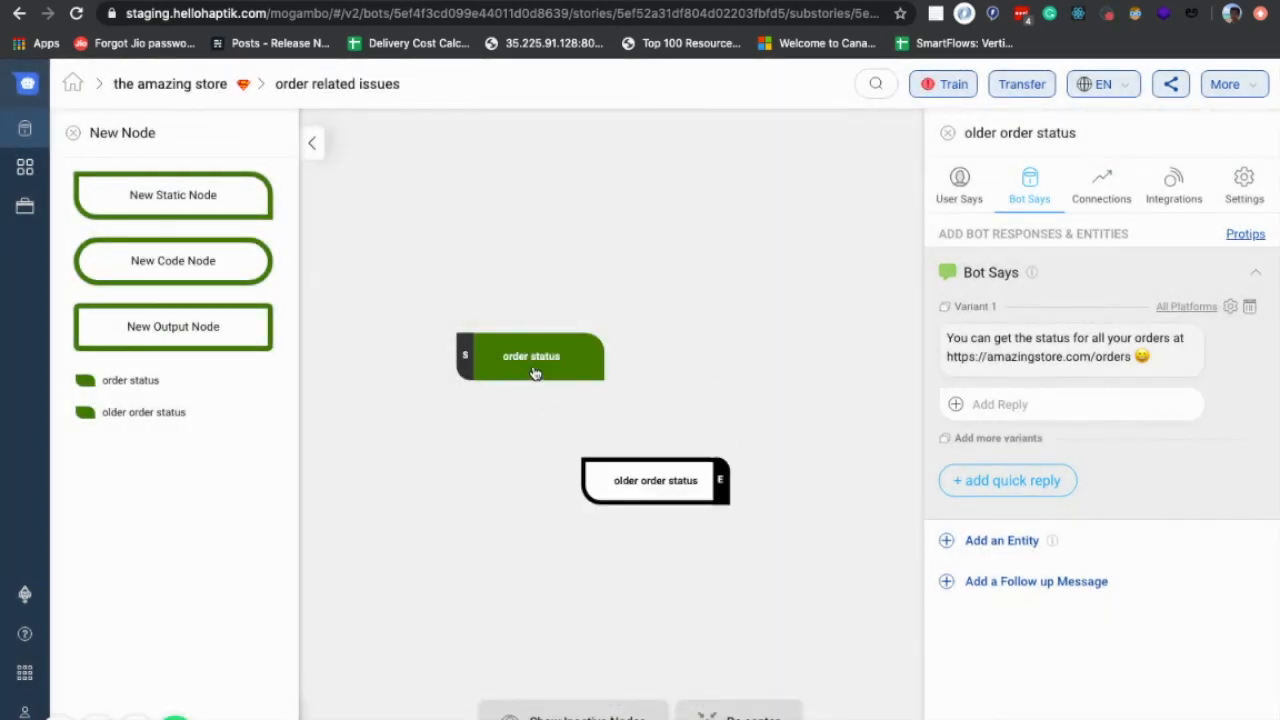
Step: Connect the order status node to the older order status node and add the user message "No" to the connection
{"action": "left_click_drag", "start_coordinate": [533, 380], "coordinate": [657, 489]}
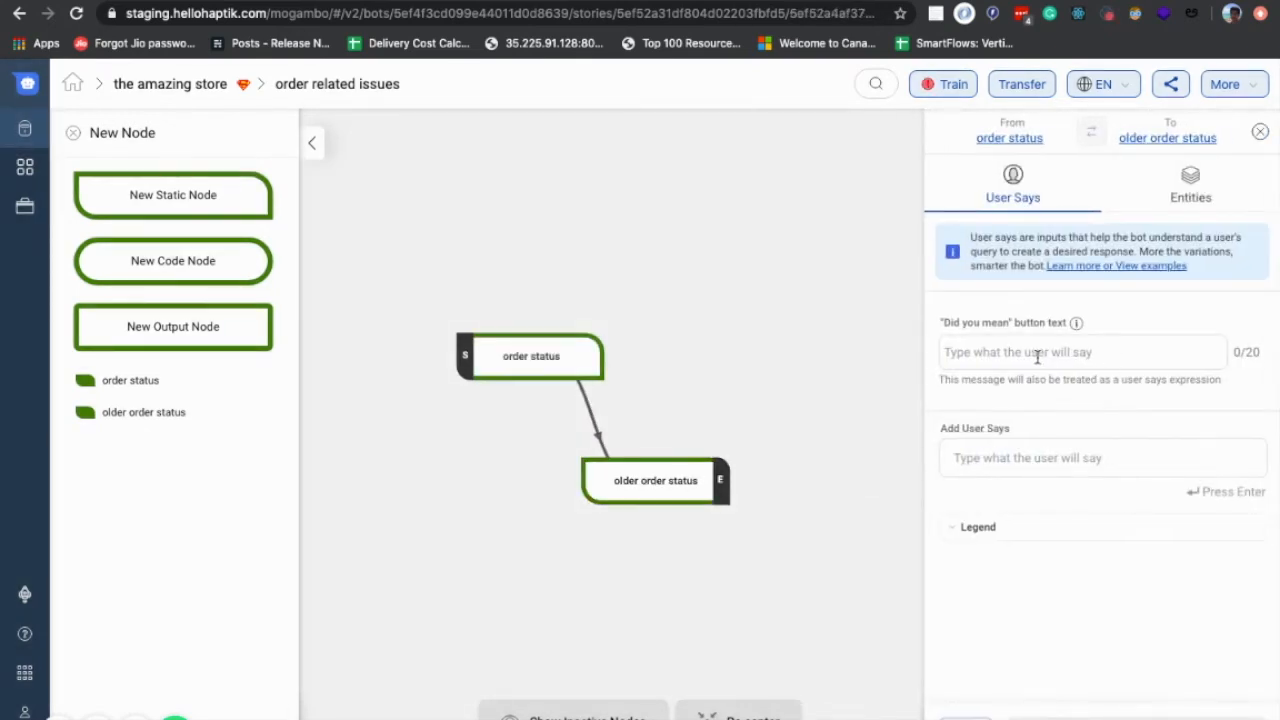
{"action": "left_click", "coordinate": [980, 465]}
{"action": "type", "text": "No"}
{"action": "key", "text": "Return"}
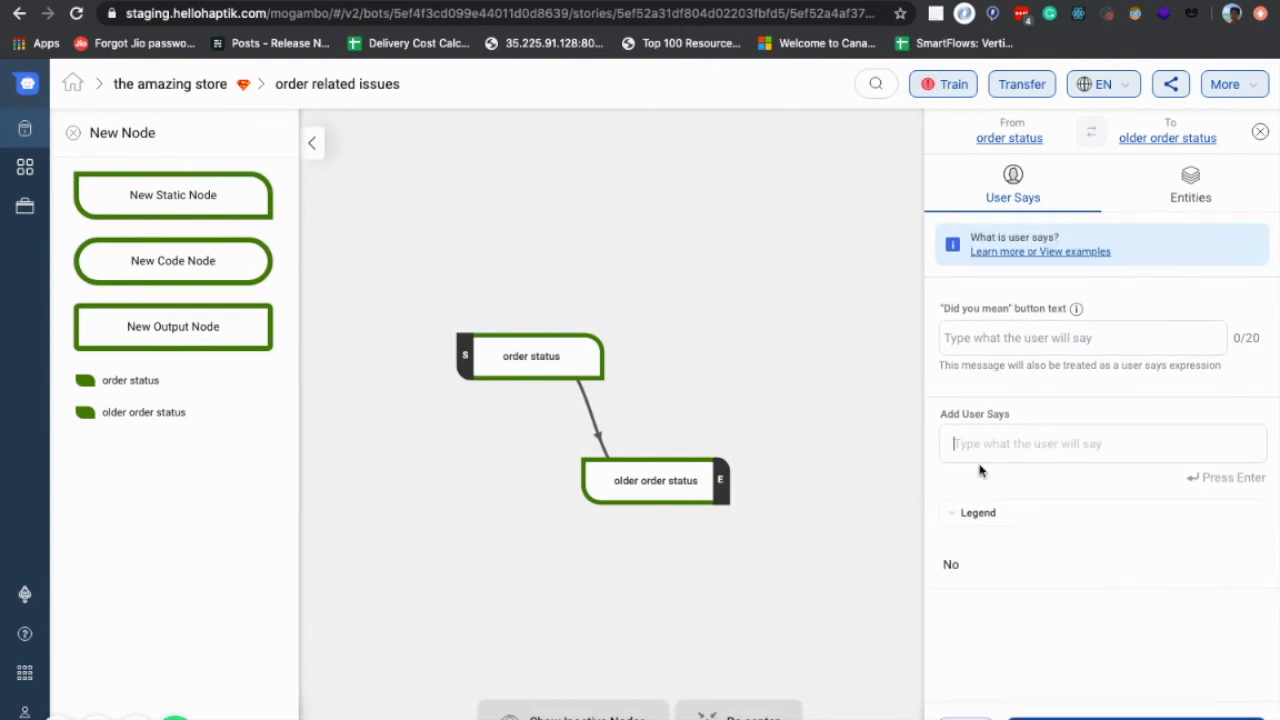
{"action": "left_click", "coordinate": [1143, 656]}
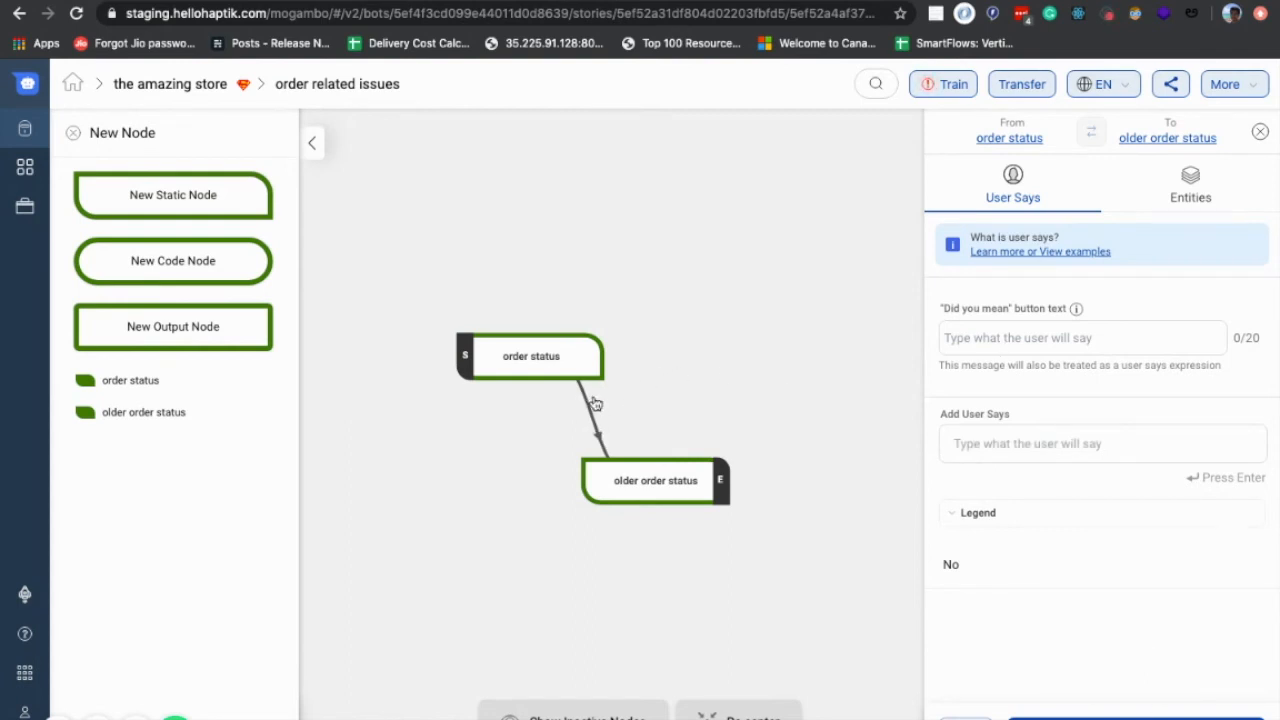
Step: Set the "Did you mean" button text of the connection to "no", save it and close the connection's settings
{"action": "left_click", "coordinate": [988, 338]}
{"action": "type", "text": "no"}
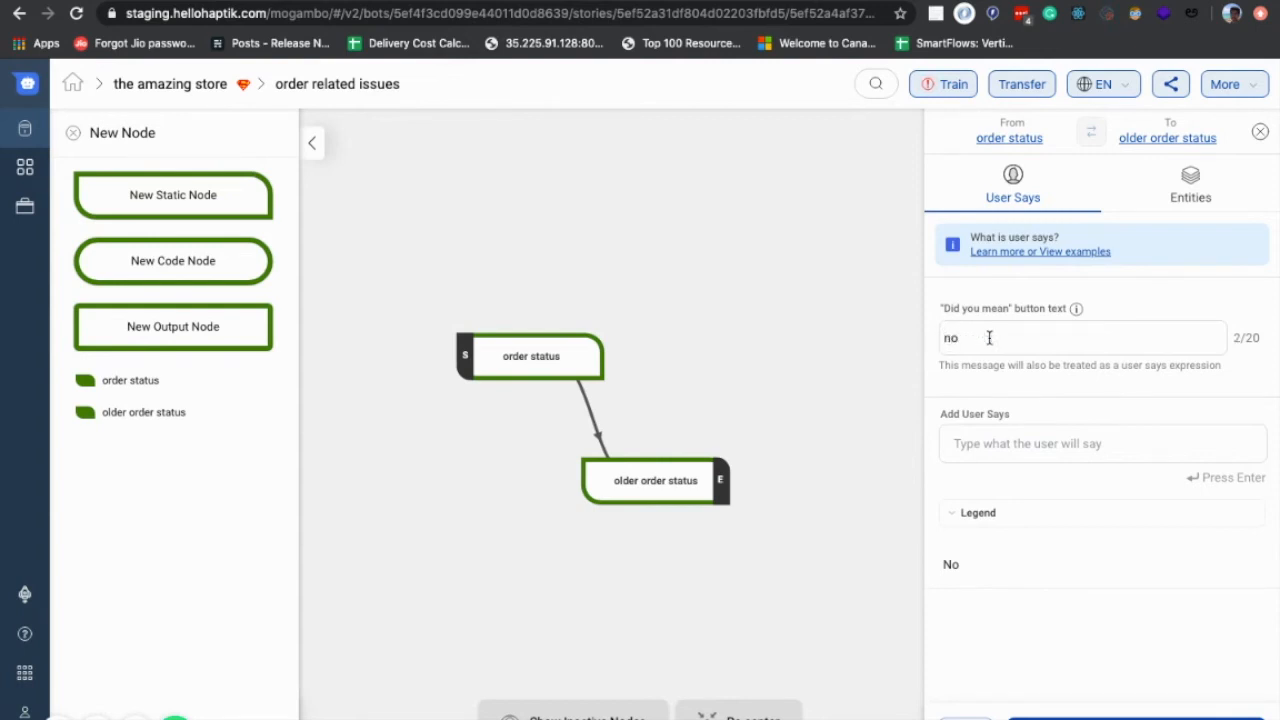
{"action": "left_click", "coordinate": [1137, 717]}
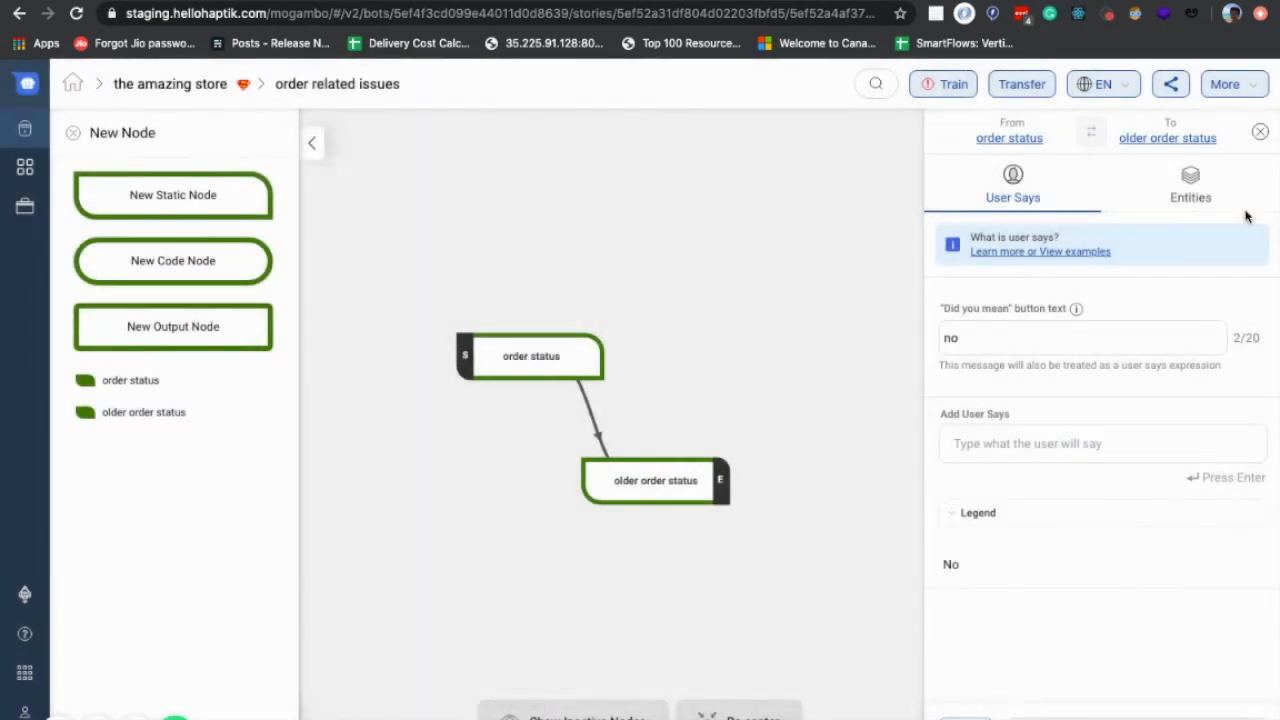
{"action": "left_click", "coordinate": [1261, 136]}
Step: Review the order status node's bot response and its "Yes" and "No" quick replies
{"action": "left_click", "coordinate": [531, 356]}
{"action": "left_click", "coordinate": [1071, 274]}
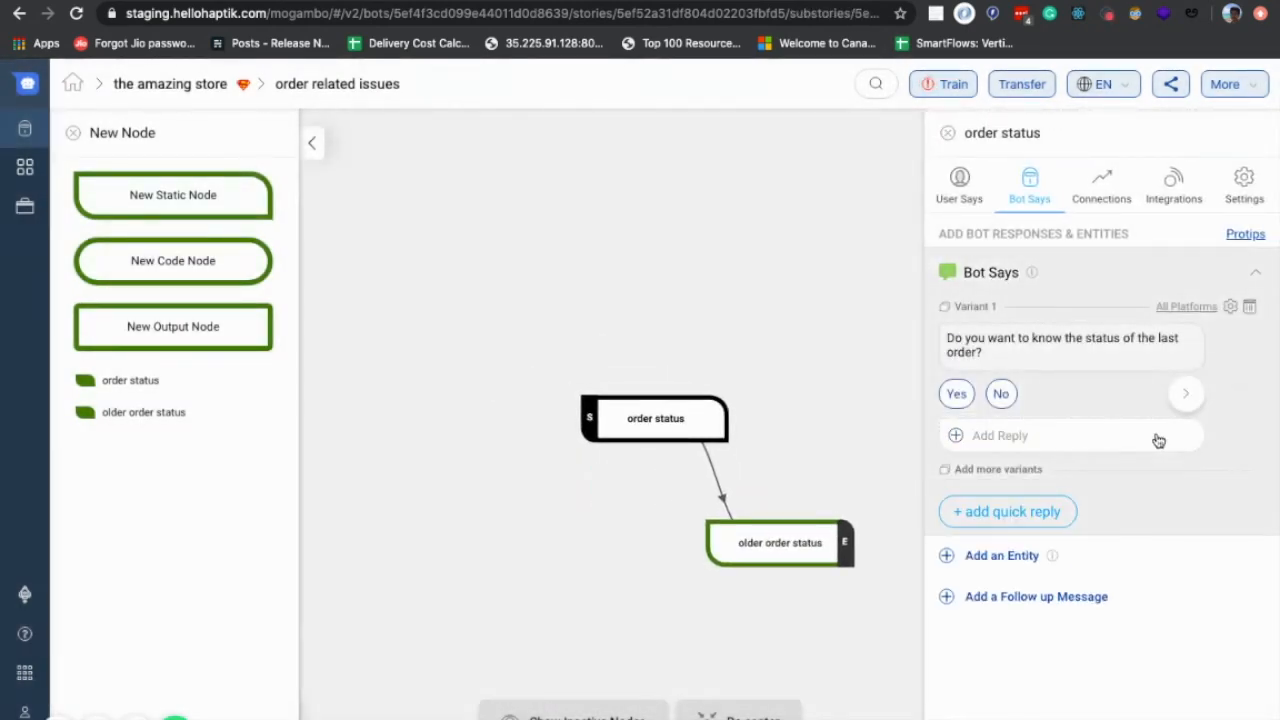
{"action": "left_click", "coordinate": [1001, 393]}
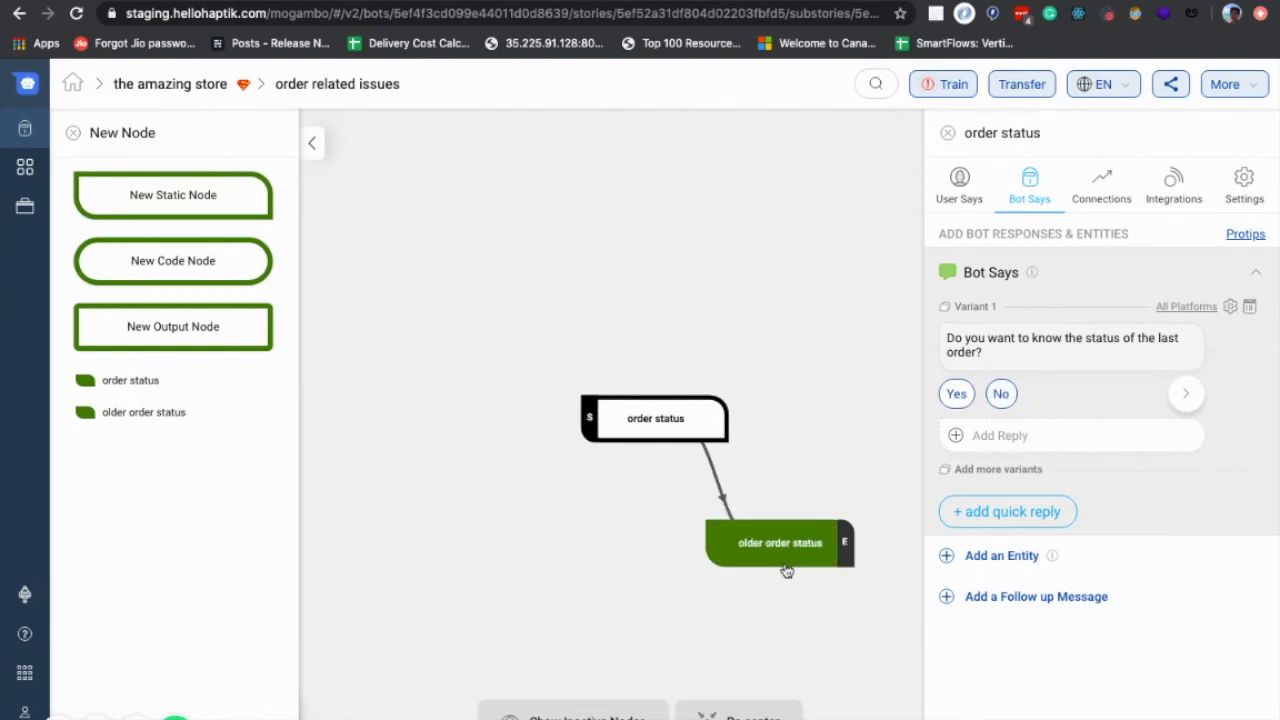
{"action": "left_click", "coordinate": [948, 133]}
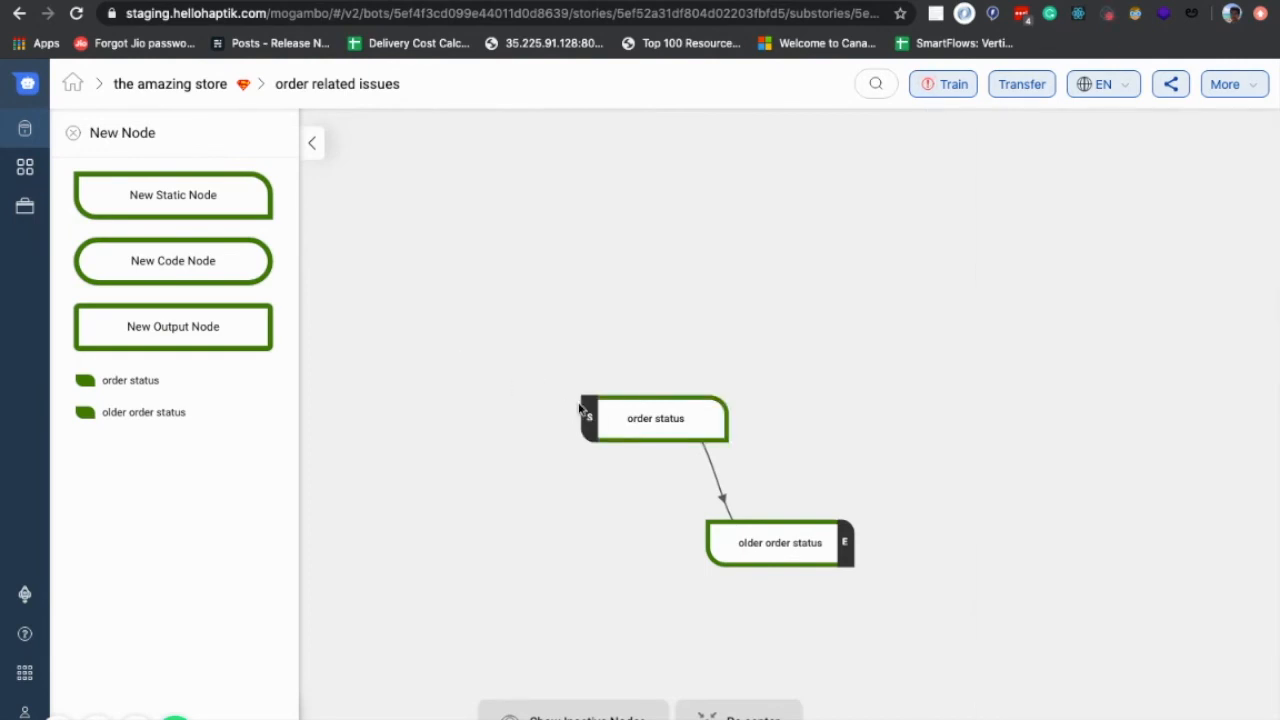
Step: Add a static node named "last order status" to the order status sub-story and save it
{"action": "left_click_drag", "start_coordinate": [207, 191], "coordinate": [509, 531]}
{"action": "left_click", "coordinate": [509, 531]}
{"action": "left_click", "coordinate": [995, 259]}
{"action": "type", "text": "last o"}
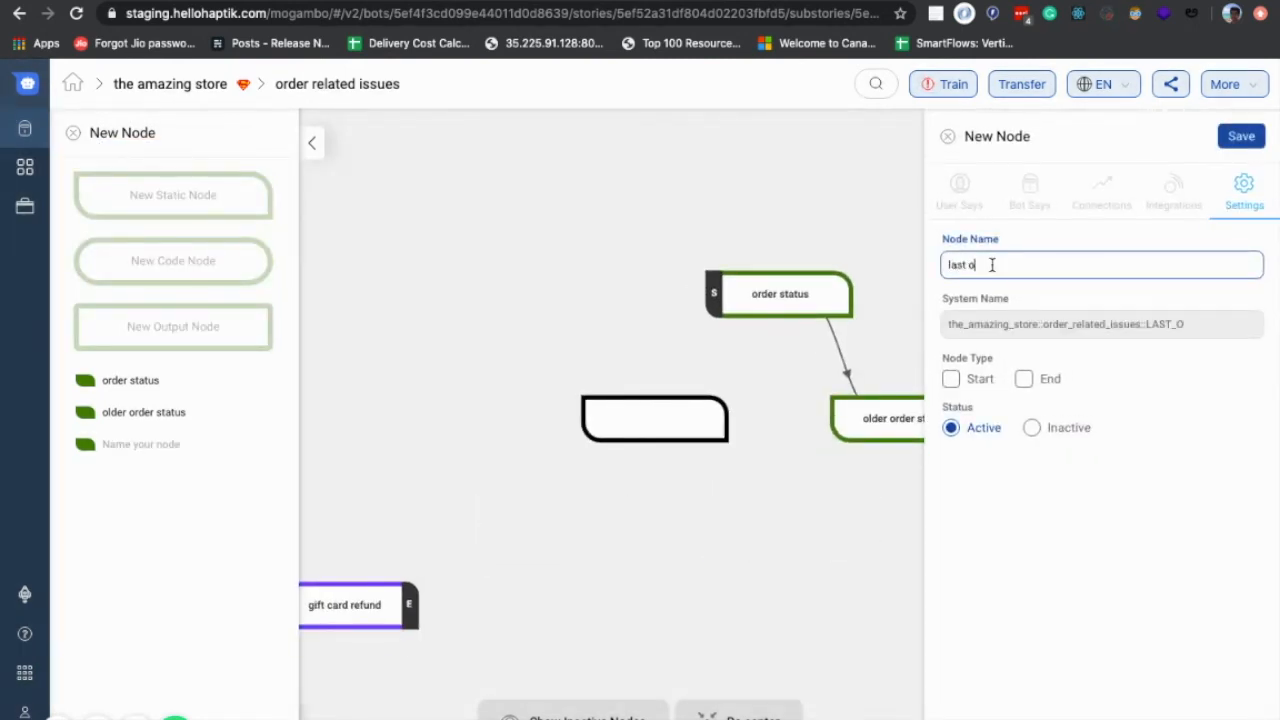
{"action": "type", "text": "rder stauts"}
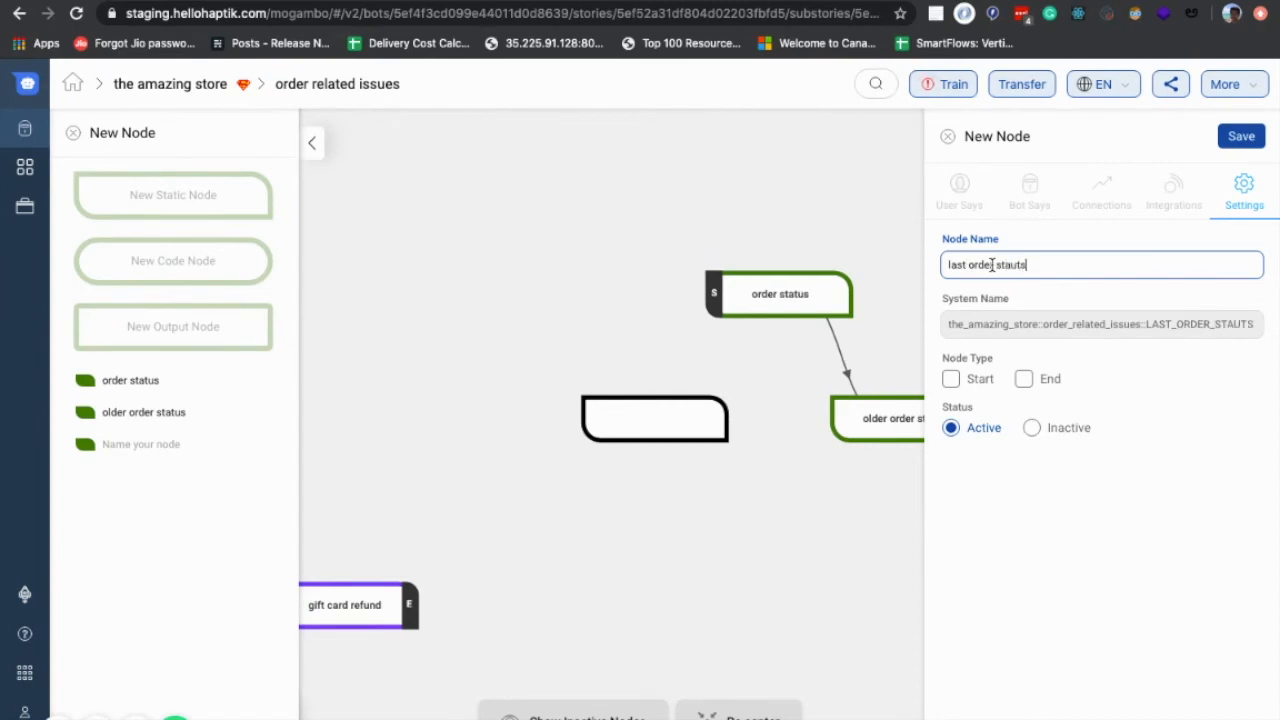
{"action": "key", "text": "BackSpace"}
{"action": "key", "text": "BackSpace"}
{"action": "key", "text": "BackSpace"}
{"action": "type", "text": "tus"}
{"action": "left_click", "coordinate": [1238, 138]}
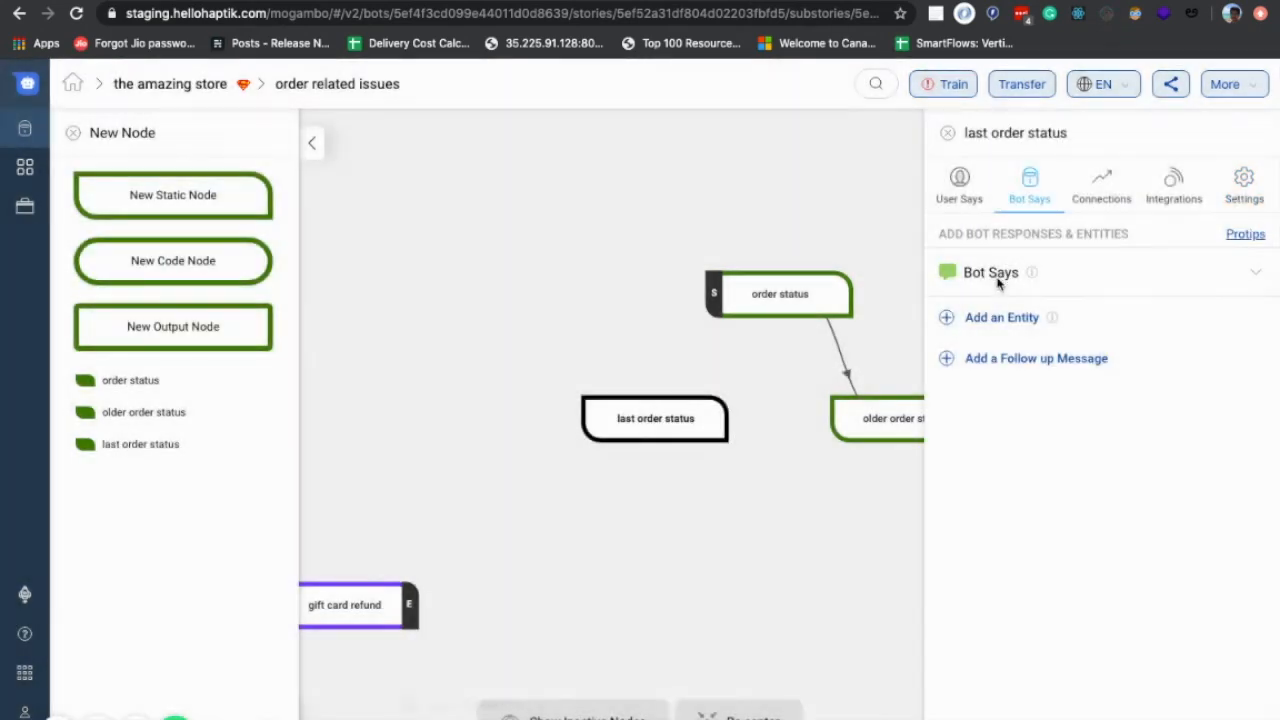
Step: Add the text response "Okay! Let me find the order status for you" to the last order status node and save it
{"action": "left_click", "coordinate": [988, 272]}
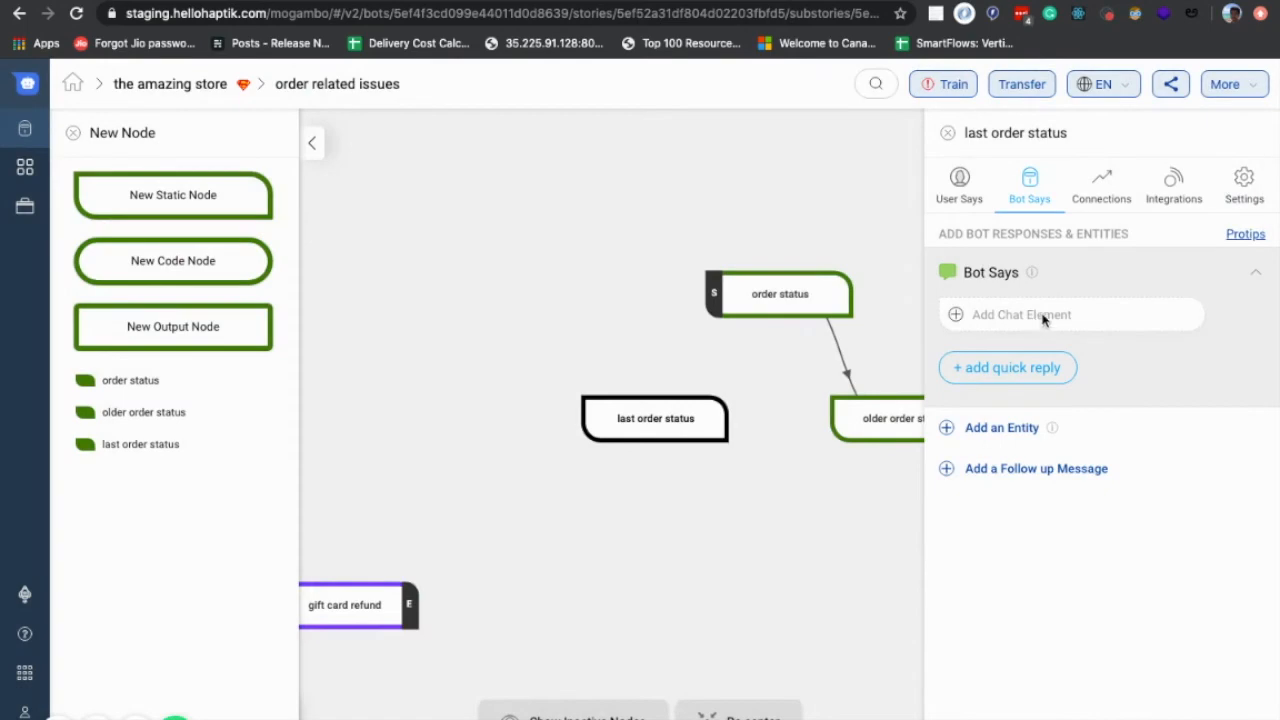
{"action": "left_click", "coordinate": [1043, 318]}
{"action": "left_click", "coordinate": [1070, 205]}
{"action": "left_click", "coordinate": [1033, 337]}
{"action": "left_click", "coordinate": [1049, 193]}
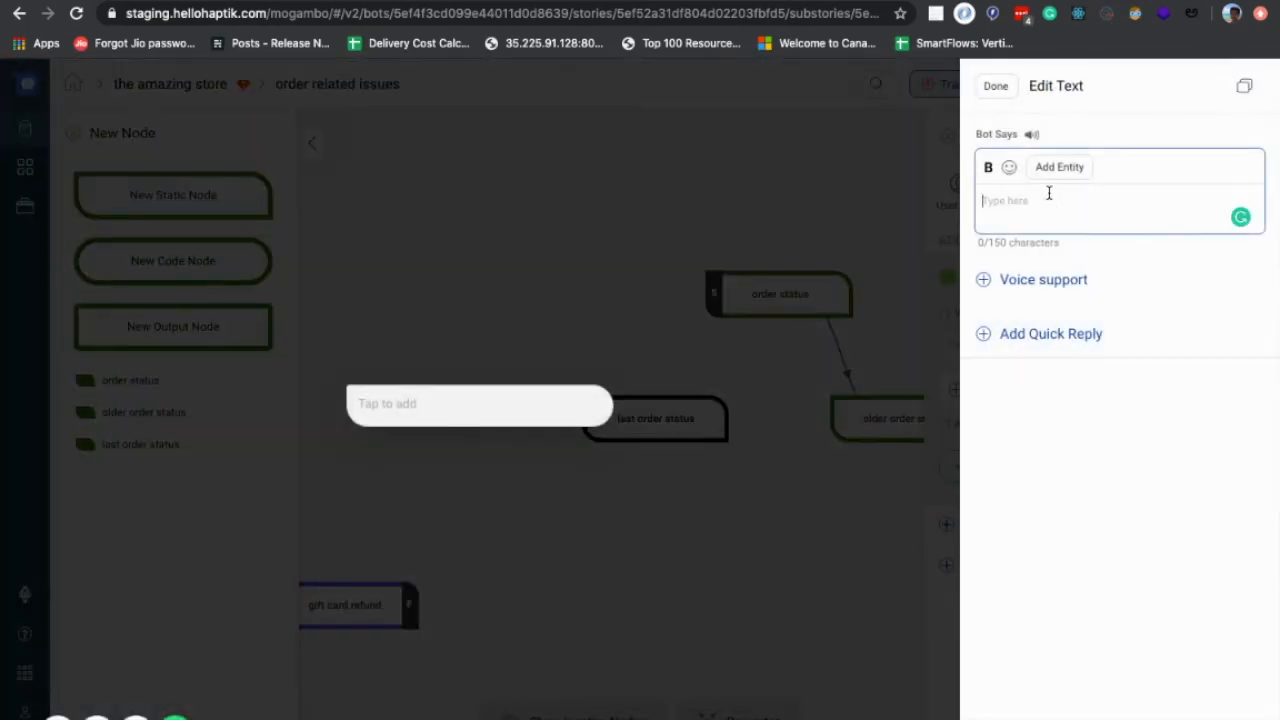
{"action": "type", "text": "Okay"}
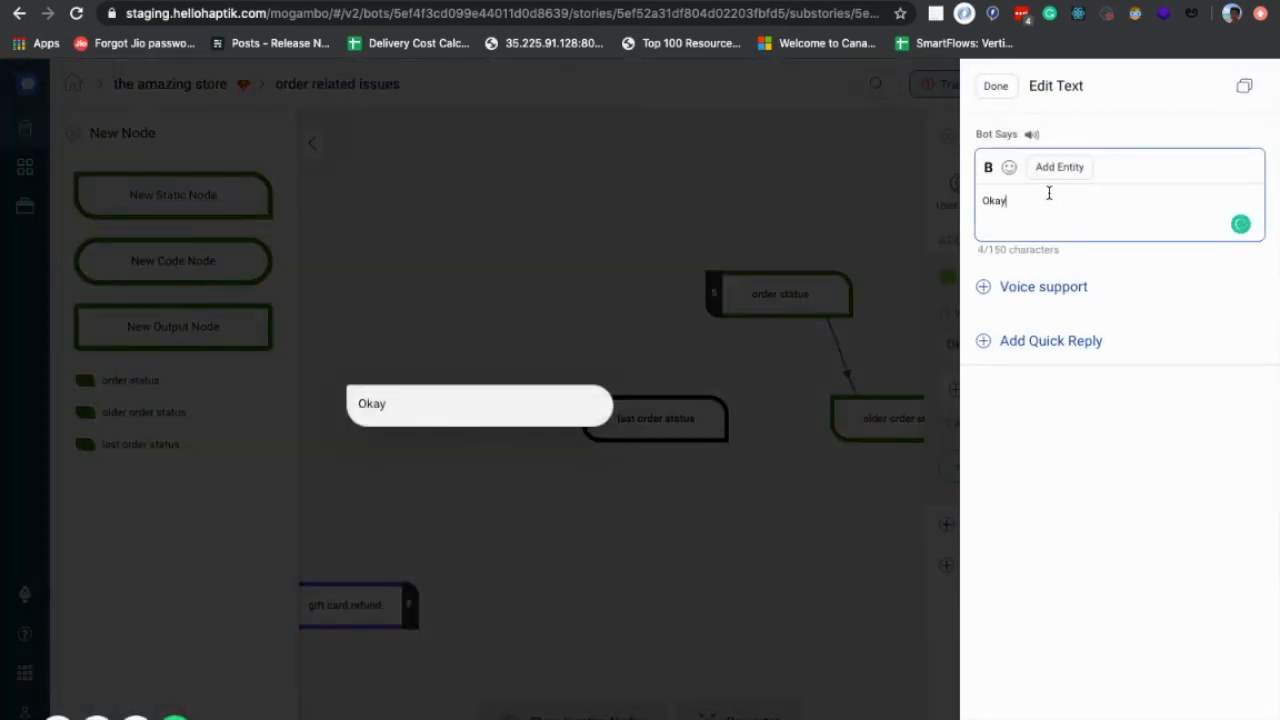
{"action": "type", "text": "! Let fi"}
{"action": "type", "text": "me find hte o"}
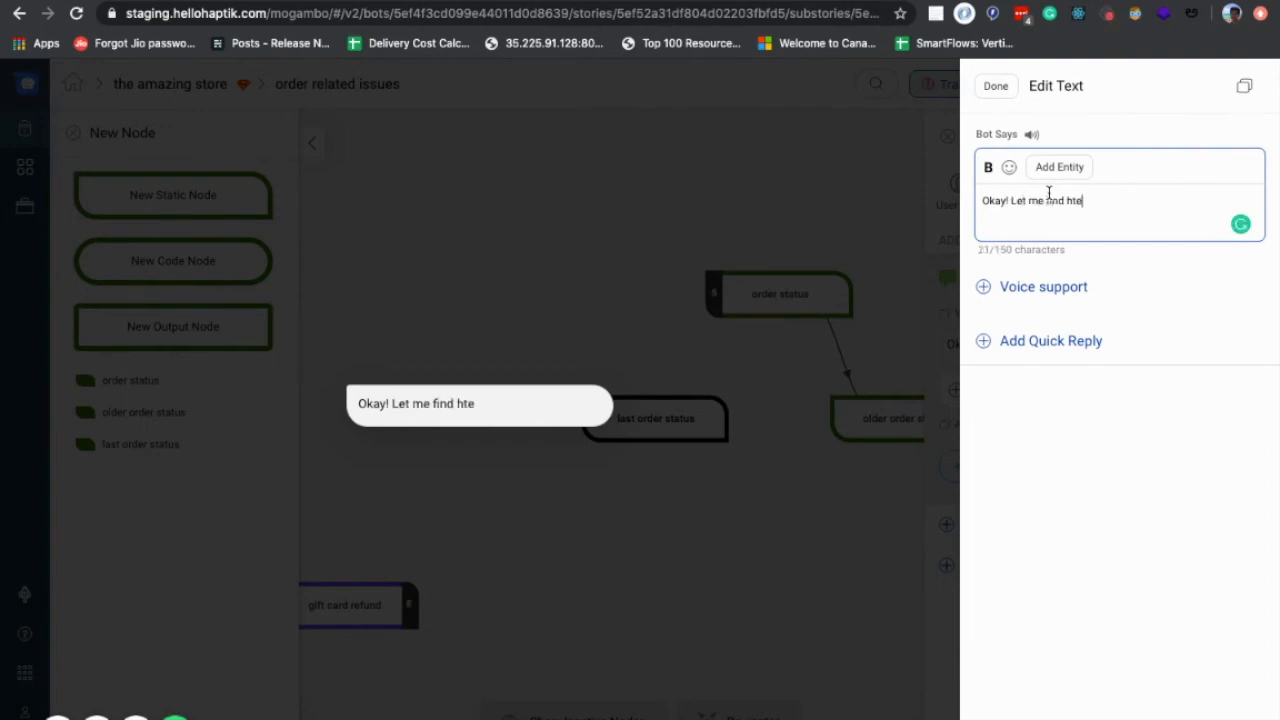
{"action": "key", "text": "BackSpace"}
{"action": "key", "text": "BackSpace"}
{"action": "key", "text": "BackSpace"}
{"action": "key", "text": "BackSpace"}
{"action": "key", "text": "BackSpace"}
{"action": "type", "text": "the order status for you"}
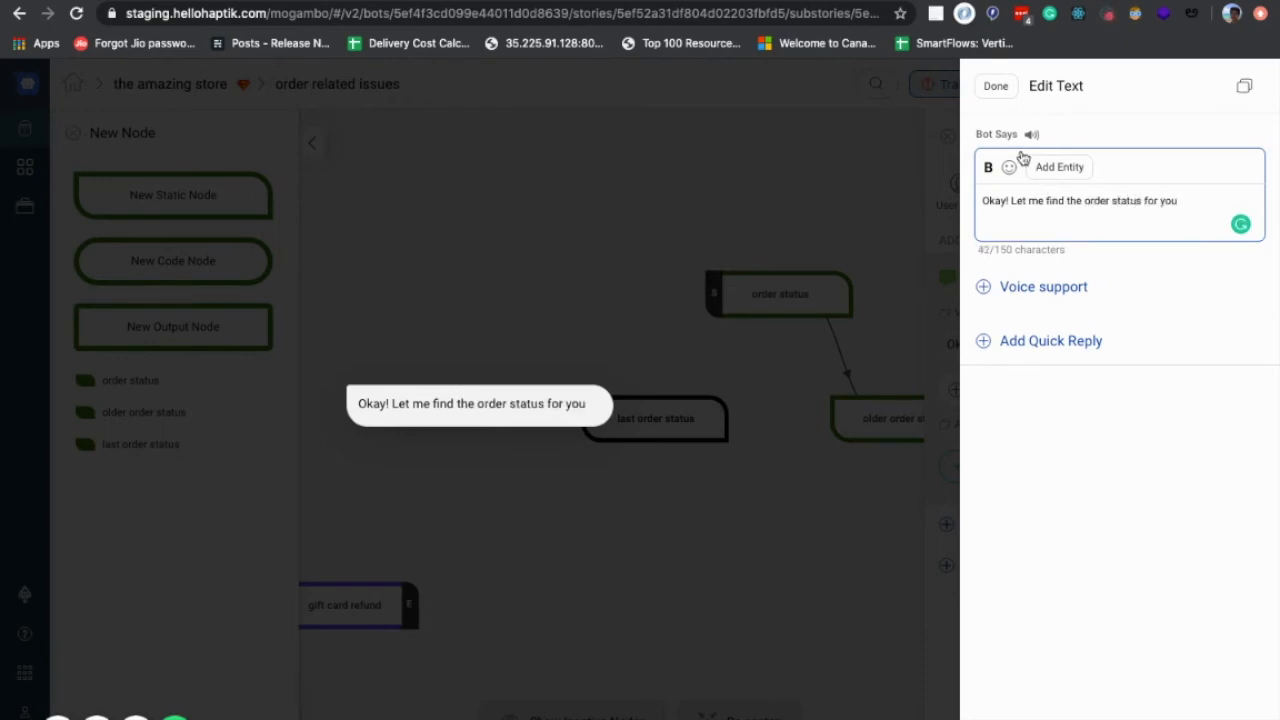
{"action": "left_click", "coordinate": [996, 86]}
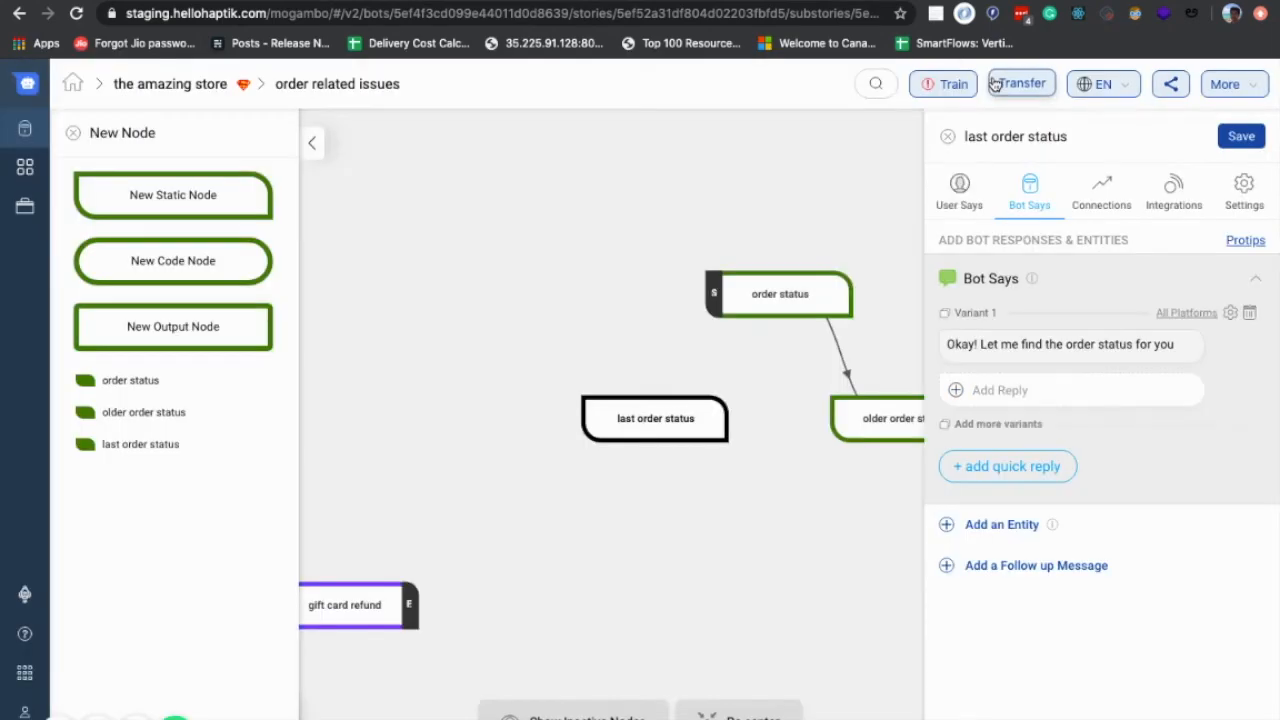
{"action": "left_click", "coordinate": [1241, 136]}
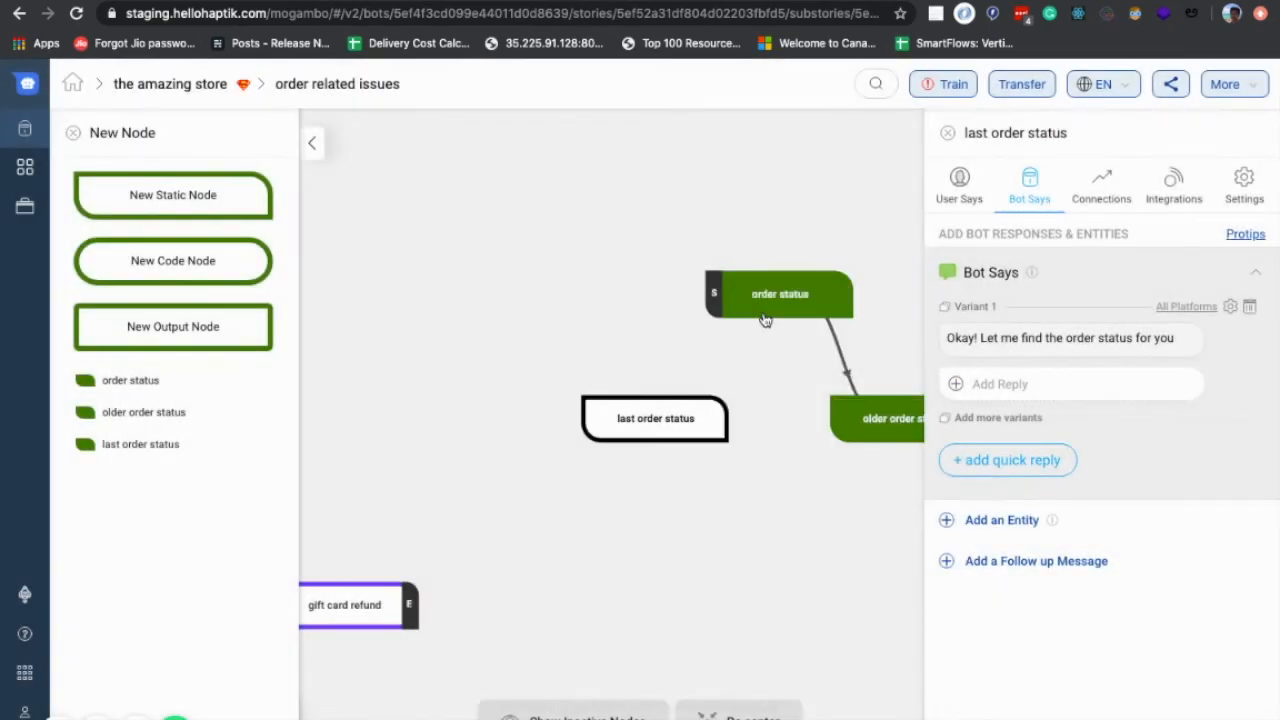
Step: Connect order status to last order status with user says "Yes" and "Did you mean" button text "yes", and save the connection
{"action": "left_click_drag", "start_coordinate": [764, 319], "coordinate": [665, 428]}
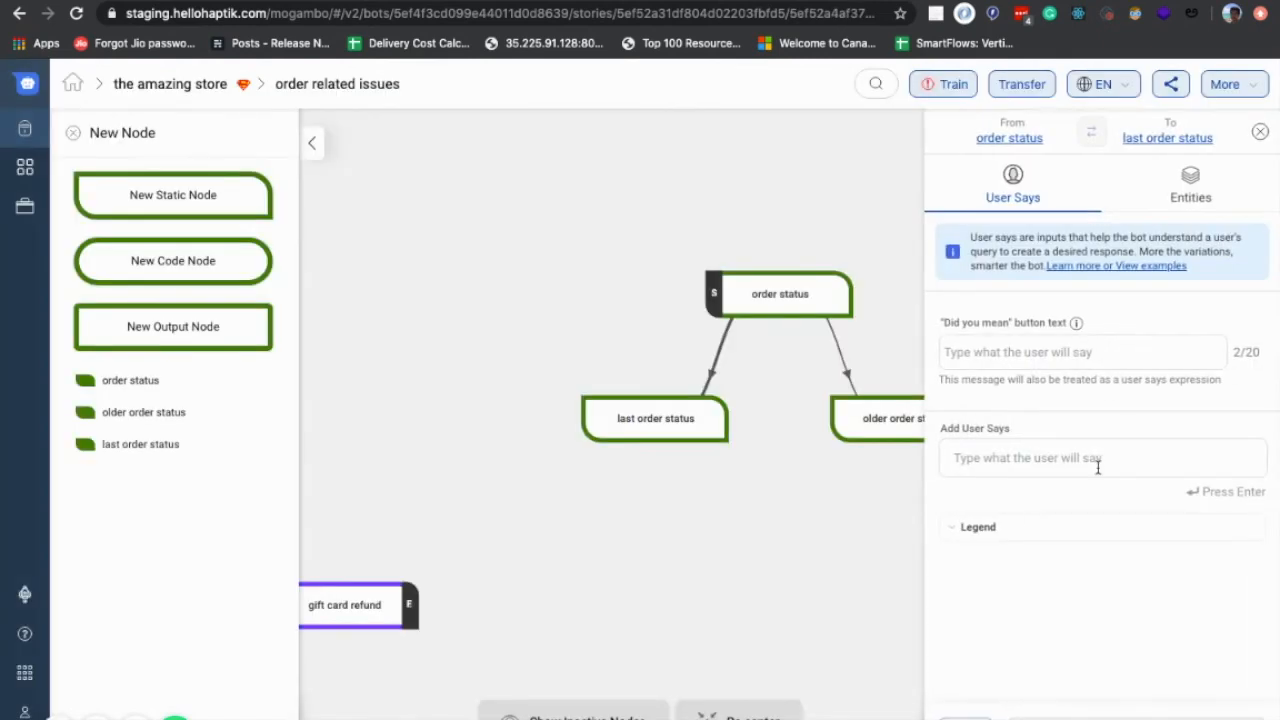
{"action": "left_click", "coordinate": [1005, 455]}
{"action": "type", "text": "Yes"}
{"action": "key", "text": "Return"}
{"action": "left_click", "coordinate": [1000, 336]}
{"action": "type", "text": "yes"}
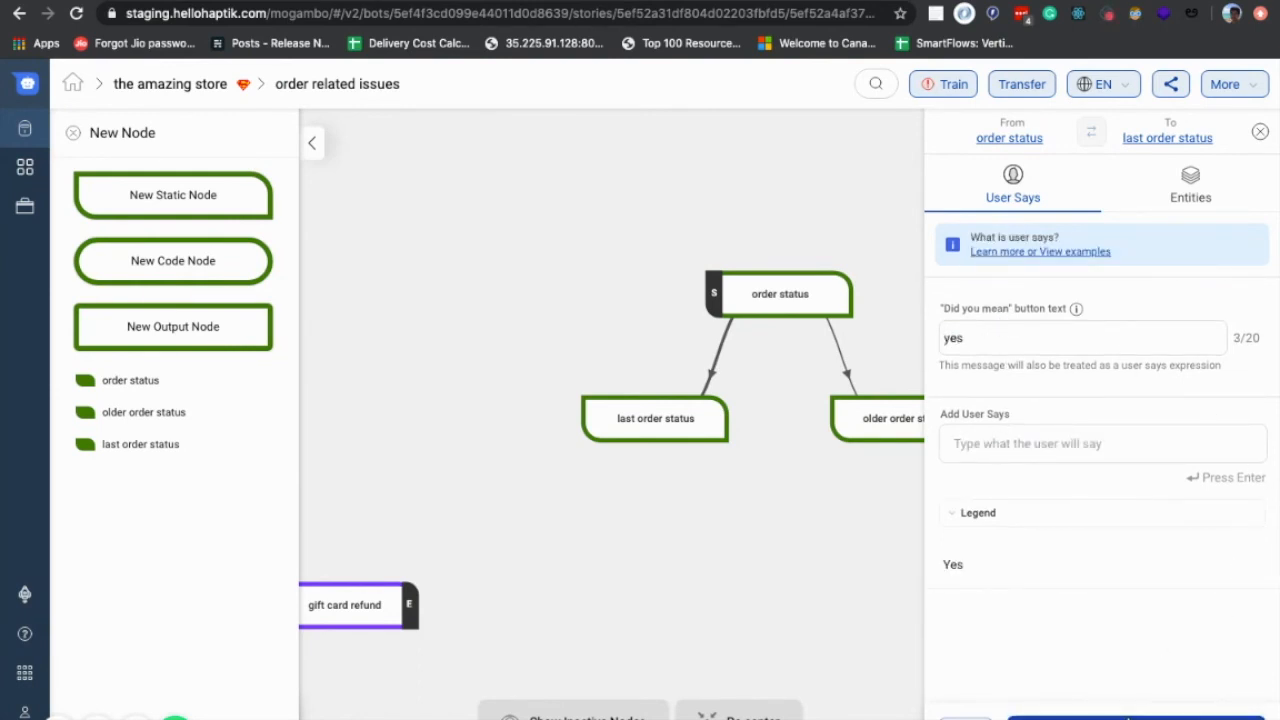
{"action": "left_click", "coordinate": [1129, 716]}
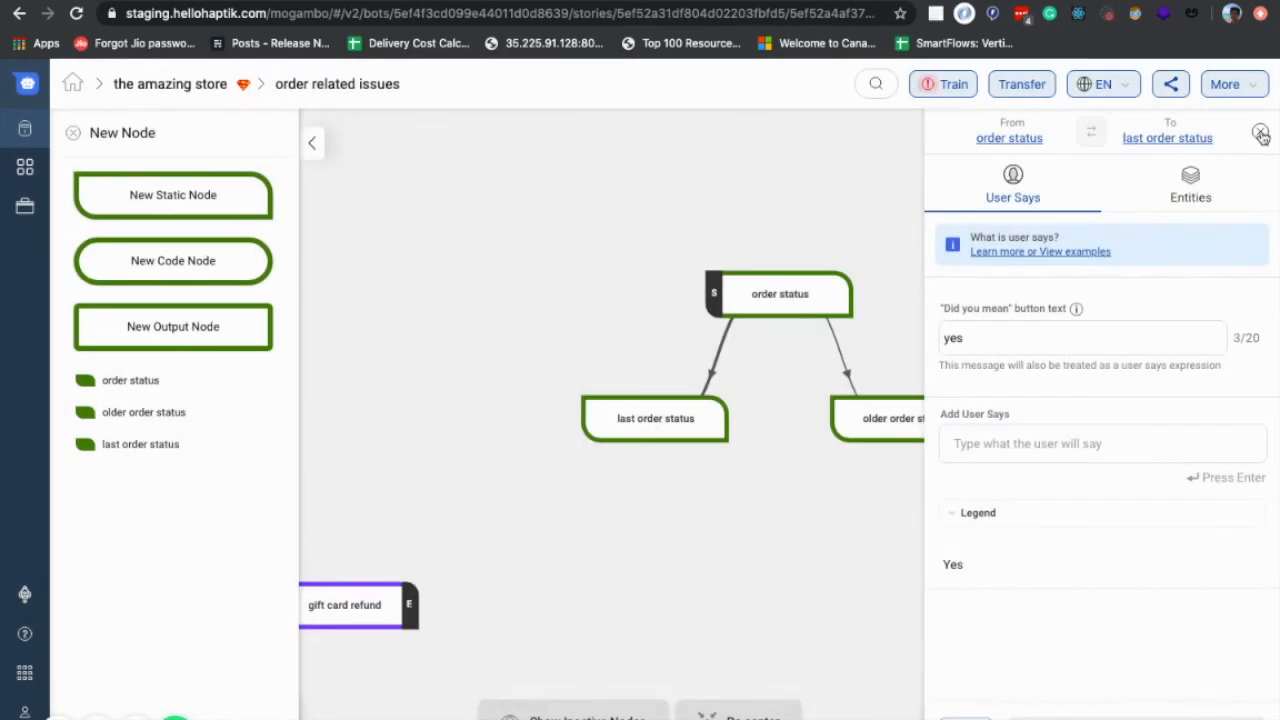
{"action": "left_click", "coordinate": [1260, 132]}
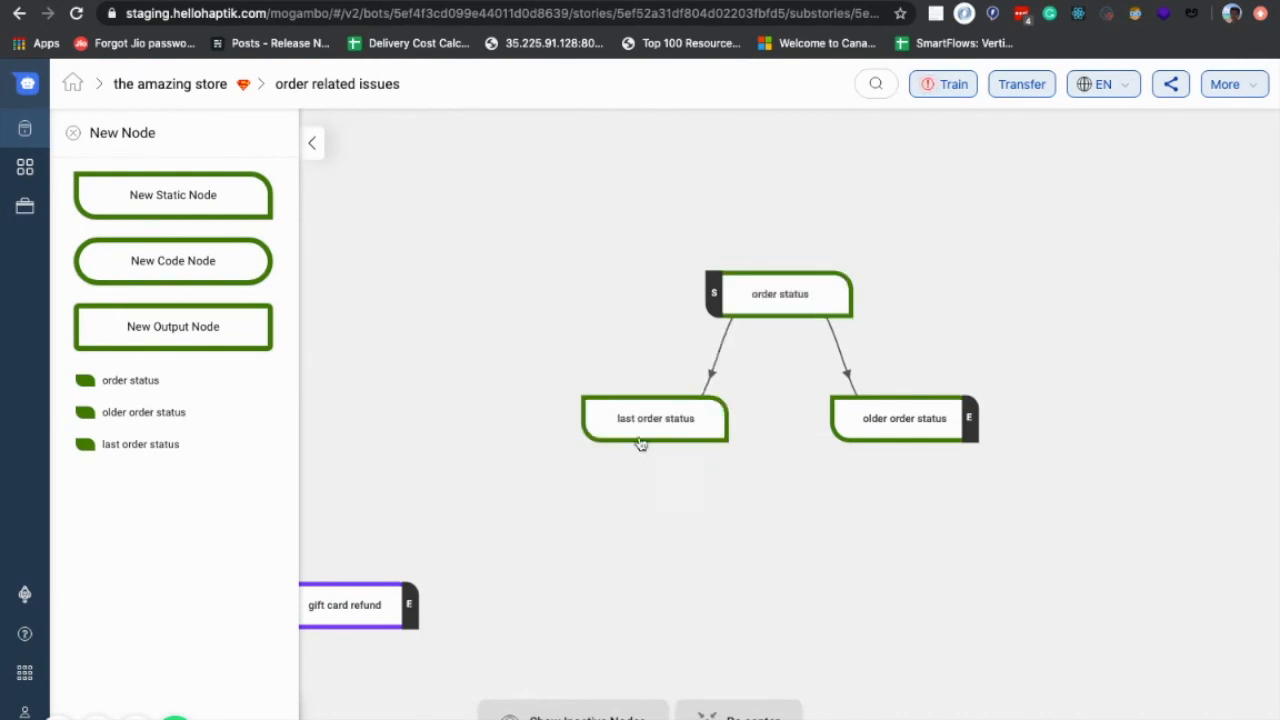
Step: Add a code node named "get order status" below the last order status node and save it
{"action": "left_click_drag", "start_coordinate": [209, 260], "coordinate": [645, 534]}
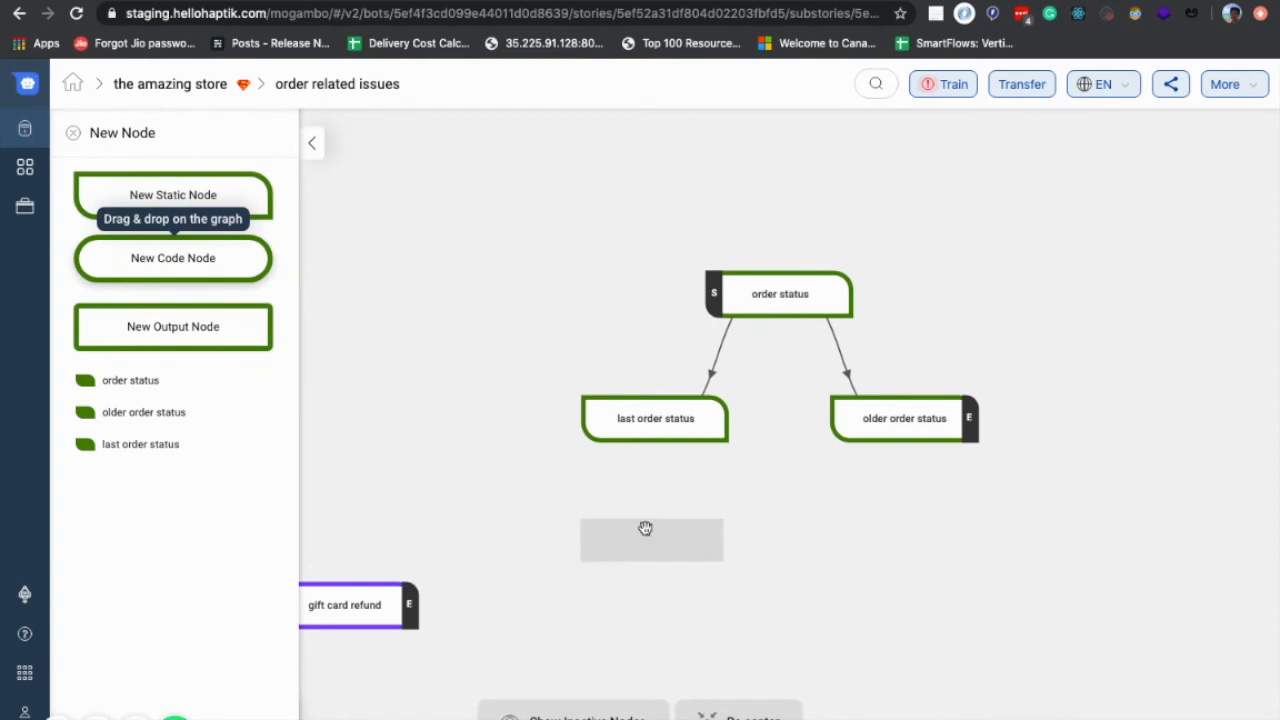
{"action": "left_click", "coordinate": [978, 266]}
{"action": "type", "text": "get order status"}
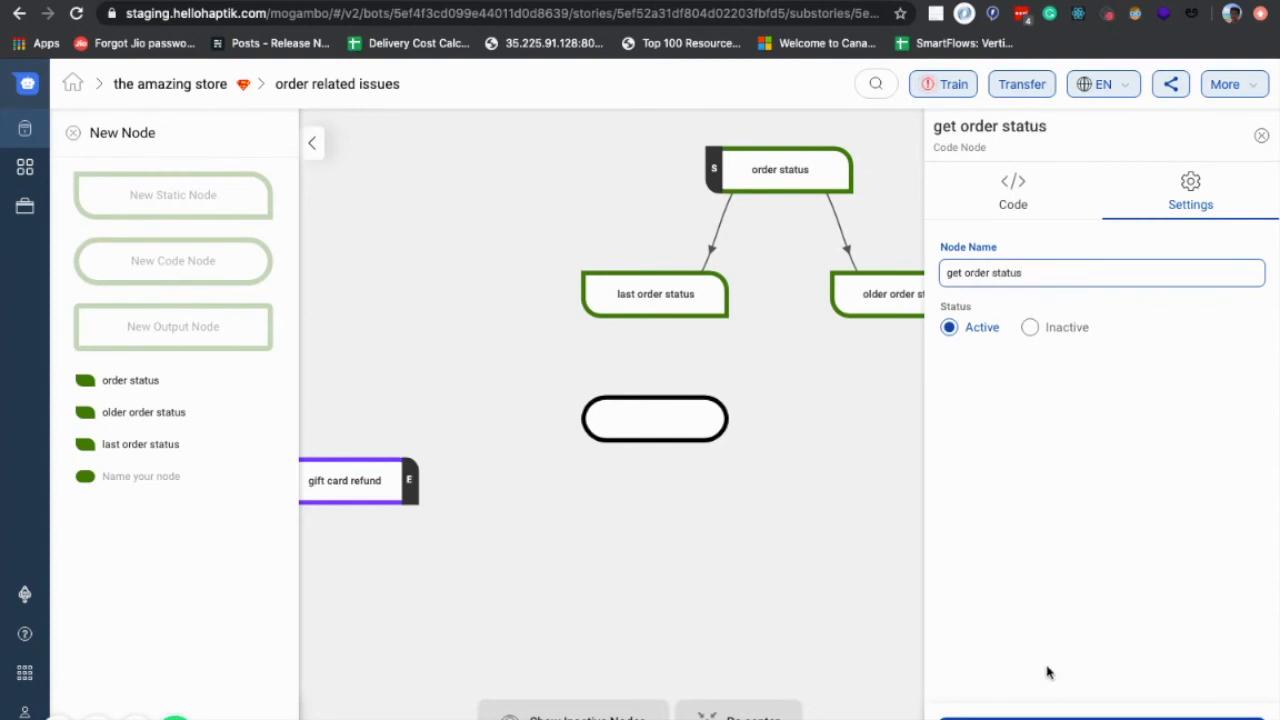
{"action": "key", "text": "Return"}
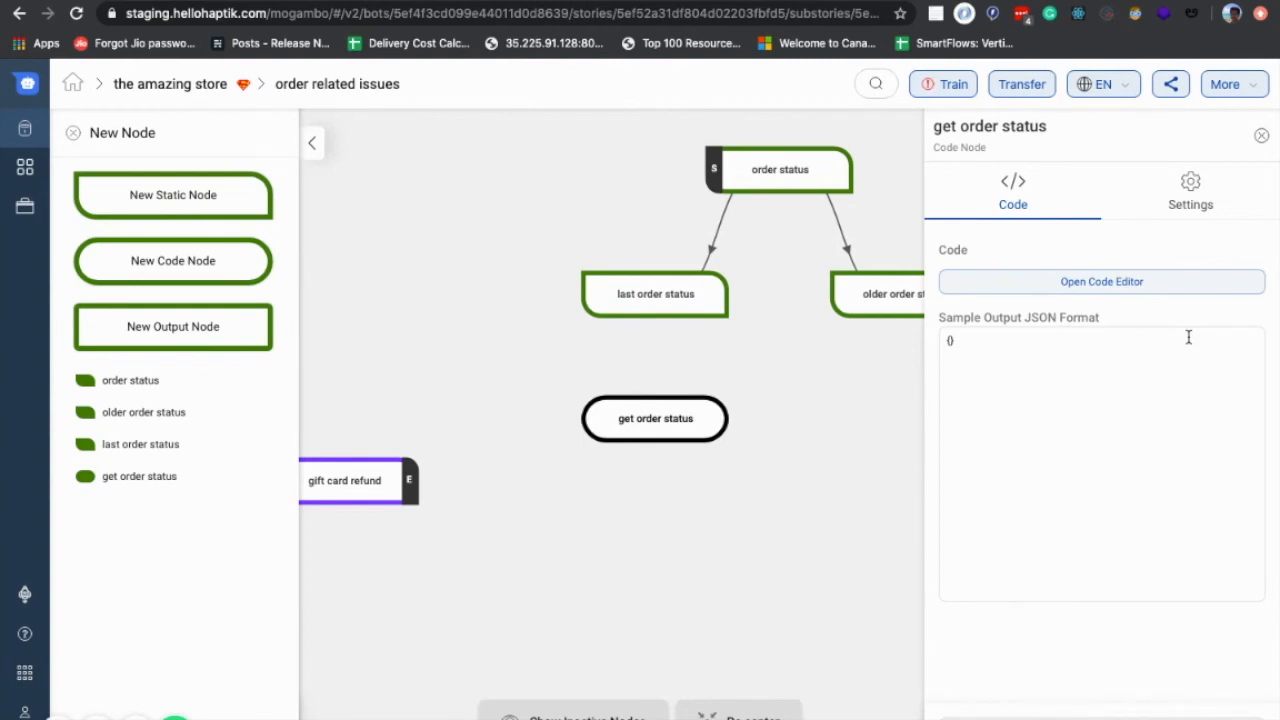
Step: In the get order status node's code, reduce final_response to an 'order_status' key without a value and 'status':True
{"action": "left_click", "coordinate": [1157, 284]}
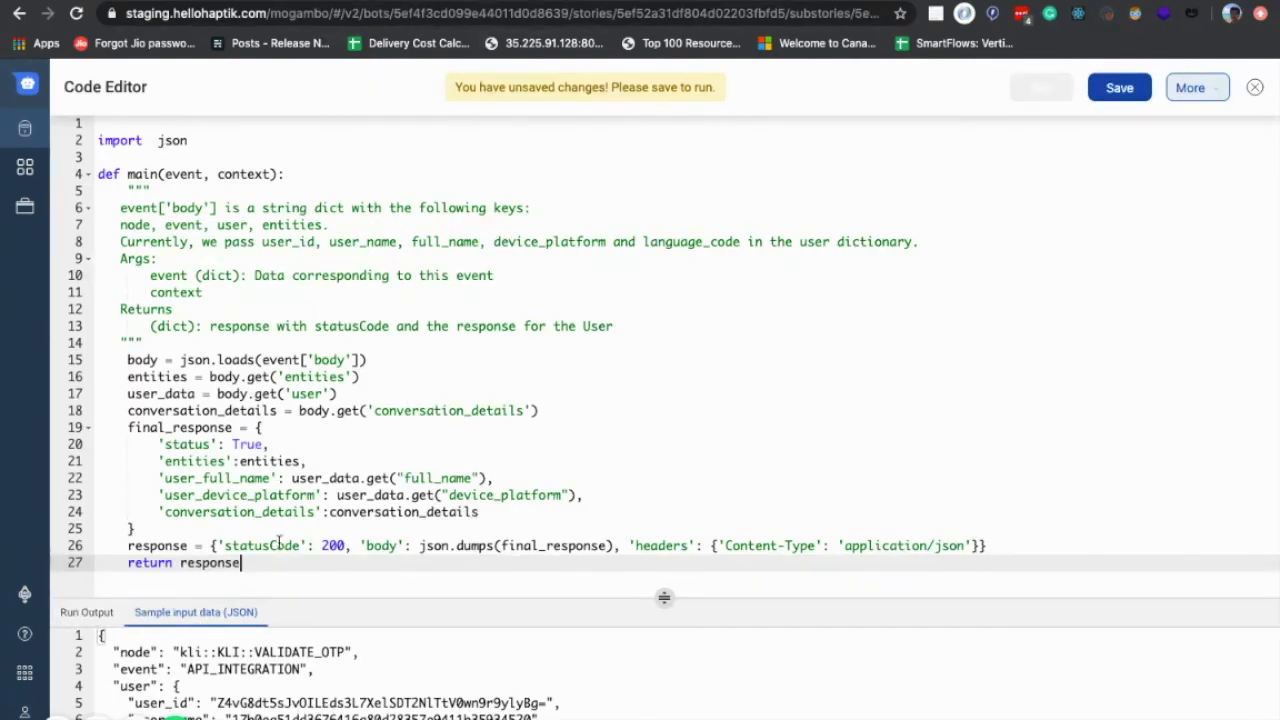
{"action": "left_click_drag", "start_coordinate": [318, 463], "coordinate": [165, 444]}
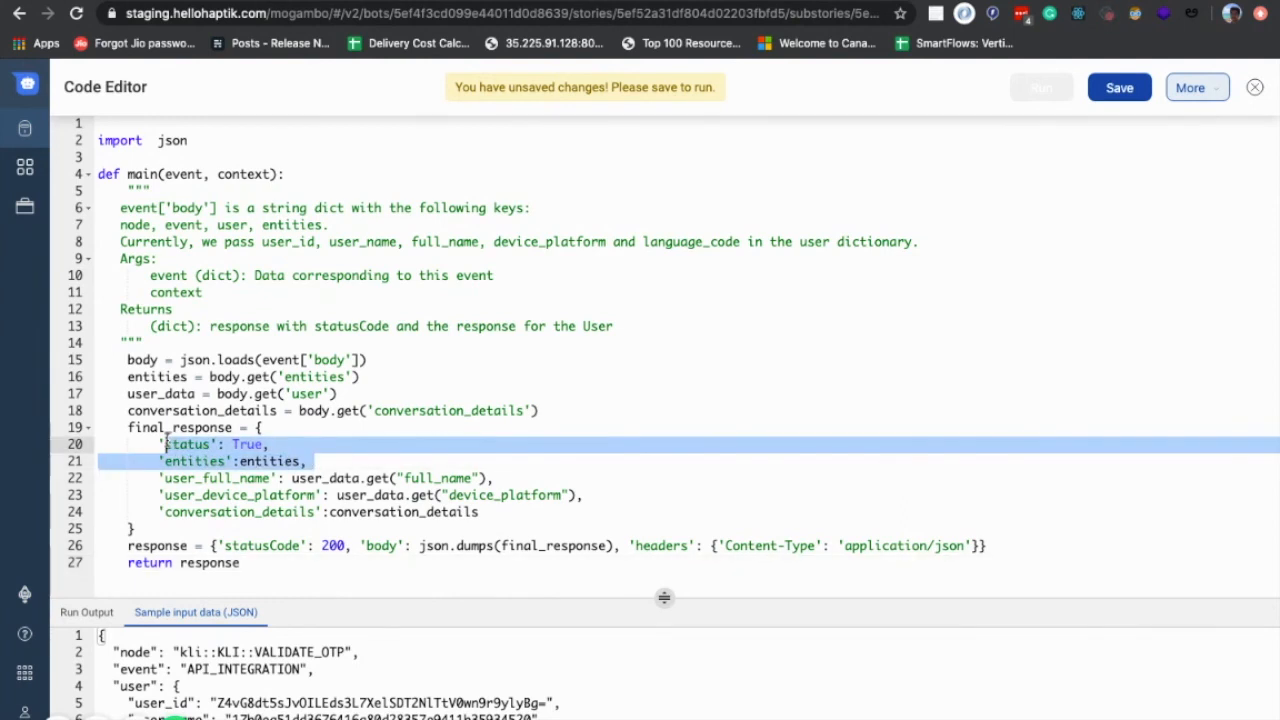
{"action": "key", "text": "BackSpace"}
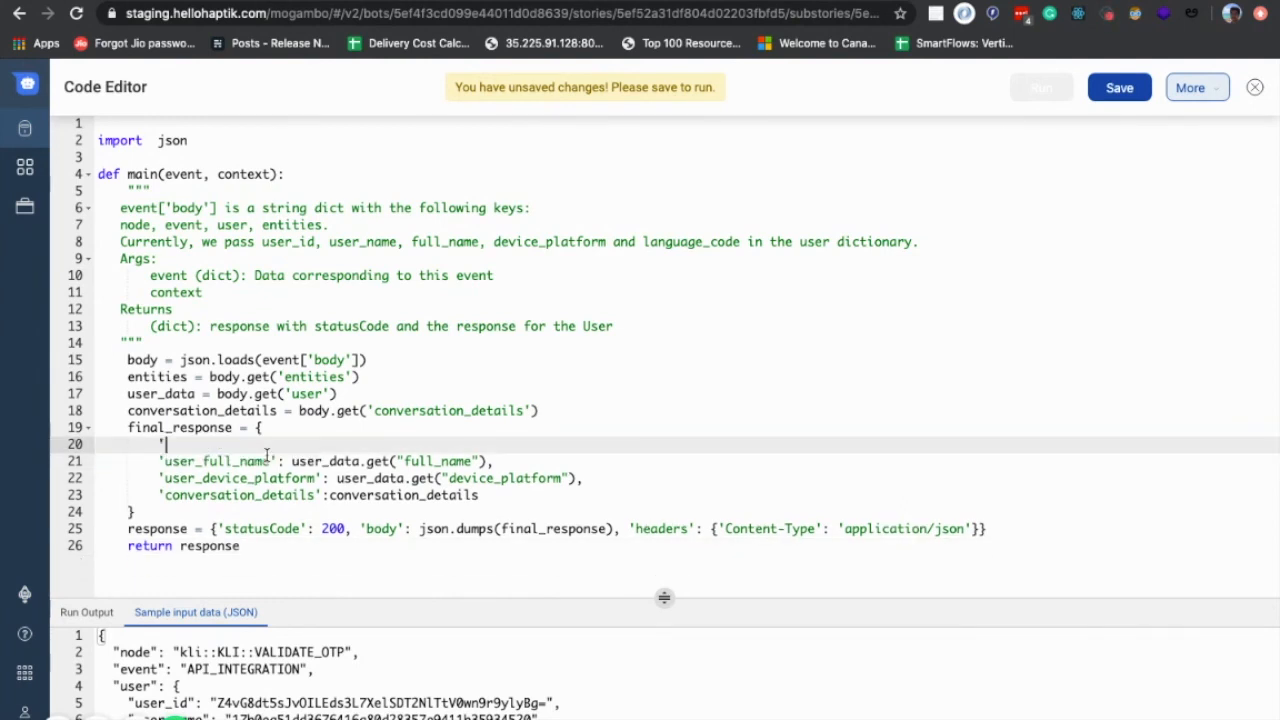
{"action": "type", "text": "order_status':"}
{"action": "key", "text": "Return"}
{"action": "type", "text": "'status':"}
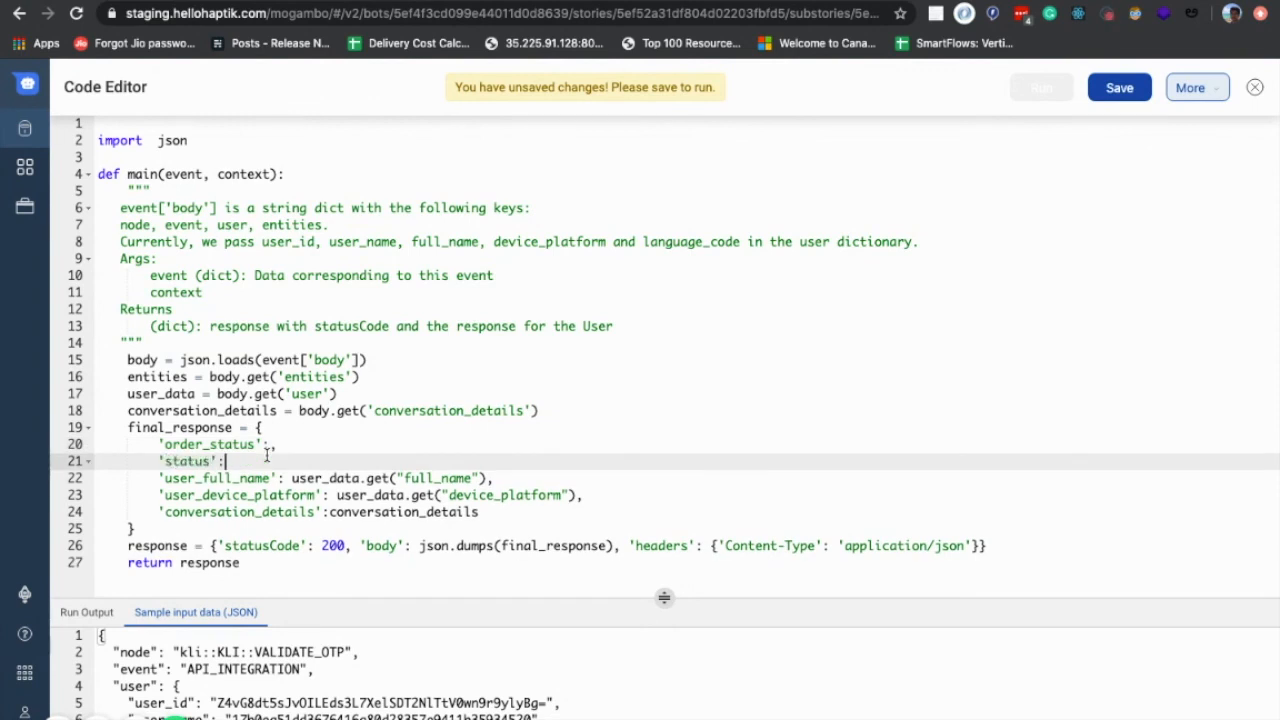
{"action": "key", "text": "BackSpace"}
{"action": "key", "text": "BackSpace"}
{"action": "type", "text": "ue"}
{"action": "left_click_drag", "start_coordinate": [502, 515], "coordinate": [266, 461]}
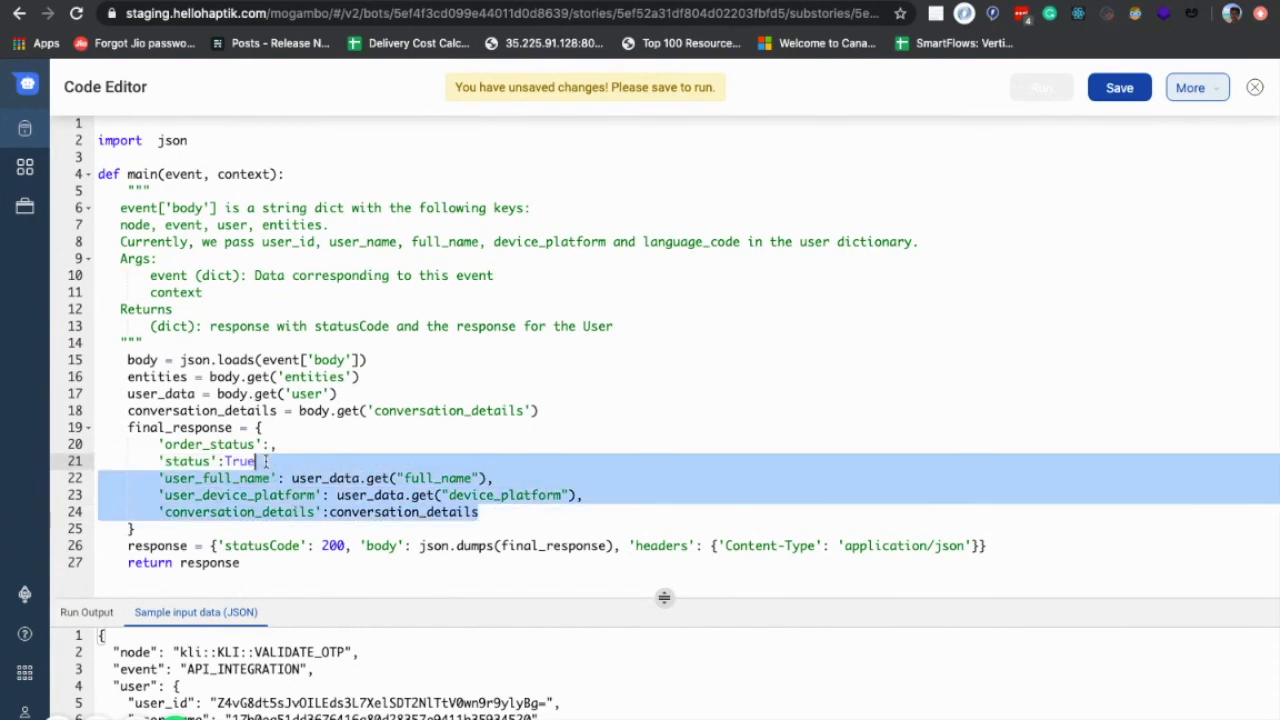
{"action": "key", "text": "BackSpace"}
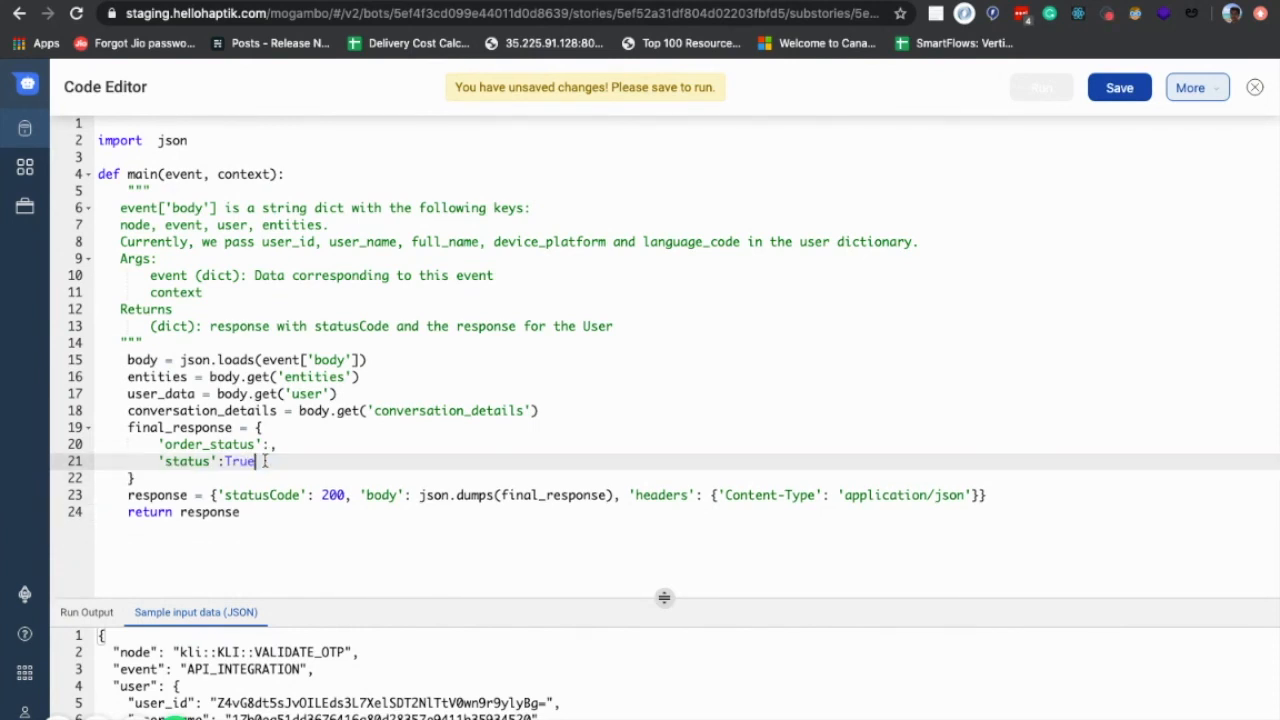
Step: Import random and define order_status as random.choice(['Packed','Shipped','Delivered']) above final_response
{"action": "left_click", "coordinate": [553, 409]}
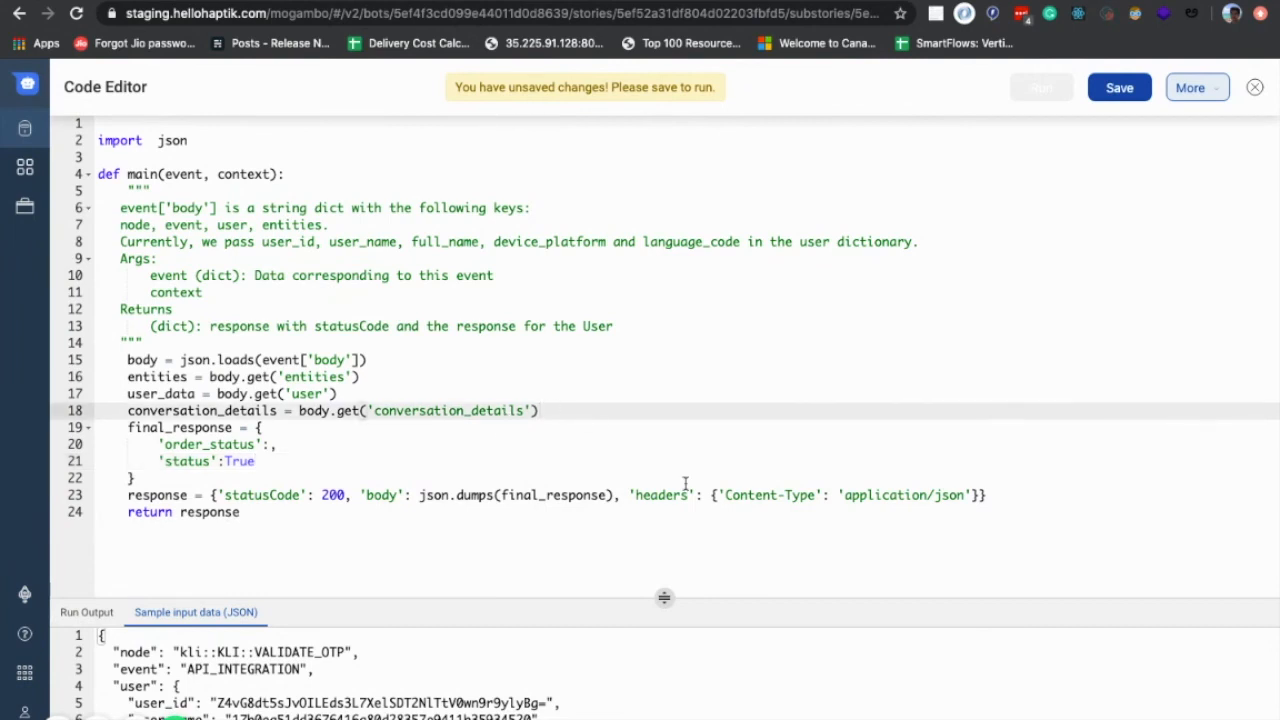
{"action": "key", "text": "Return"}
{"action": "key", "text": "Return"}
{"action": "type", "text": "order"}
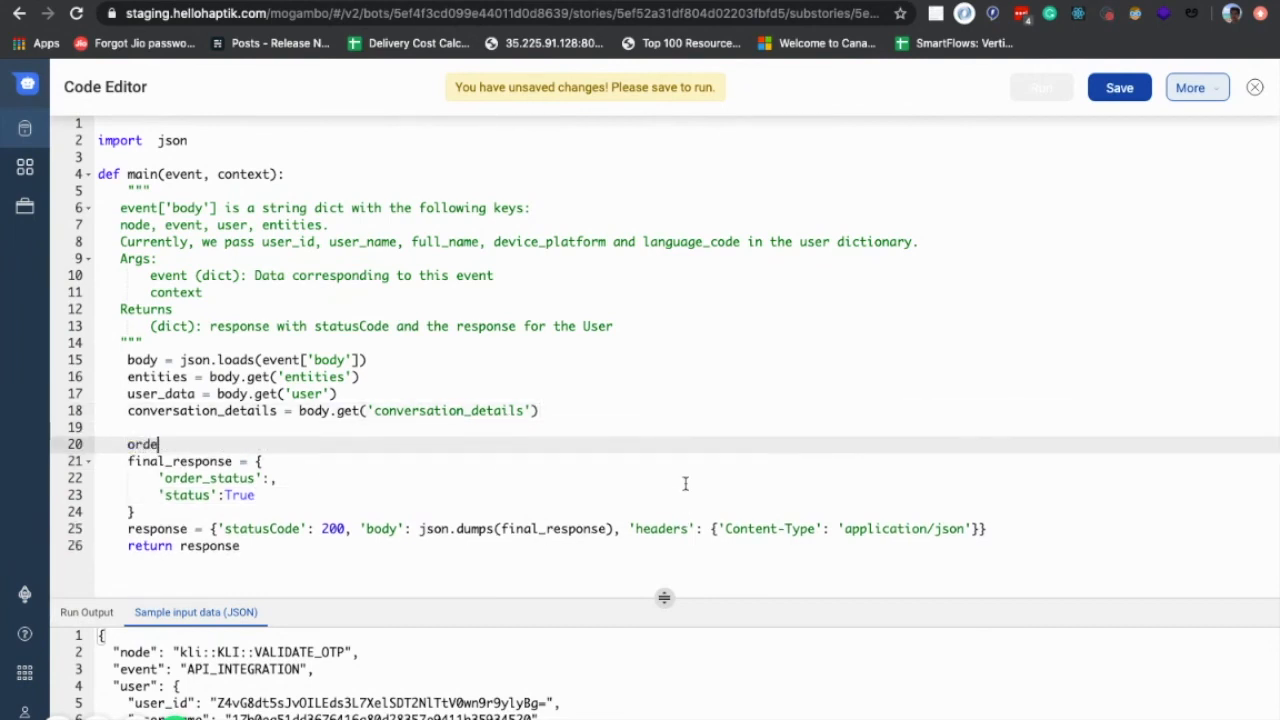
{"action": "type", "text": "_status ="}
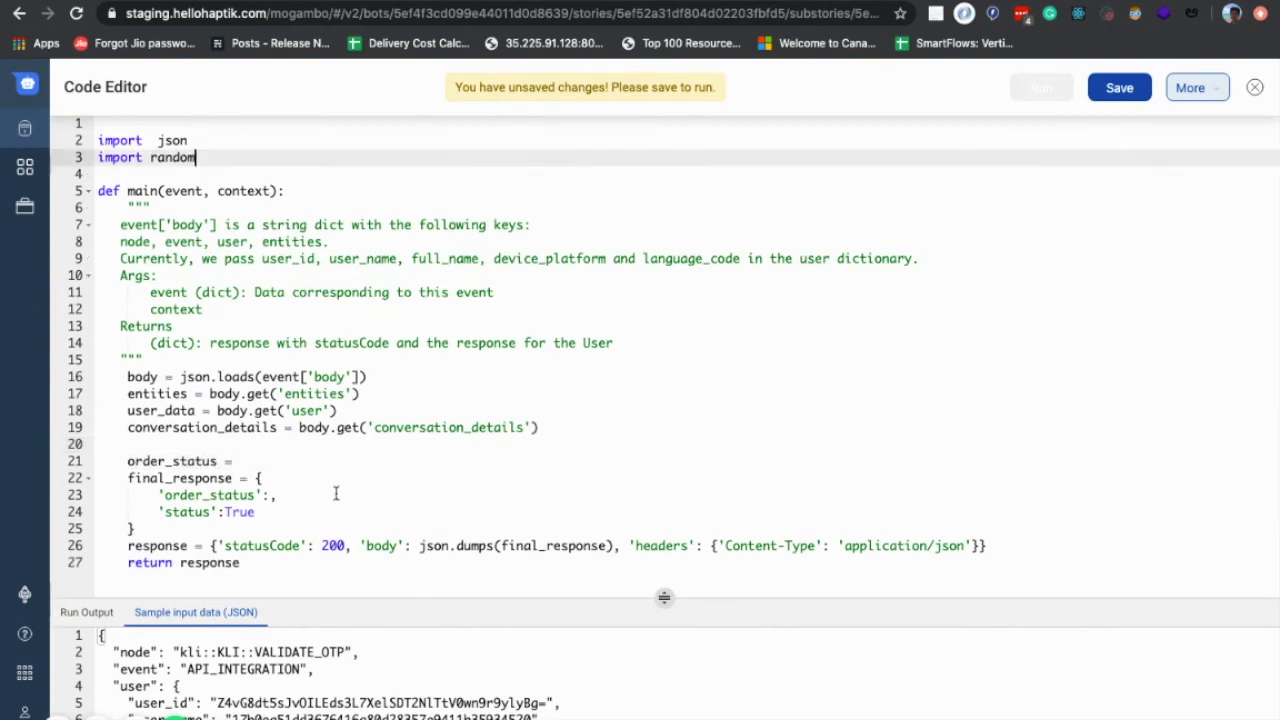
{"action": "left_click", "coordinate": [258, 454]}
{"action": "type", "text": "random.c"}
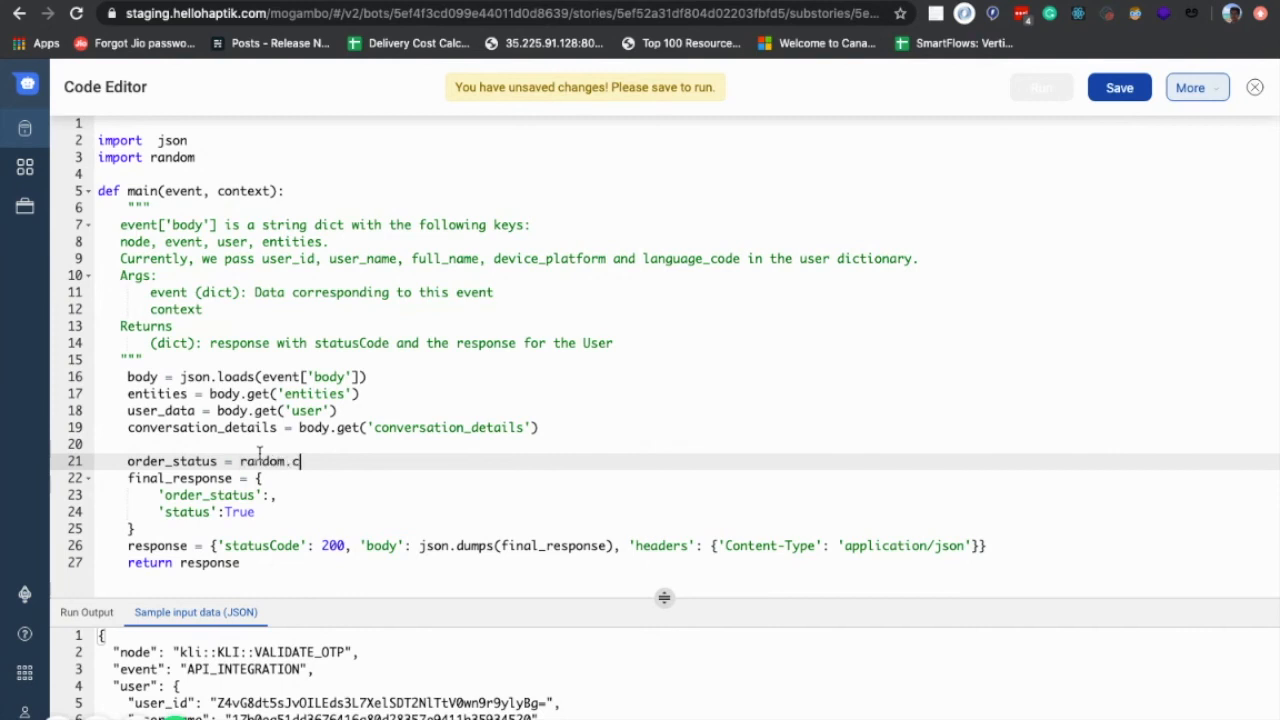
{"action": "type", "text": "hoic"}
{"action": "type", "text": "ce"}
{"action": "type", "text": "(['Packed','Shi"}
{"action": "type", "text": "pped',"}
{"action": "type", "text": "'Dele"}
{"action": "type", "text": "ivered"}
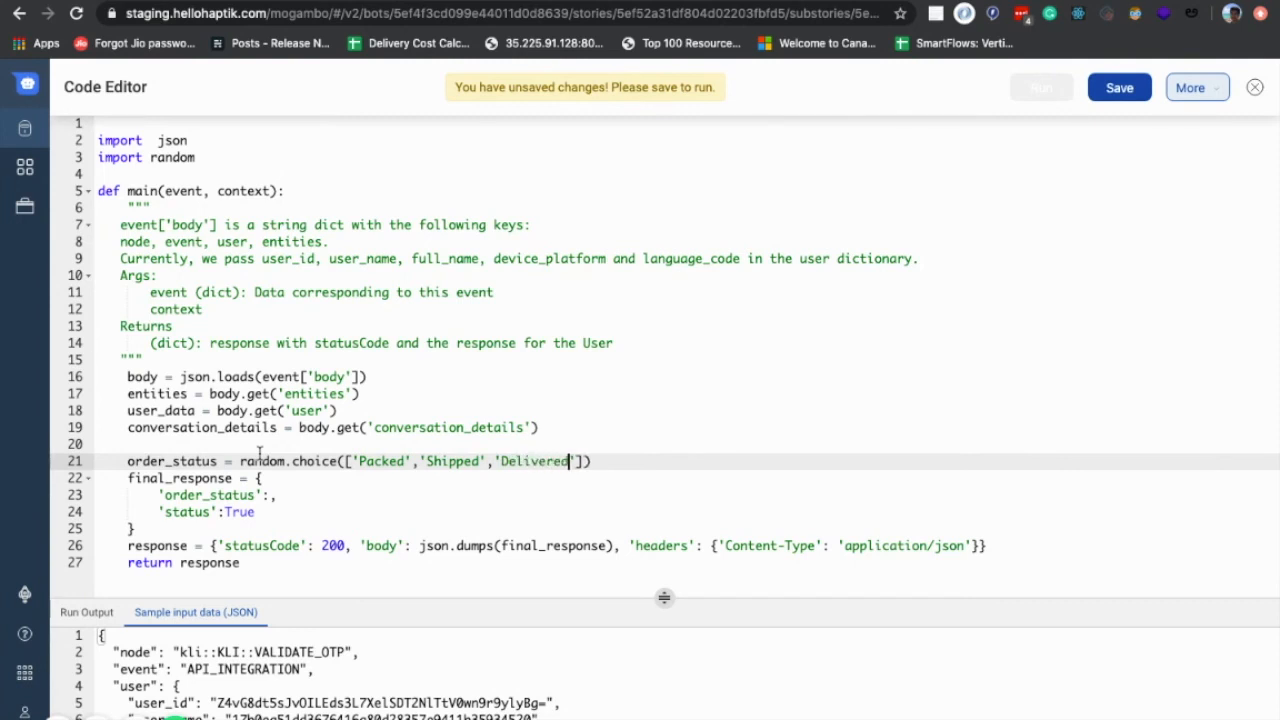
Step: Assign the order_status variable to the 'order_status' key in final_response and save the code
{"action": "left_click", "coordinate": [268, 496]}
{"action": "type", "text": "order_s"}
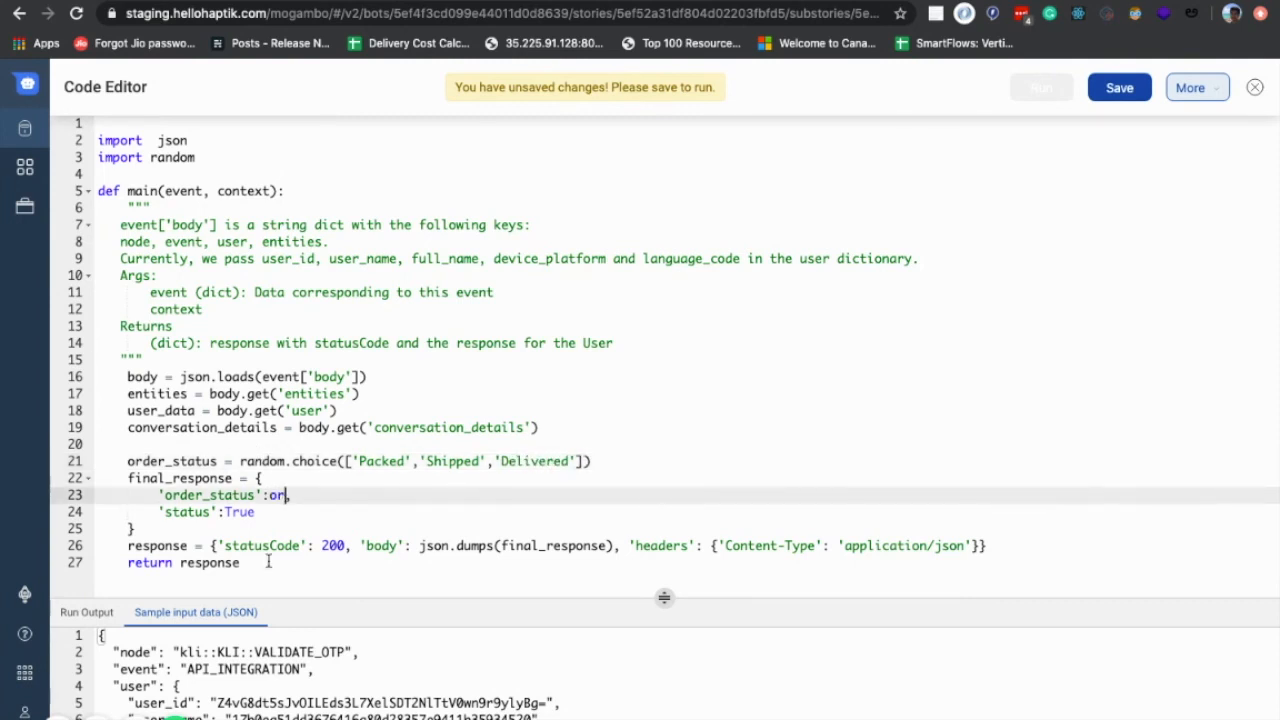
{"action": "type", "text": "tatus"}
{"action": "left_click", "coordinate": [1117, 90]}
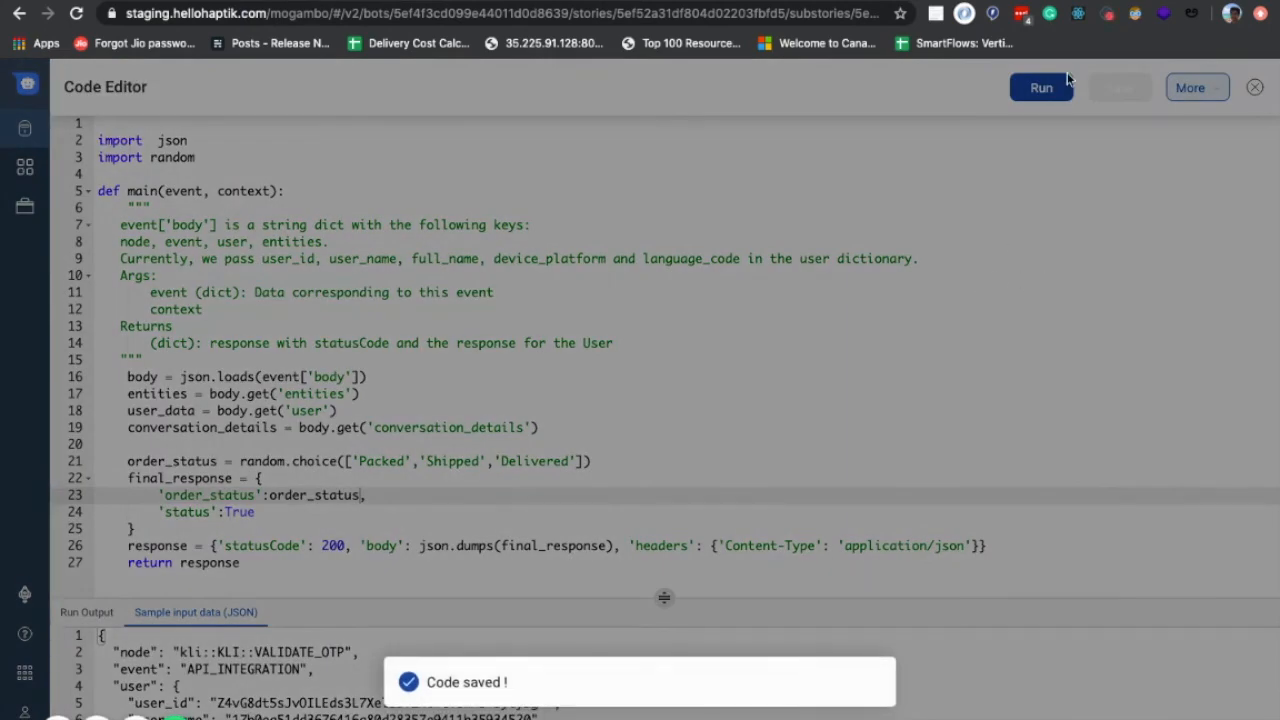
Step: Run the get order status code and copy the JSON object from its program output
{"action": "left_click", "coordinate": [1044, 88]}
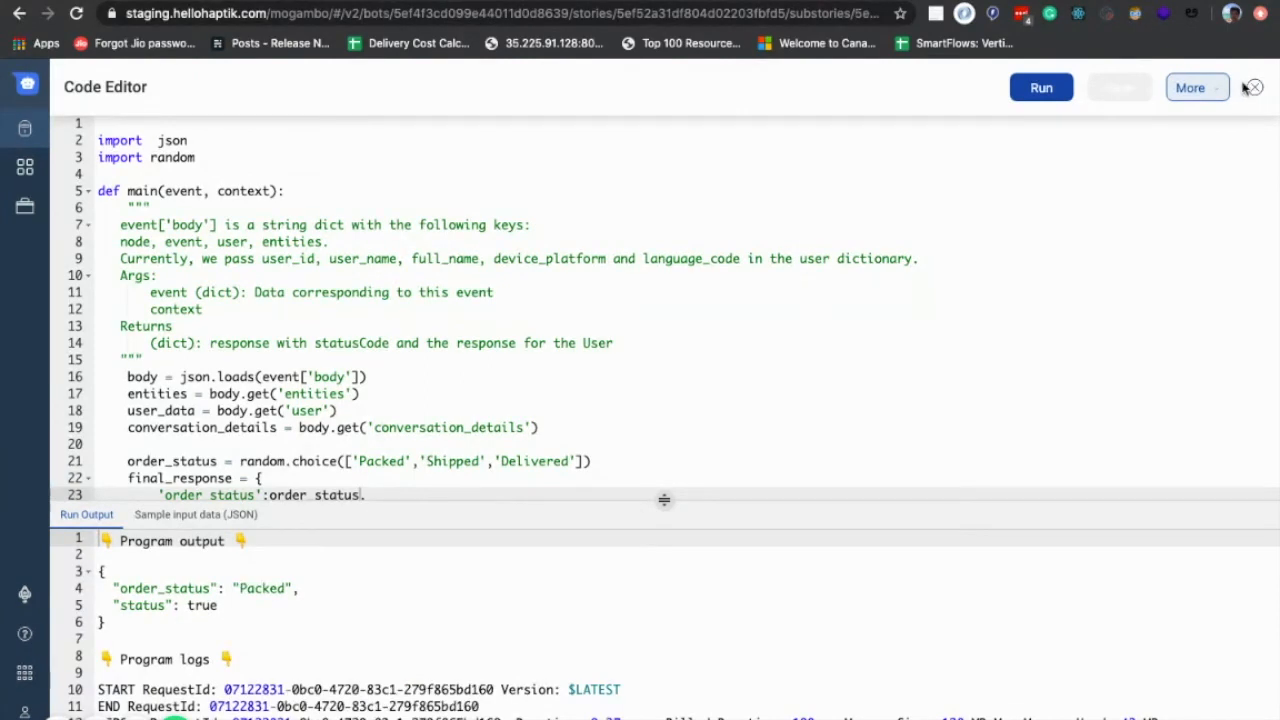
{"action": "left_click", "coordinate": [1257, 88]}
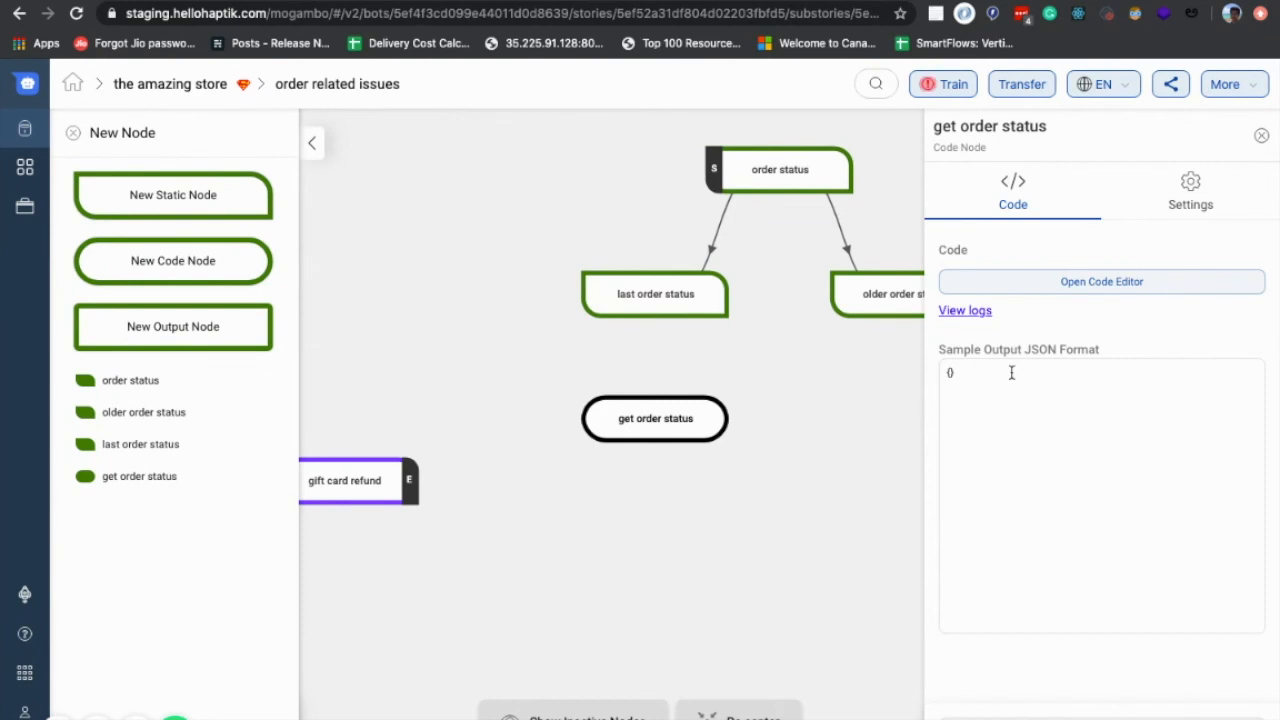
{"action": "left_click", "coordinate": [1062, 281]}
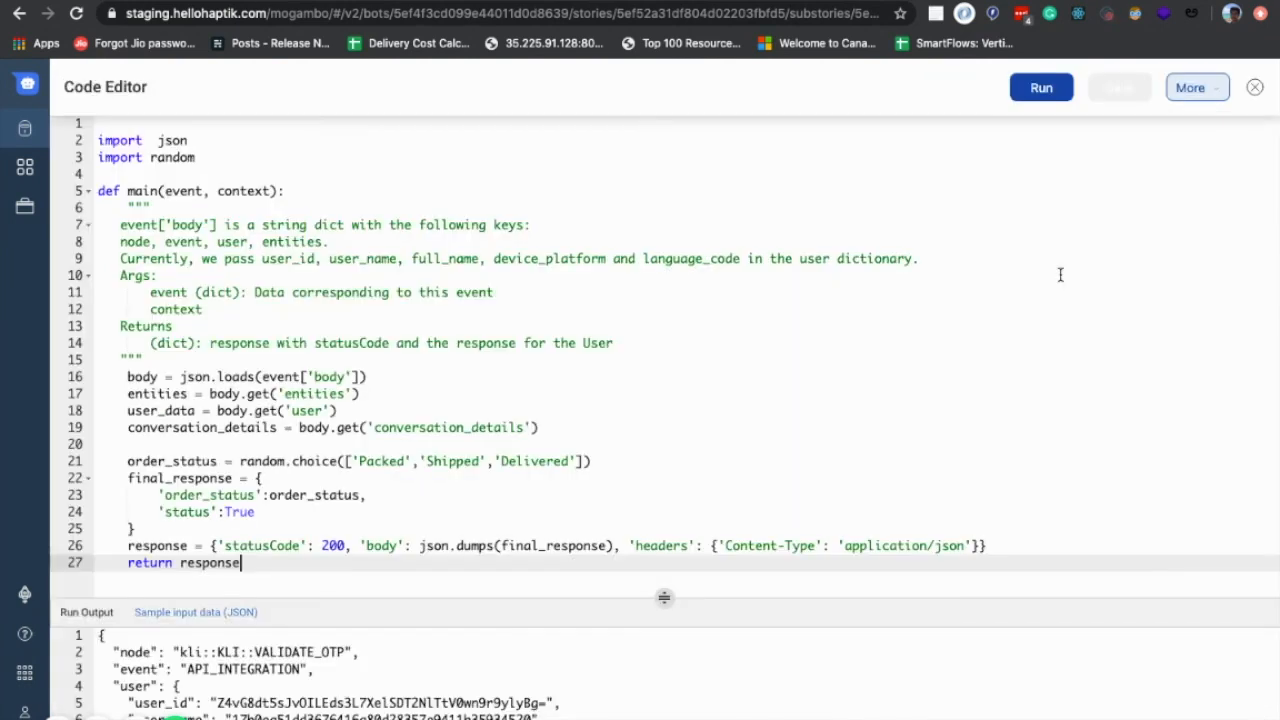
{"action": "left_click", "coordinate": [100, 616]}
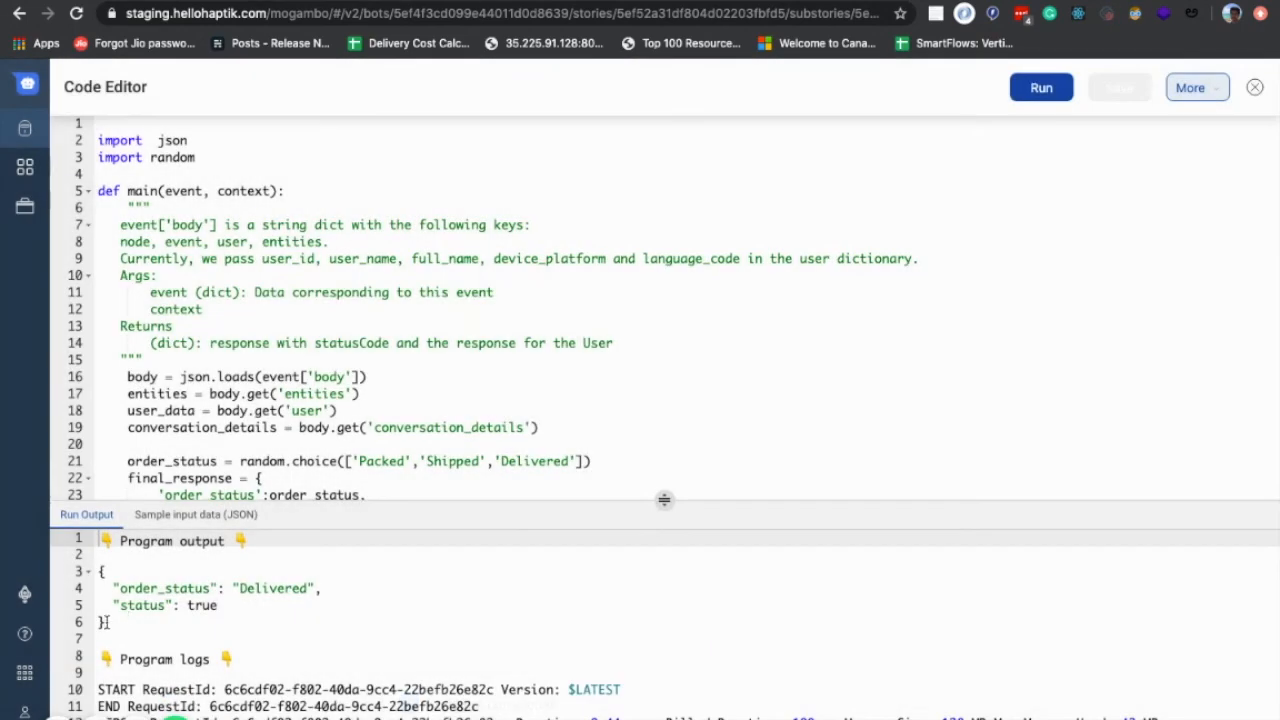
{"action": "left_click_drag", "start_coordinate": [106, 622], "coordinate": [100, 571]}
{"action": "key", "text": "ctrl+c"}
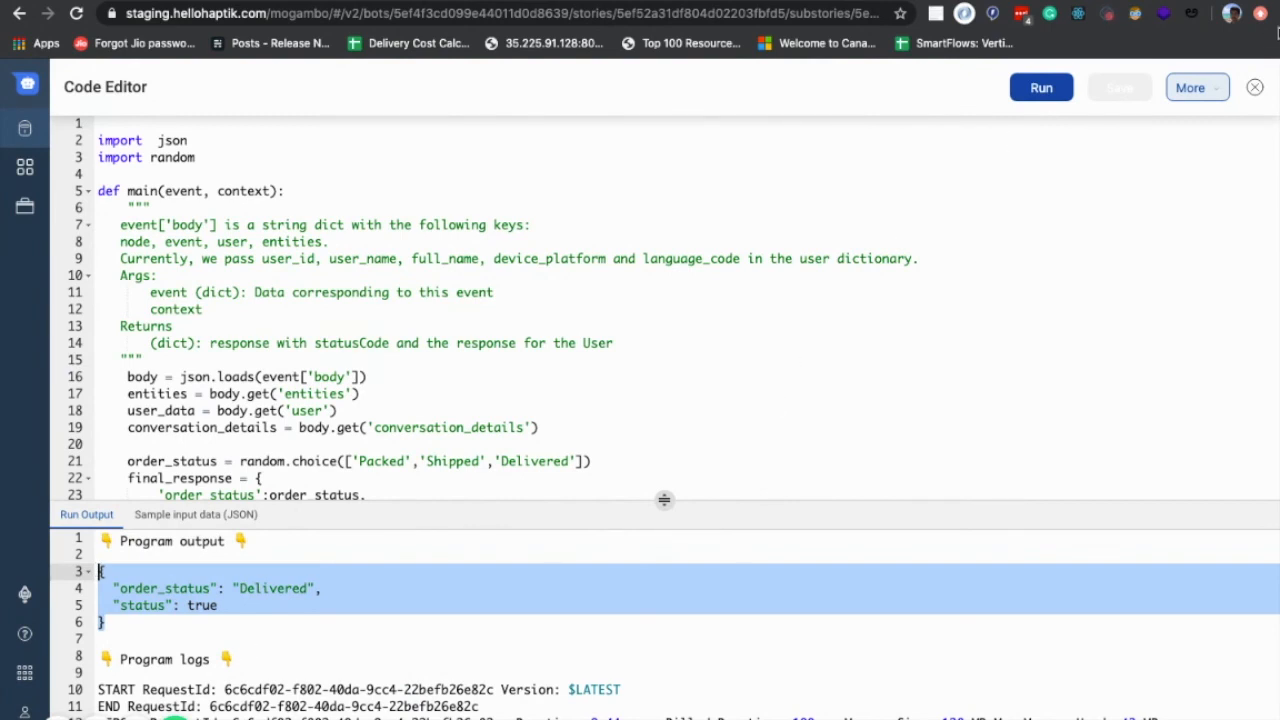
Step: Replace the get order status node's sample output JSON with the copied program output and save the node
{"action": "left_click", "coordinate": [1254, 88]}
{"action": "left_click", "coordinate": [984, 372]}
{"action": "key", "text": "BackSpace"}
{"action": "key", "text": "BackSpace"}
{"action": "key", "text": "ctrl+v"}
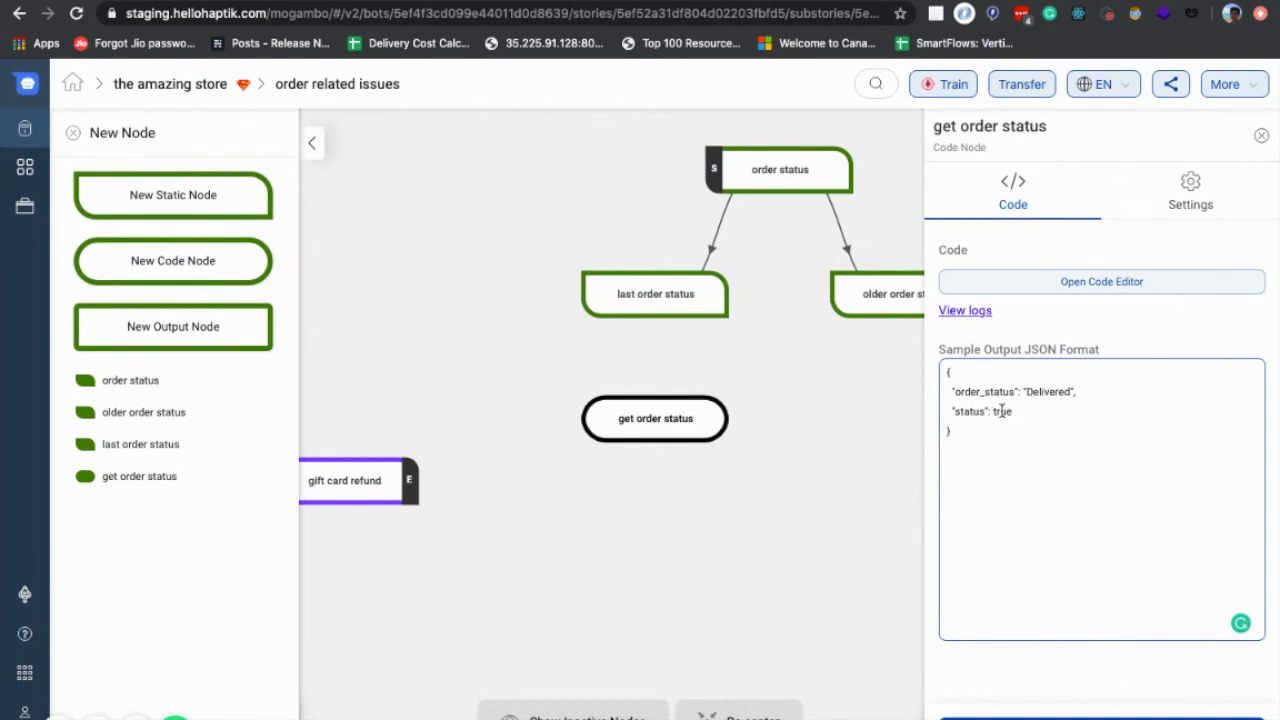
{"action": "key", "text": "ctrl+s"}
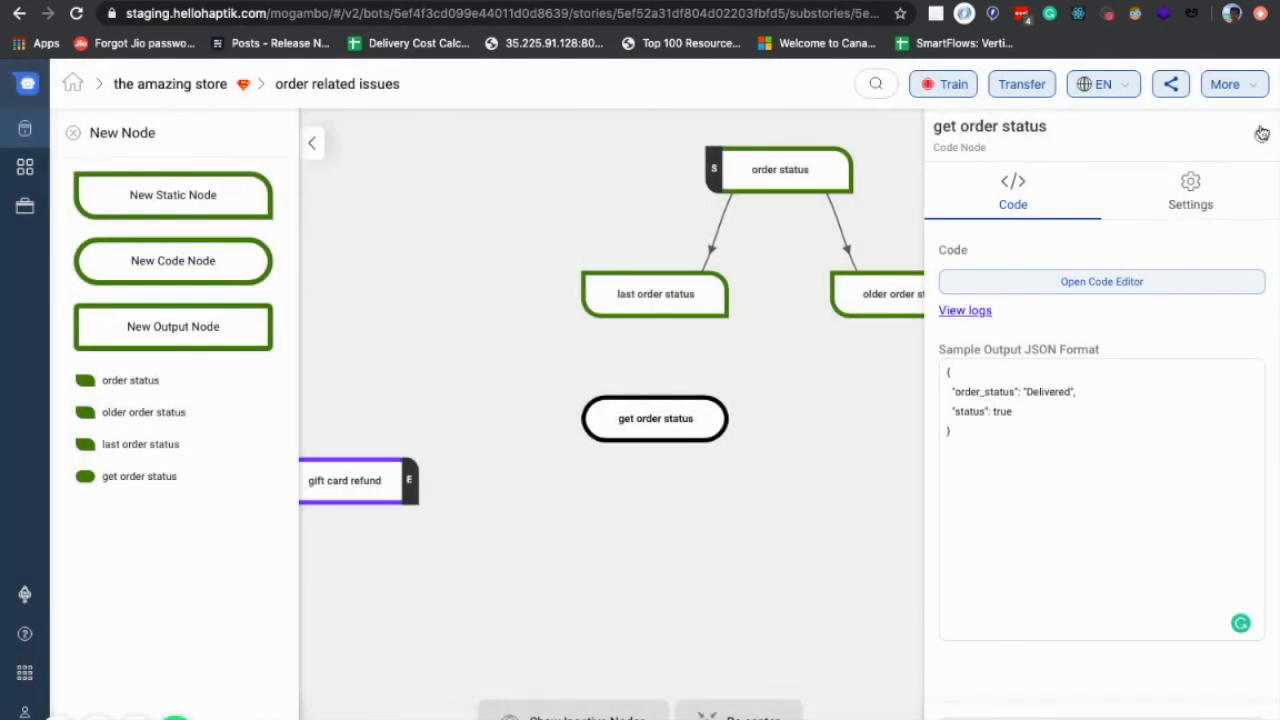
{"action": "left_click", "coordinate": [1259, 140]}
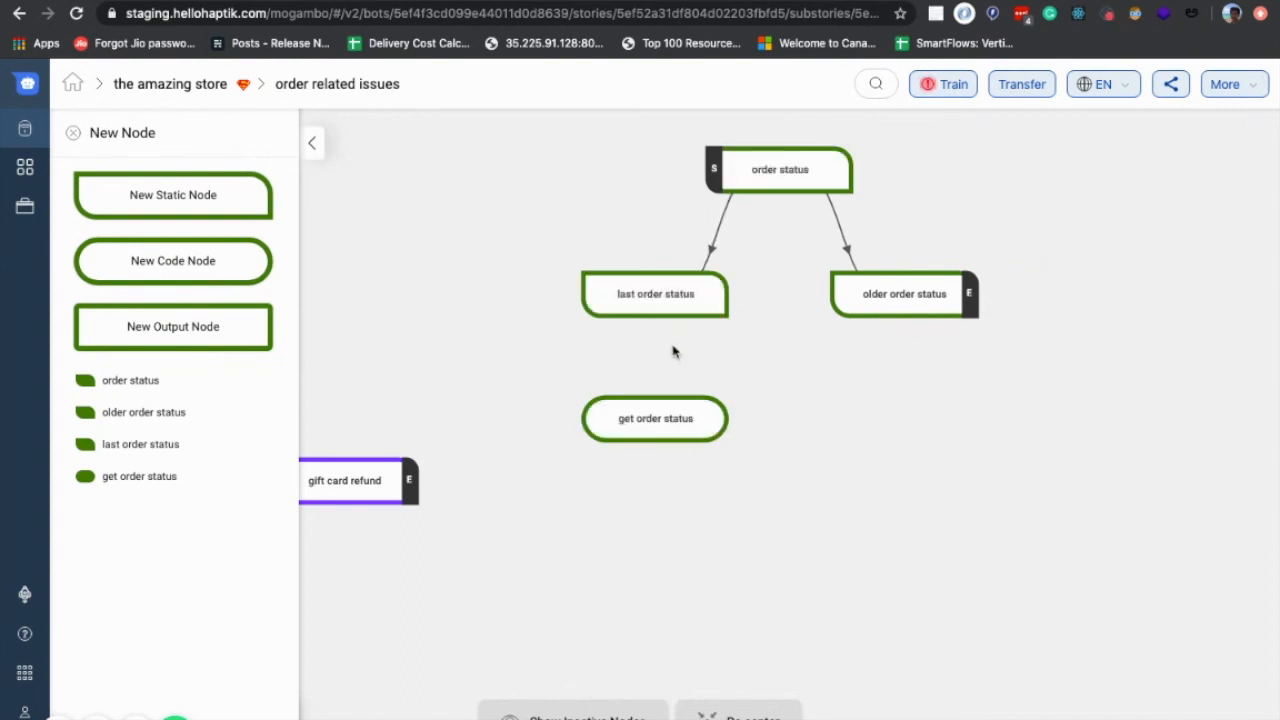
Step: Connect the last order status node to the get order status node and review the code node's sample output
{"action": "left_click_drag", "start_coordinate": [656, 314], "coordinate": [655, 436]}
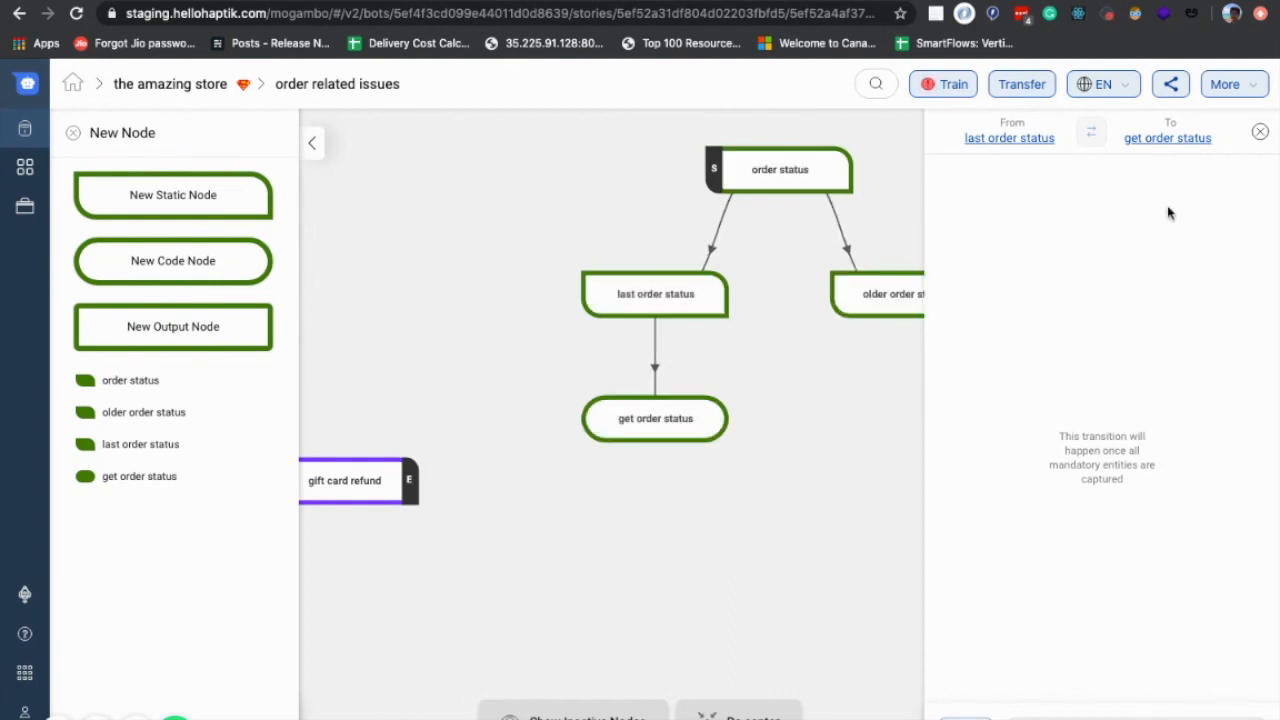
{"action": "left_click", "coordinate": [1260, 132]}
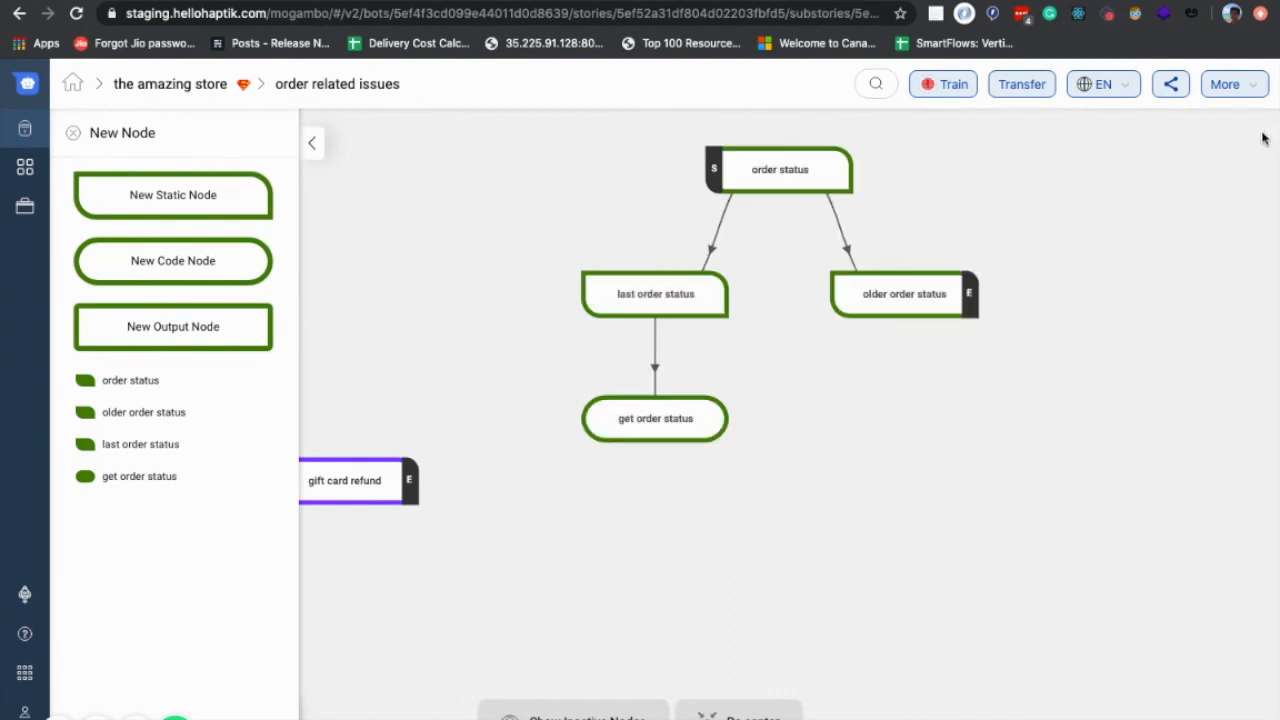
{"action": "left_click", "coordinate": [665, 425]}
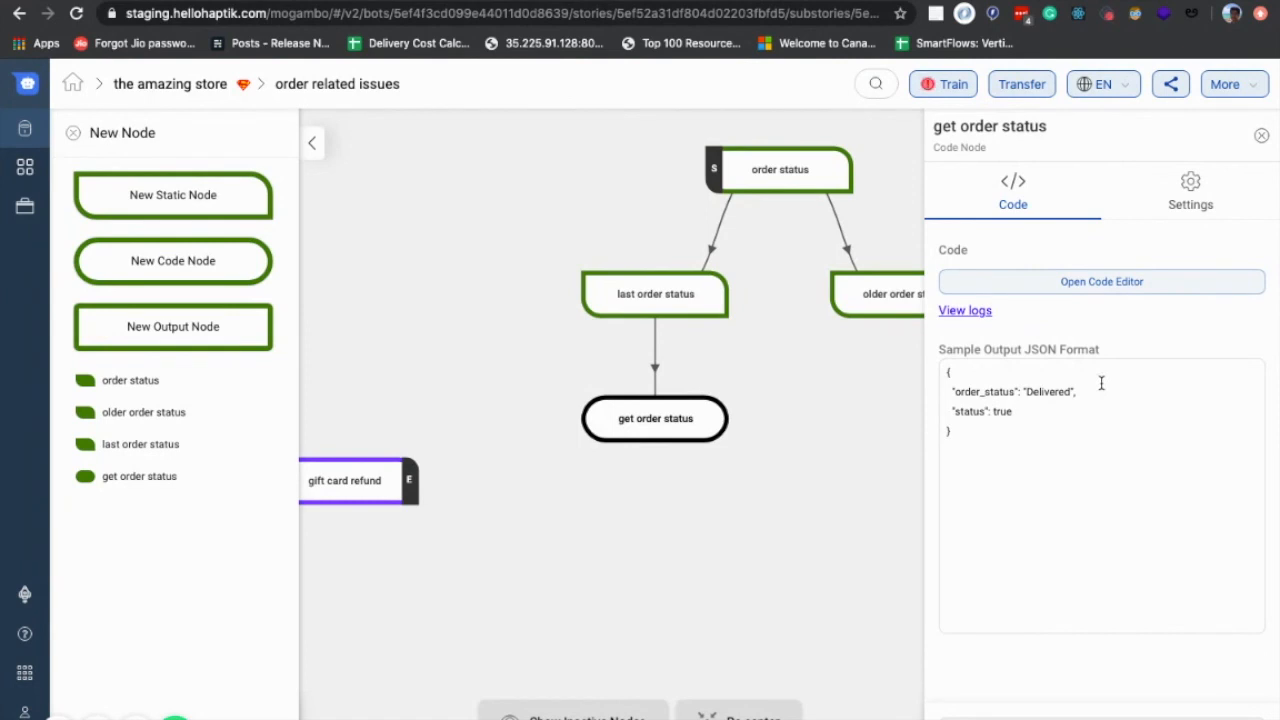
{"action": "left_click", "coordinate": [1261, 135]}
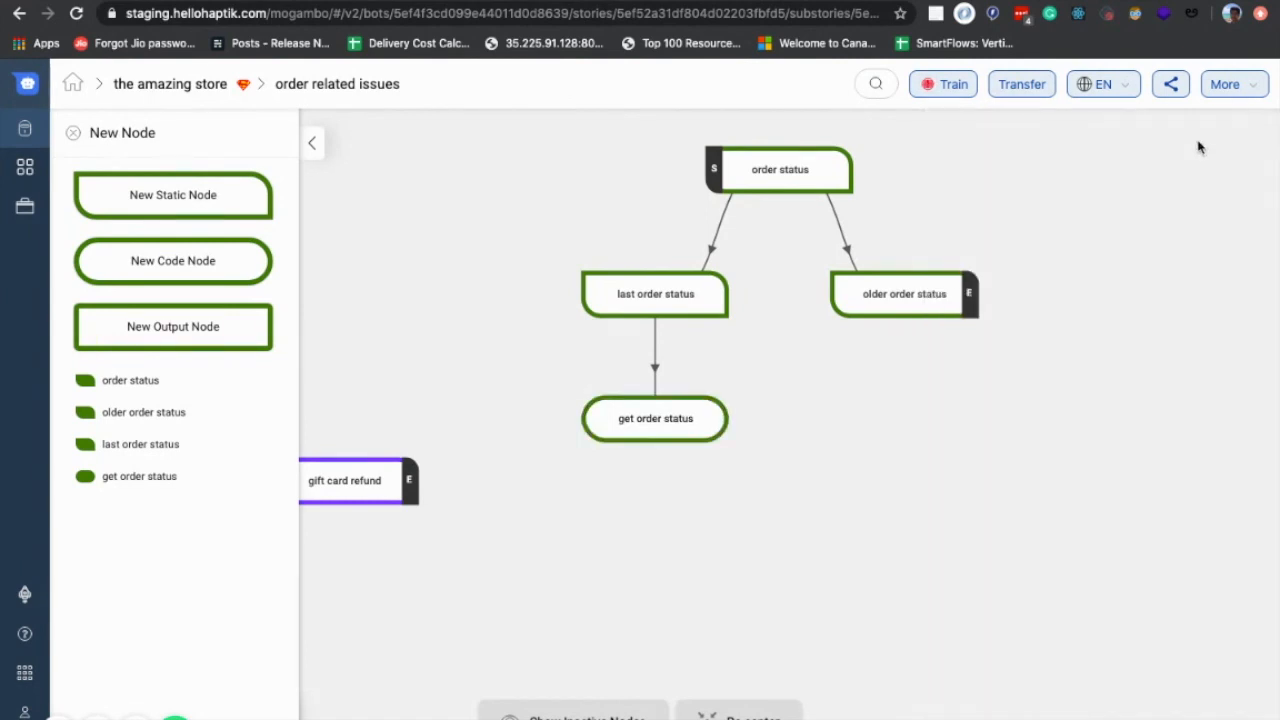
Step: Add an output node below the get order status node, name it 'return order status', and mark it as an end node
{"action": "left_click_drag", "start_coordinate": [200, 323], "coordinate": [660, 543]}
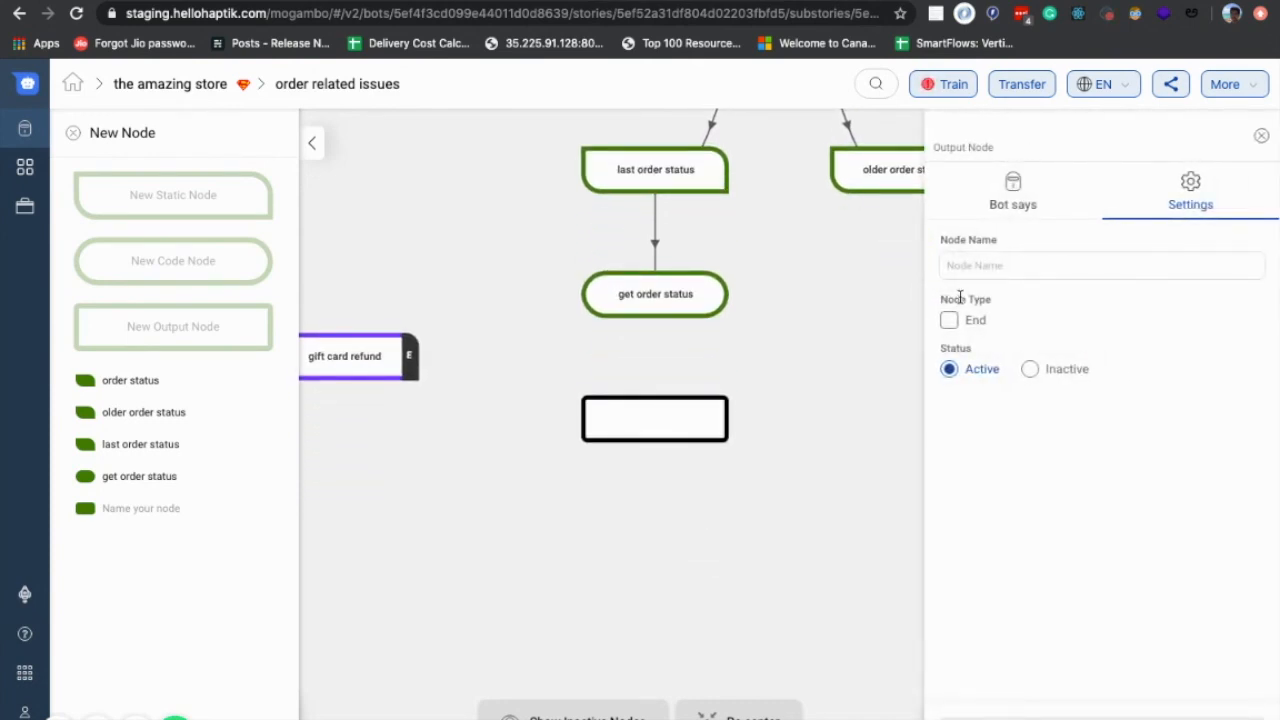
{"action": "left_click", "coordinate": [983, 263]}
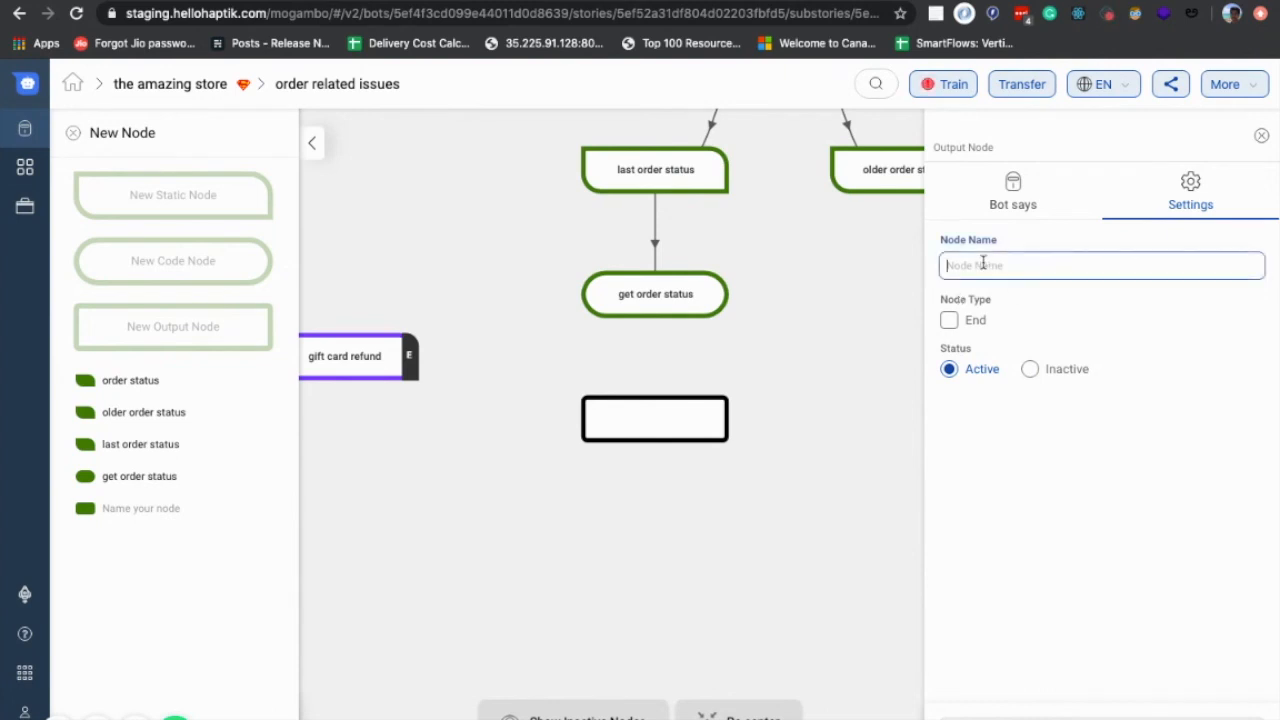
{"action": "type", "text": "ret"}
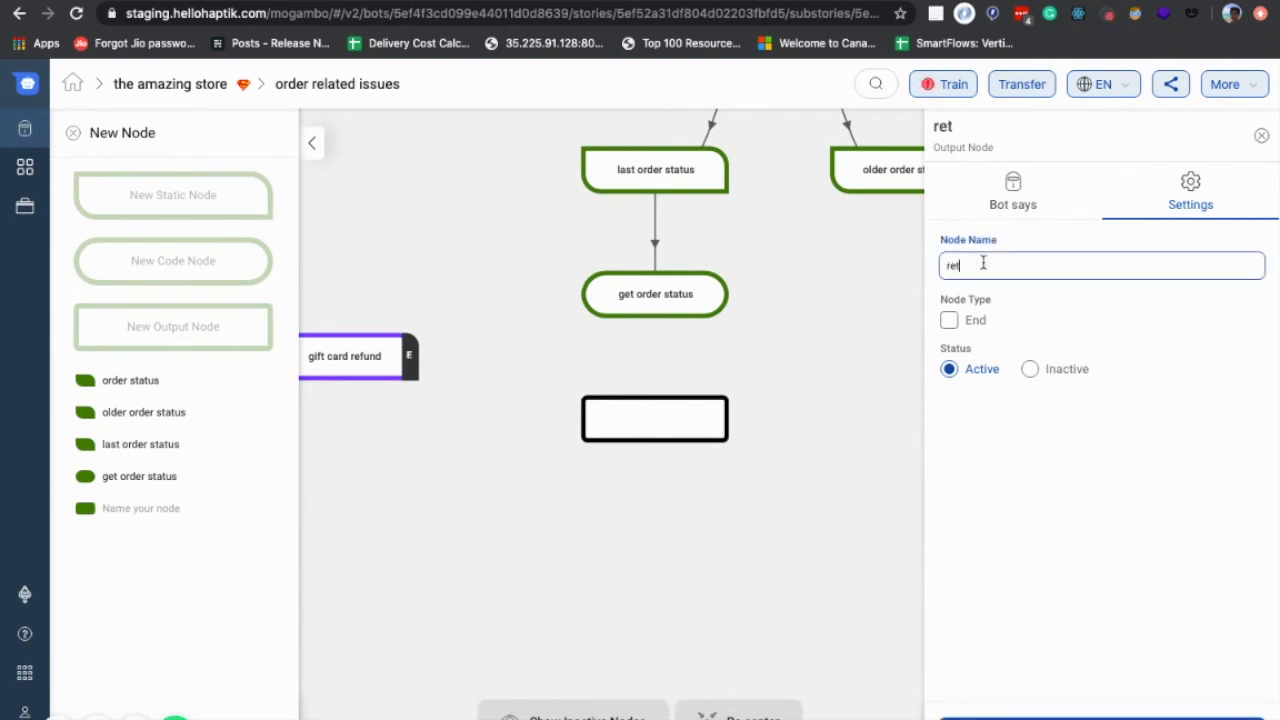
{"action": "type", "text": "urn order statsi"}
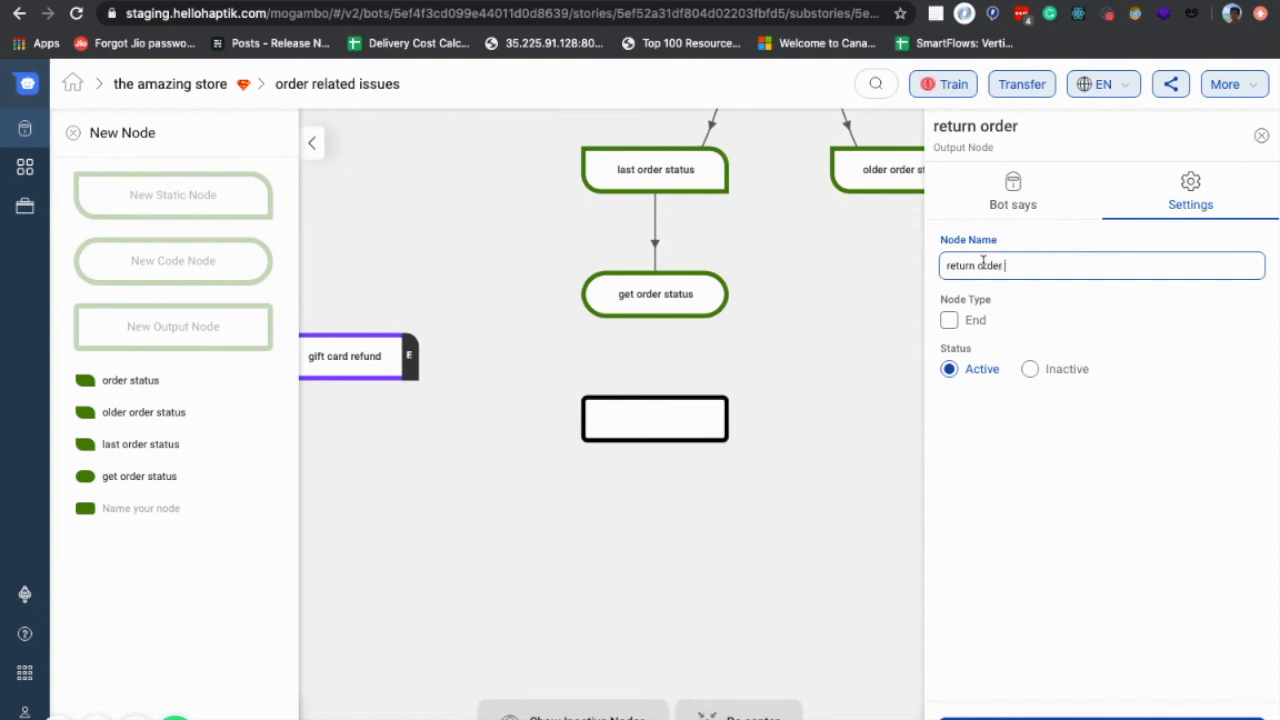
{"action": "key", "text": "BackSpace"}
{"action": "key", "text": "BackSpace"}
{"action": "type", "text": "us"}
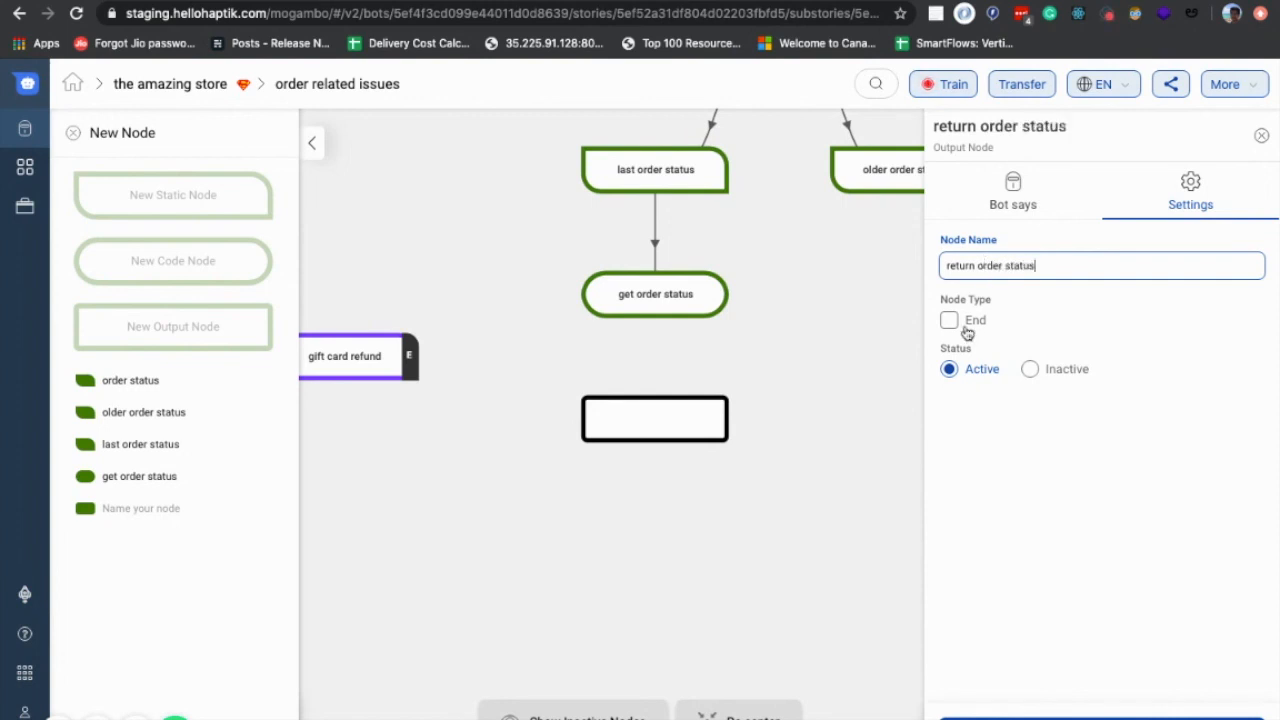
{"action": "left_click", "coordinate": [949, 321]}
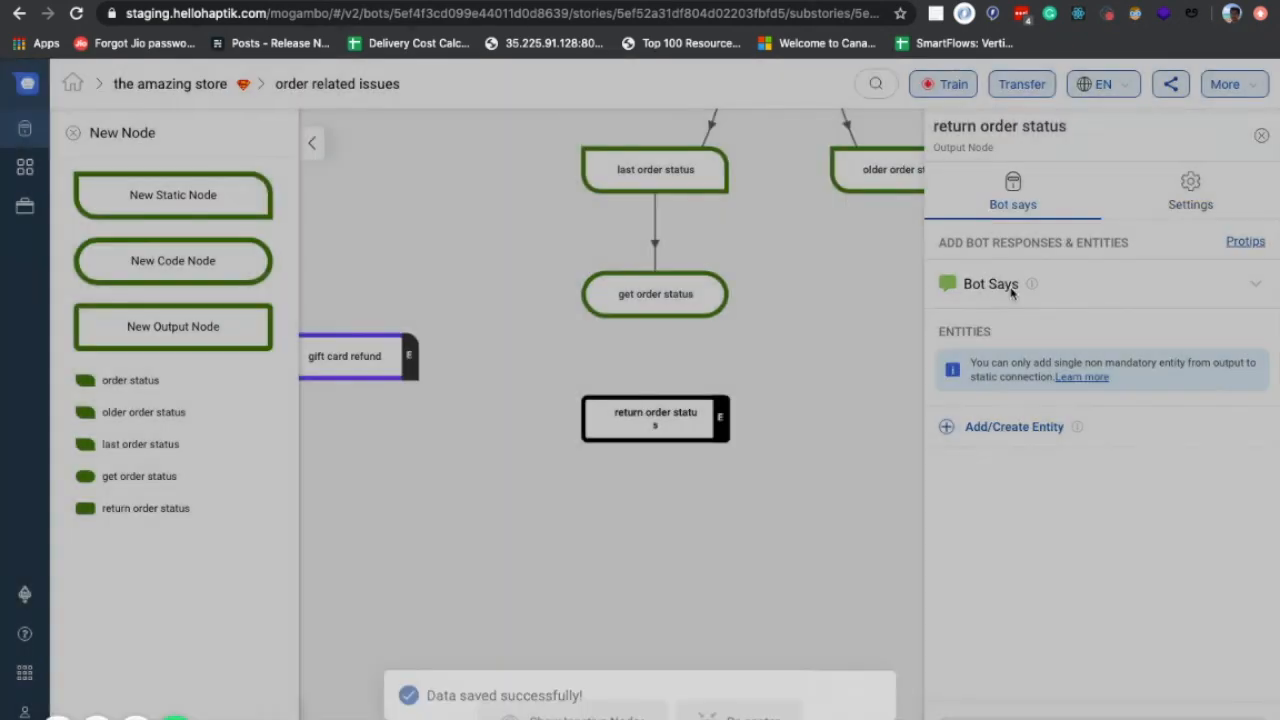
Step: Add the text response 'Your order status is:' to the return order status node and save it
{"action": "left_click", "coordinate": [993, 285]}
{"action": "left_click", "coordinate": [1030, 330]}
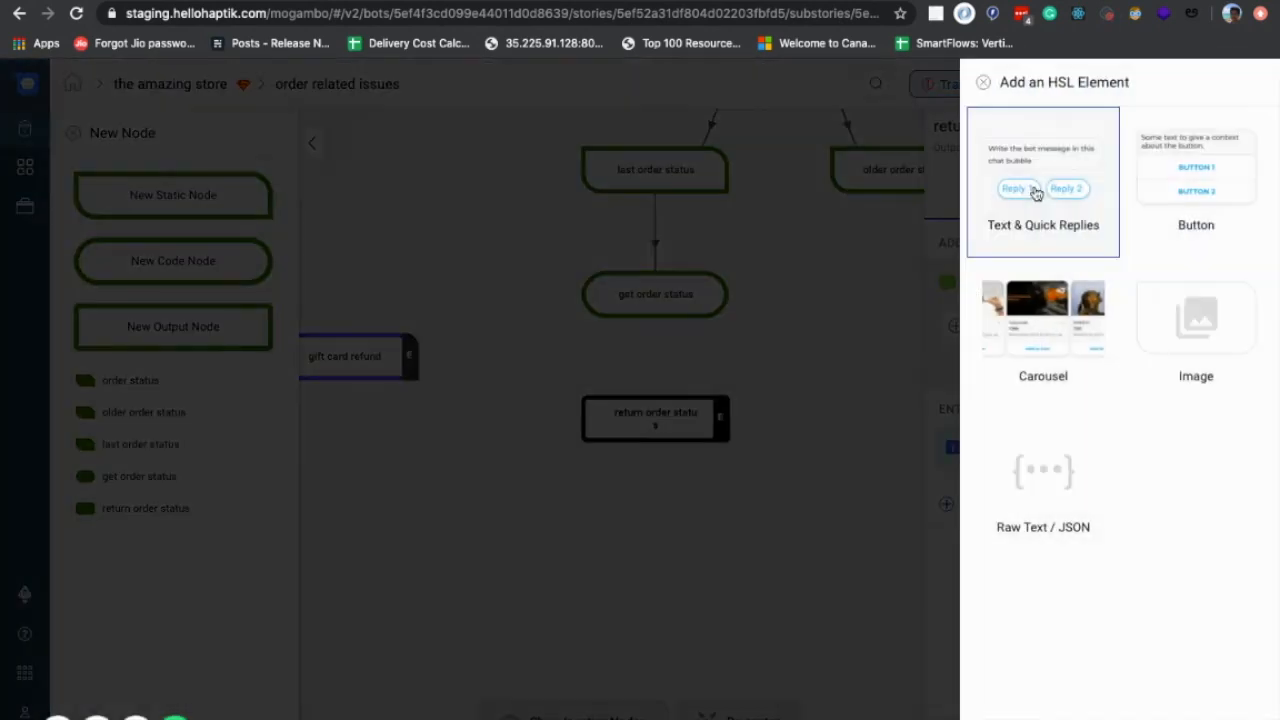
{"action": "left_click", "coordinate": [1034, 194]}
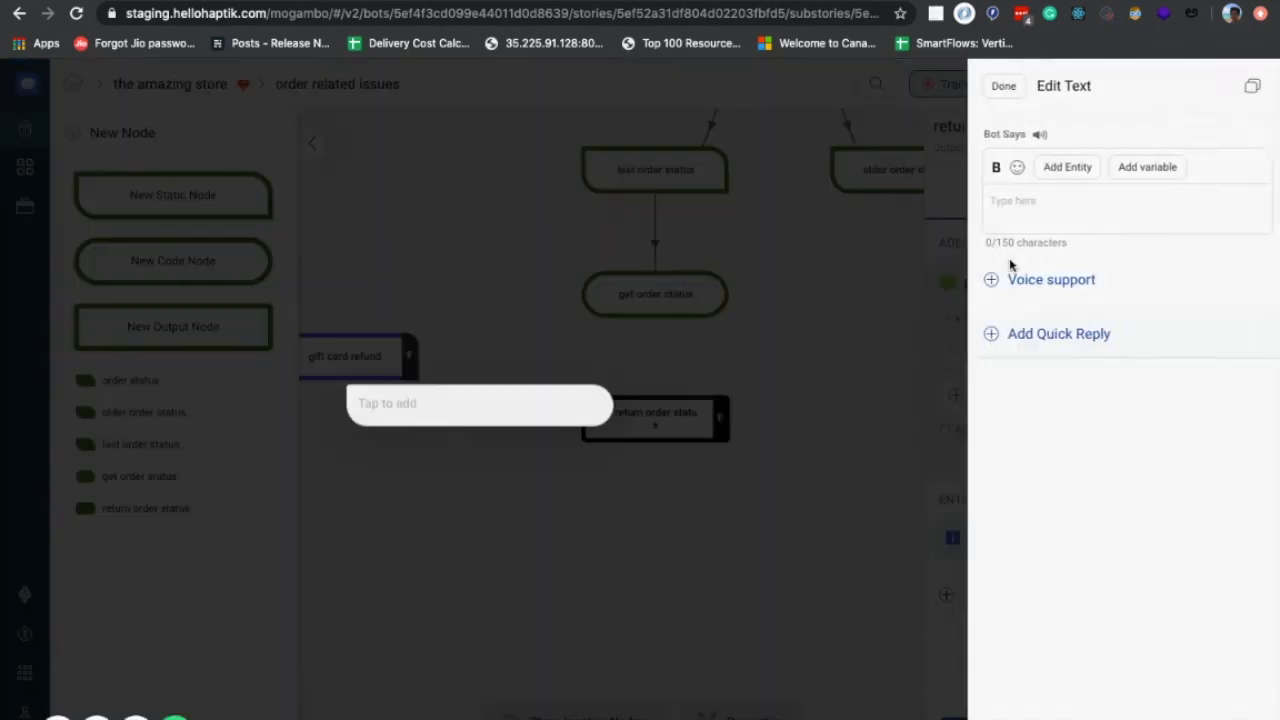
{"action": "left_click", "coordinate": [1045, 204]}
{"action": "type", "text": "Your "}
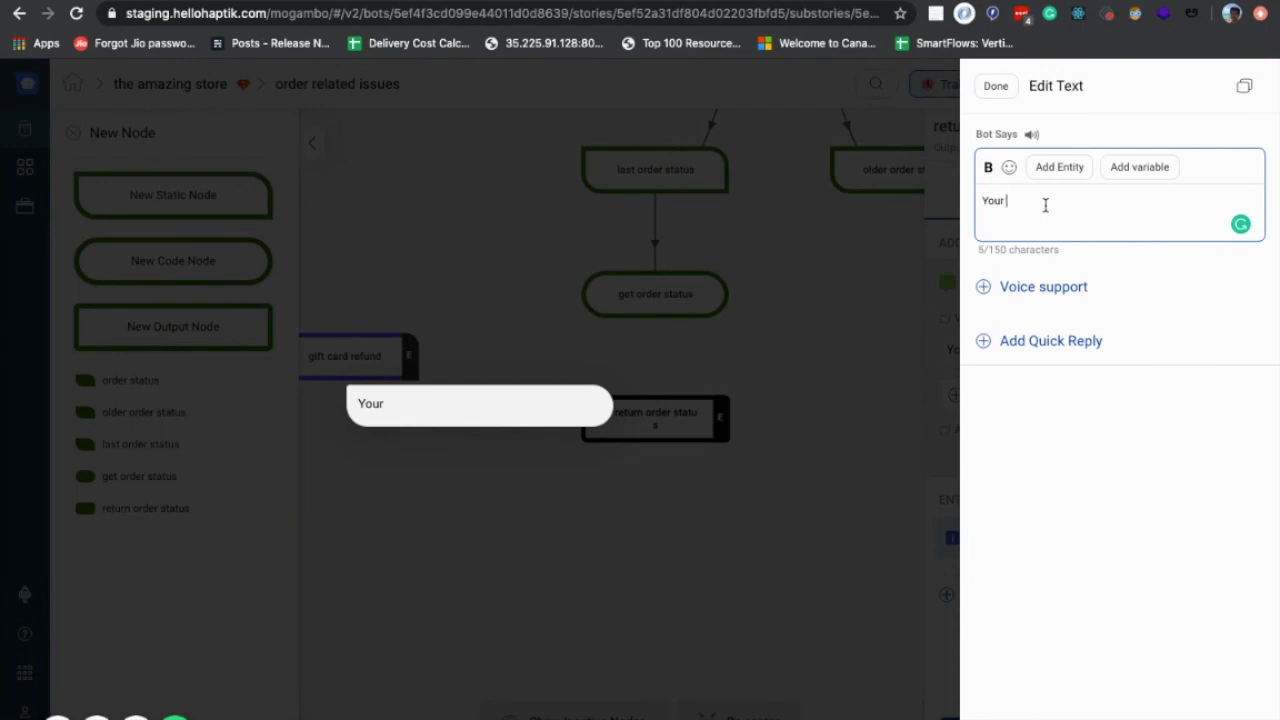
{"action": "type", "text": "order sta"}
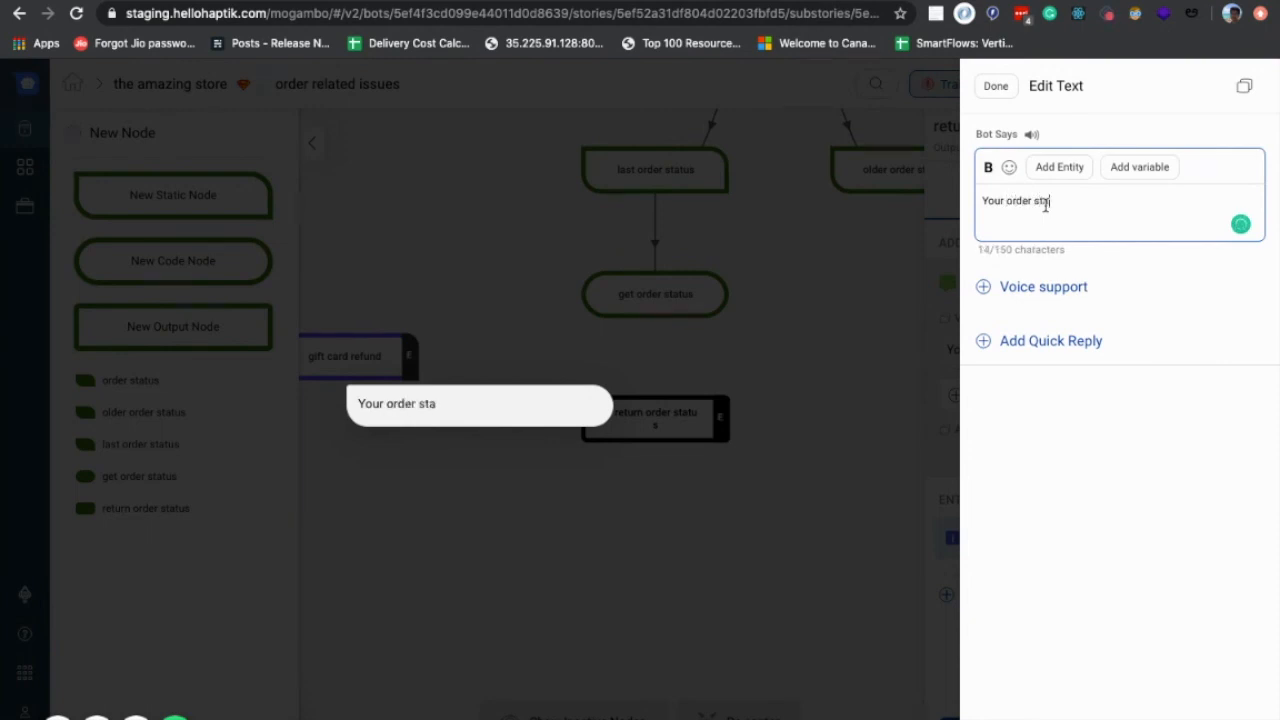
{"action": "type", "text": "tus is:"}
{"action": "left_click", "coordinate": [1143, 169]}
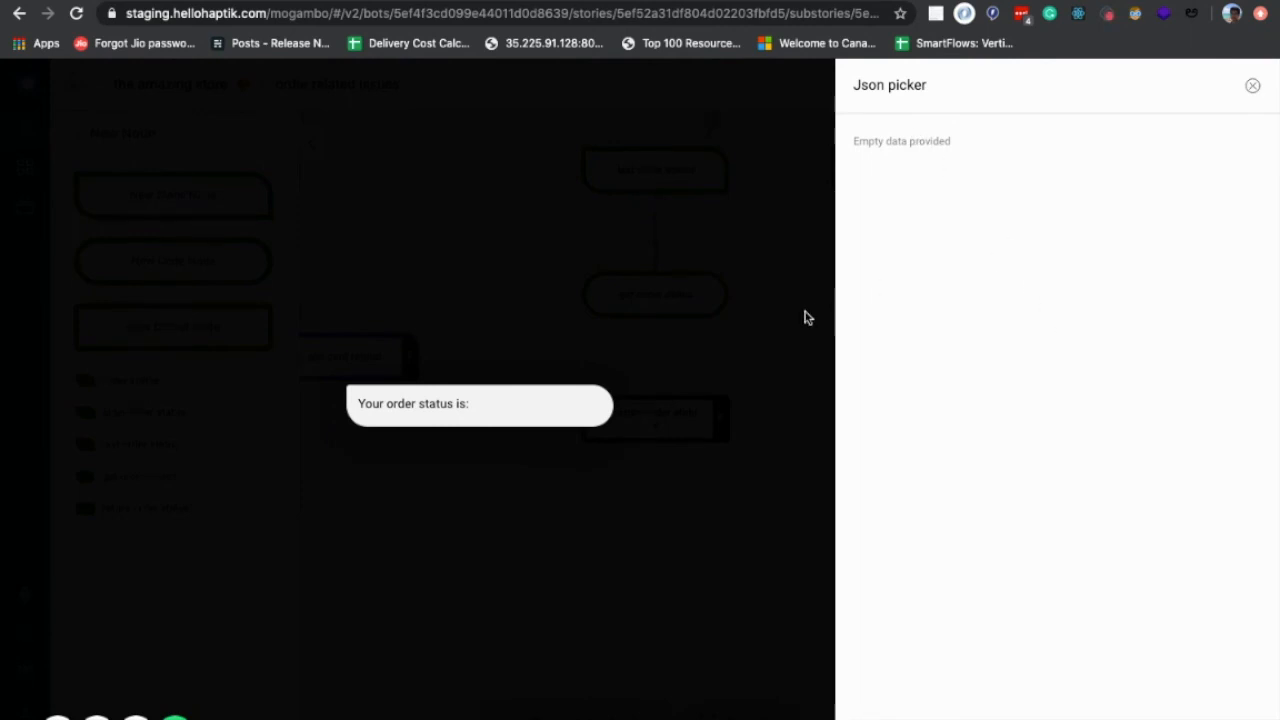
{"action": "left_click", "coordinate": [1253, 87]}
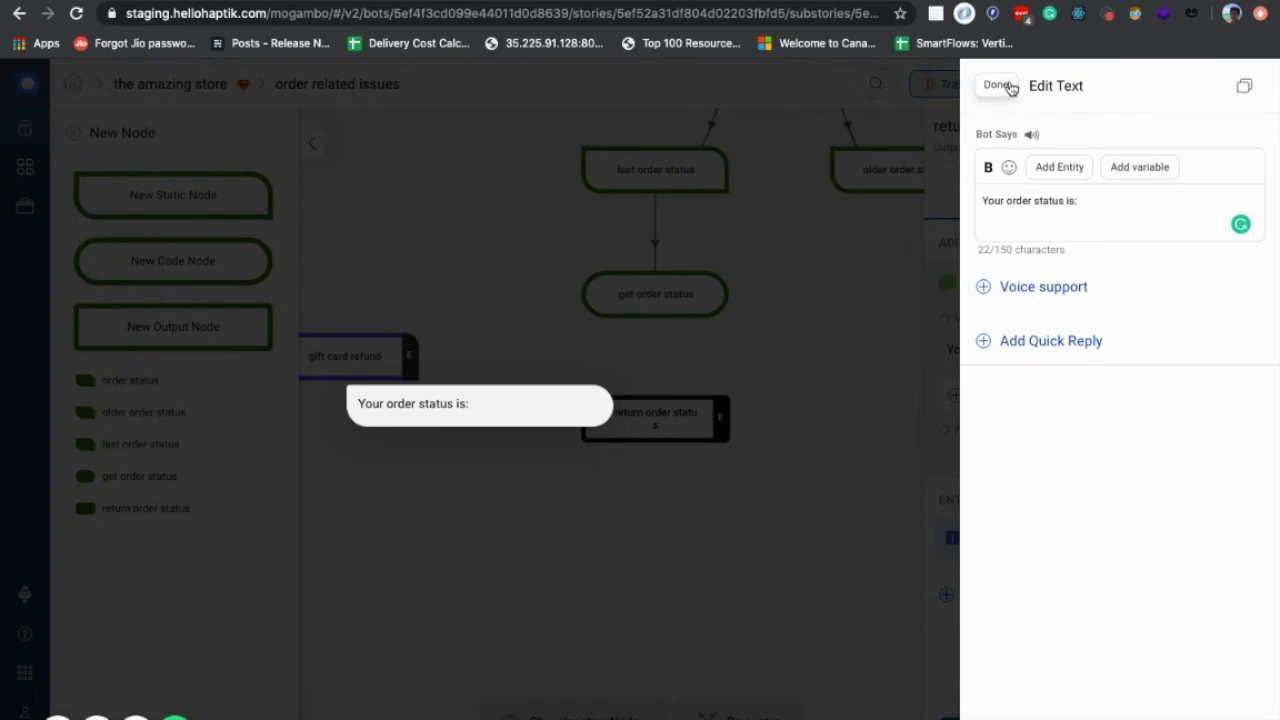
{"action": "left_click", "coordinate": [1000, 86]}
{"action": "left_click", "coordinate": [1104, 716]}
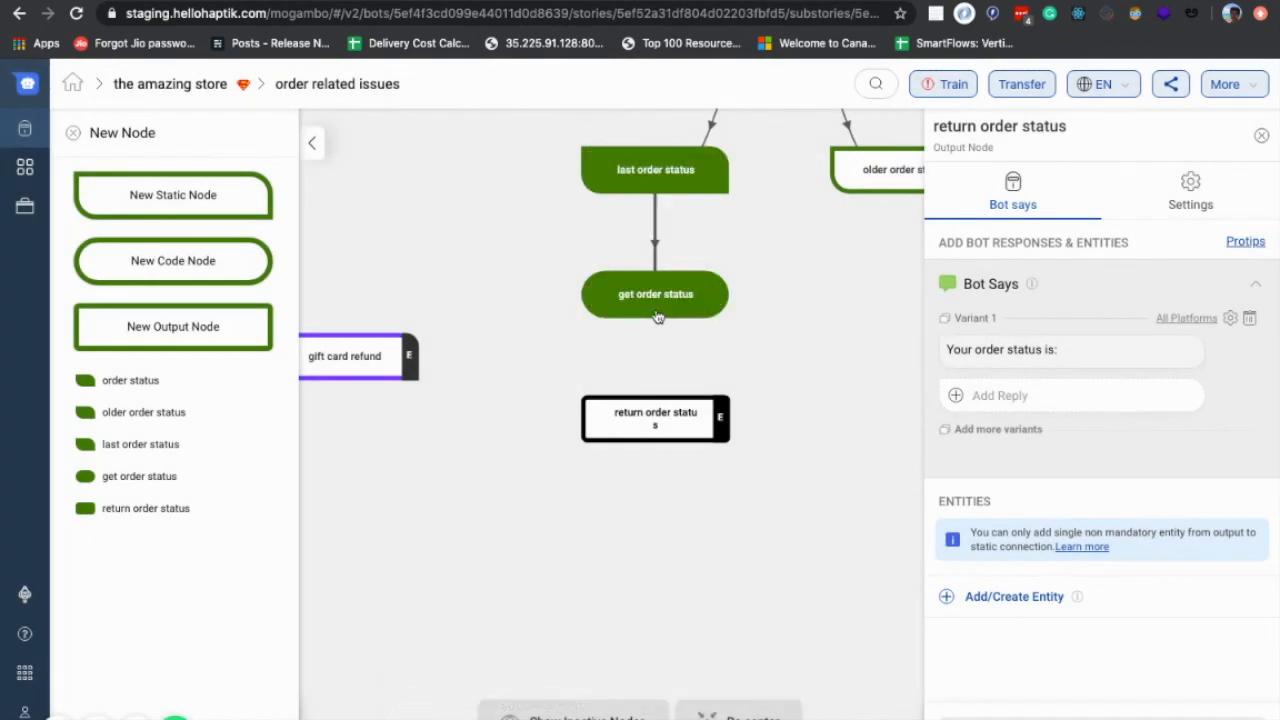
Step: Connect the get order status node to the return order status node with the condition [[status]] equals true
{"action": "left_click", "coordinate": [660, 427]}
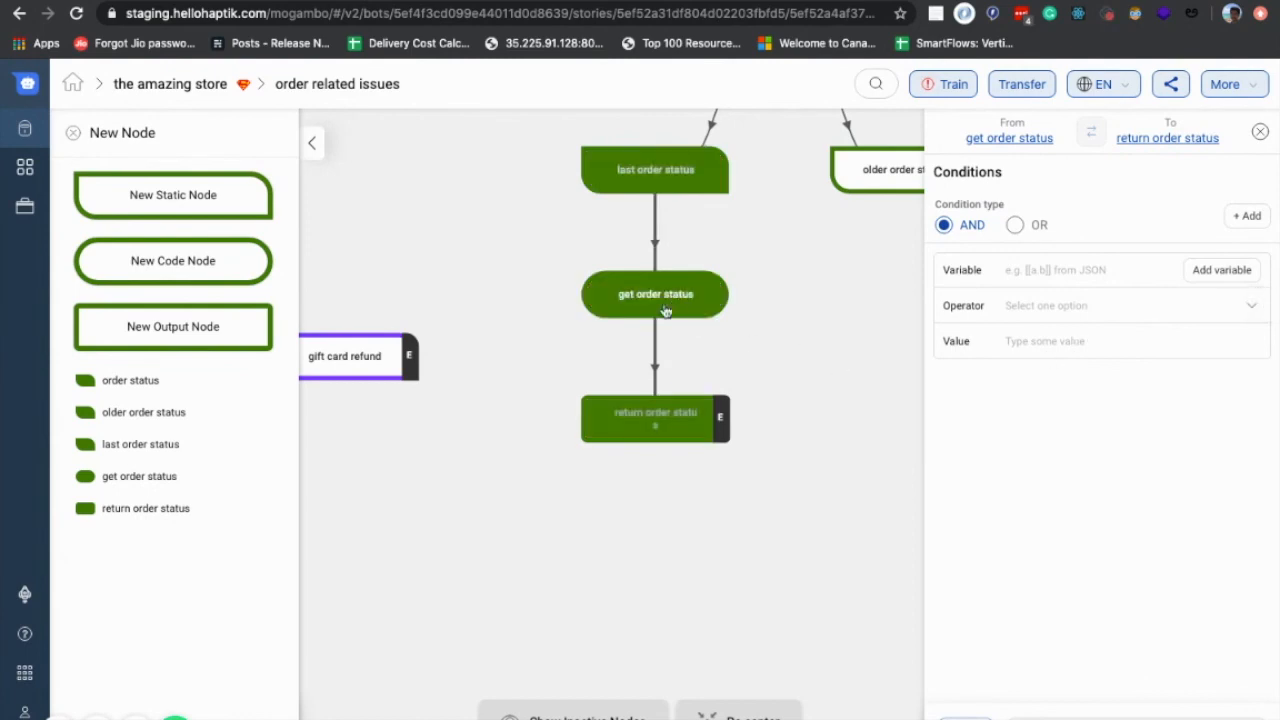
{"action": "left_click", "coordinate": [1221, 275]}
{"action": "left_click", "coordinate": [966, 177]}
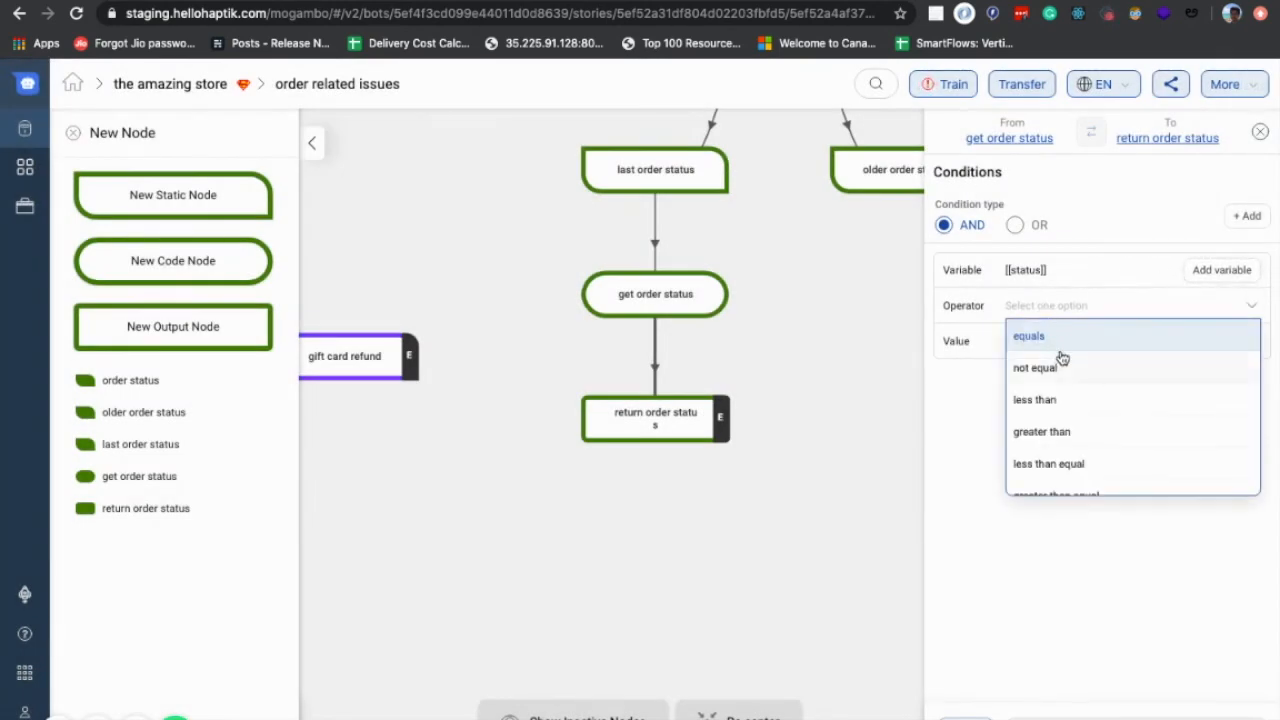
{"action": "left_click", "coordinate": [1052, 340]}
{"action": "type", "text": "true"}
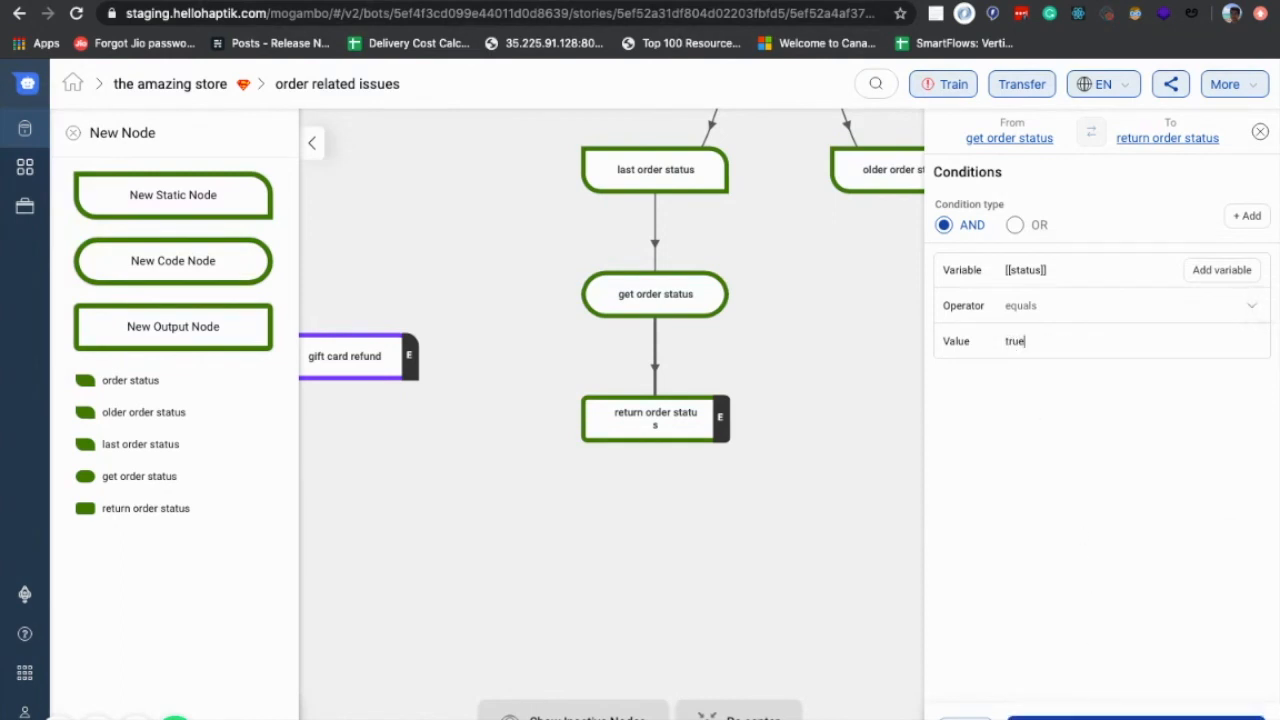
{"action": "key", "text": "Return"}
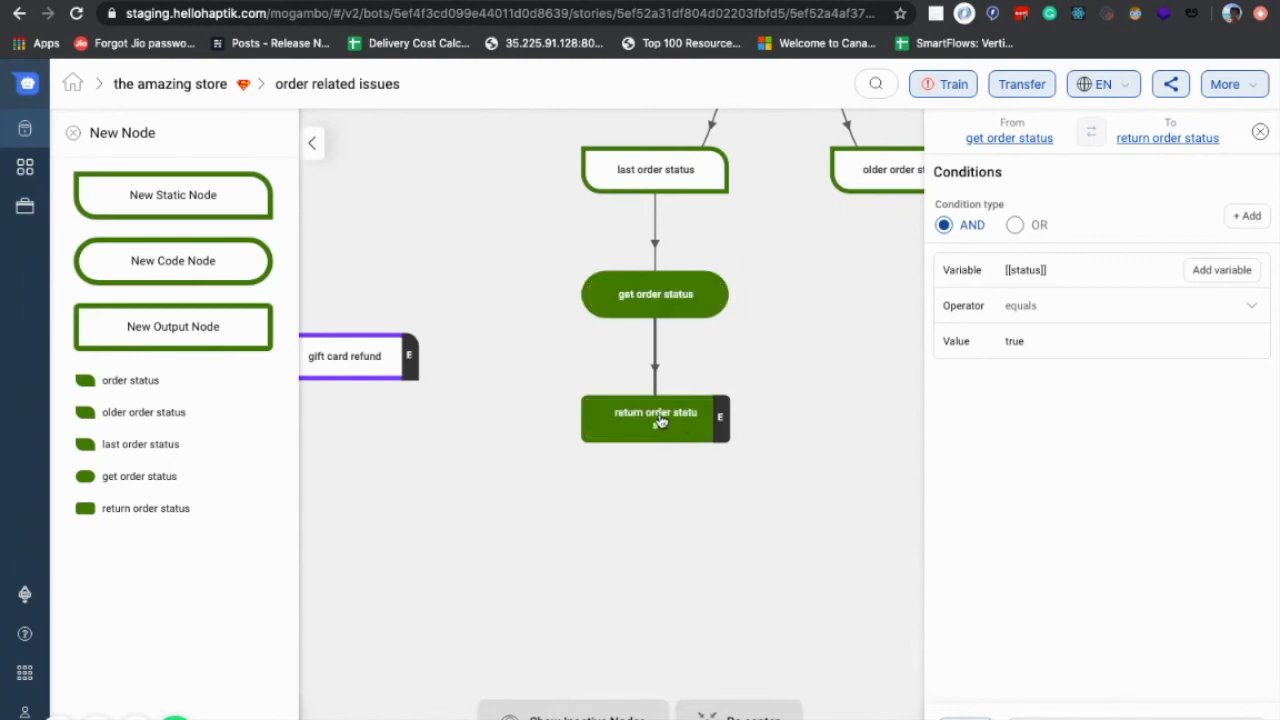
Step: Append the order_status variable to the return order status node's bot message and save the node
{"action": "left_click", "coordinate": [673, 424]}
{"action": "left_click", "coordinate": [990, 284]}
{"action": "left_click", "coordinate": [1050, 352]}
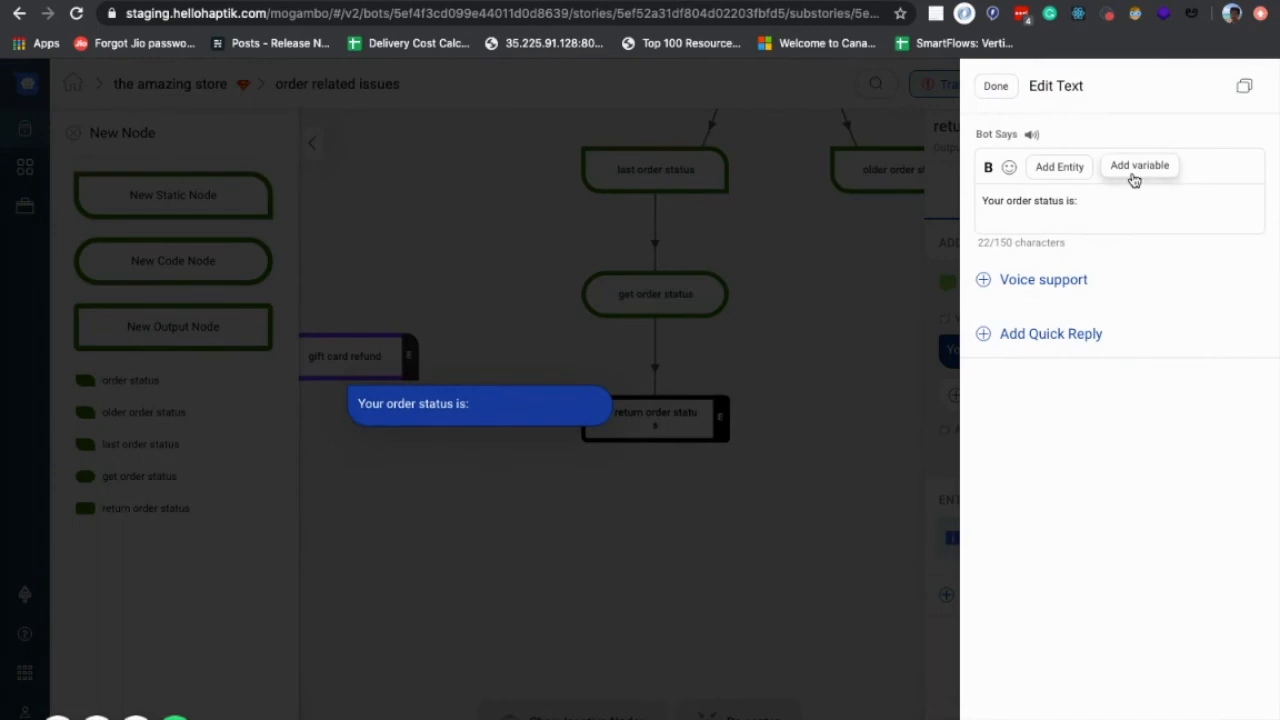
{"action": "left_click", "coordinate": [1133, 172]}
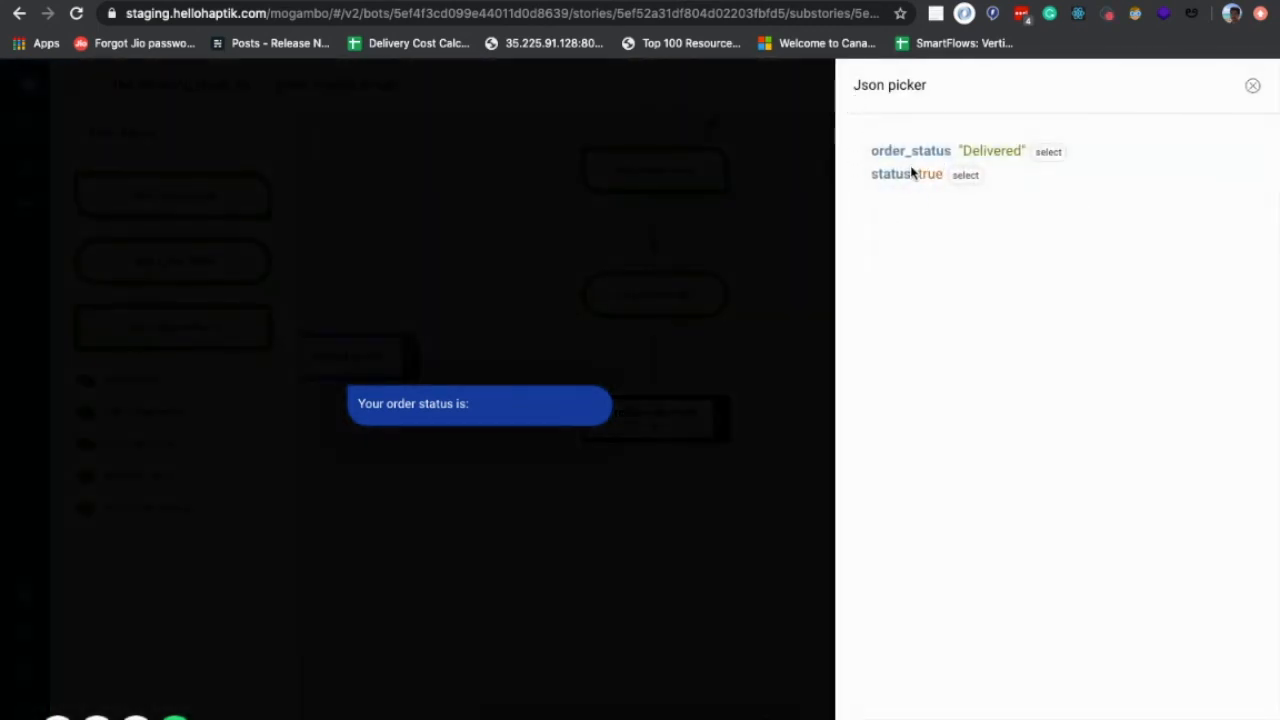
{"action": "left_click", "coordinate": [1048, 152]}
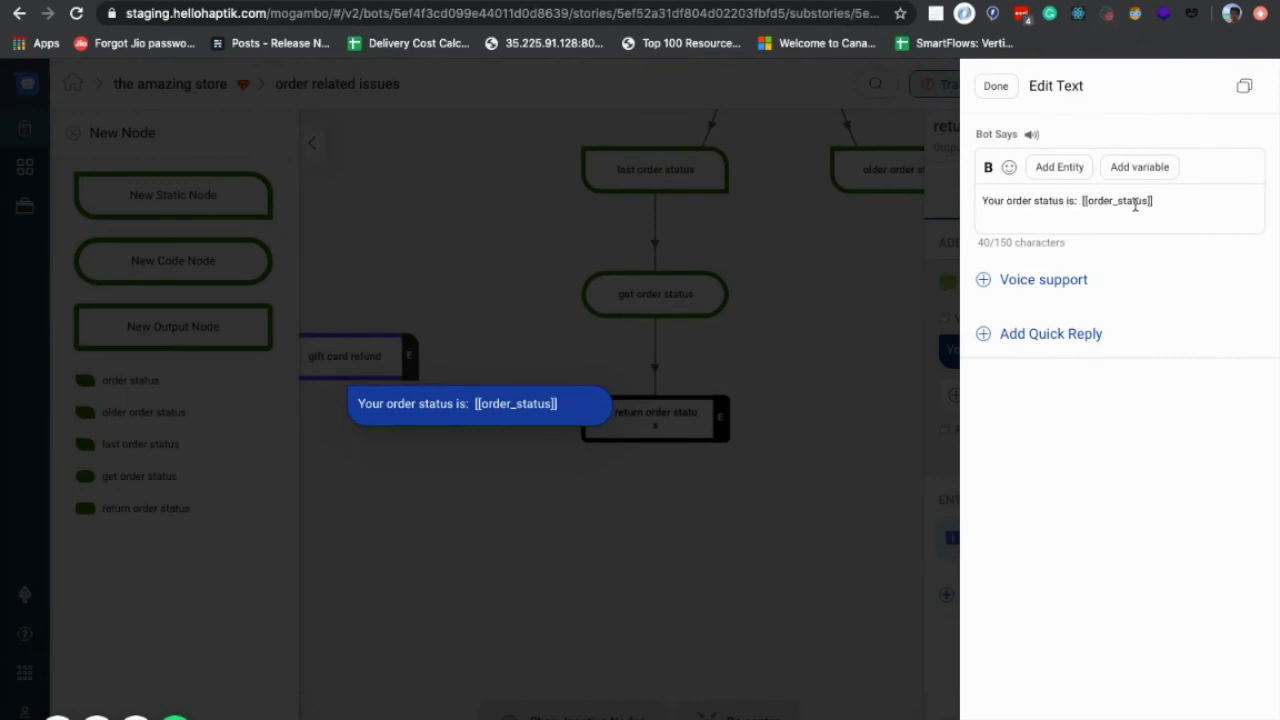
{"action": "left_click", "coordinate": [996, 86]}
{"action": "left_click", "coordinate": [1158, 715]}
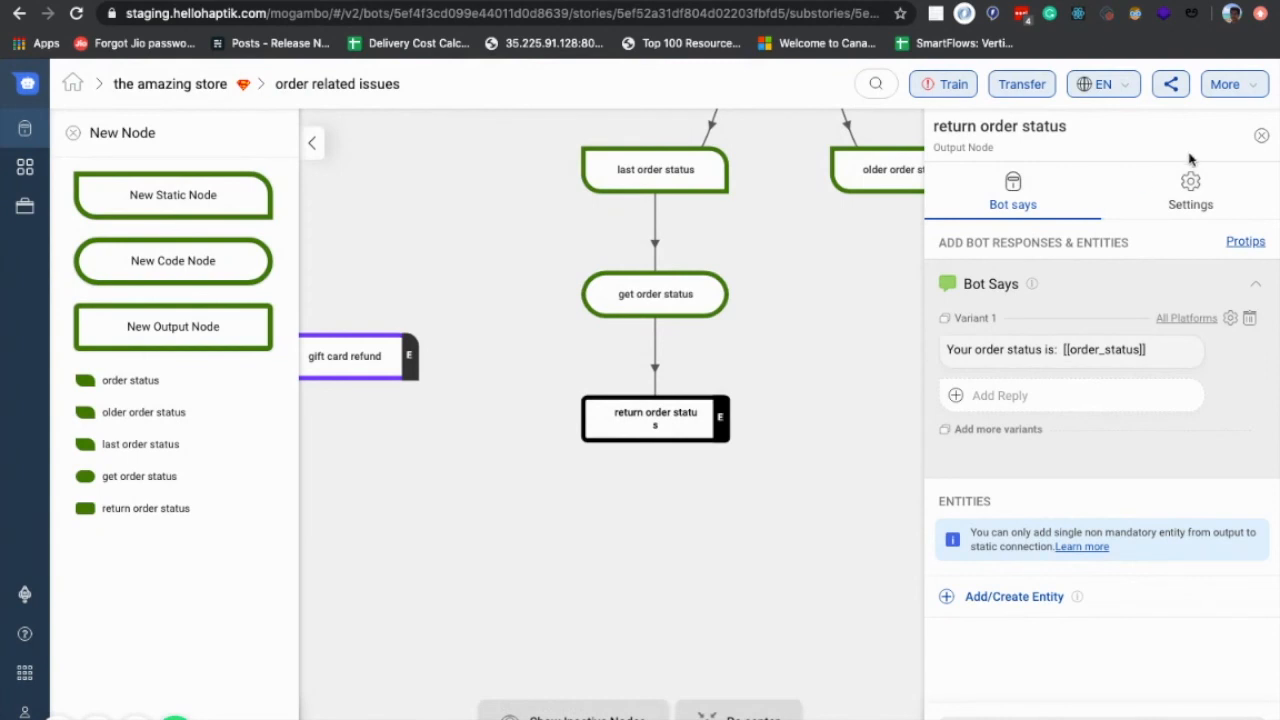
{"action": "left_click", "coordinate": [1261, 135]}
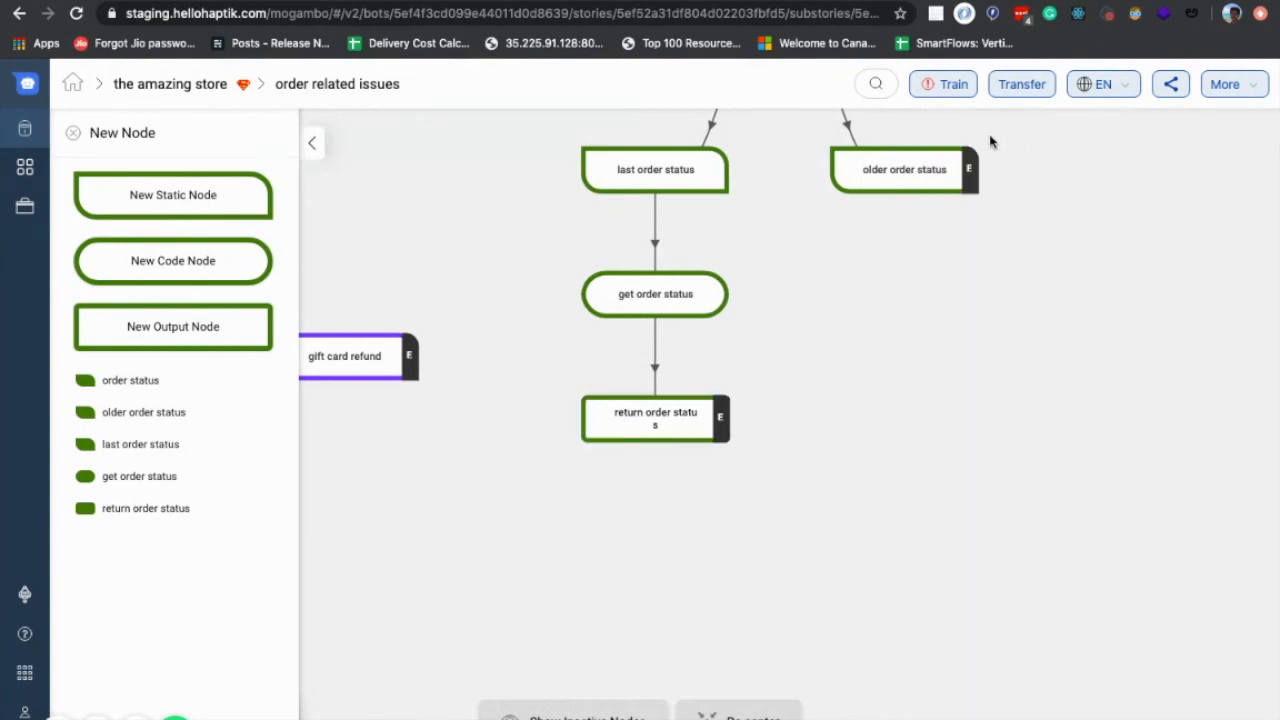
Step: Train the bot with the updated order status nodes
{"action": "left_click", "coordinate": [952, 88]}
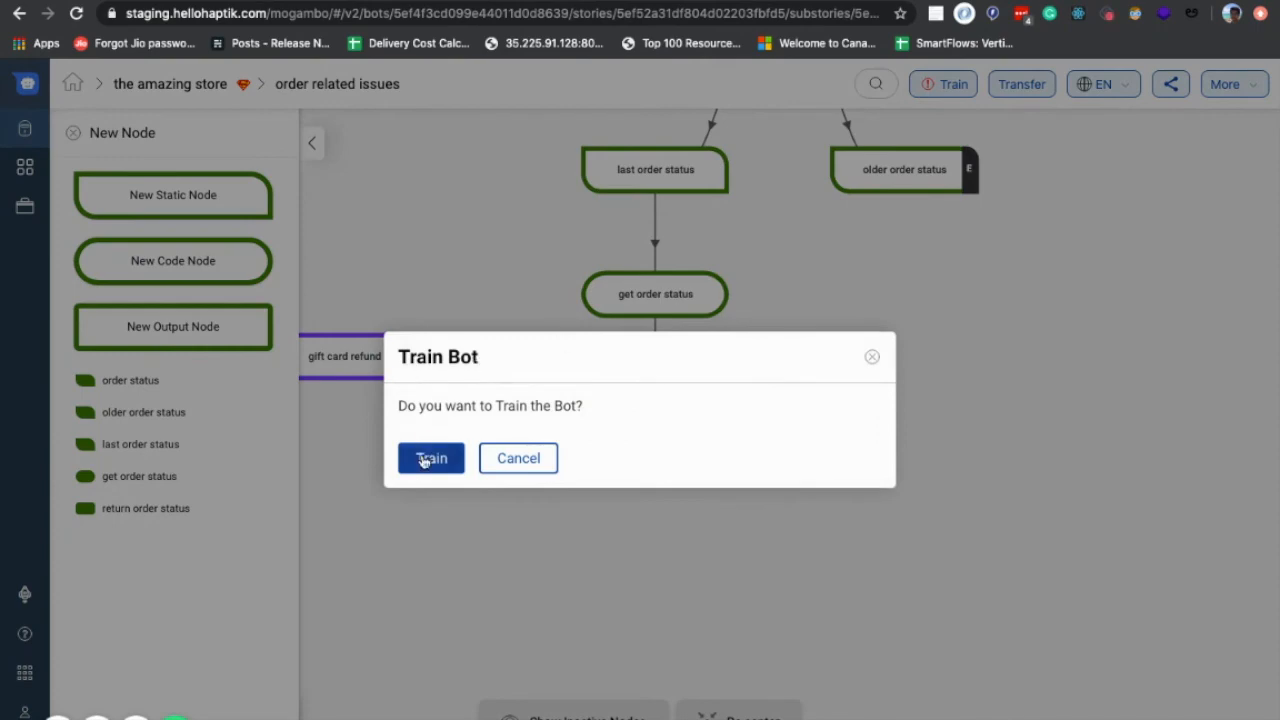
{"action": "left_click", "coordinate": [428, 459]}
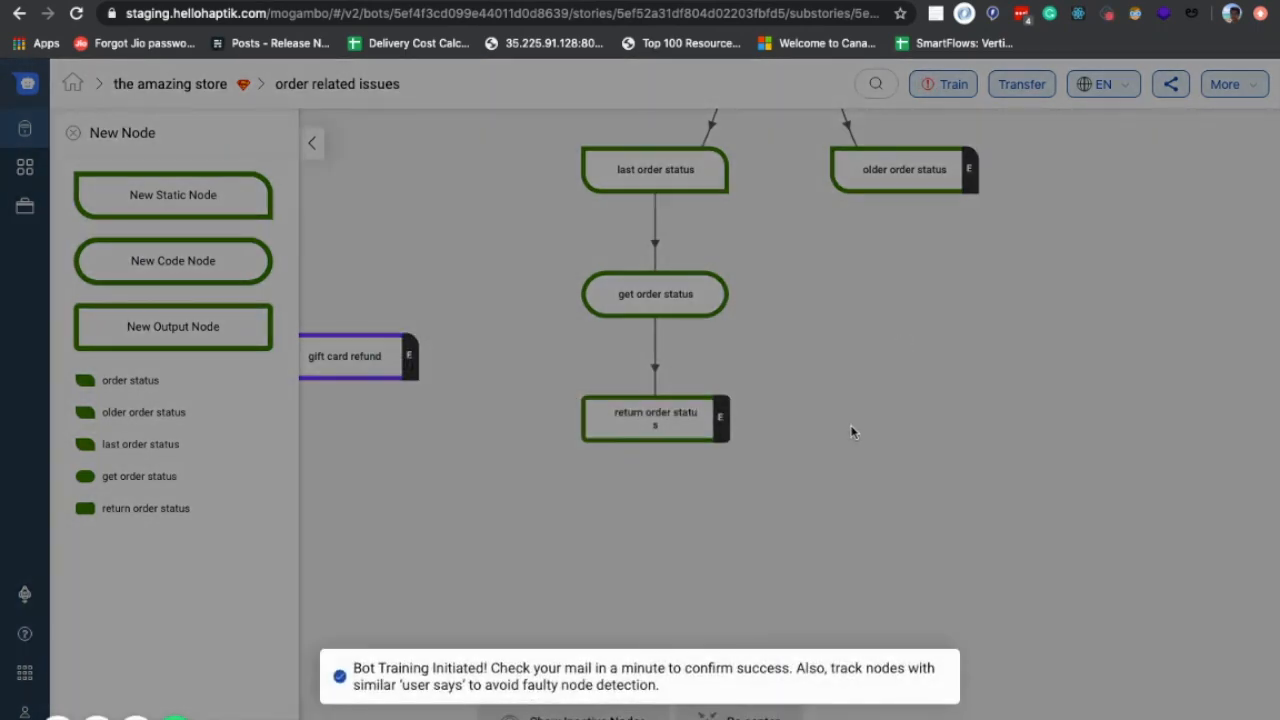
{"action": "left_click", "coordinate": [851, 432]}
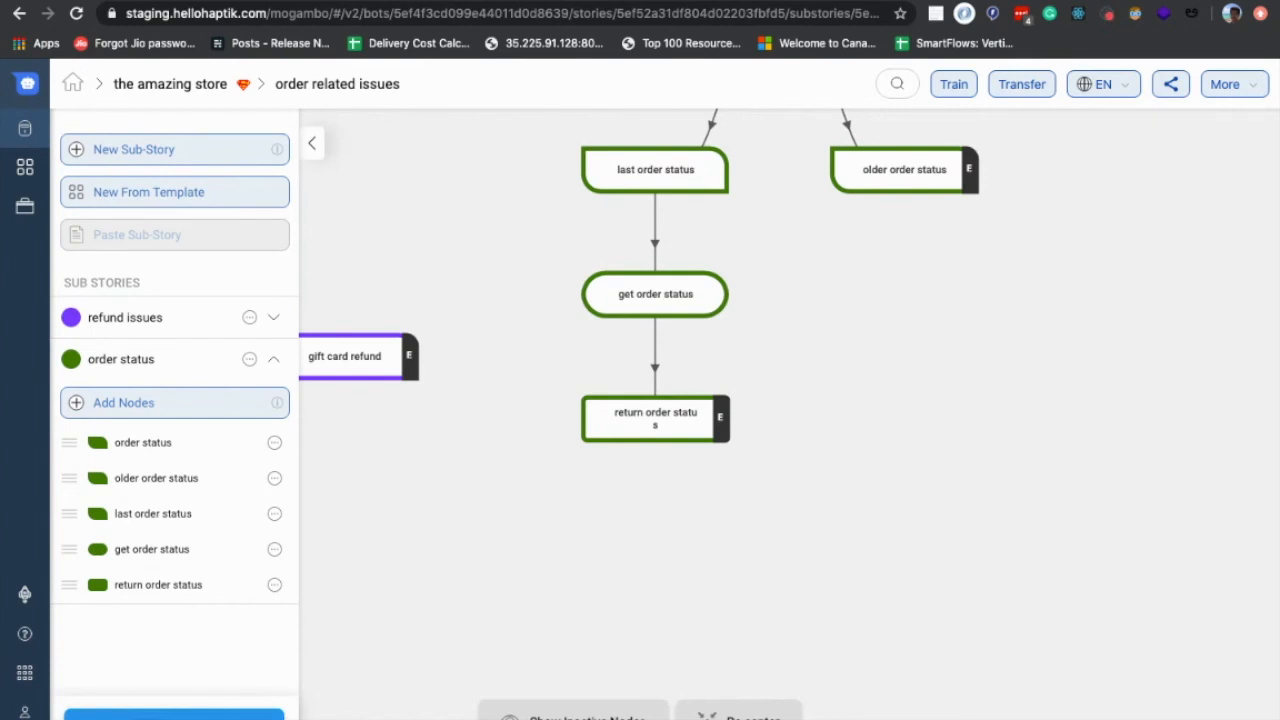
Step: Test the bot in a fresh chat by asking 'what is my order status' and answering No to the last order question
{"action": "left_click", "coordinate": [174, 714]}
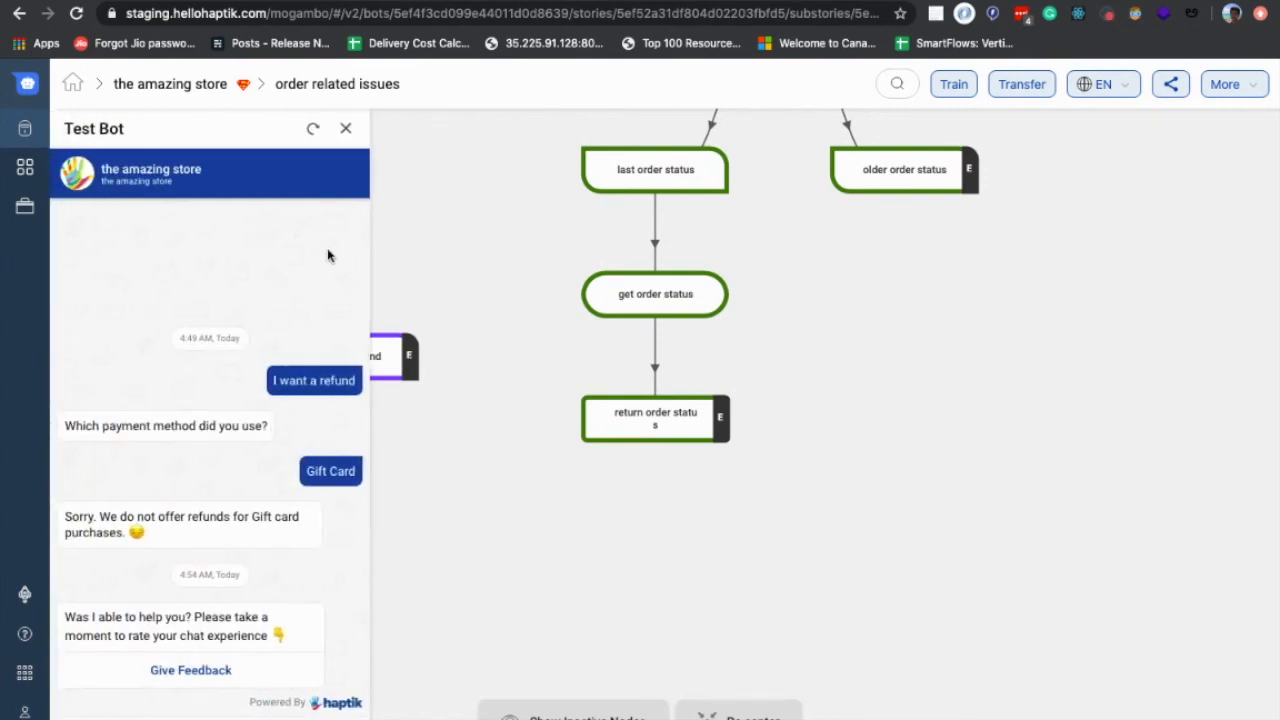
{"action": "left_click", "coordinate": [313, 128]}
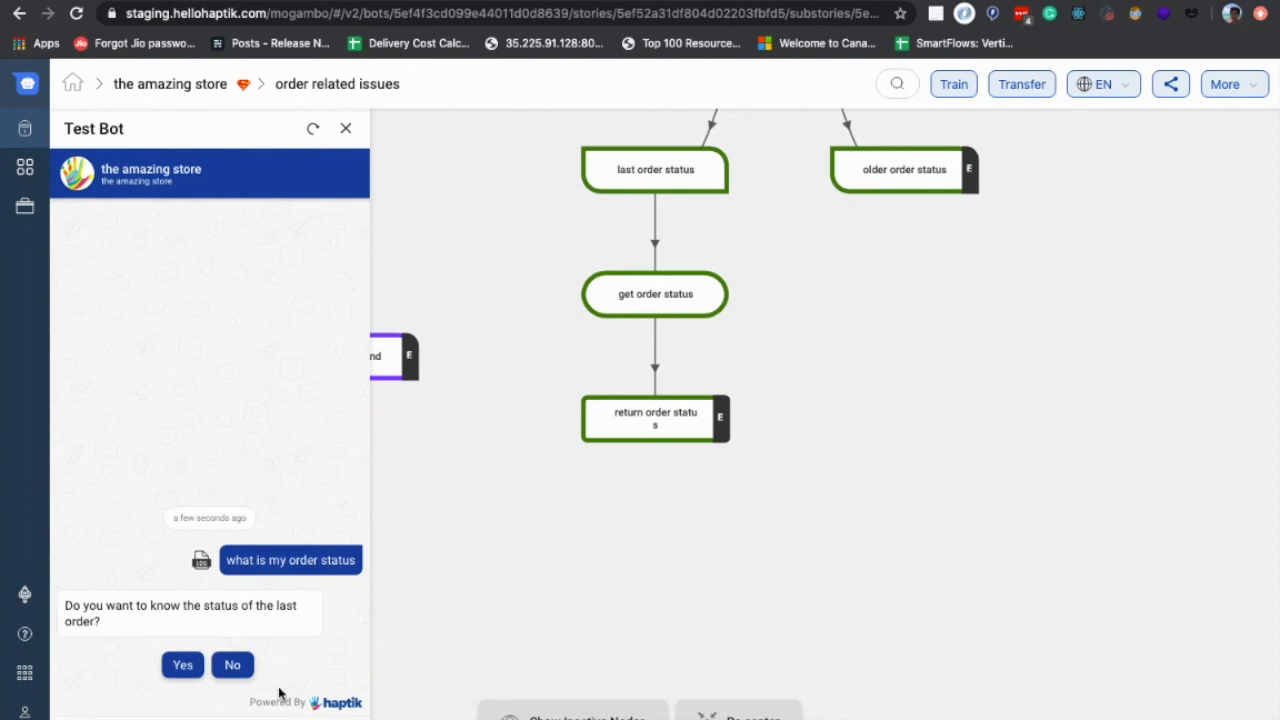
{"action": "left_click", "coordinate": [234, 665]}
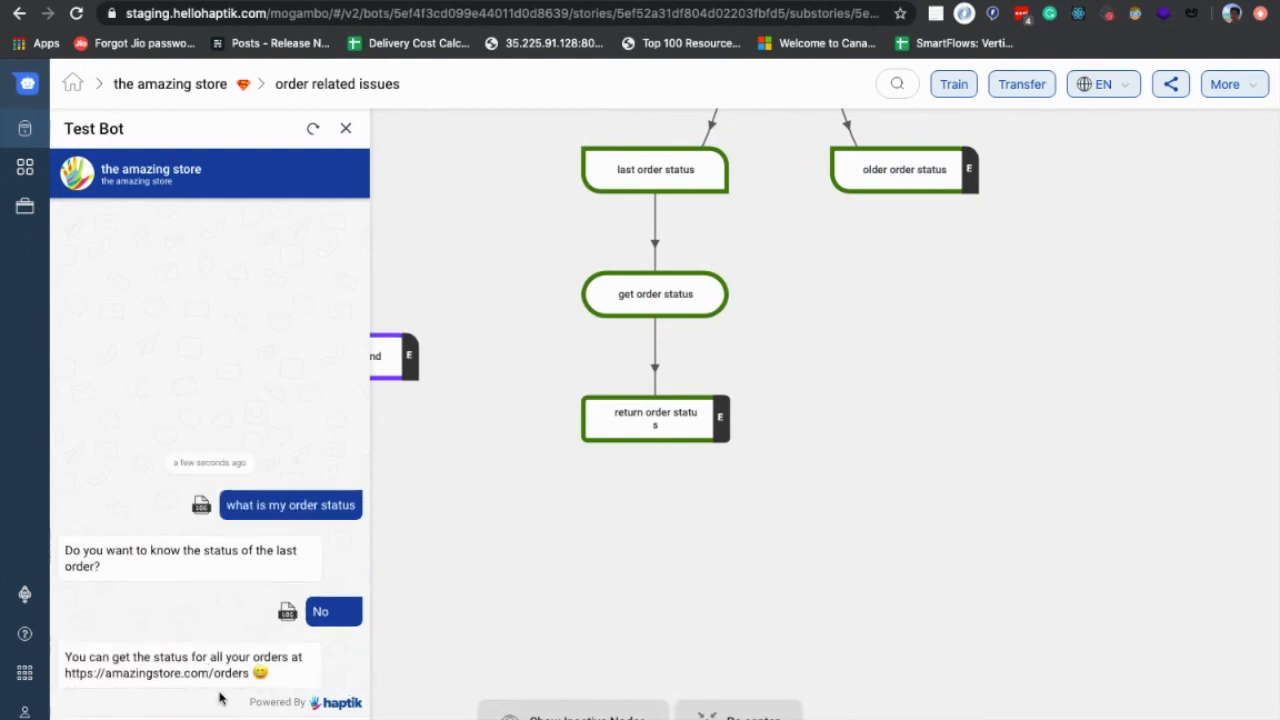
Step: Restart the test chat, ask 'what is the status of my order', answer Yes for the last order, and close the test
{"action": "left_click", "coordinate": [314, 135]}
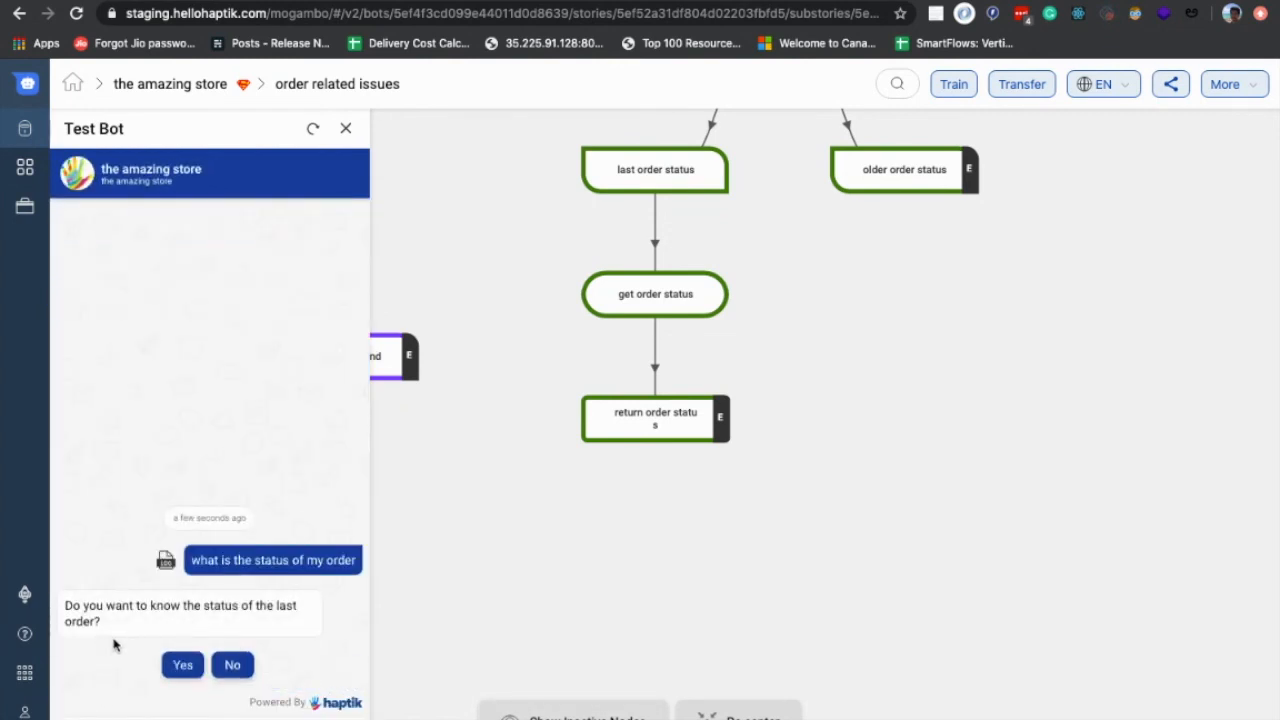
{"action": "left_click", "coordinate": [178, 664]}
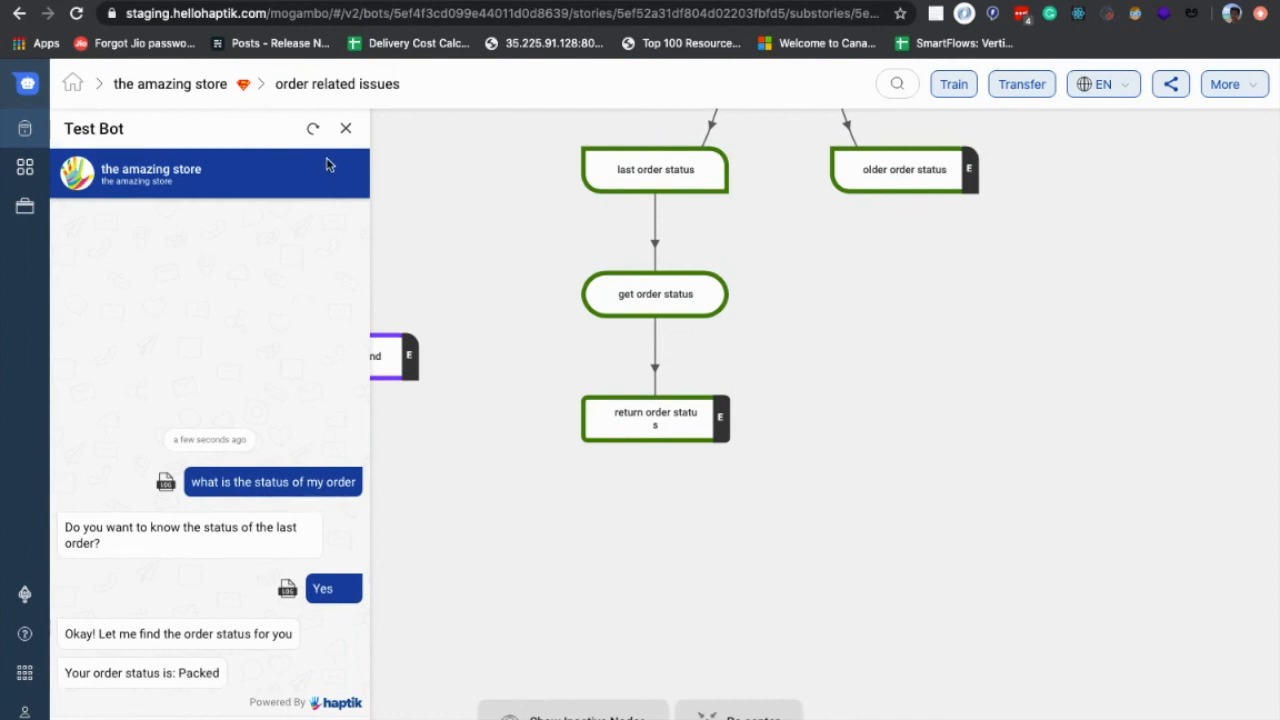
{"action": "left_click", "coordinate": [345, 128]}
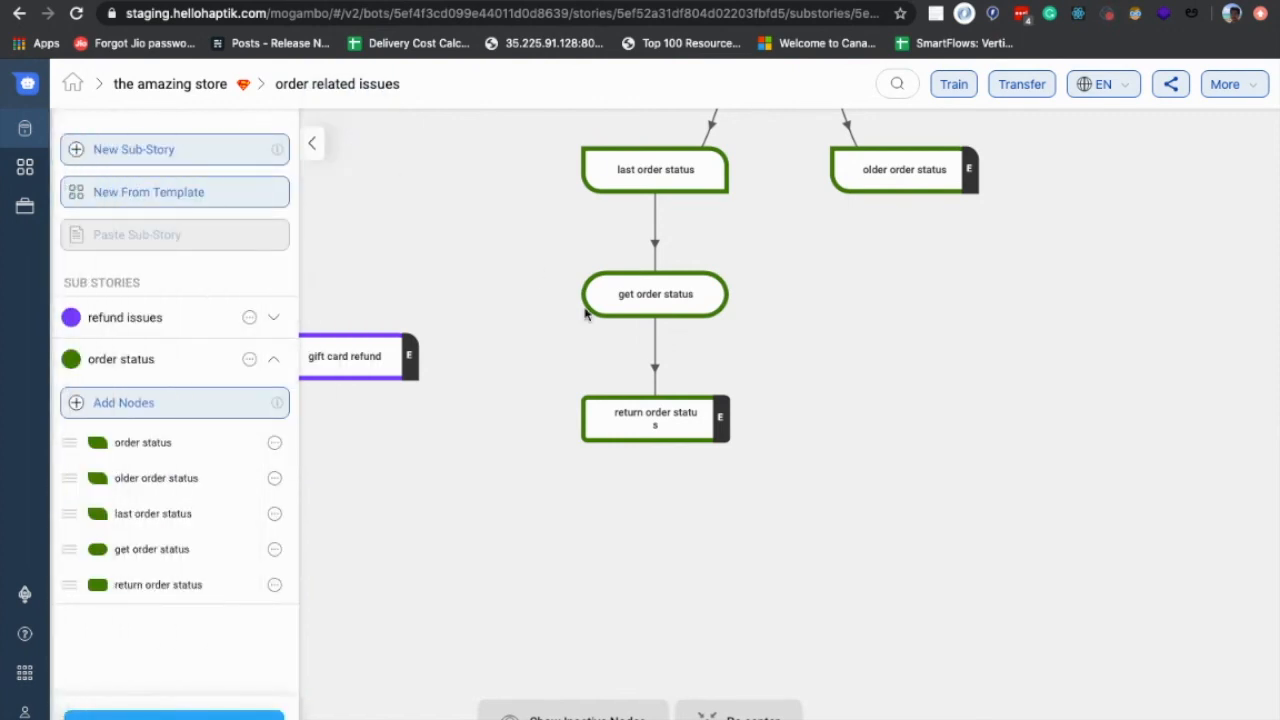